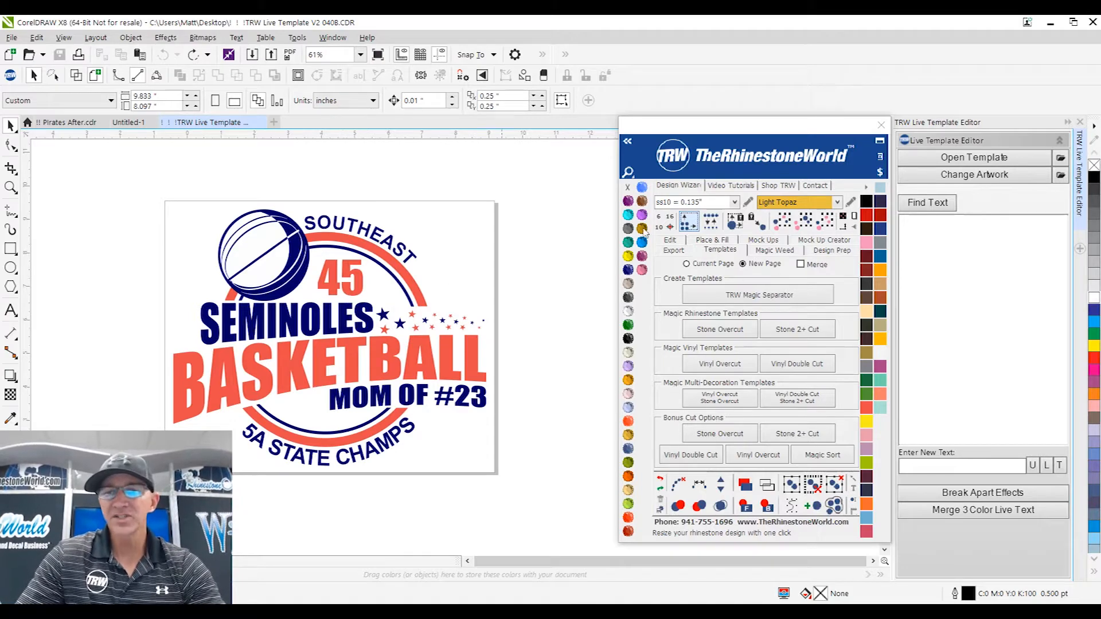
- Browse the TRW Live Templates Volume 2 folder for TRW Live Template V2 040B, and leave the file browser without opening it
click(984, 158)
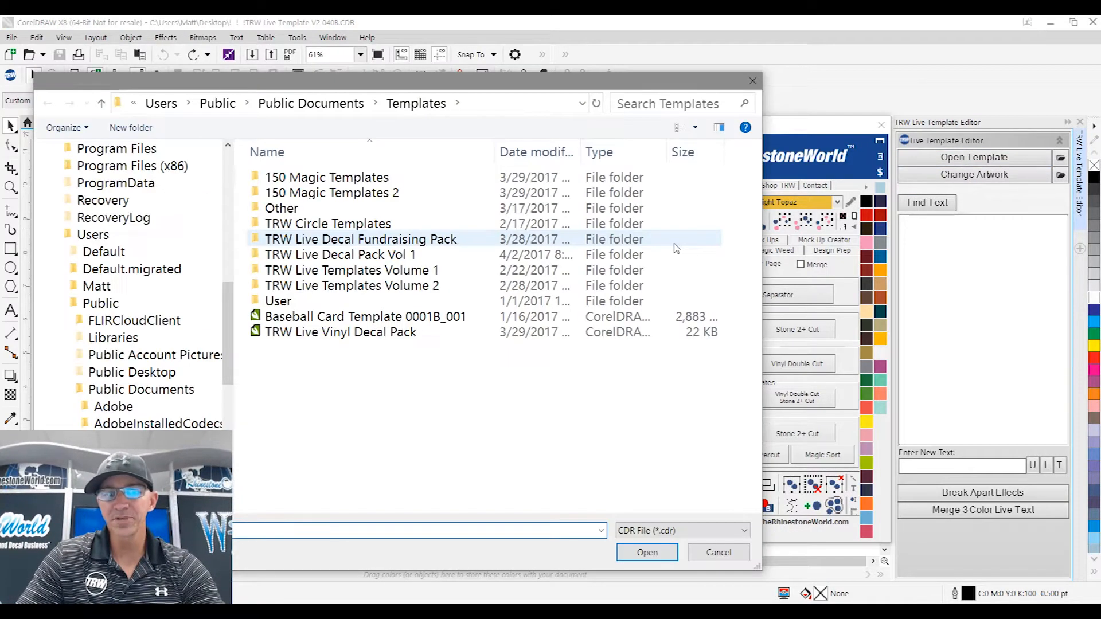
double_click(356, 286)
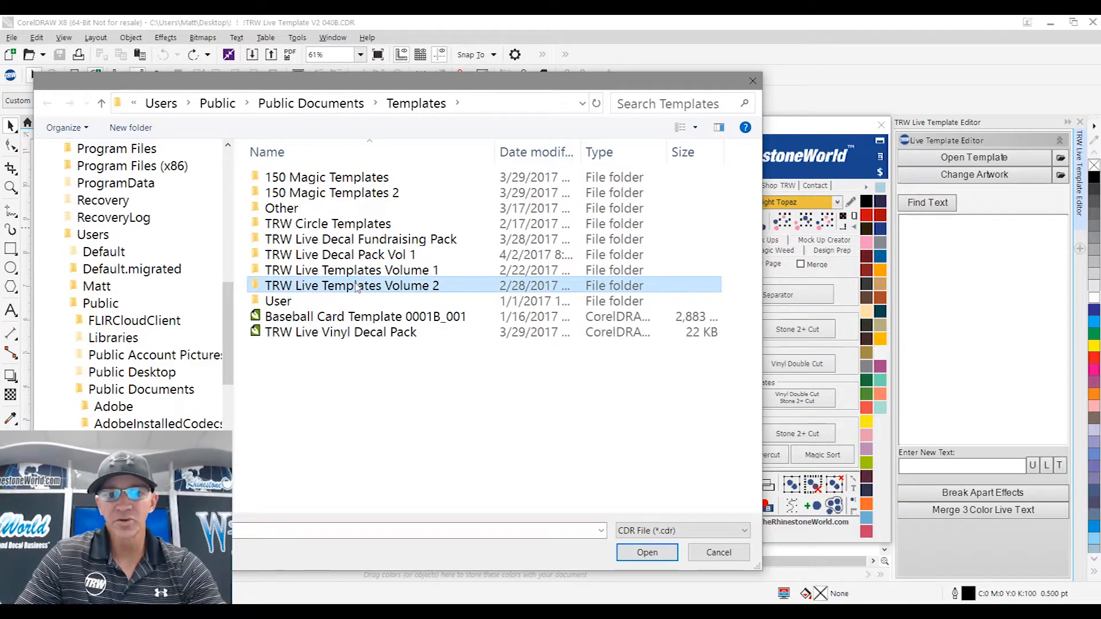
scroll(539, 281, down, 5)
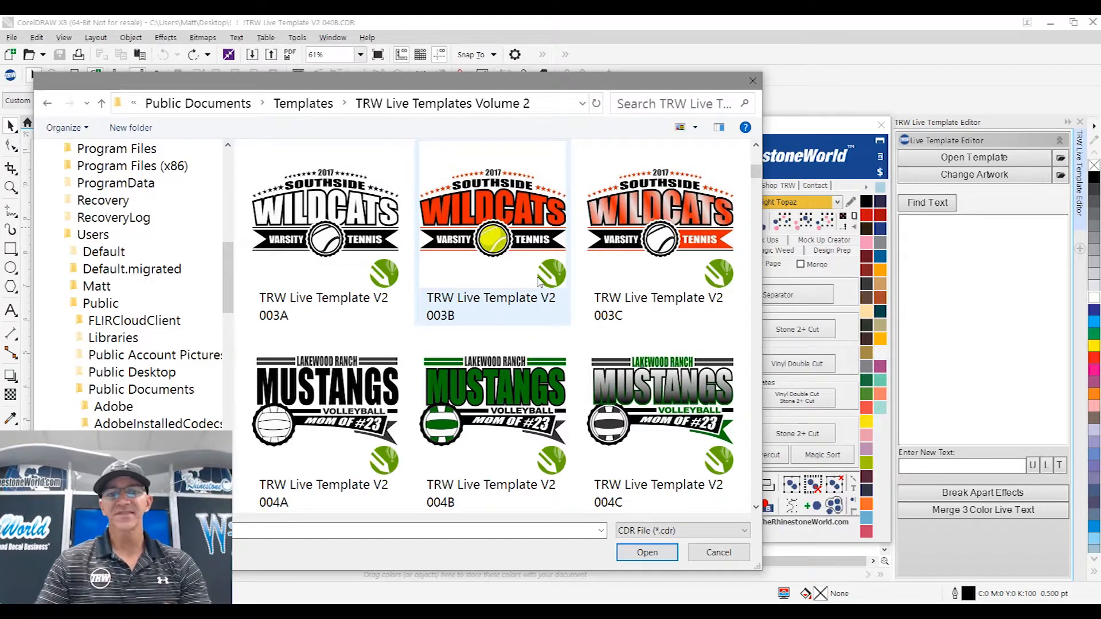
scroll(570, 361, down, 8)
scroll(570, 362, down, 15)
scroll(559, 357, down, 20)
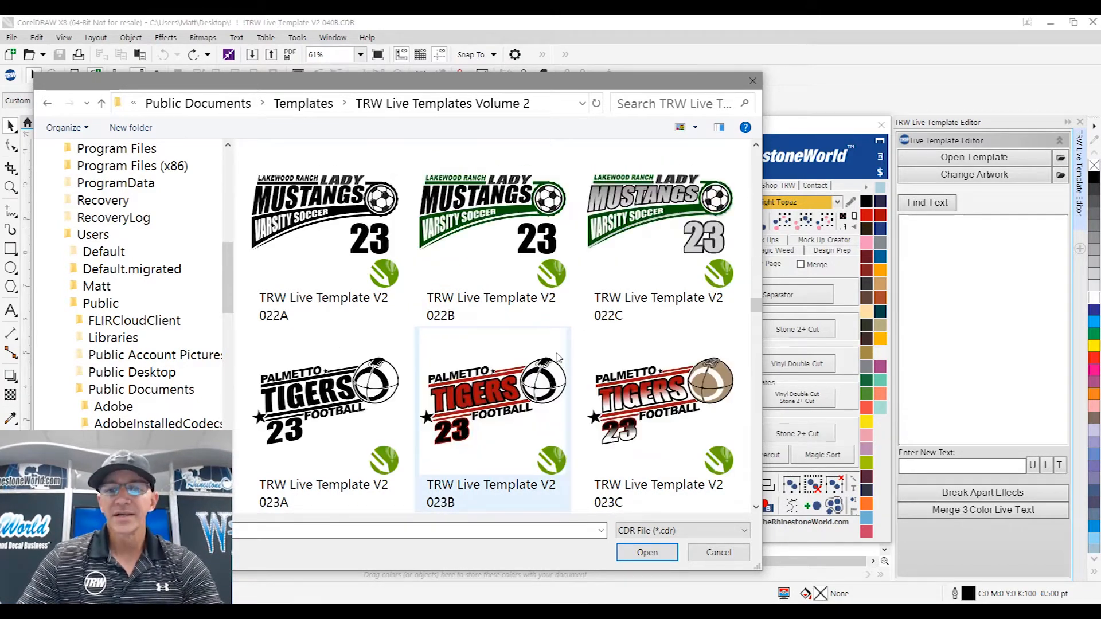
scroll(559, 356, down, 8)
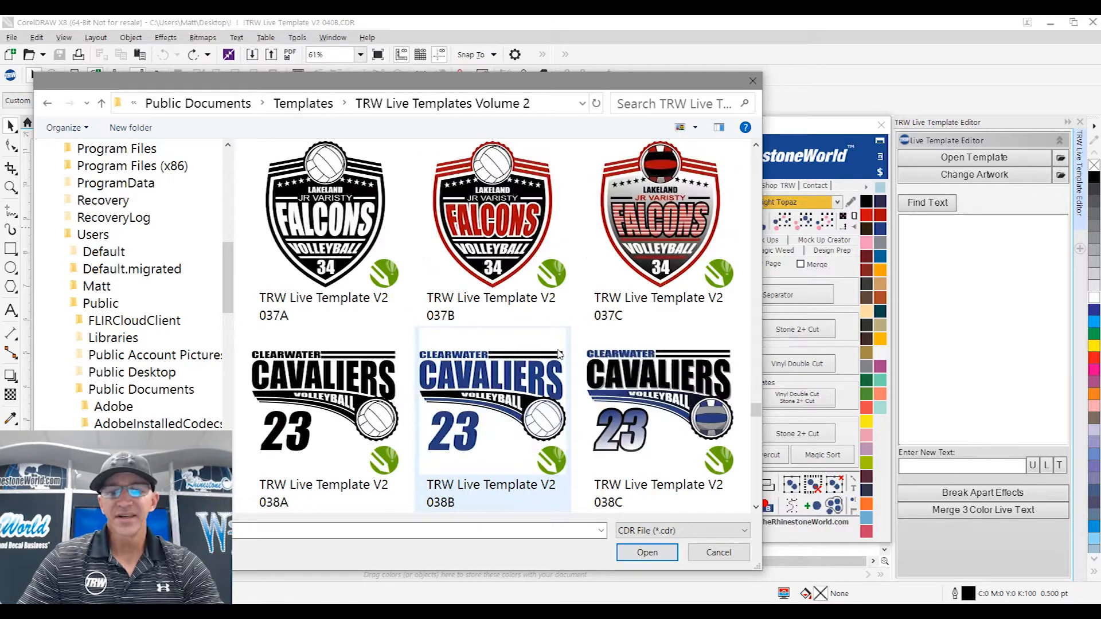
scroll(556, 327, up, 2)
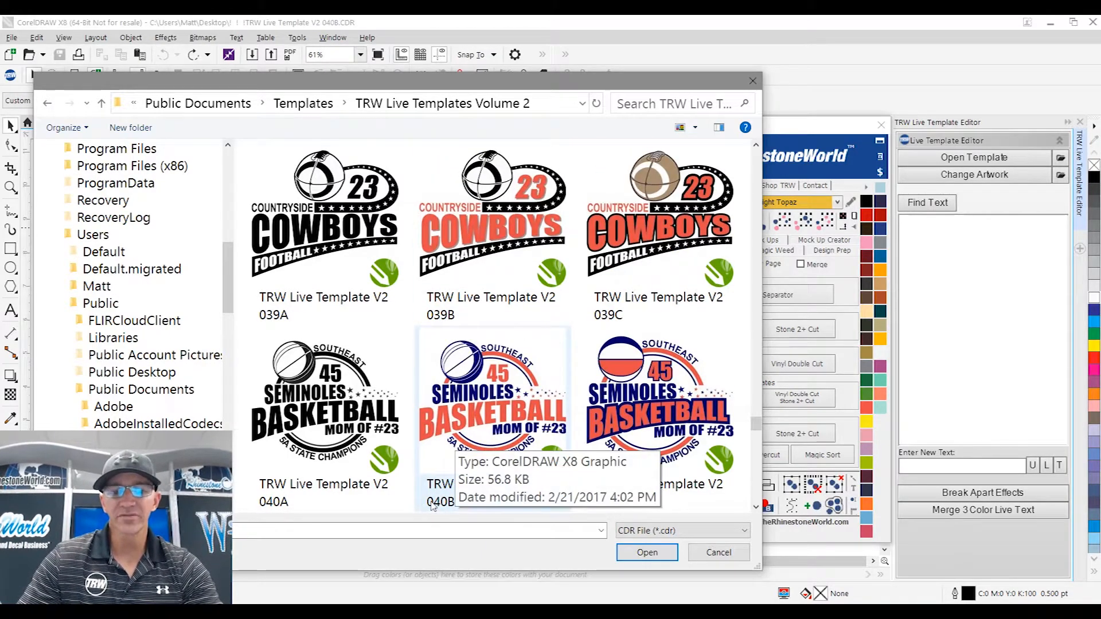
click(567, 346)
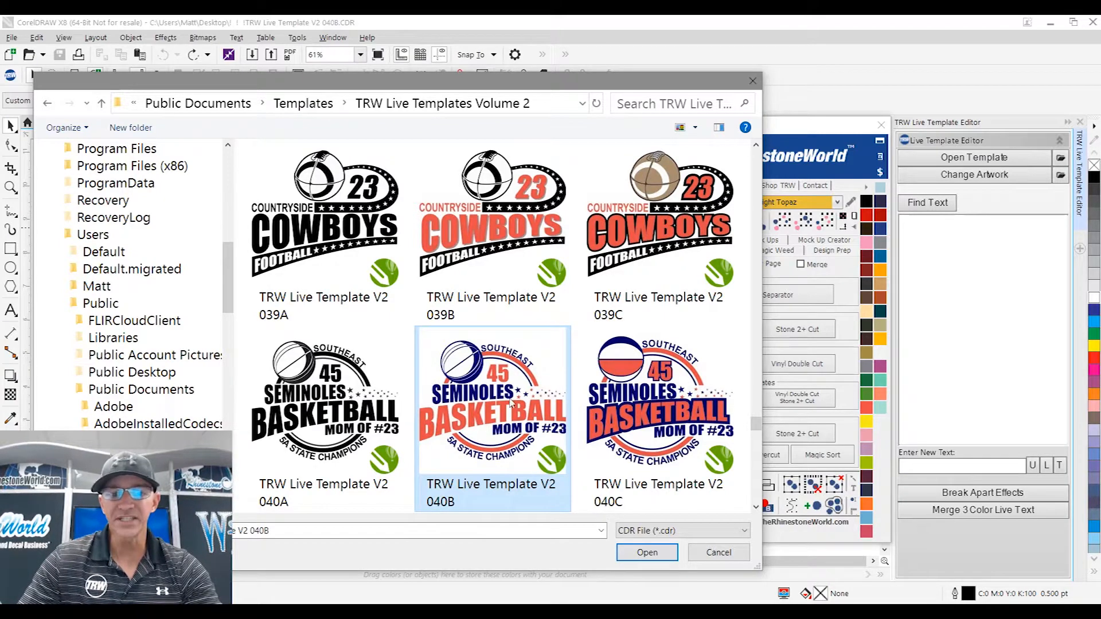
click(753, 81)
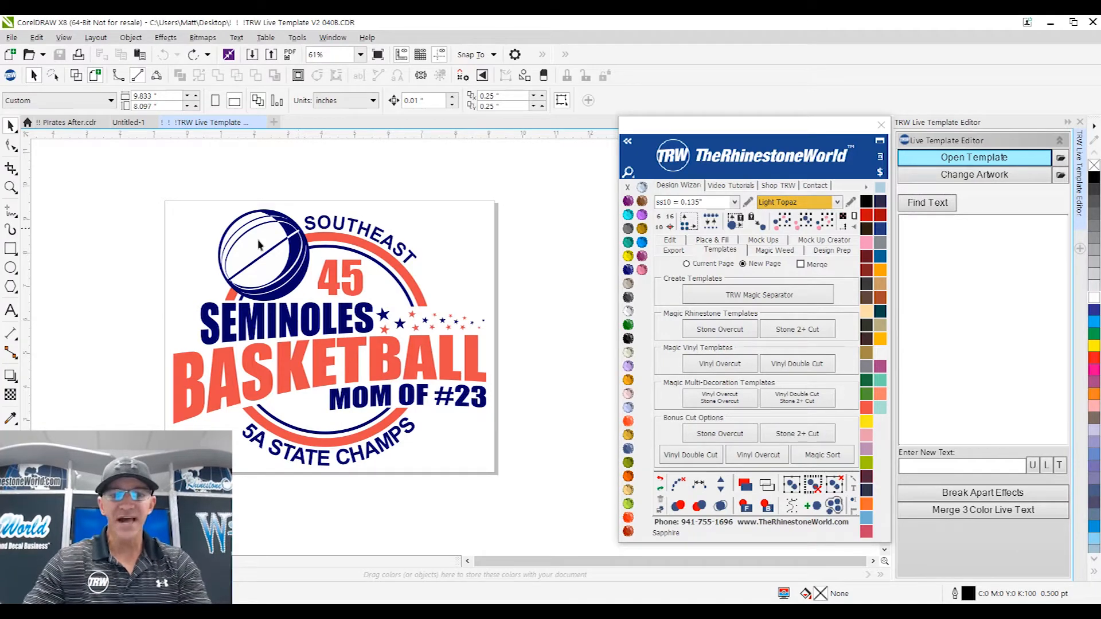
click(290, 253)
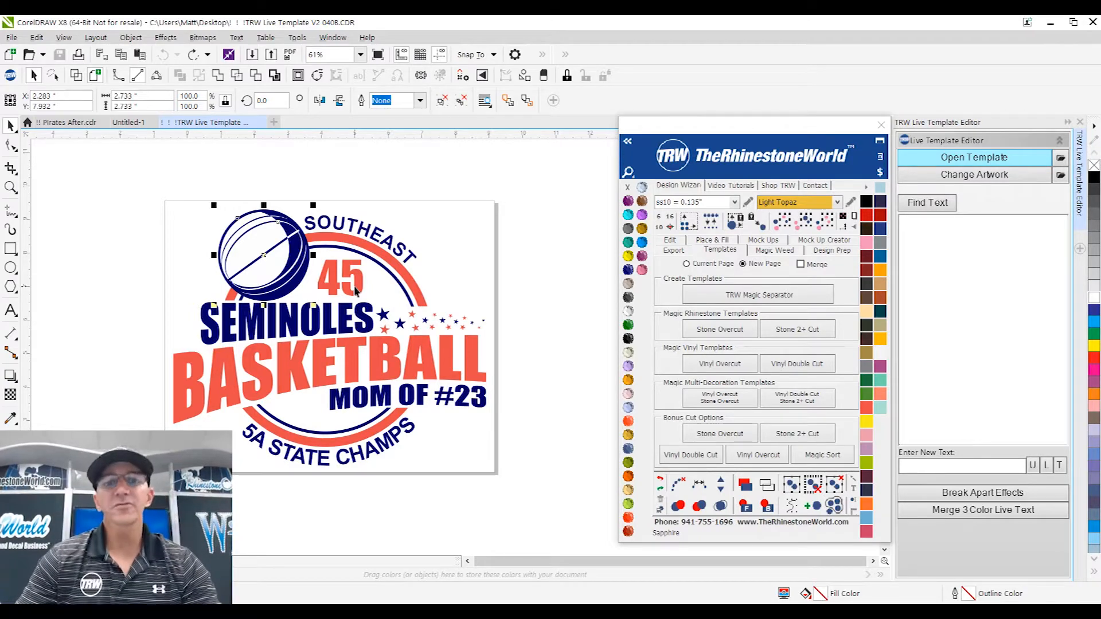
click(506, 232)
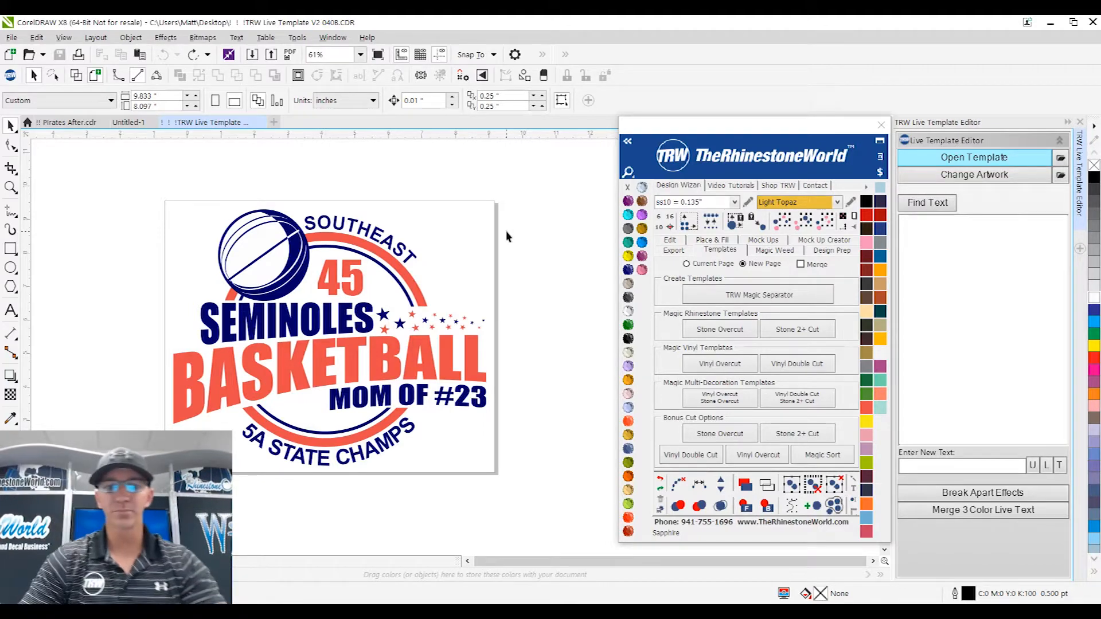
- List the template's editable text and replace SOUTHEAST with BRADEN RIVER
click(935, 207)
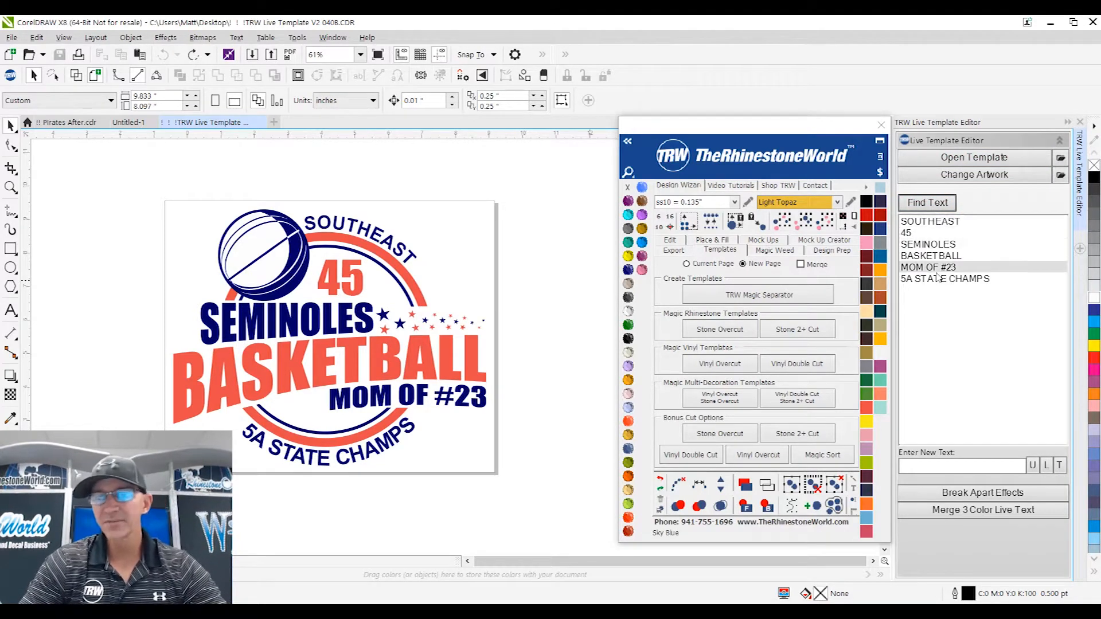
click(935, 221)
key(Caps_Lock)
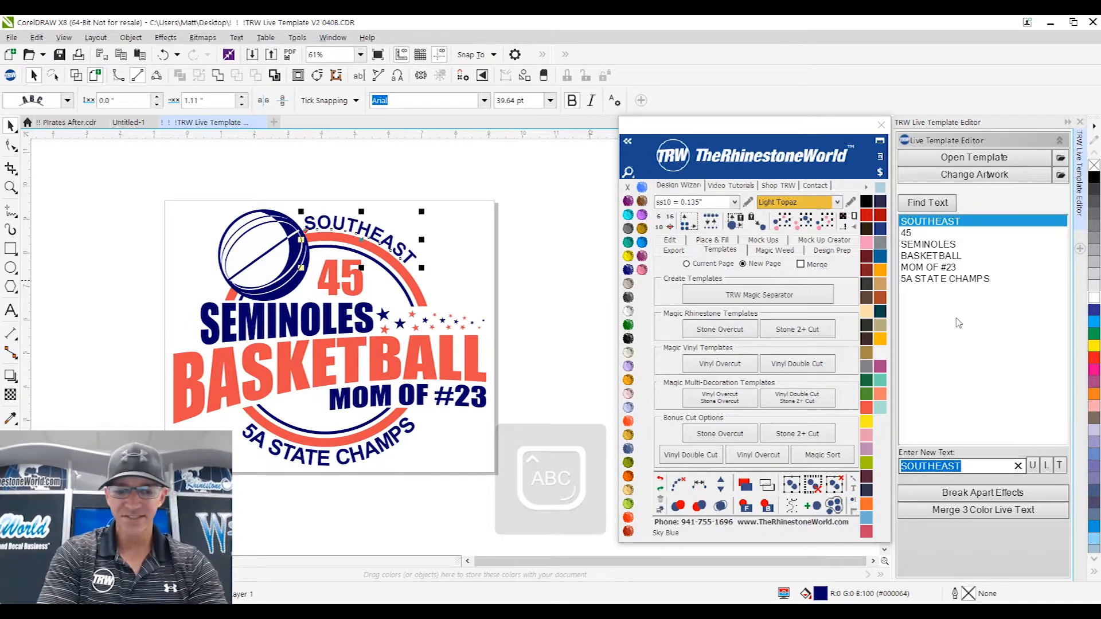
text(BRADEN)
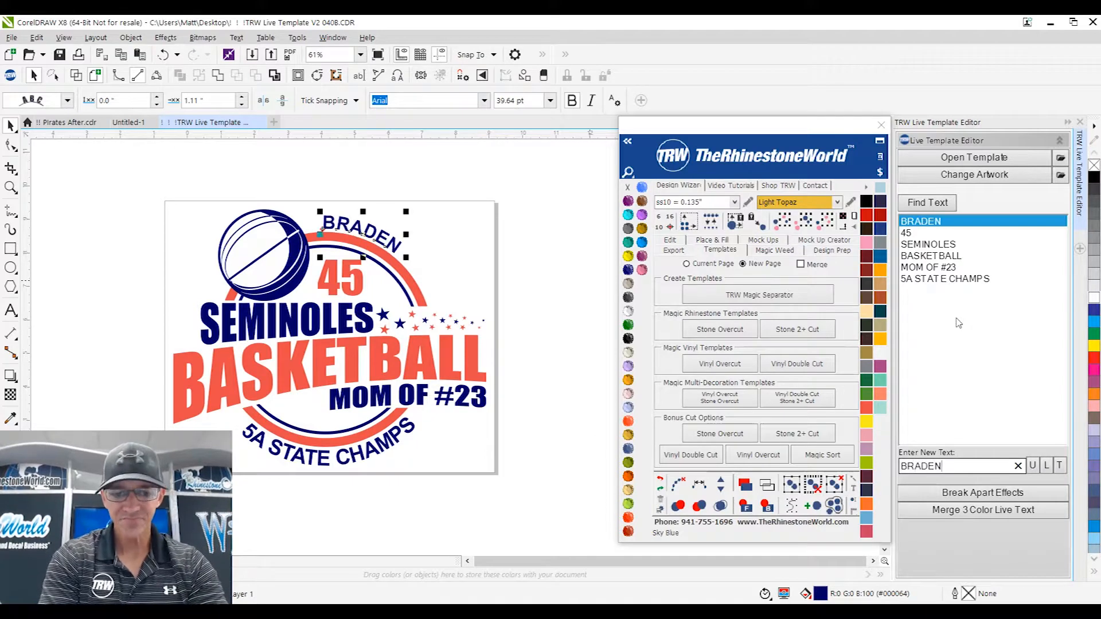
text( RIVER)
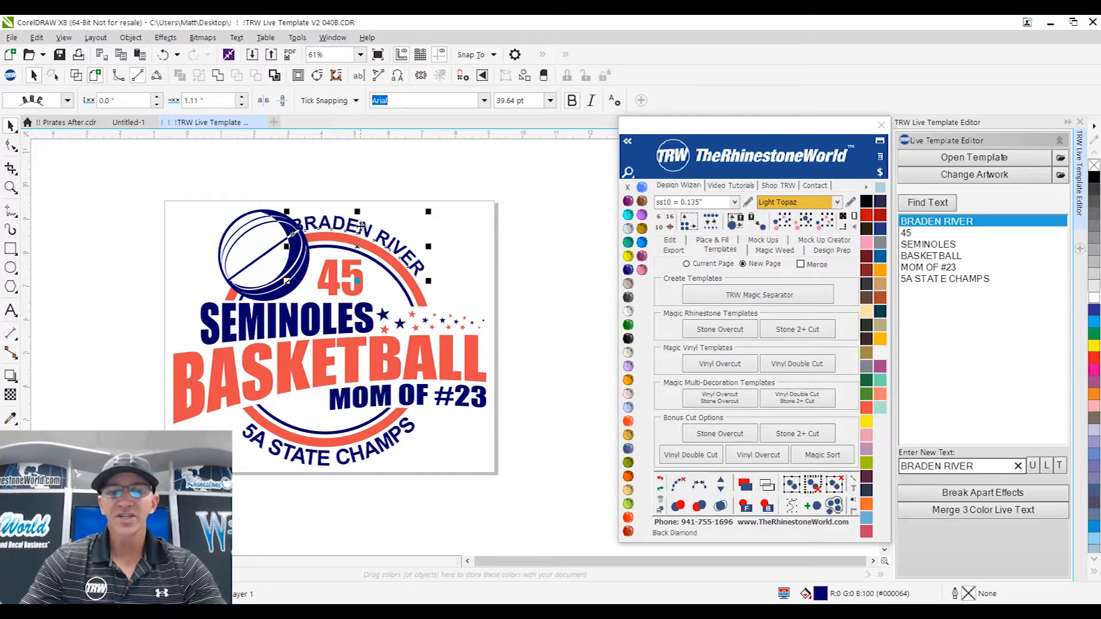
click(500, 267)
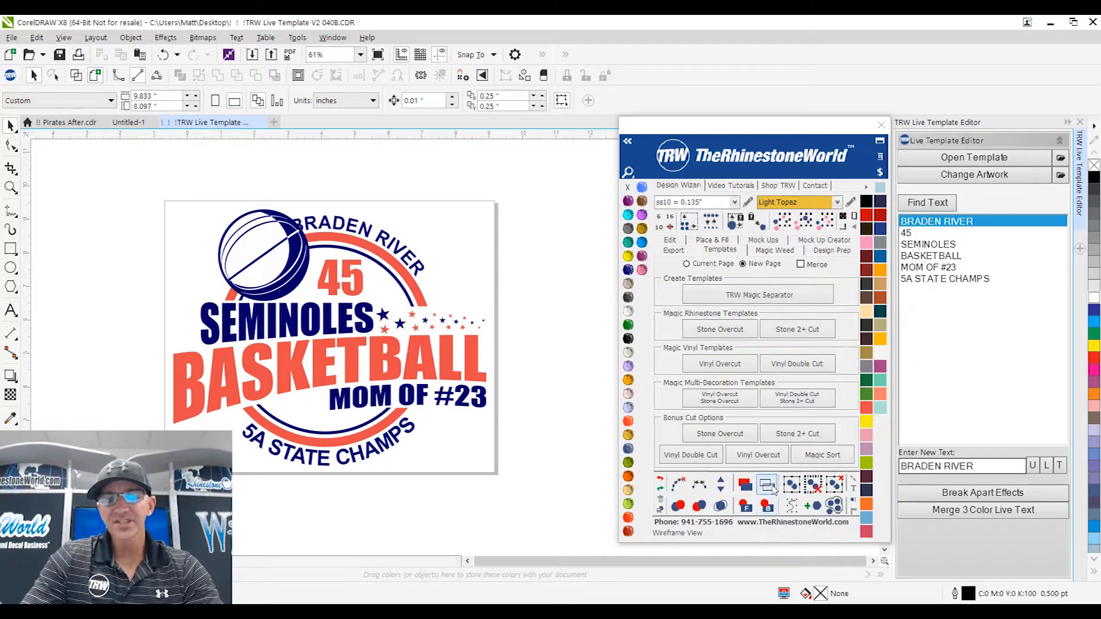
- Inspect the basketball and the curved BRADEN RIVER text in wireframe view, and restore the full-colour view
click(767, 485)
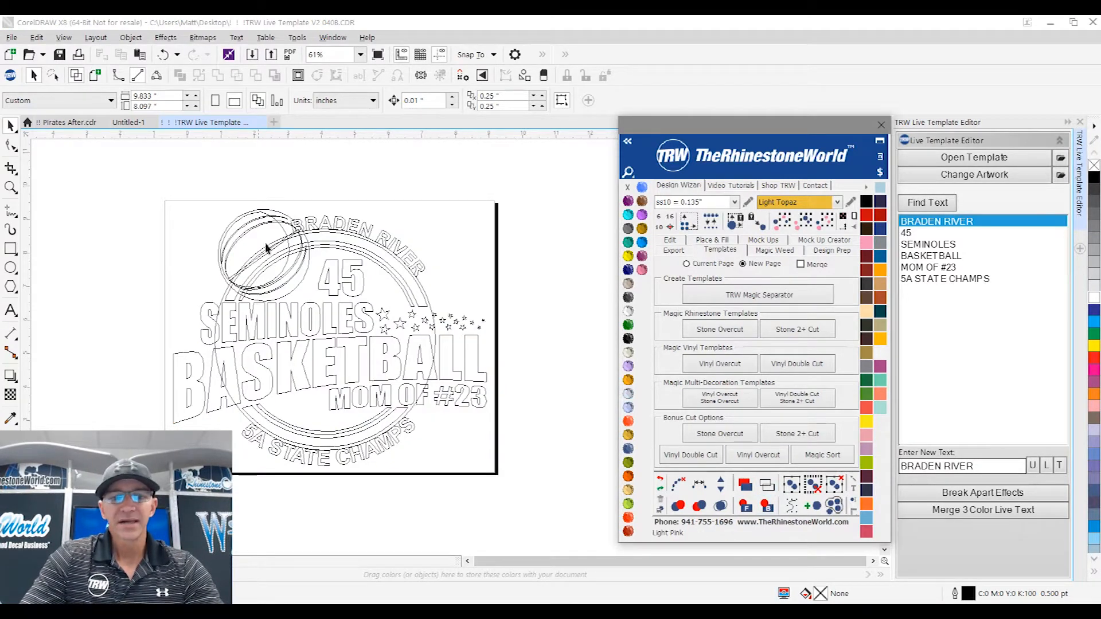
scroll(250, 243, up, 3)
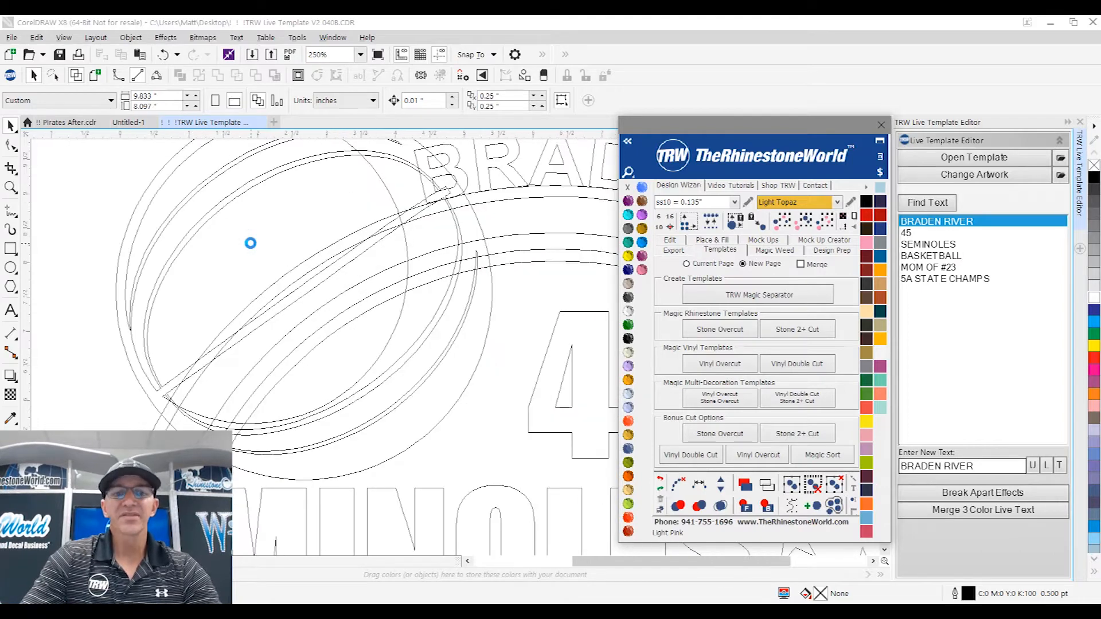
scroll(250, 242, down, 2)
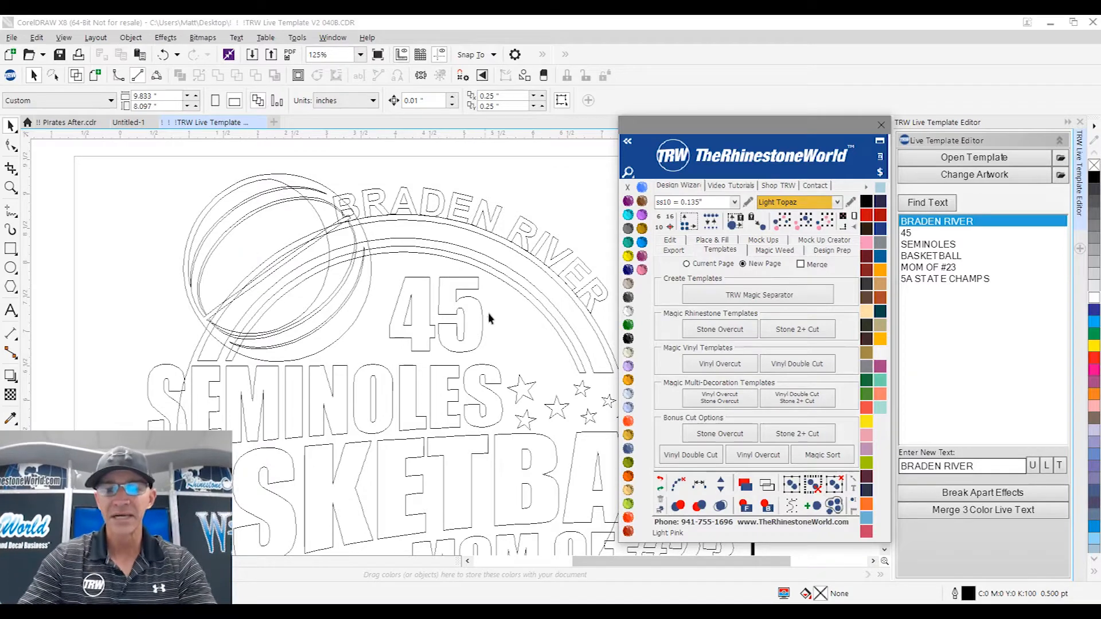
click(744, 486)
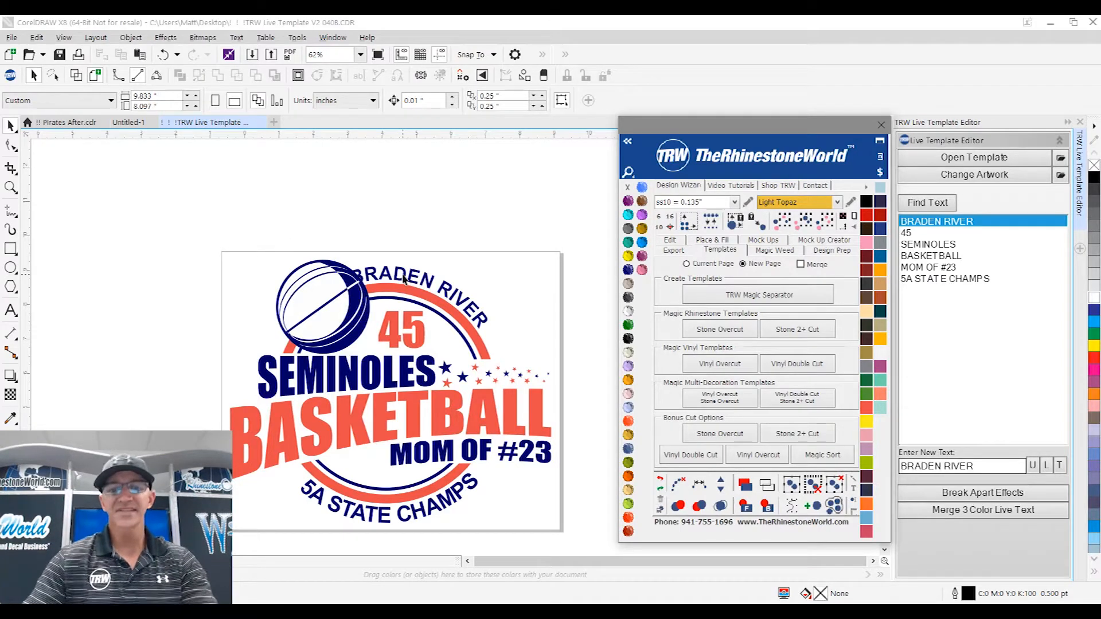
- Examine in wireframe view how the BRADEN RIVER and 5A STATE CHAMPS curved text follows the hidden circle behind the design
click(754, 489)
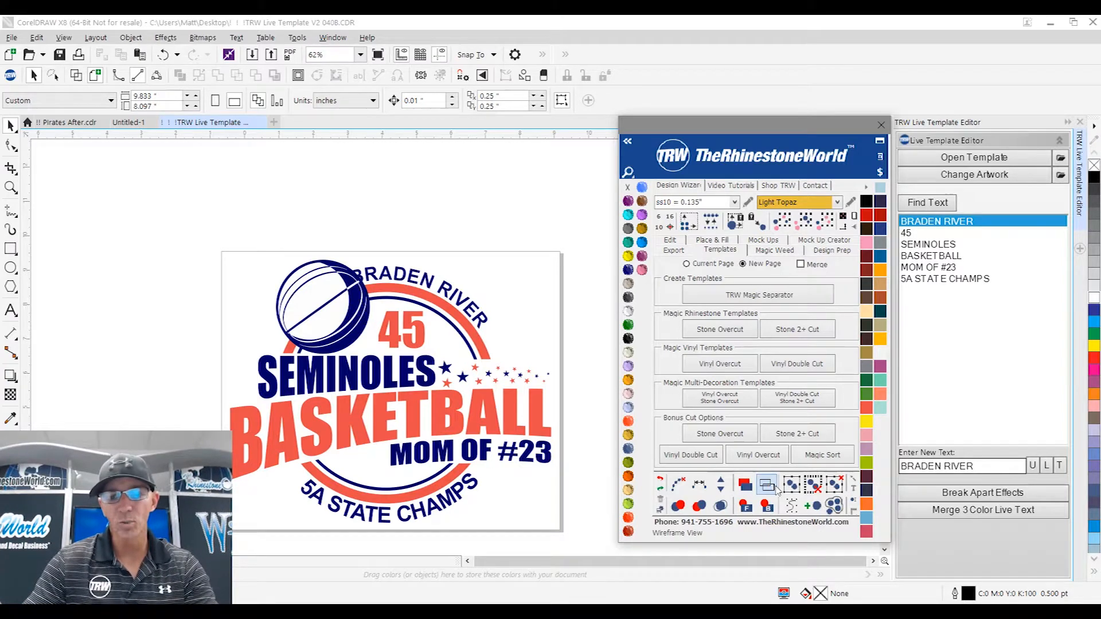
scroll(324, 294, up, 5)
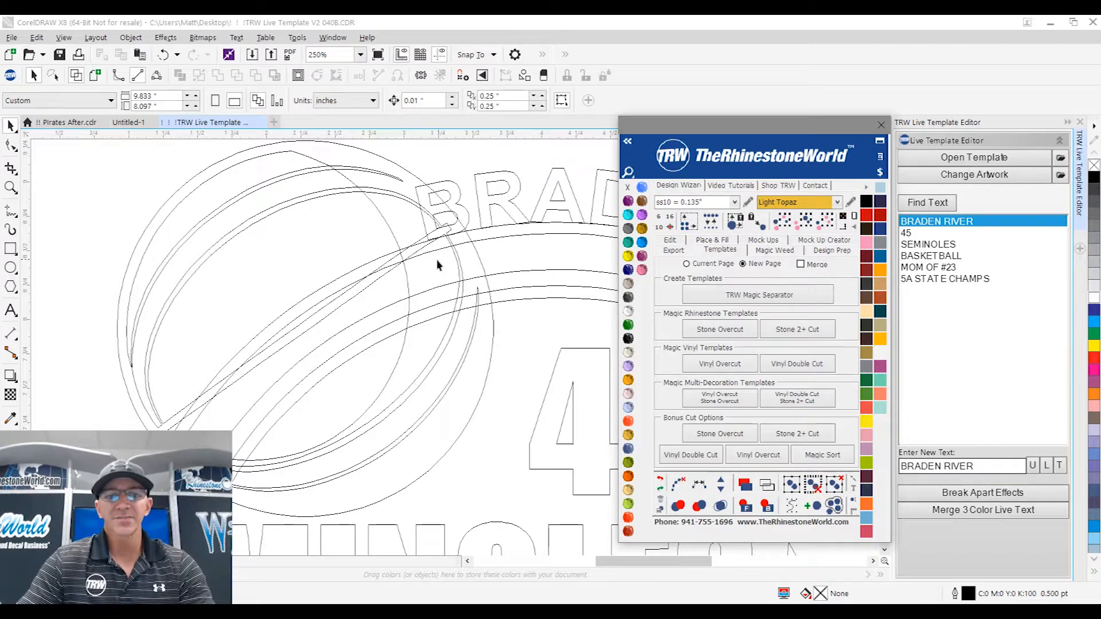
scroll(438, 264, down, 5)
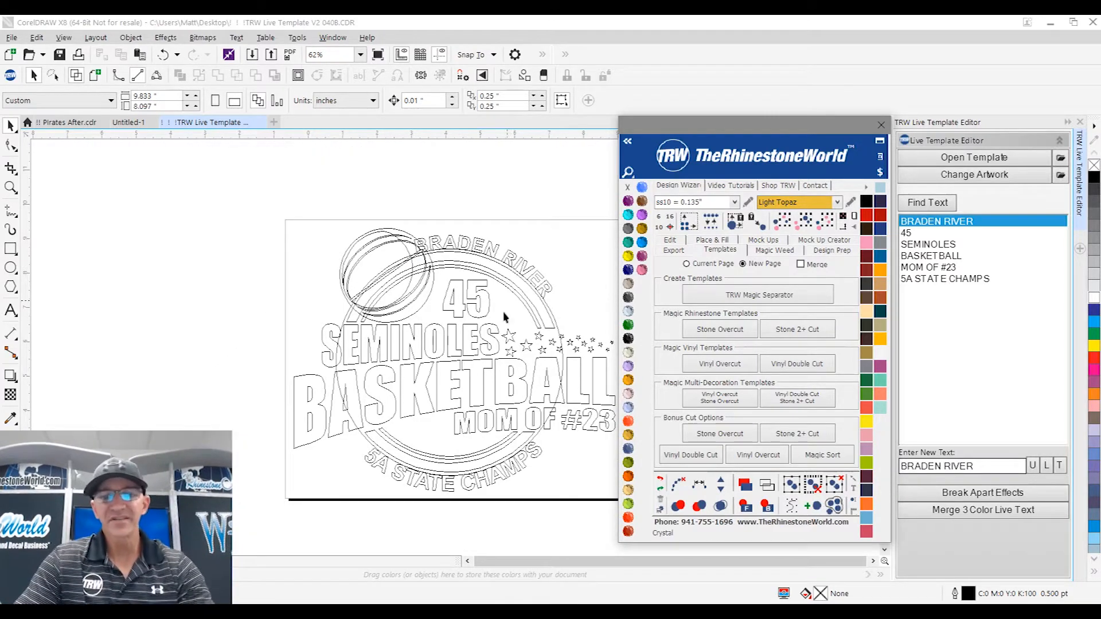
scroll(532, 293, up, 5)
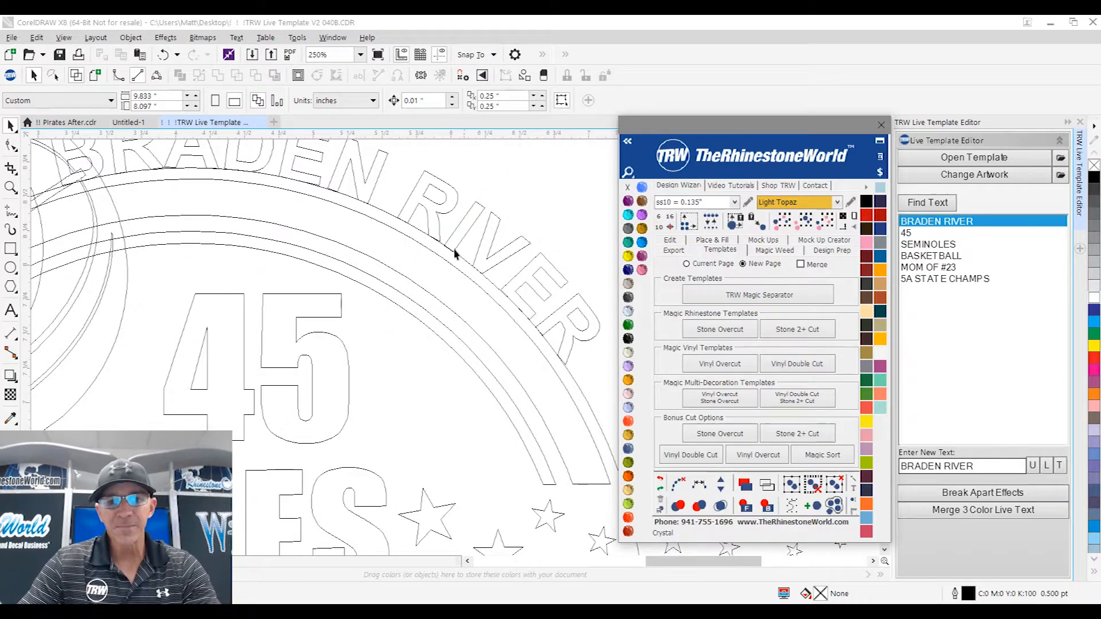
scroll(269, 189, down, 5)
scroll(315, 425, up, 5)
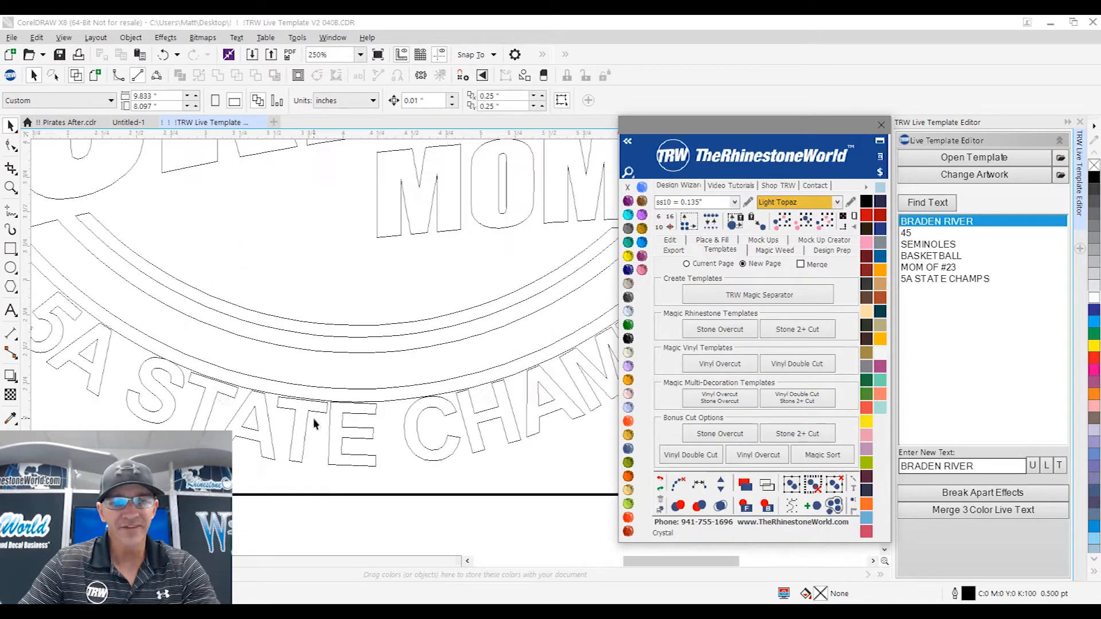
scroll(399, 350, down, 2)
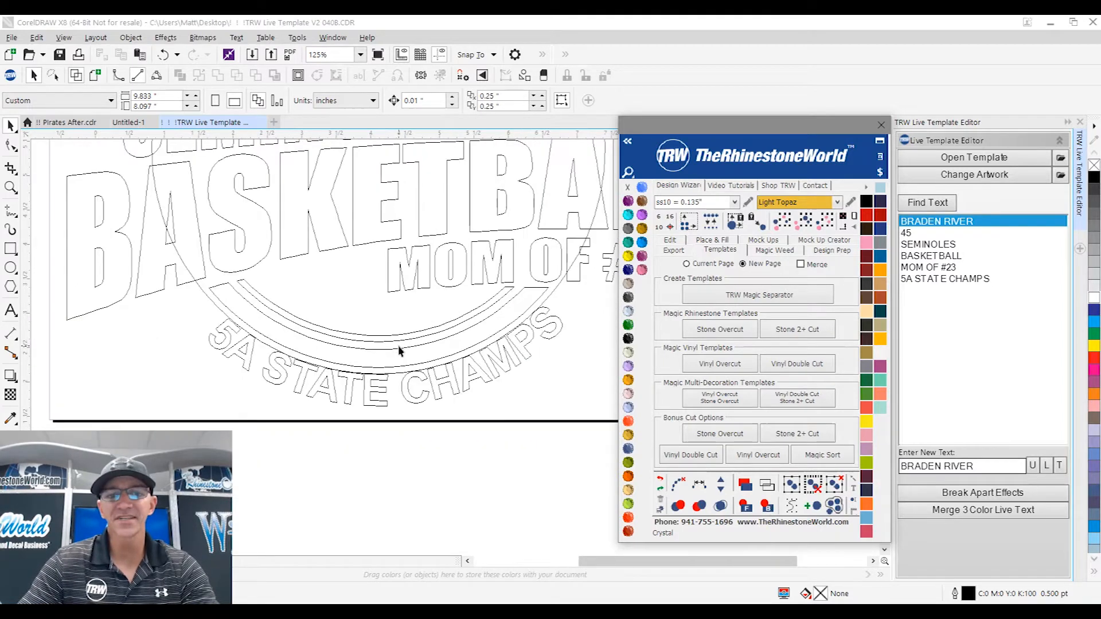
scroll(400, 348, down, 3)
scroll(416, 252, up, 1)
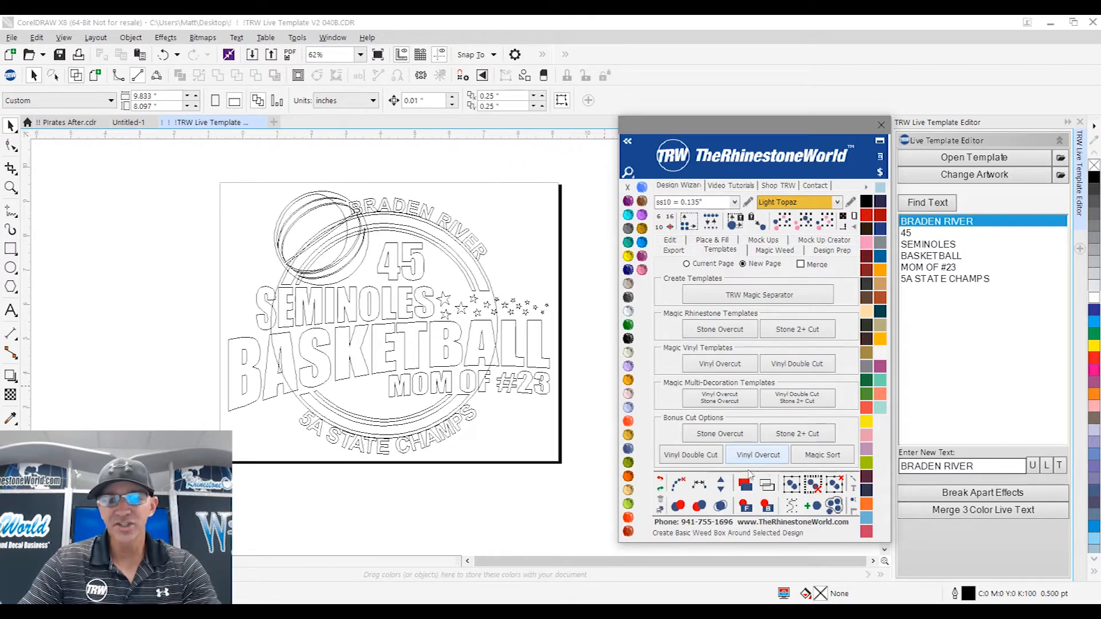
- Fill the hidden circle and its attached curved text with the Citrine colour
click(440, 279)
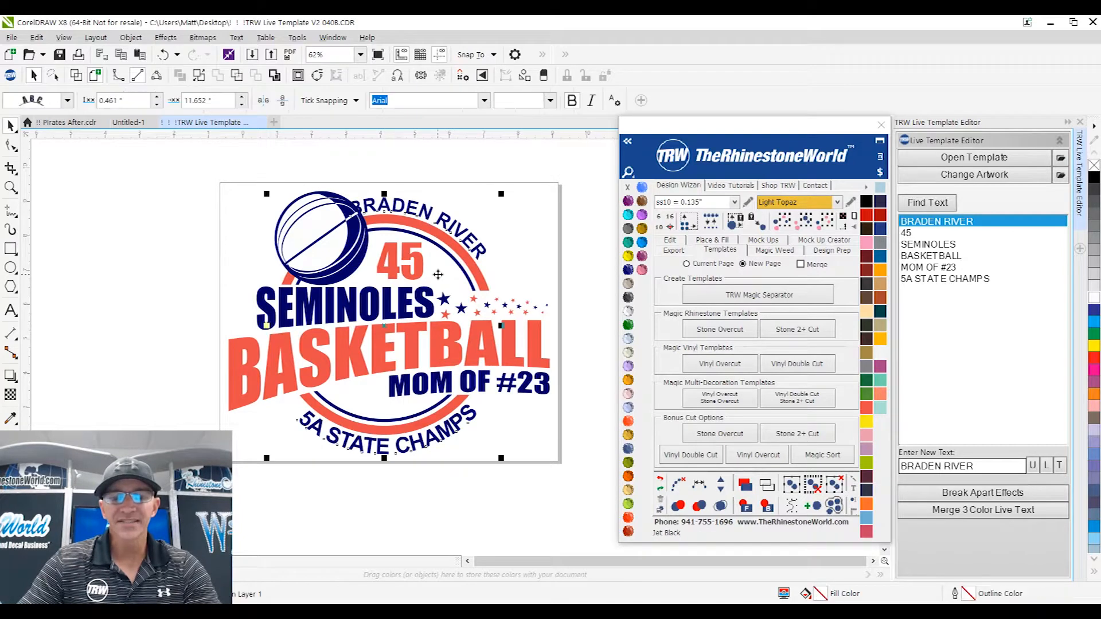
click(629, 257)
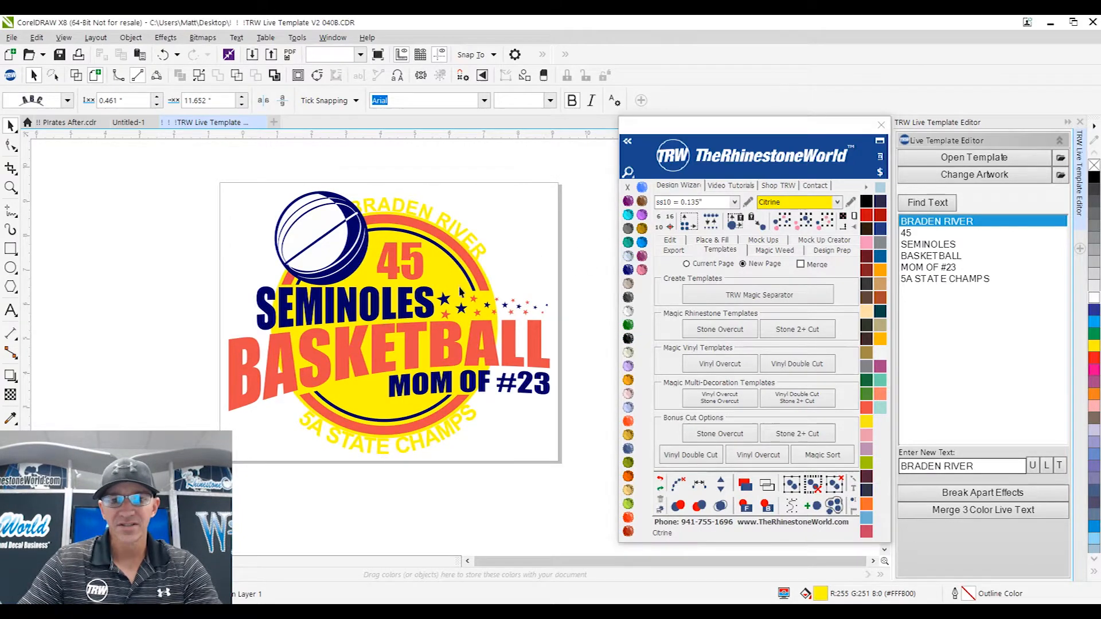
- Try moving the yellow circle to the right of the artwork to check that both curved text lines follow it
drag(446, 278, 557, 228)
scroll(412, 299, down, 1)
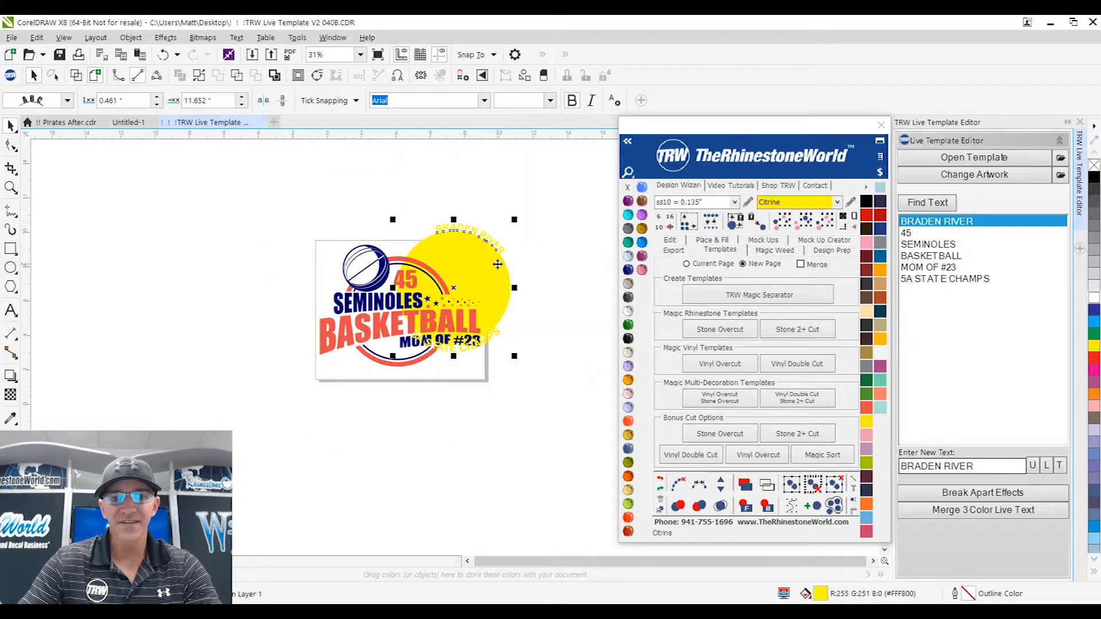
scroll(497, 264, up, 1)
drag(498, 265, 566, 272)
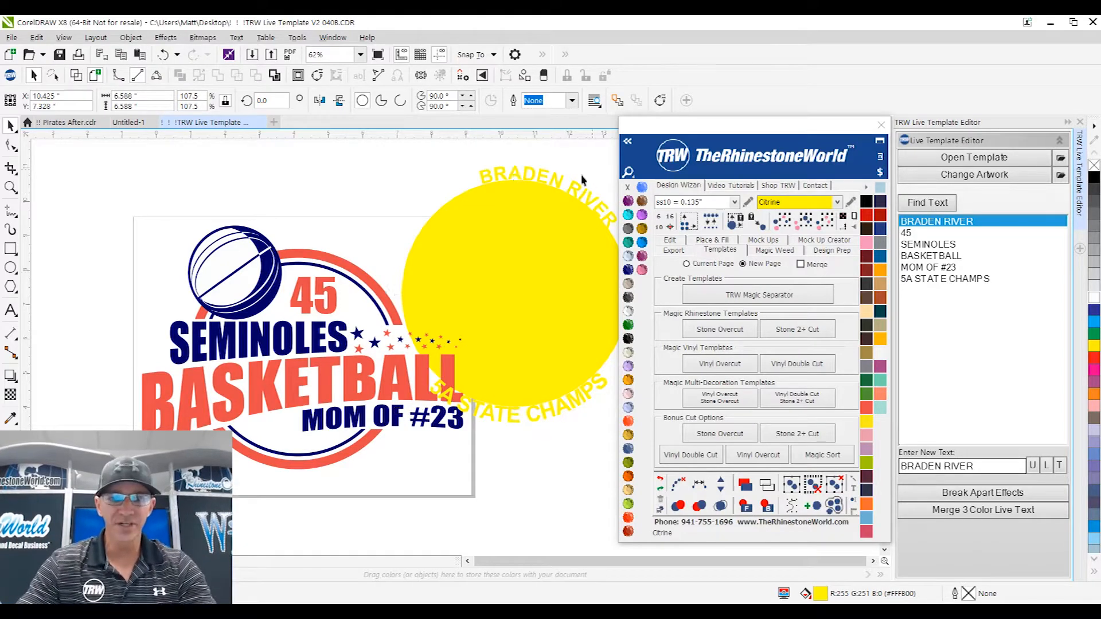
click(544, 246)
scroll(362, 310, up, 2)
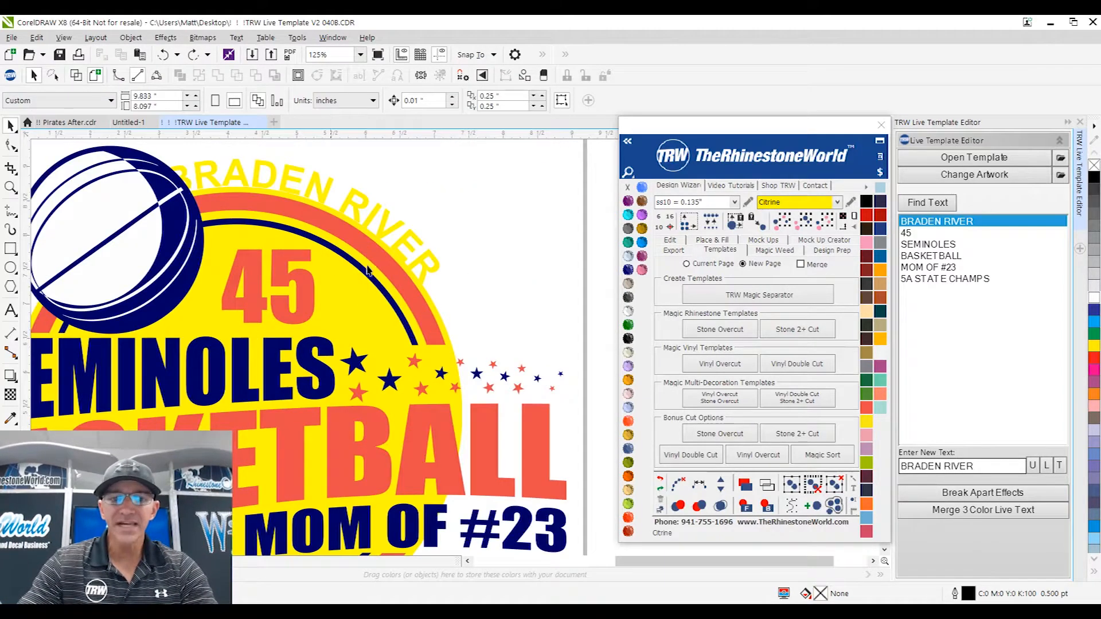
- Shift the yellow circle with its curved text up and to the right, and undo that move
click(420, 276)
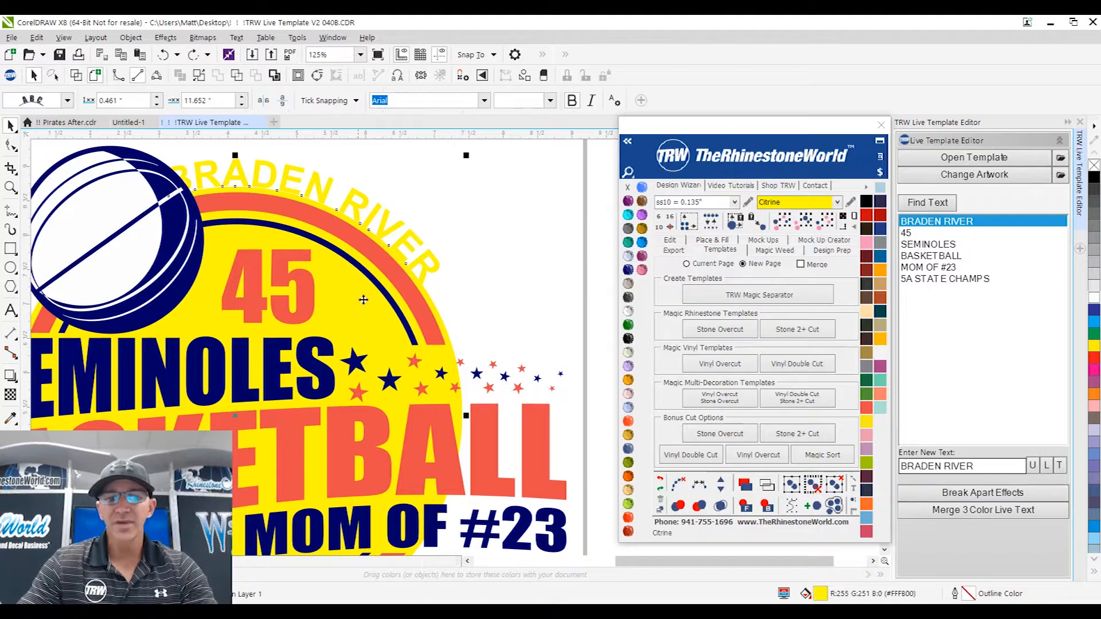
scroll(420, 281, down, 2)
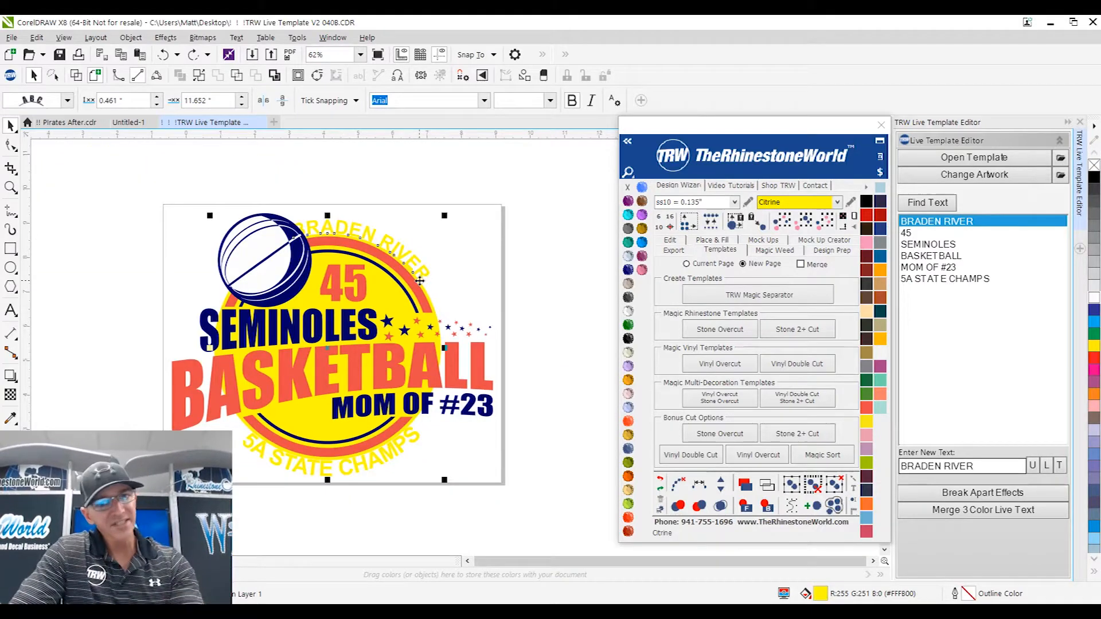
drag(394, 297, 472, 243)
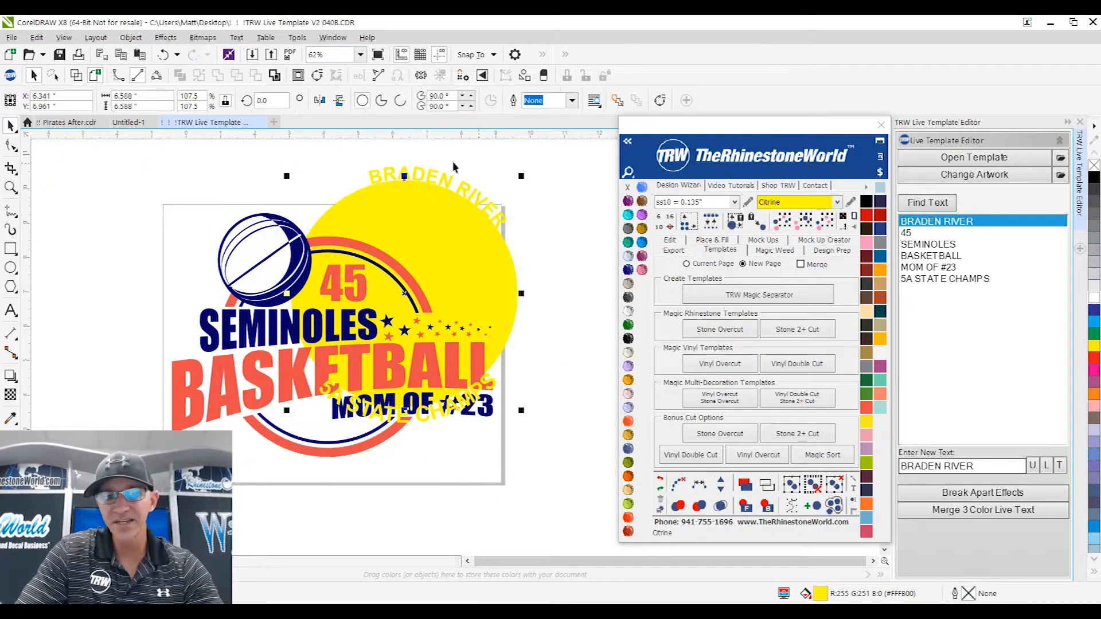
key(ctrl+z)
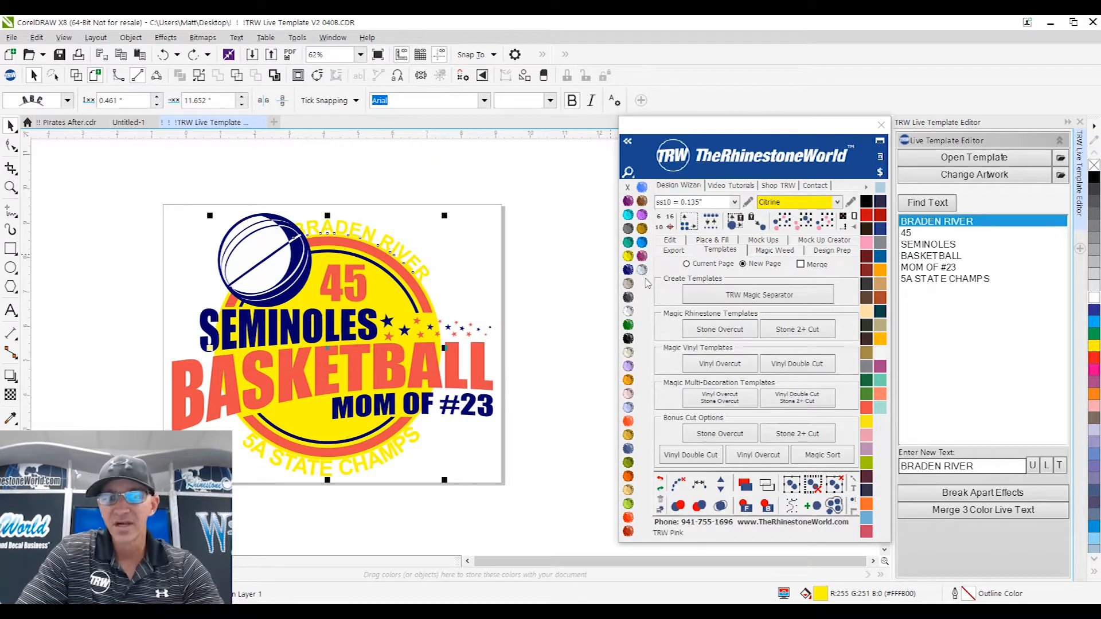
- Undo the Citrine fill on the hidden circle and its curved text, and clear the selection
key(ctrl+z)
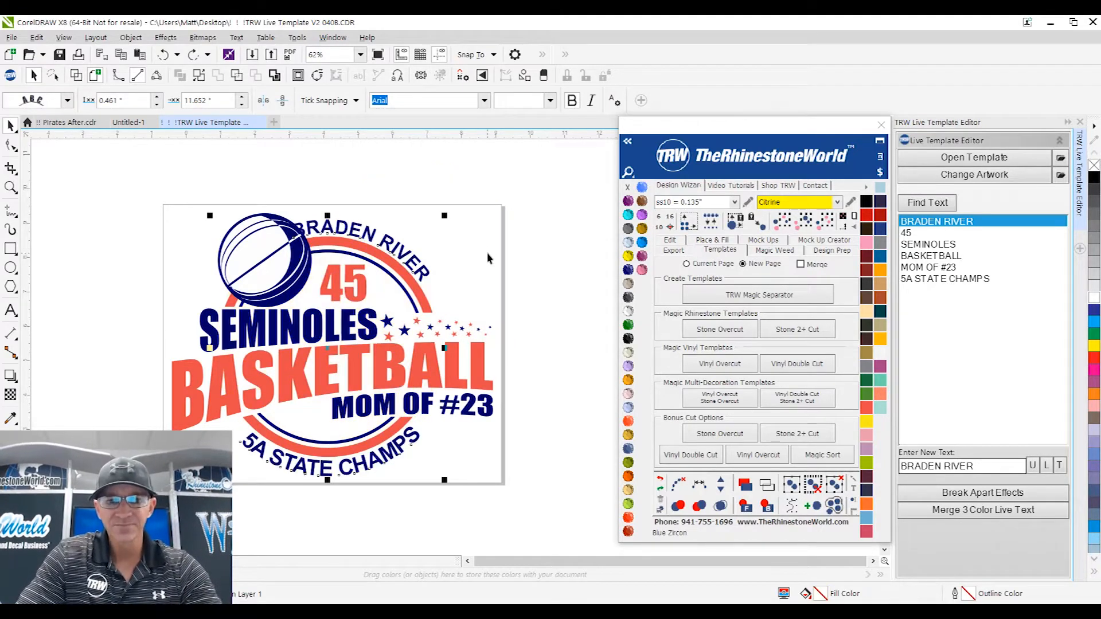
click(489, 253)
scroll(441, 277, down, 2)
scroll(404, 269, up, 2)
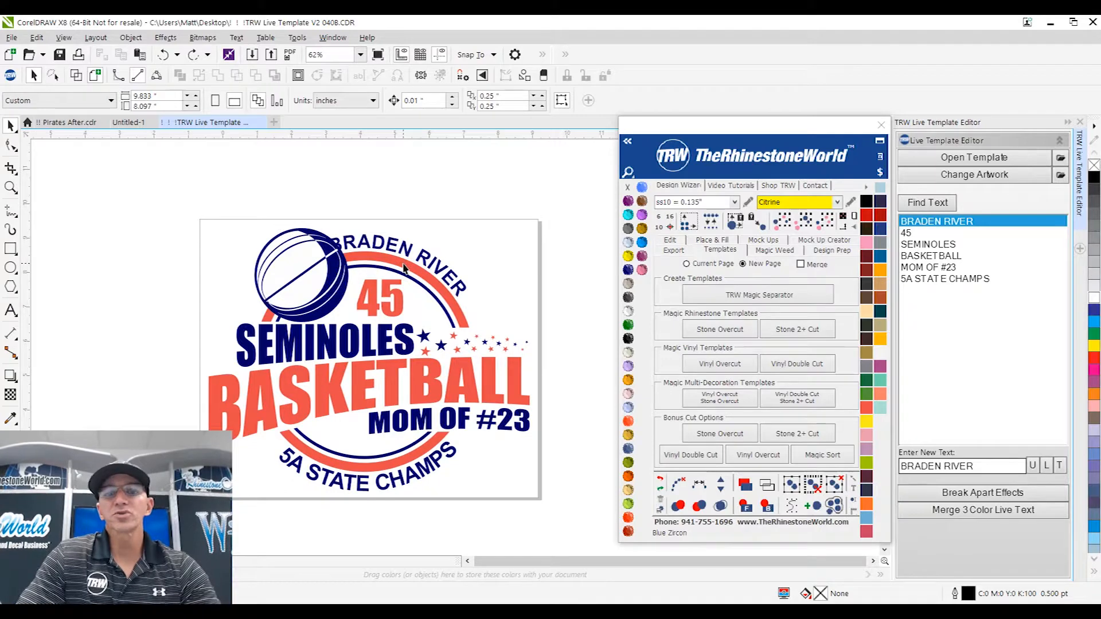
scroll(405, 268, up, 2)
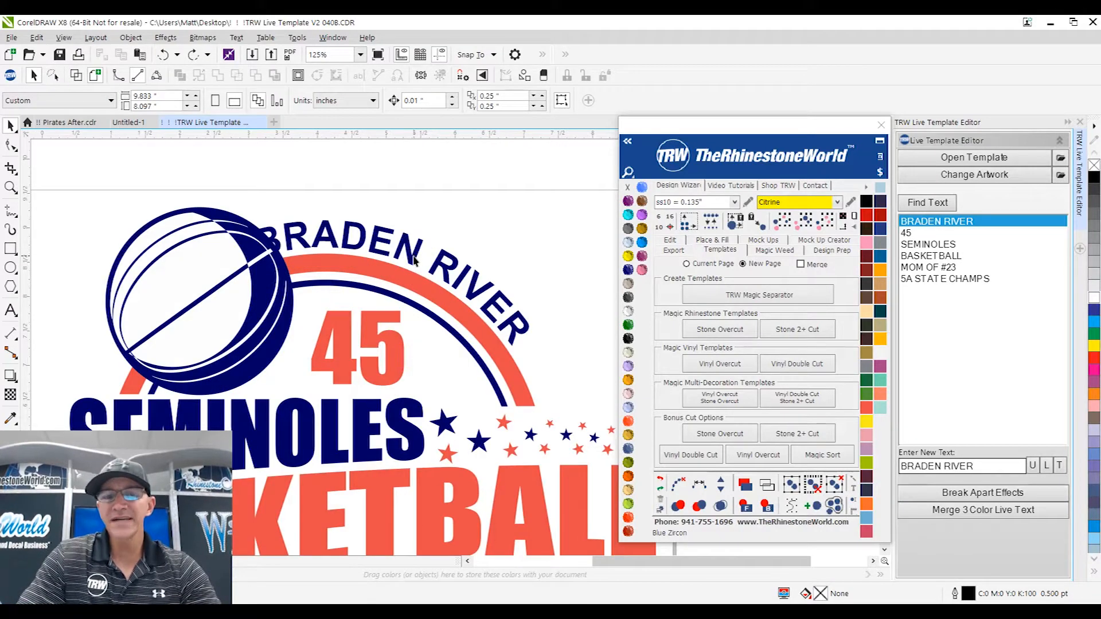
- Try moving the hidden circle with both curved text lines up and to the right, and undo the move
click(416, 261)
scroll(416, 261, down, 2)
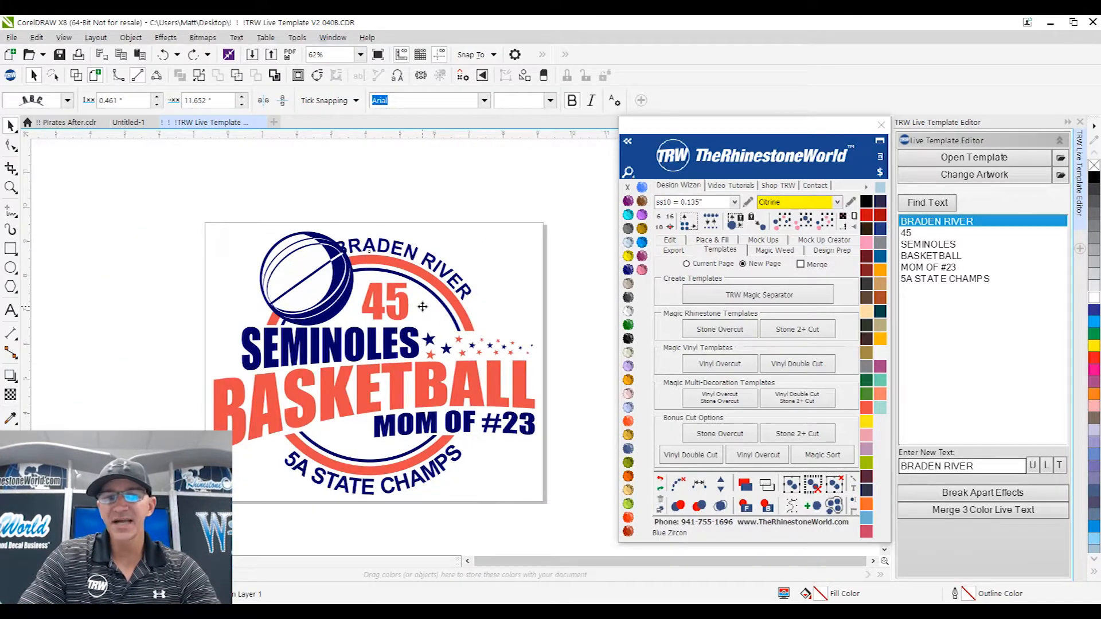
drag(407, 260, 538, 254)
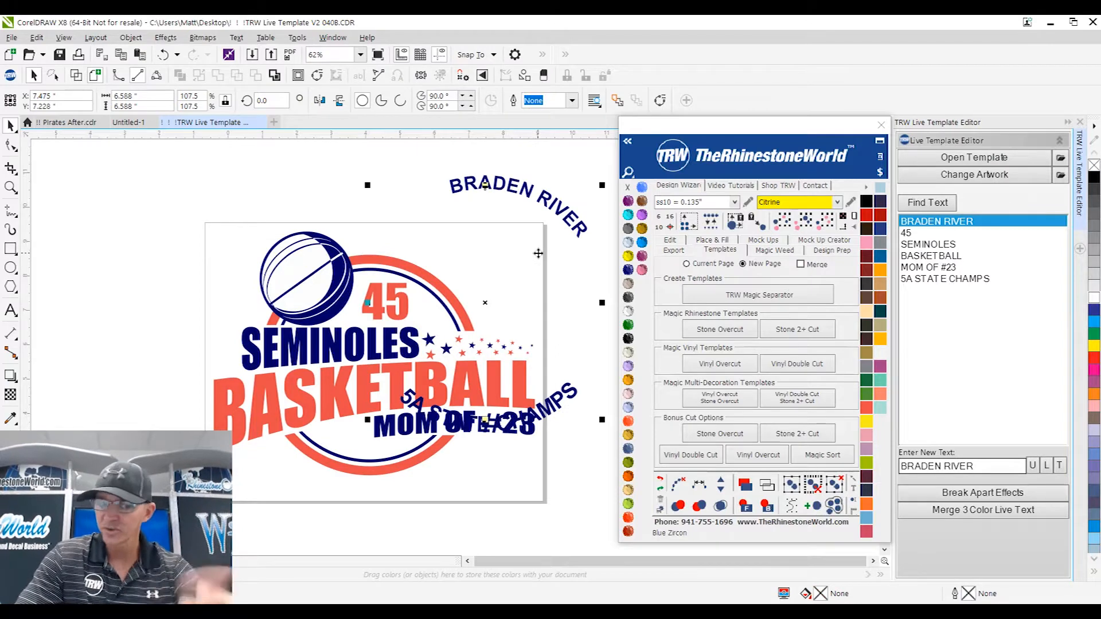
key(ctrl+z)
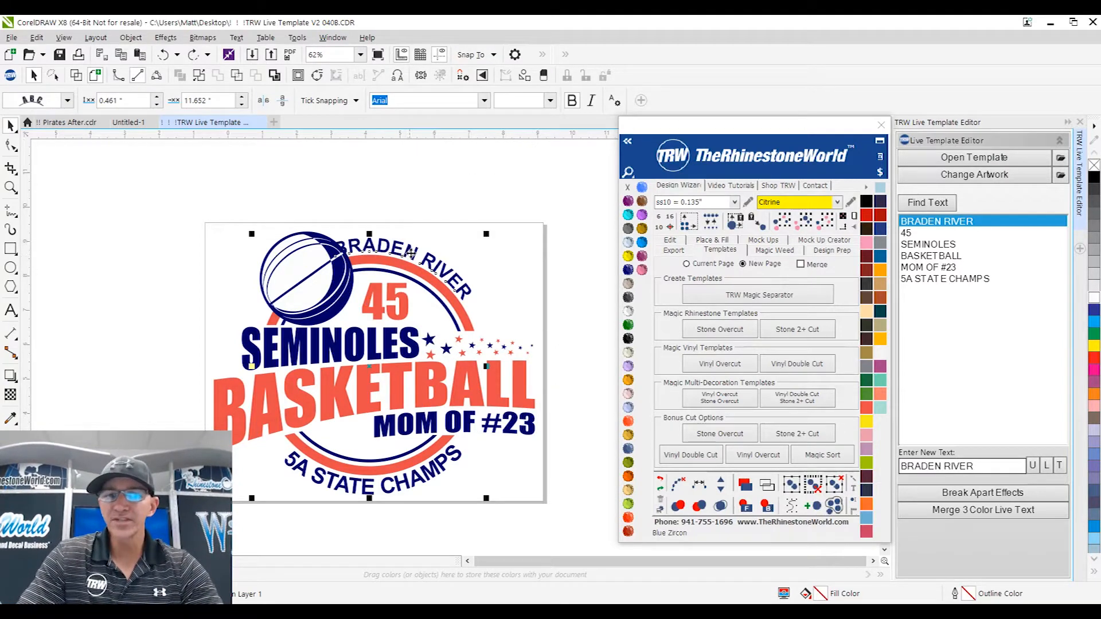
- Select only the BRADEN RIVER curved text and slide it clockwise along its circle, clear of the basketball, to about 1.617 inches offset
click(411, 253)
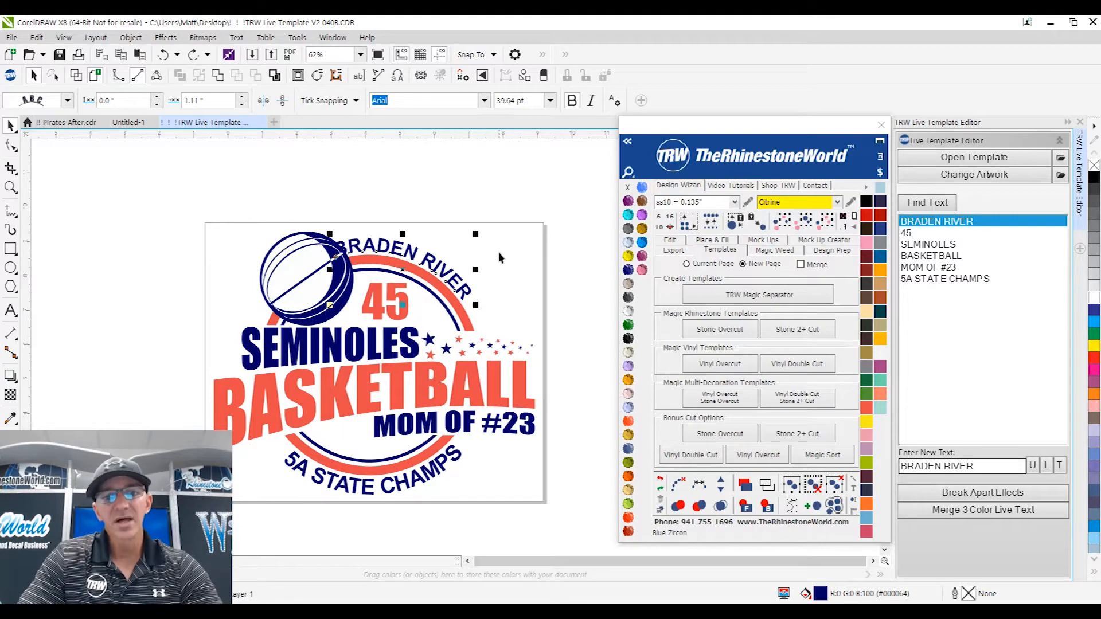
scroll(450, 284, up, 2)
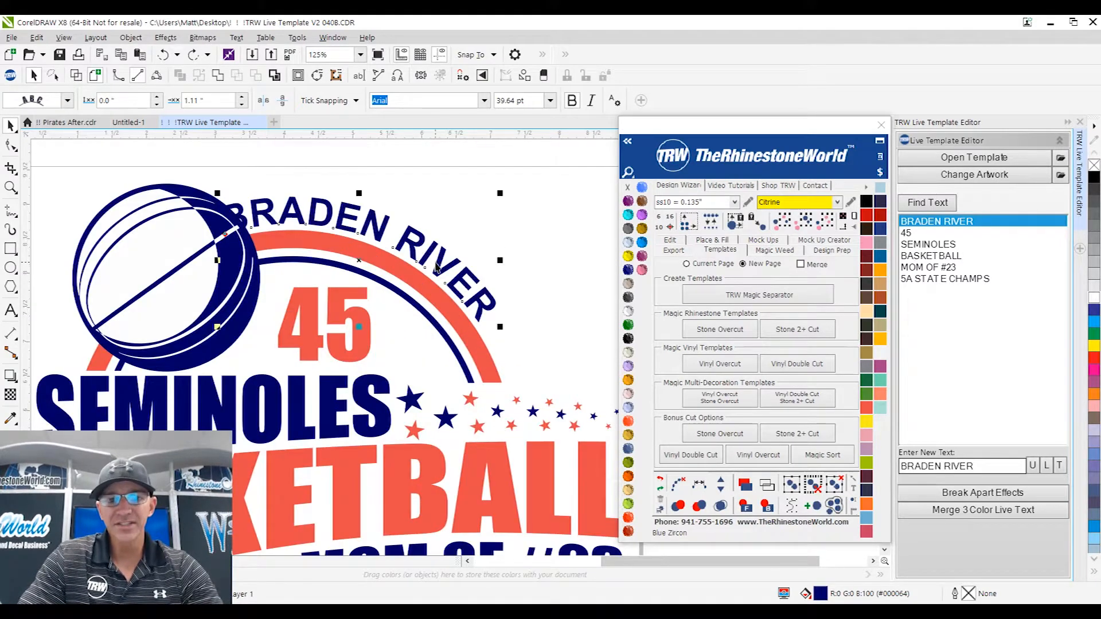
click(436, 262)
drag(437, 262, 466, 285)
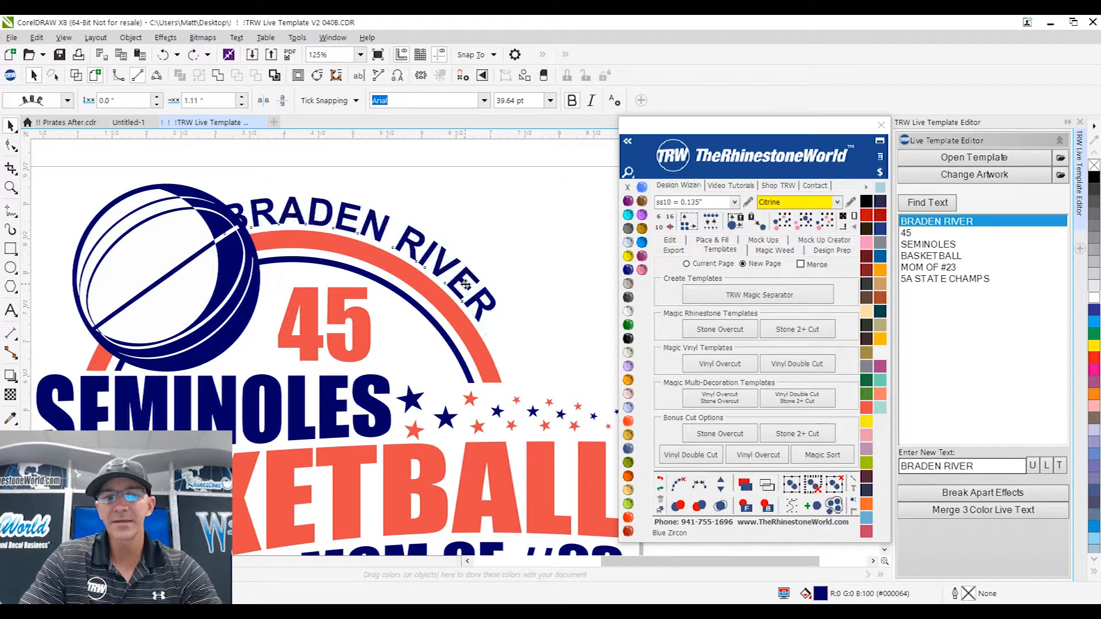
click(491, 264)
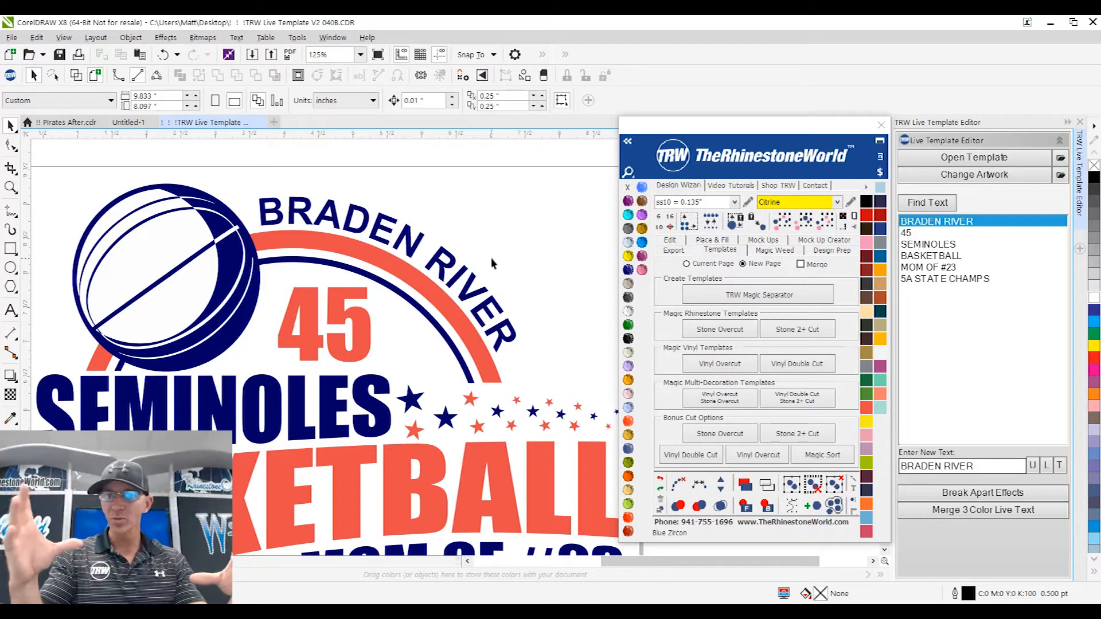
- Slide the BRADEN RIVER text slightly further along the circle to about 1.692 inches offset and enlarge it to about 43 pt
click(443, 269)
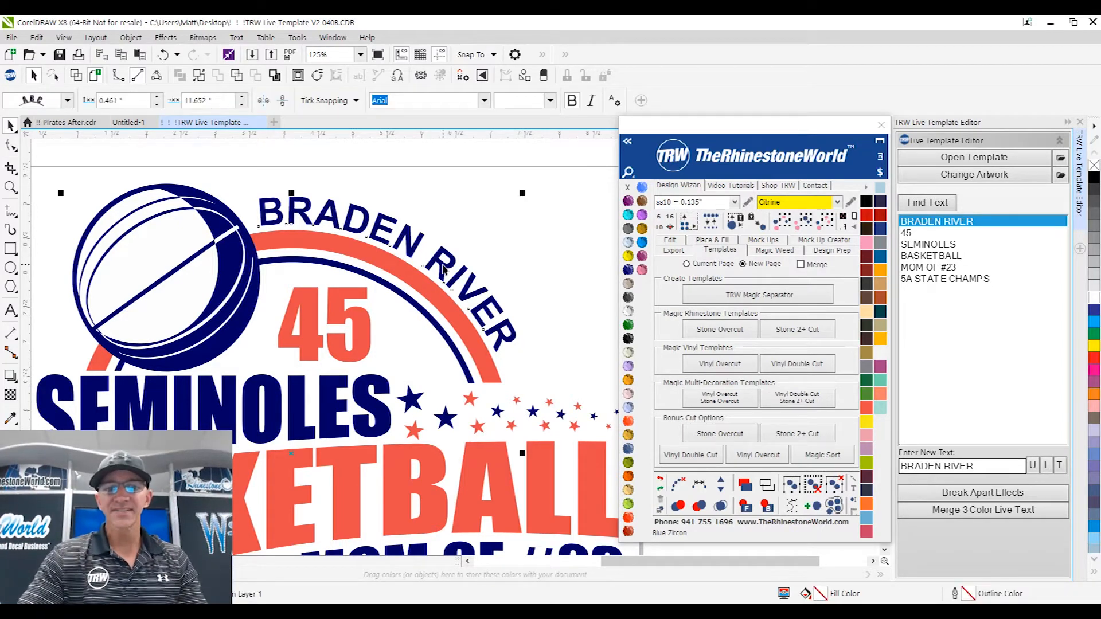
click(443, 268)
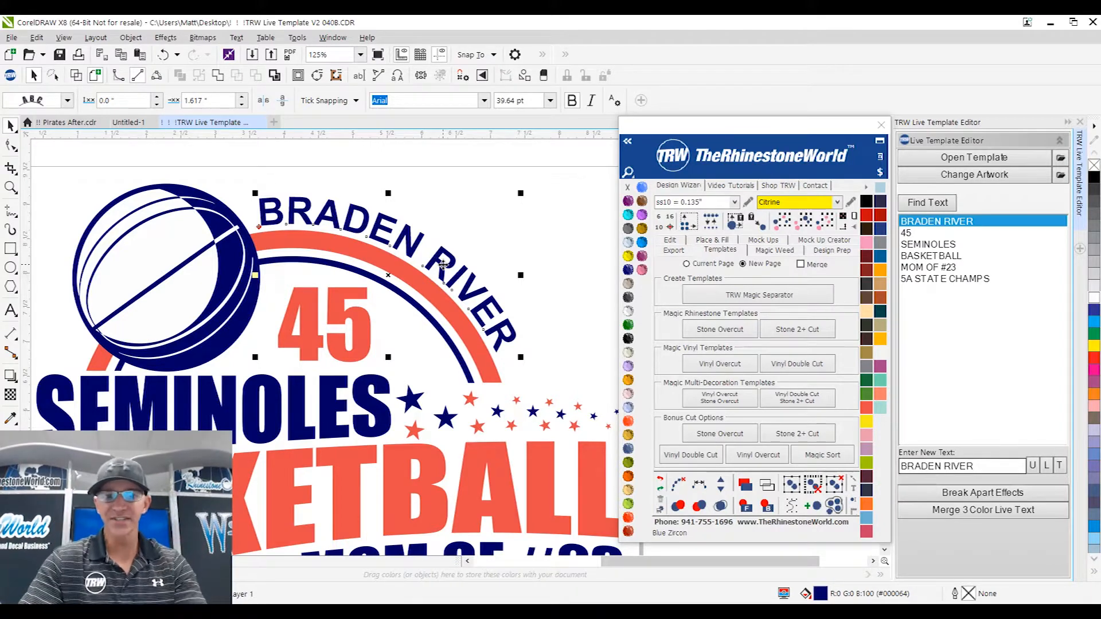
mouse_move(442, 265)
mouse_down()
mouse_move(516, 356)
mouse_move(527, 388)
mouse_move(442, 264)
mouse_move(450, 268)
mouse_up()
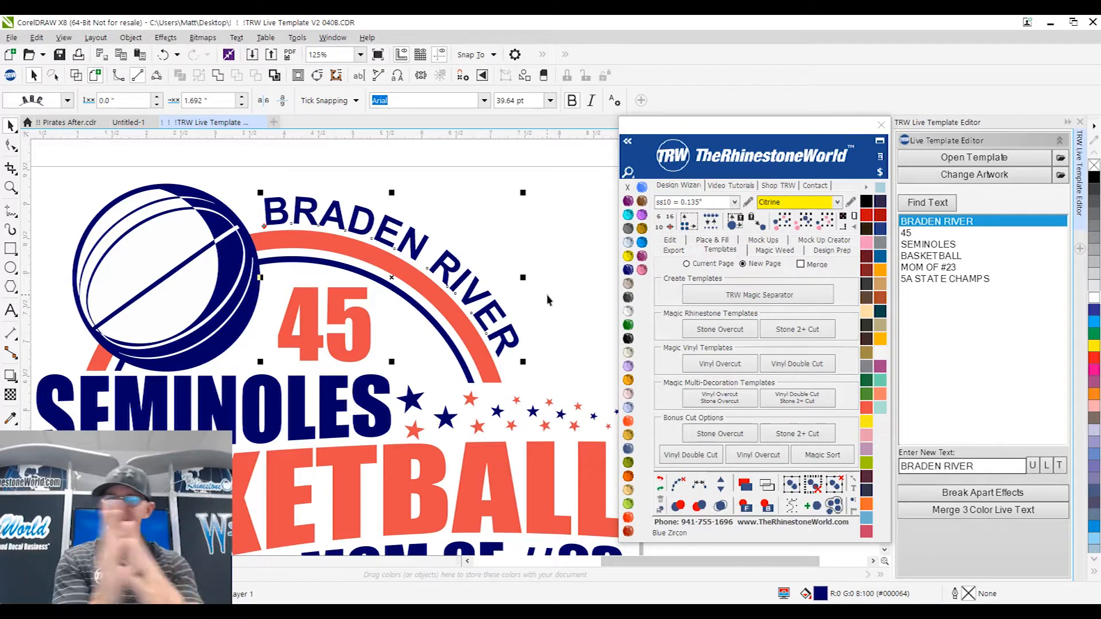
drag(526, 194, 547, 175)
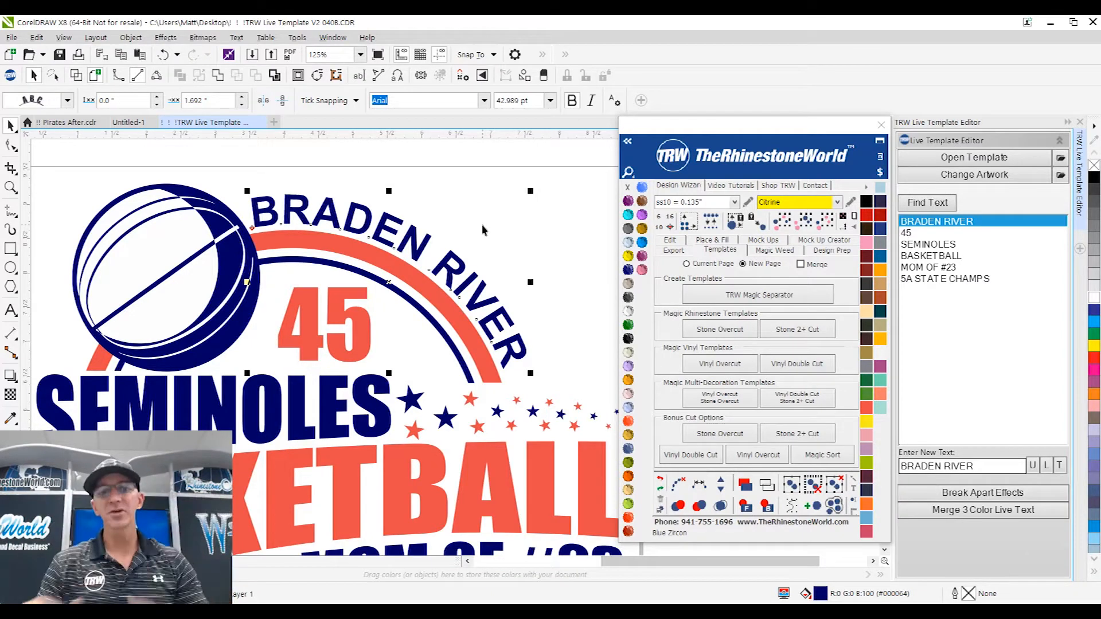
scroll(395, 199, down, 1)
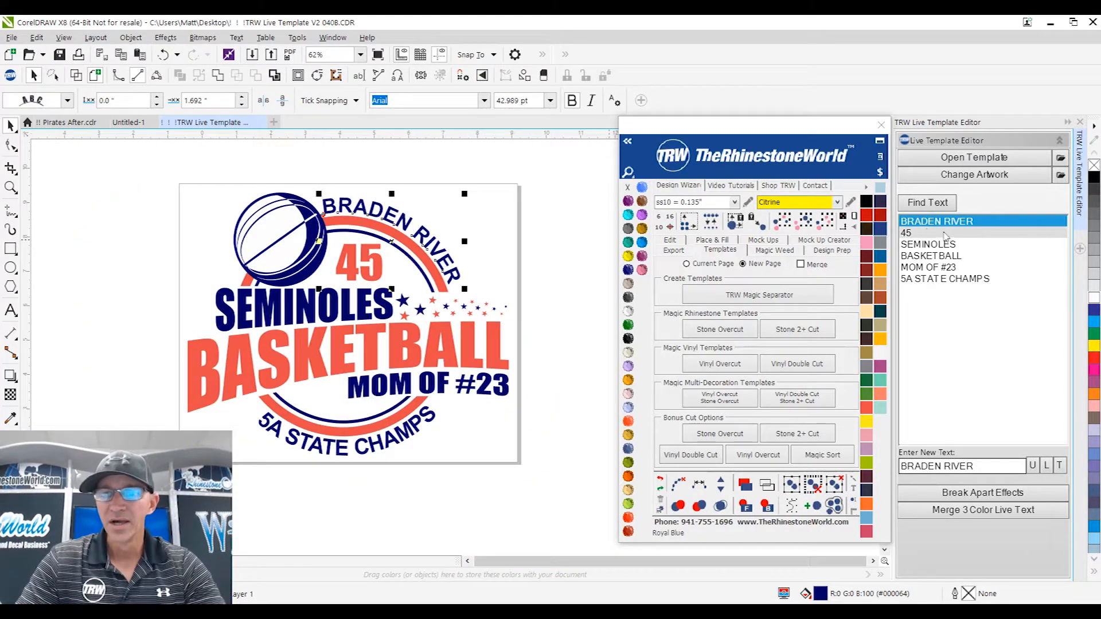
- Change the template's number 45 to 23 and the SEMINOLES line to PIRATES
click(925, 236)
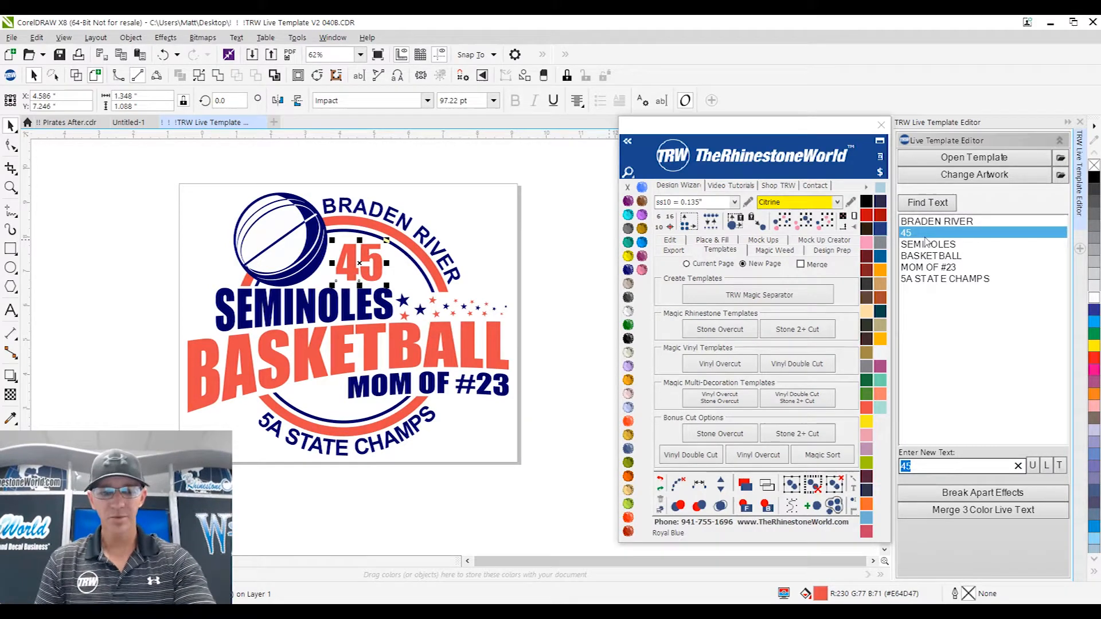
text(23)
click(927, 244)
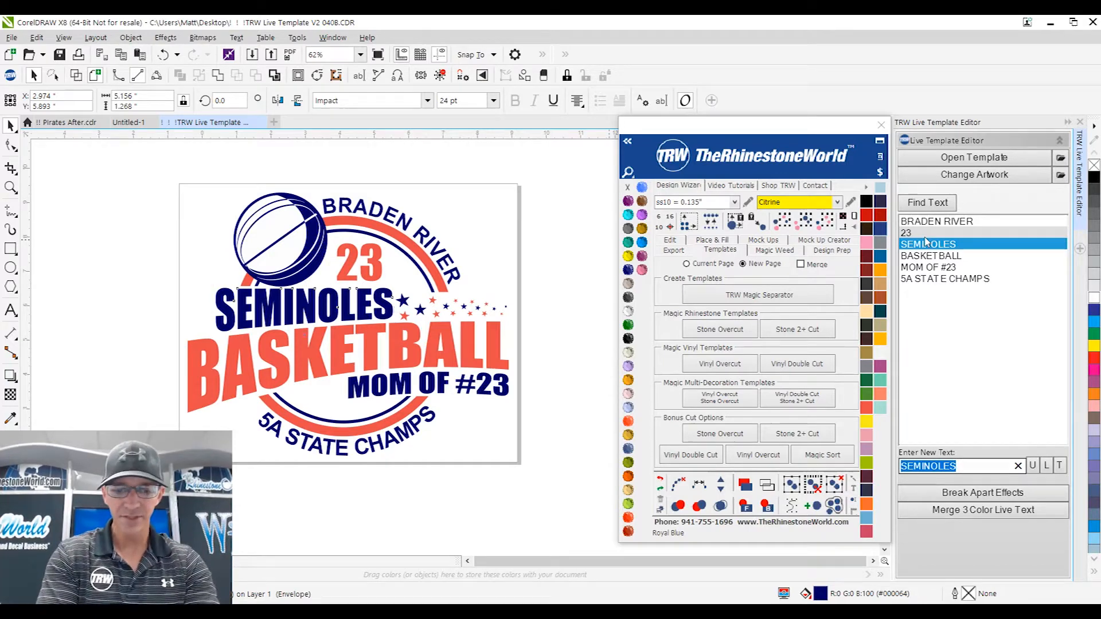
text(PIRATES)
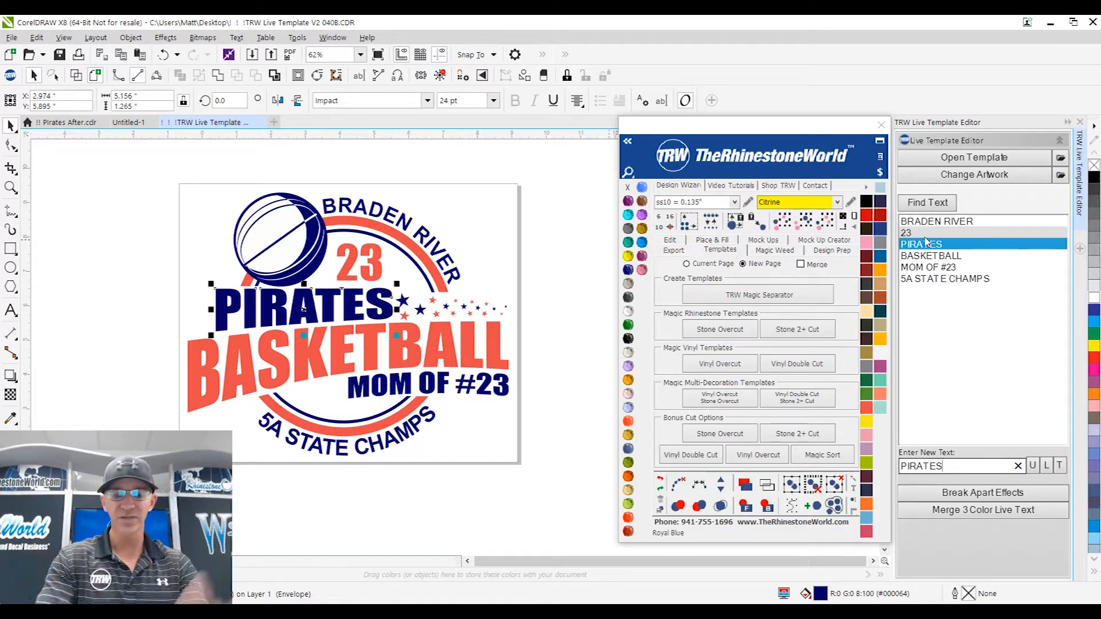
- Try adding GGG to the PIRATES line to test how the text fits its envelope, and remove the extra letters
text(GGG)
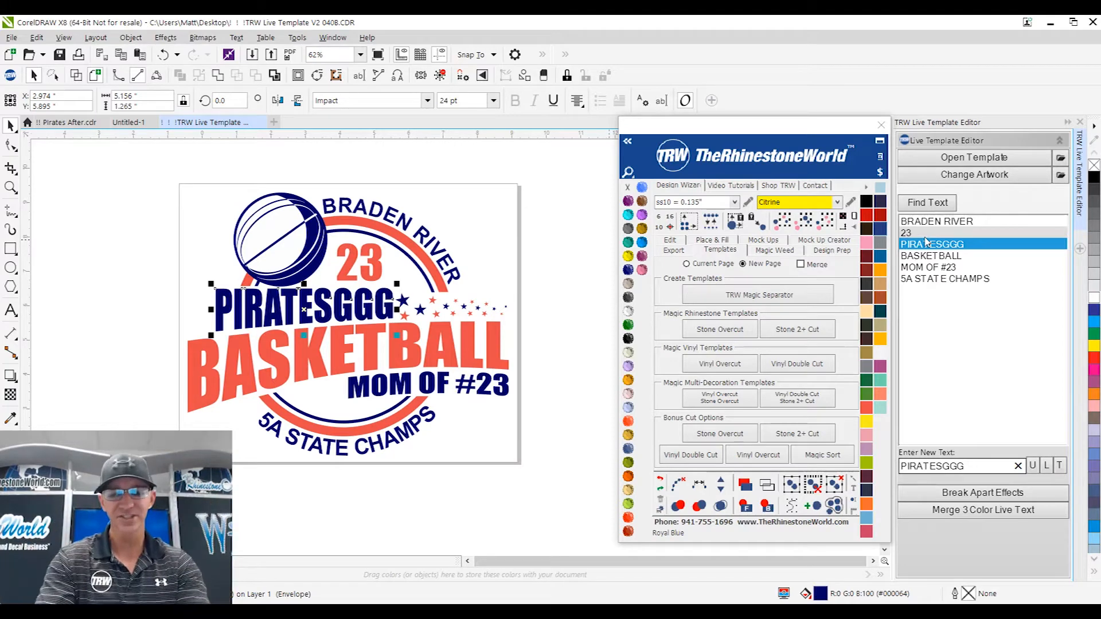
key(BackSpace)
key(BackSpace)
key(BackSpace)
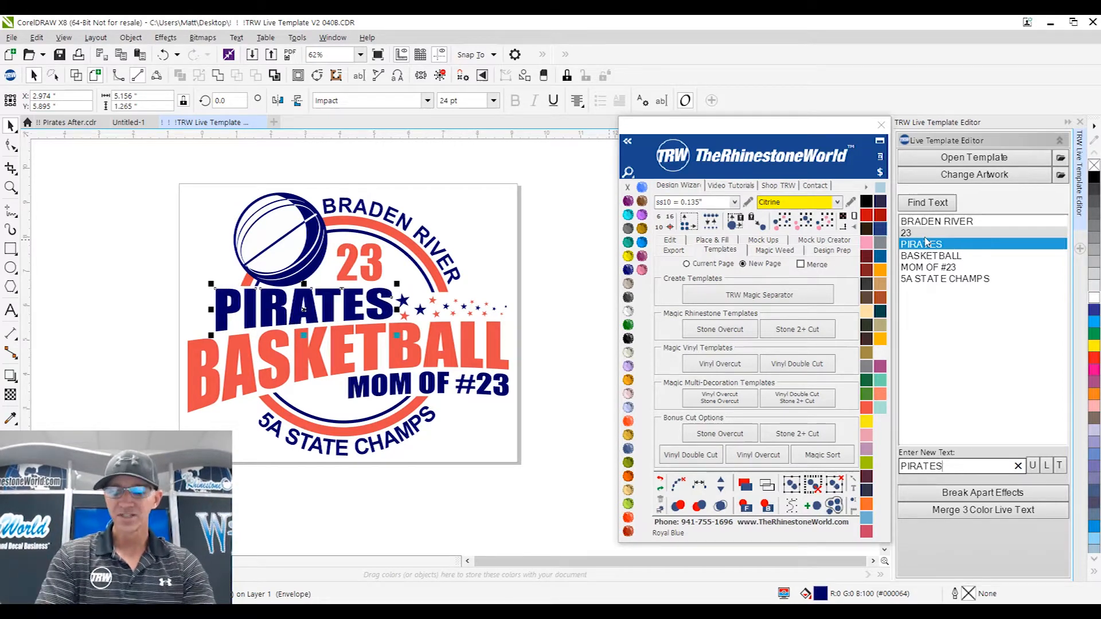
- Change the BASKETBALL line to SOCCER and the MOM OF #23 line to VARSITY GIRLS
key(Down)
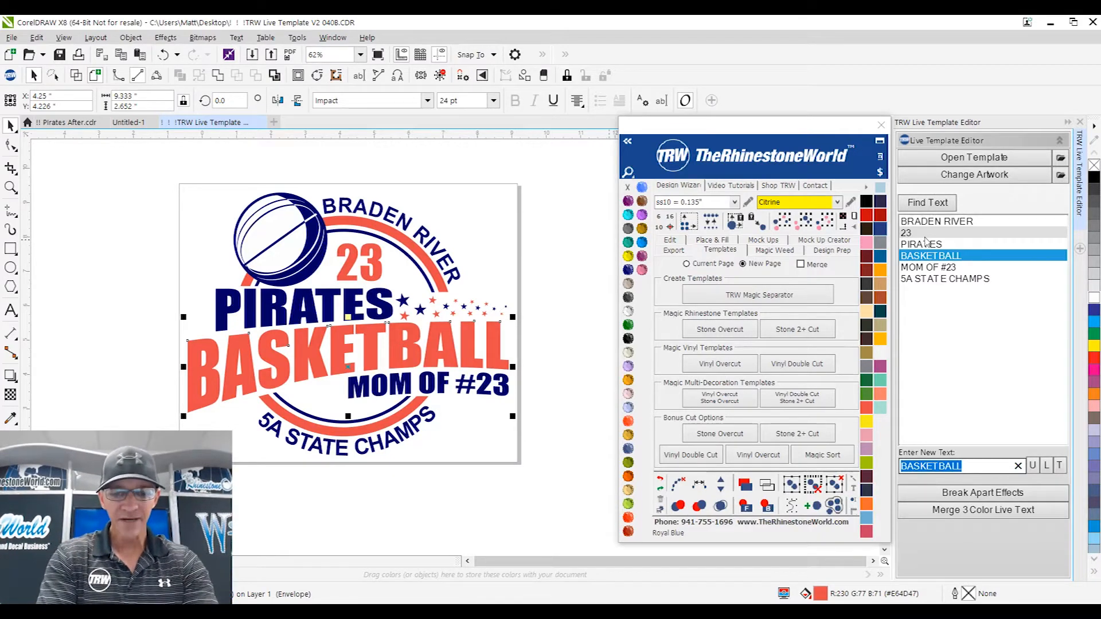
text(SOCCER)
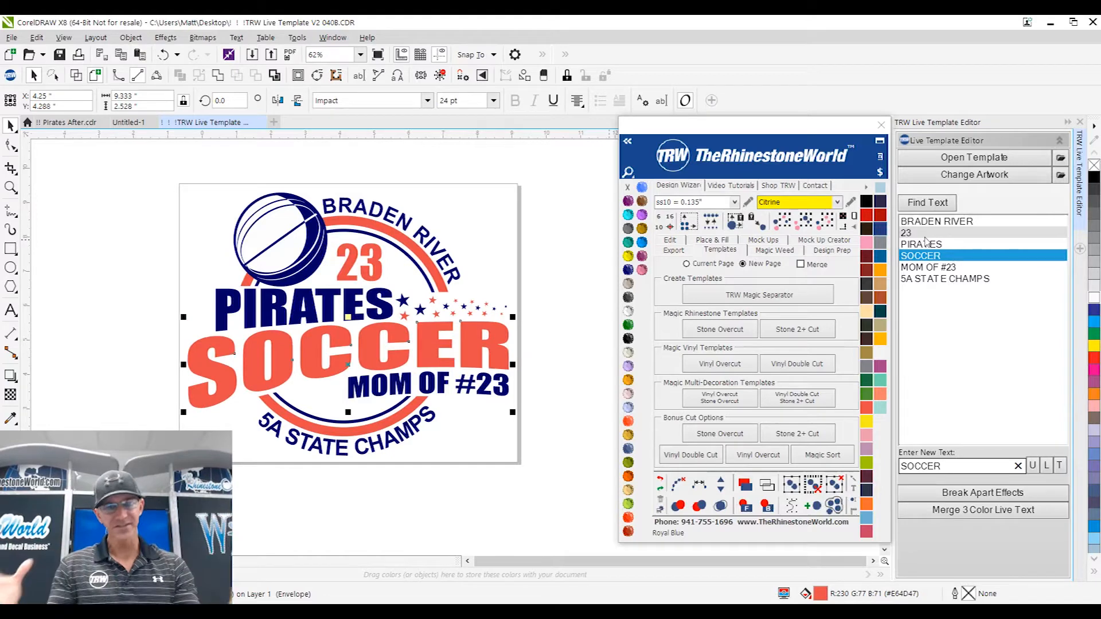
key(Return)
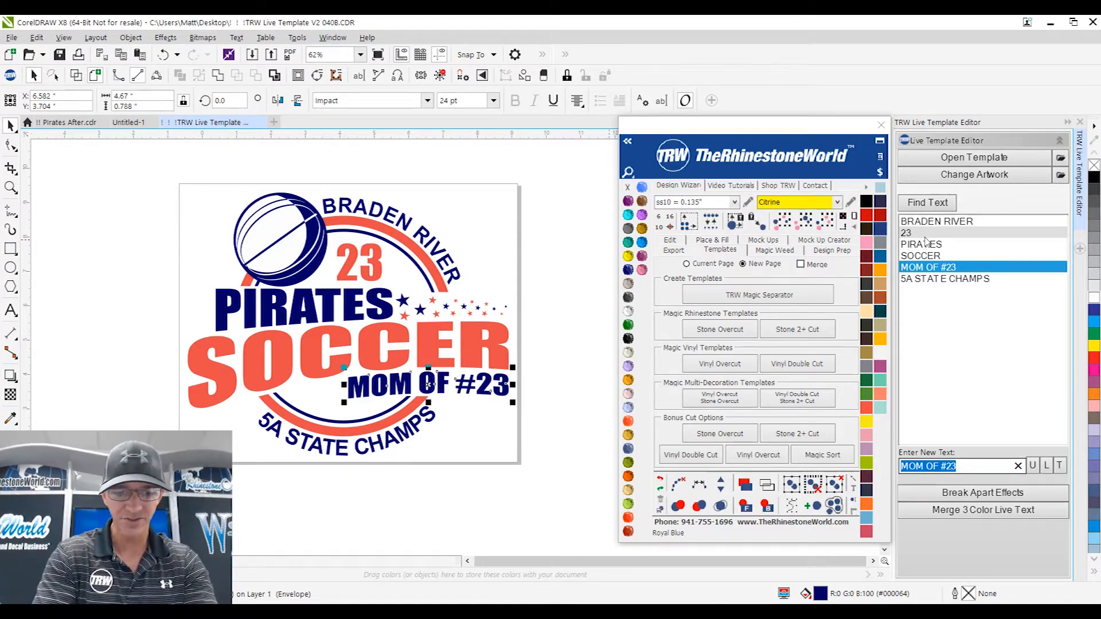
text(VARSITY GIR)
text(LD)
key(BackSpace)
text(S)
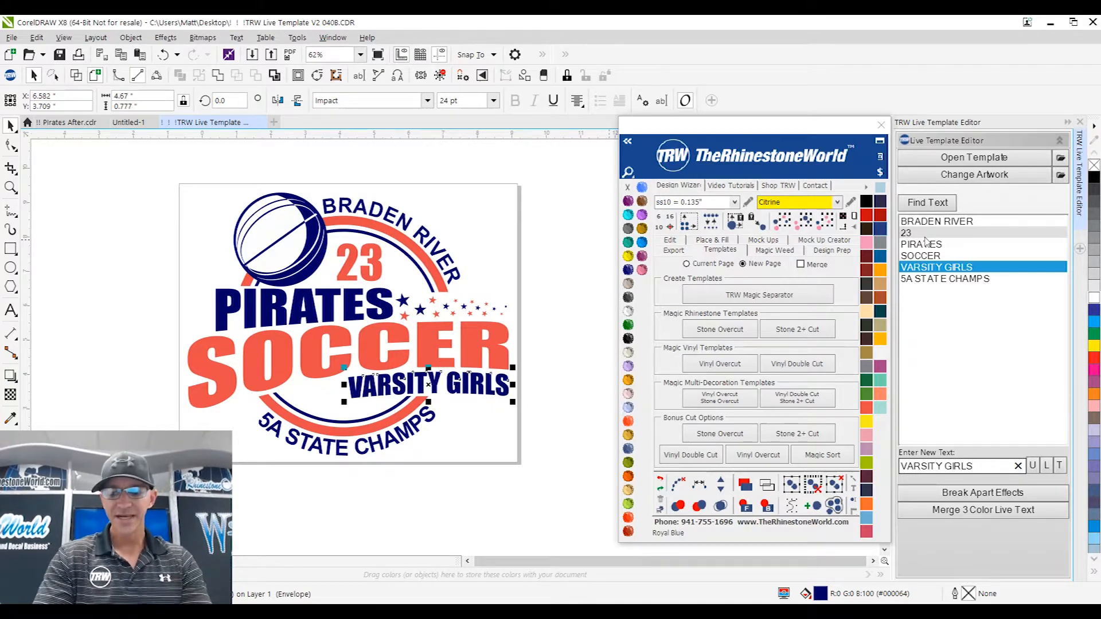
- Change the curved 5A STATE CHAMPS line to 2017 STATE CHAMPS and clear the selection
key(Return)
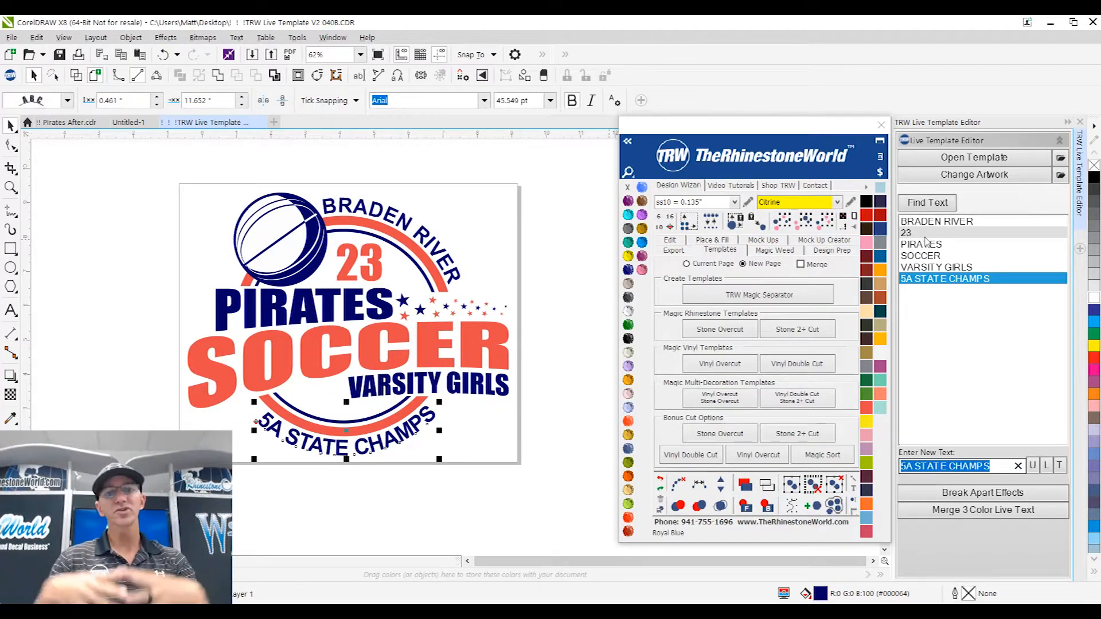
text(2017)
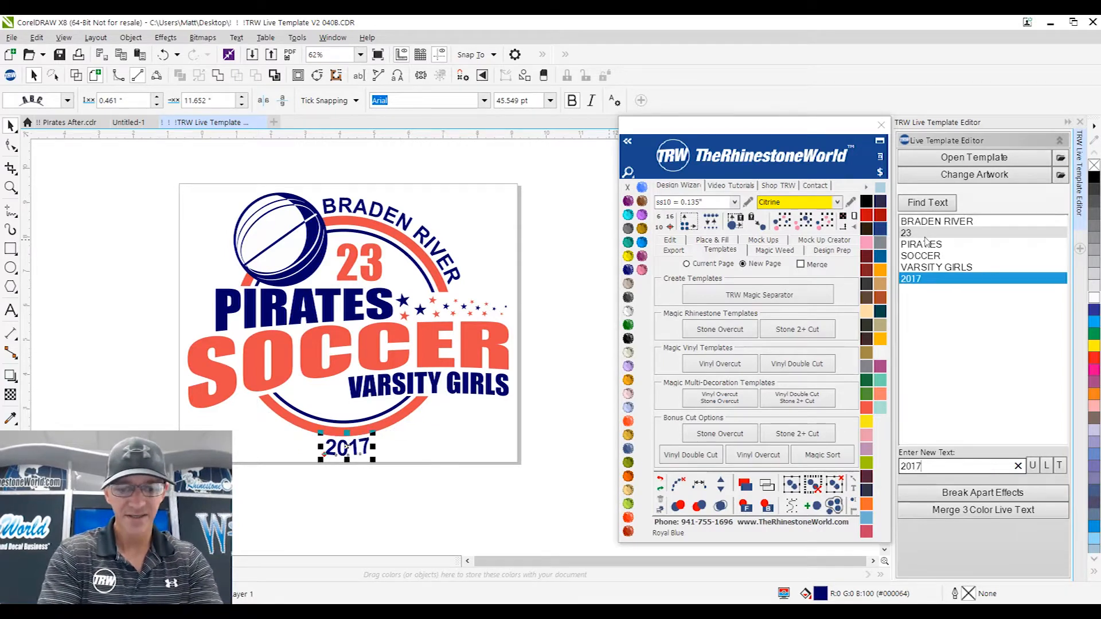
text( STATE CHAMPS)
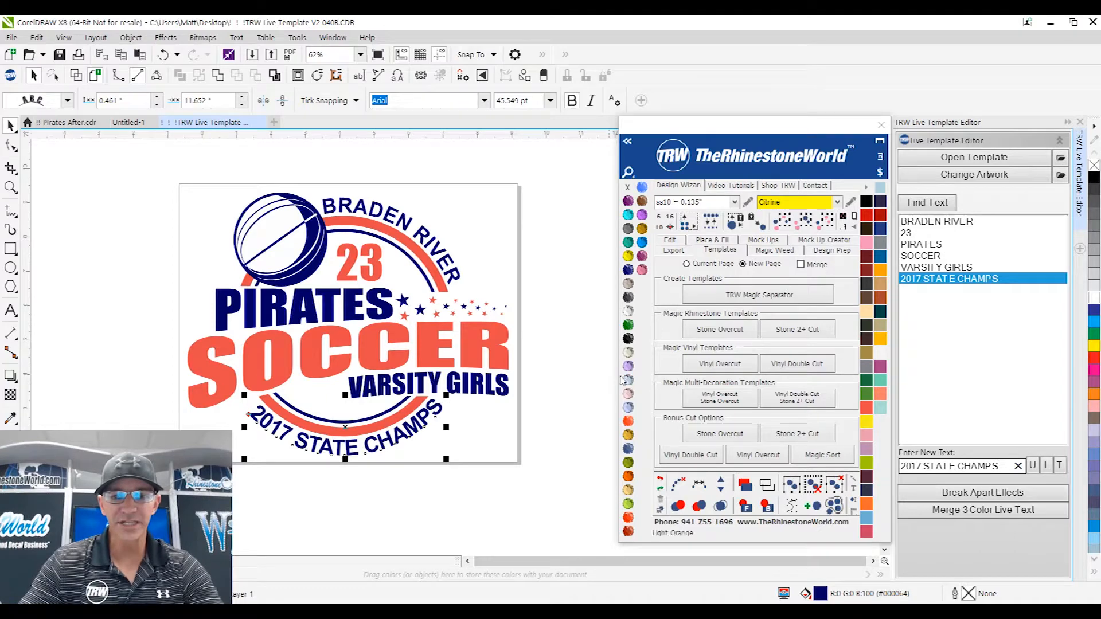
click(553, 377)
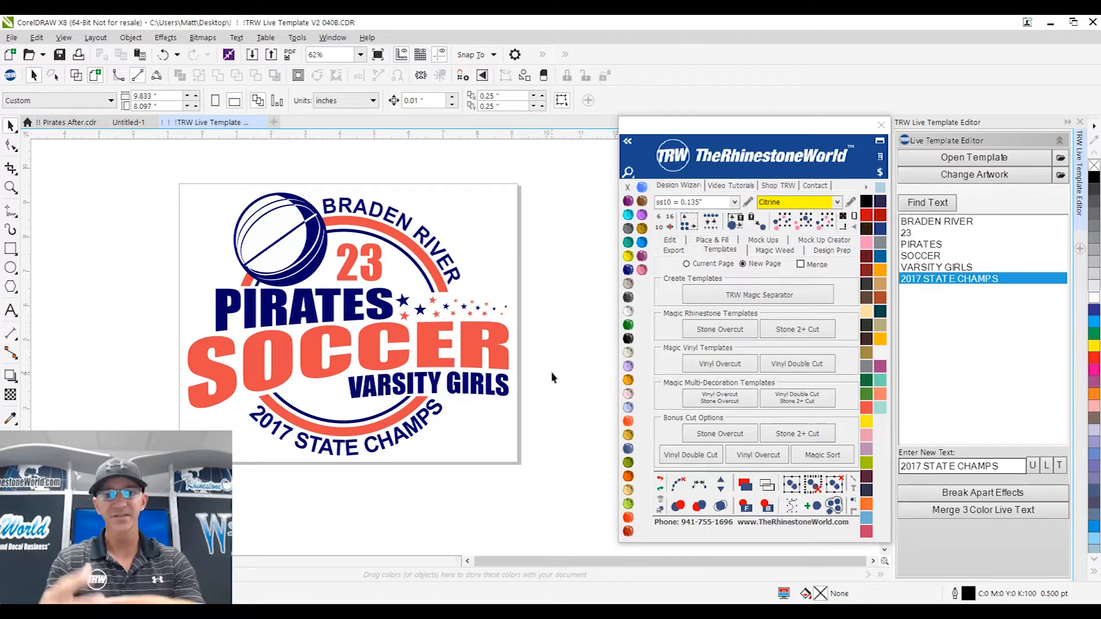
- Select all objects sharing the SOCCER text's colour, undoing a trial move of them, and fill them with dark red (#AA0B08)
click(507, 338)
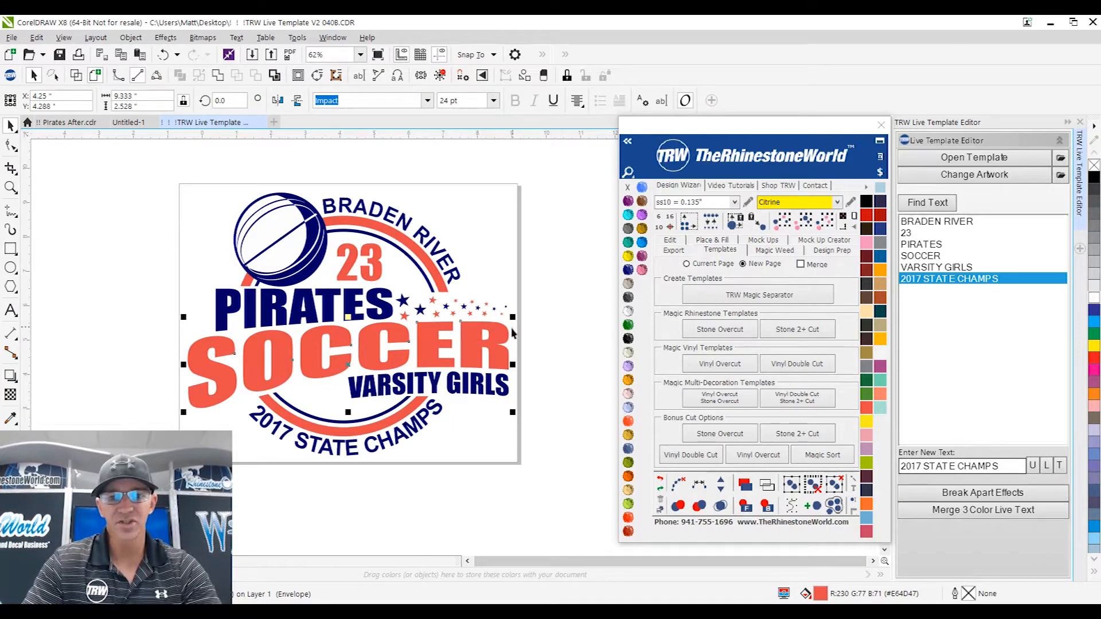
click(810, 225)
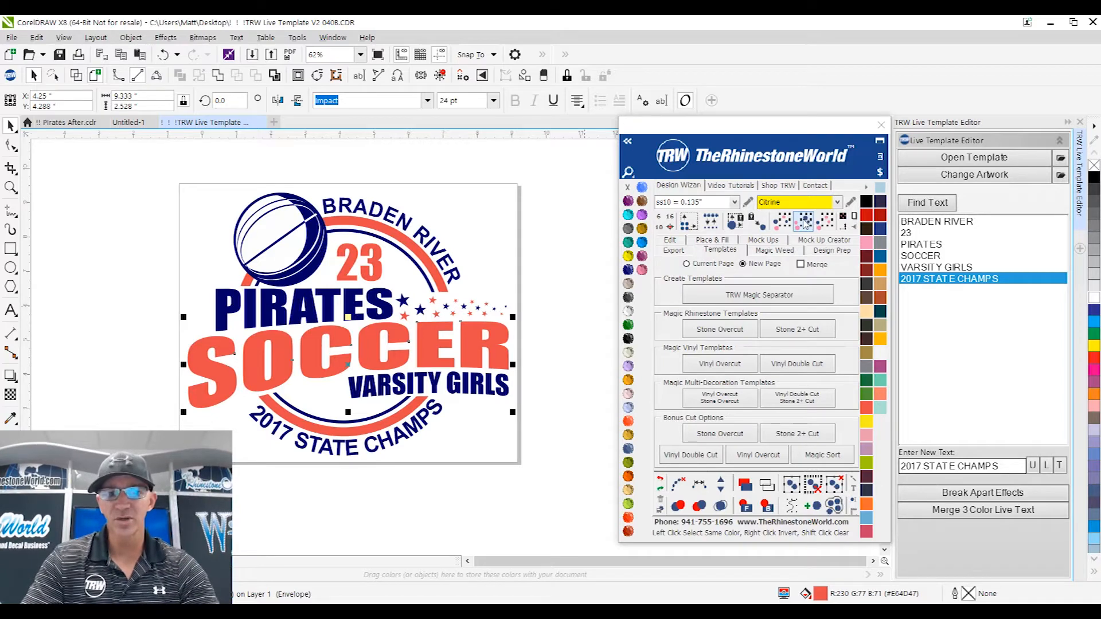
drag(492, 345, 576, 262)
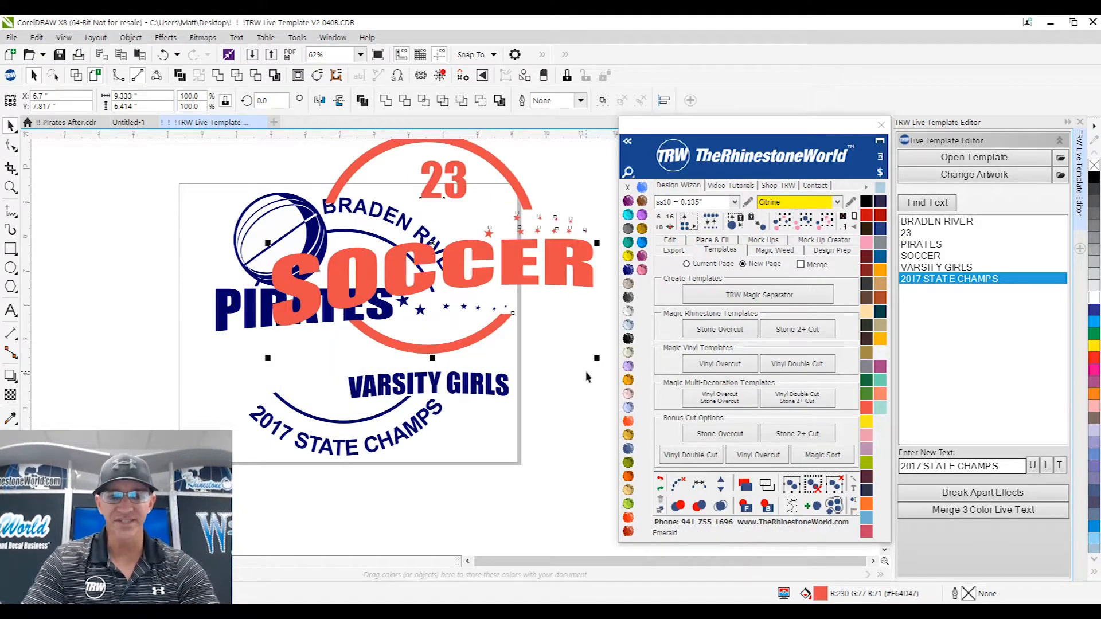
key(ctrl+z)
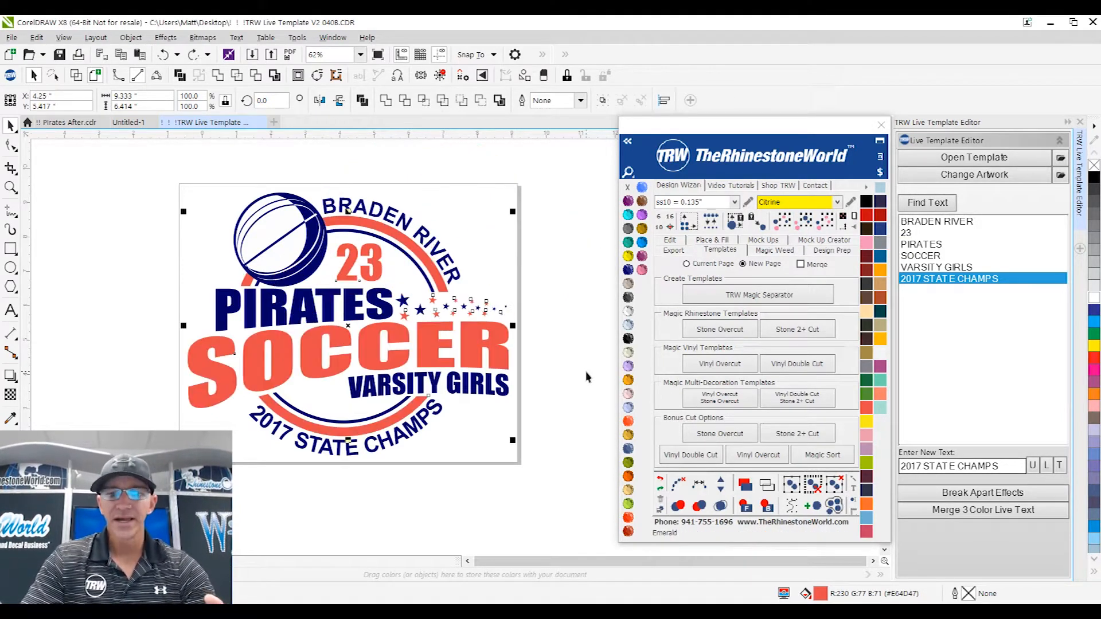
click(880, 216)
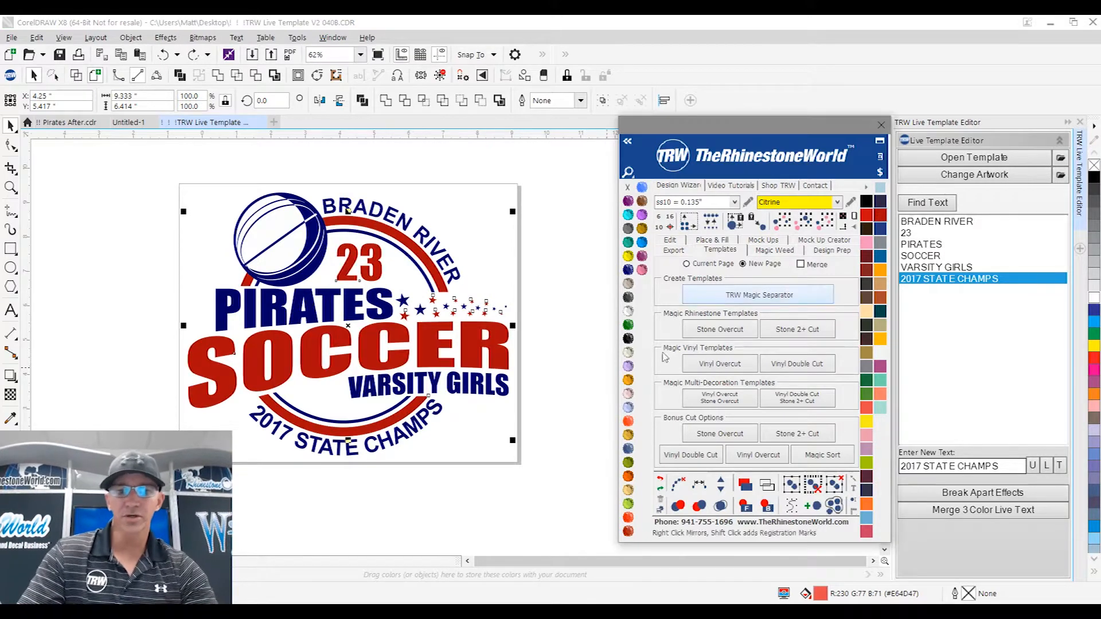
click(587, 376)
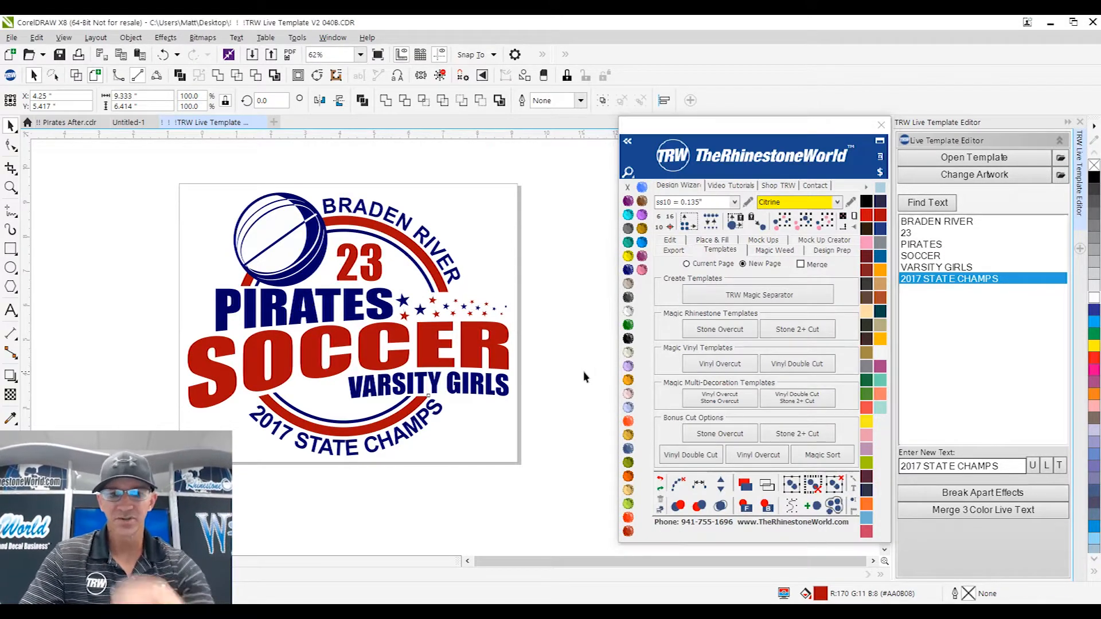
- Select all objects sharing the VARSITY GIRLS text's navy colour, fill them with black and clear the selection
click(509, 395)
click(804, 221)
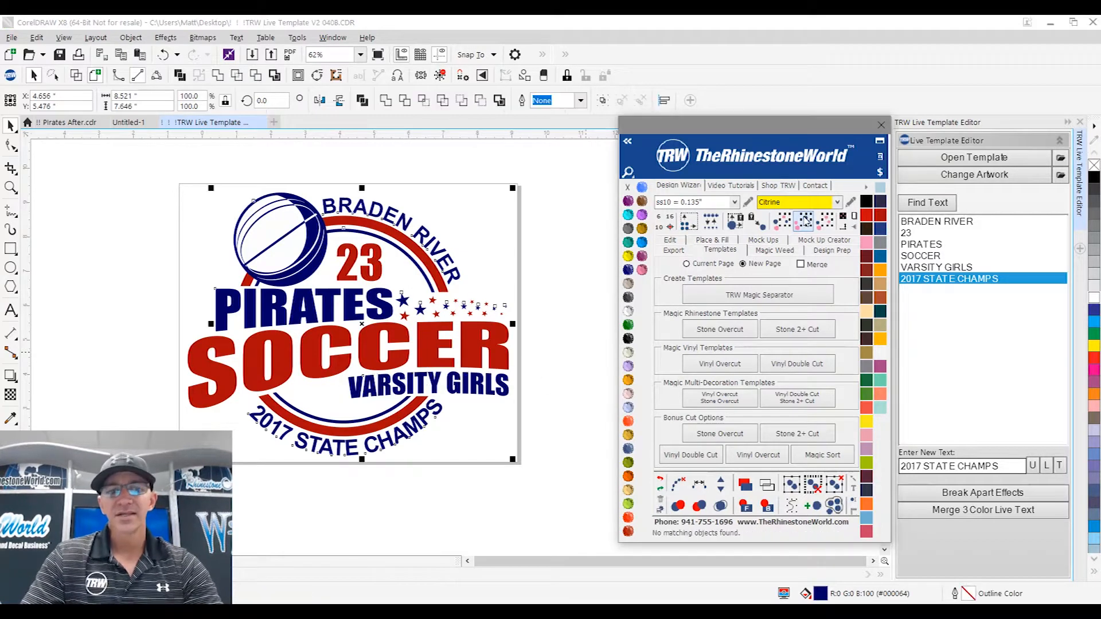
click(868, 205)
click(546, 298)
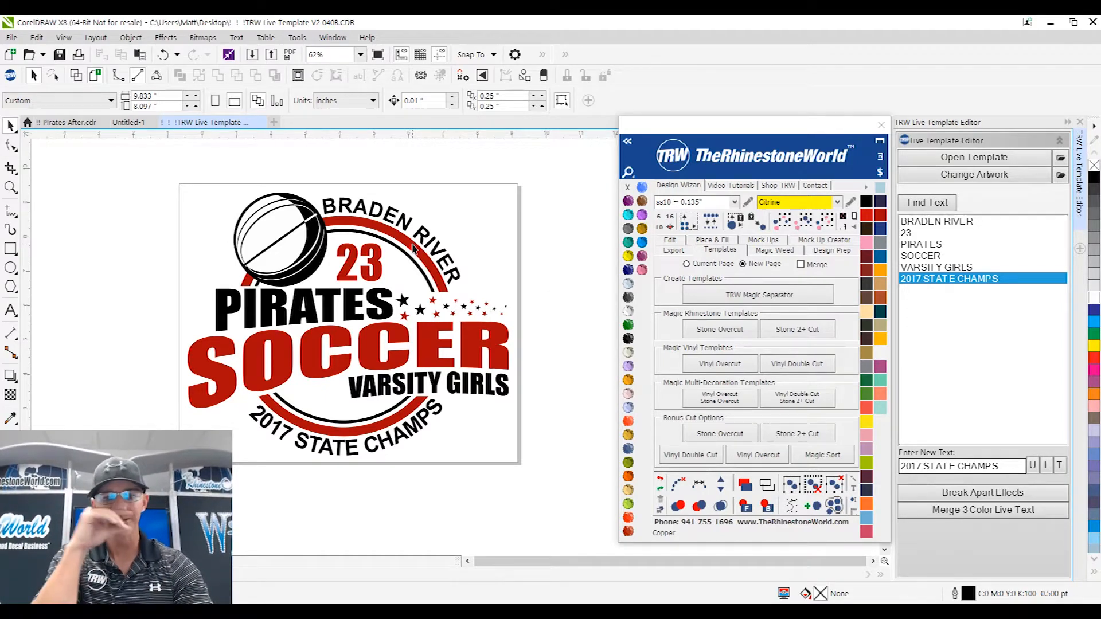
- Replace the basketball artwork with the Soccer 001A TRW LT2 clipart from the TRW Live Templates Volume 2 folder
click(318, 233)
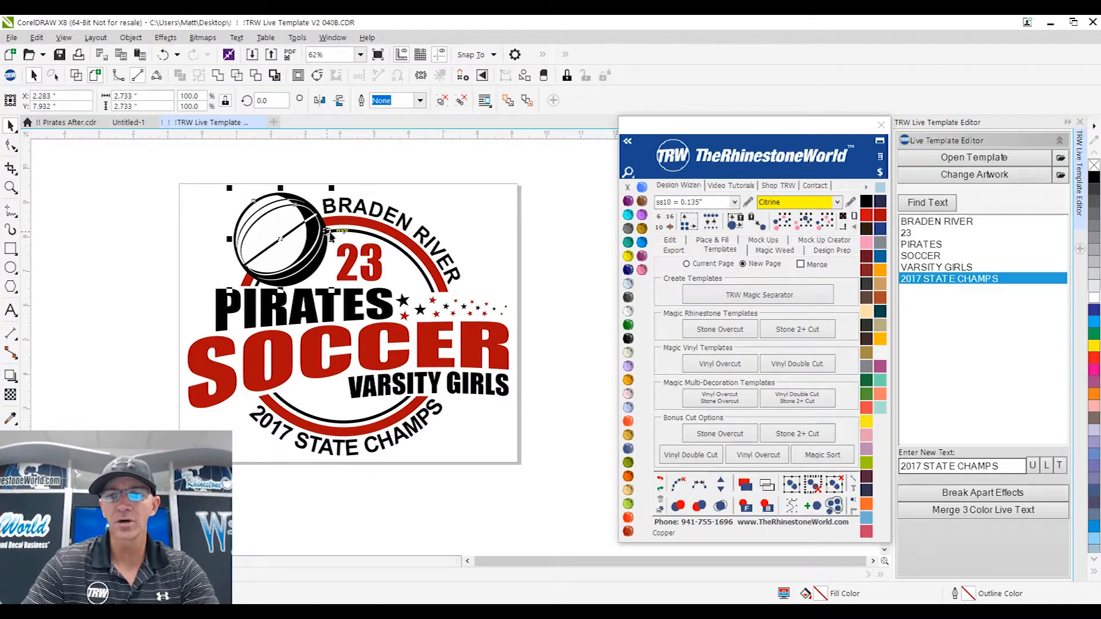
click(1005, 183)
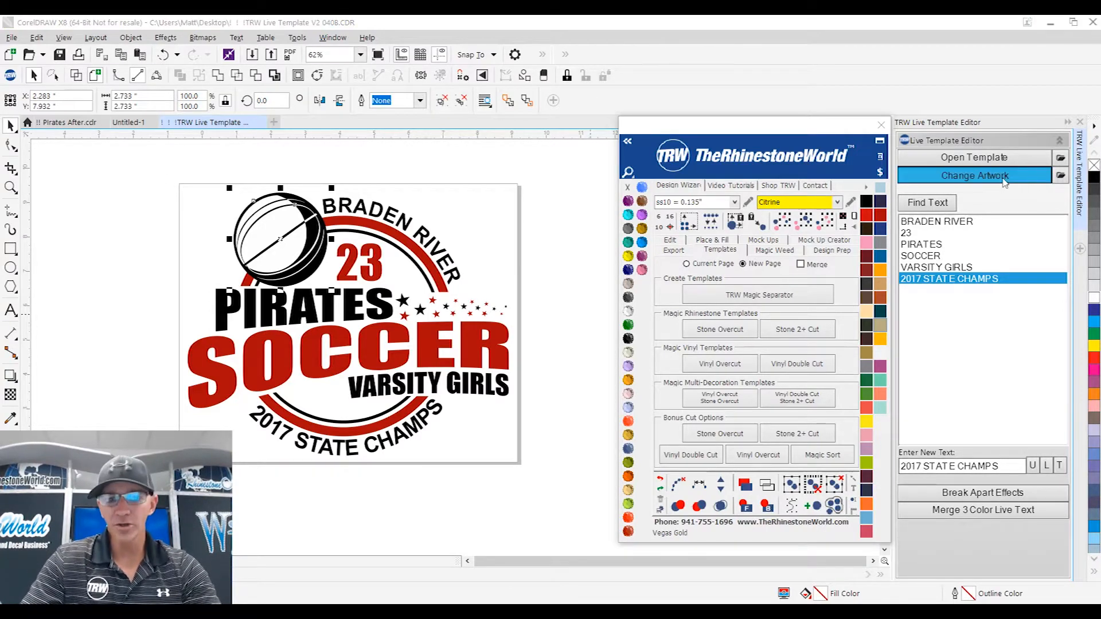
scroll(464, 292, down, 1)
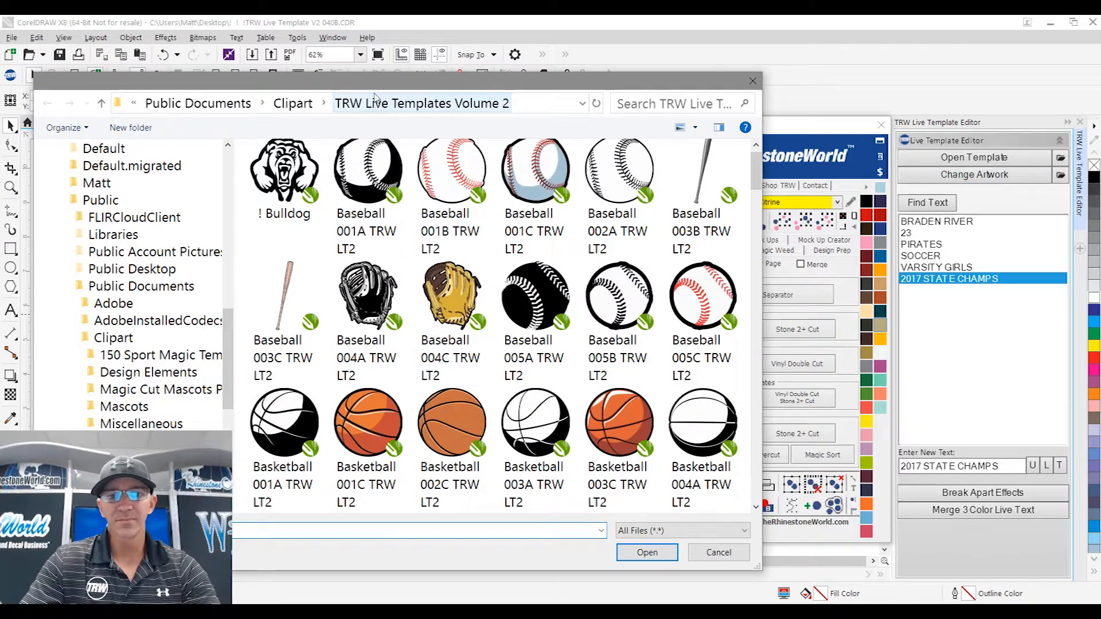
scroll(559, 296, down, 3)
scroll(565, 299, down, 3)
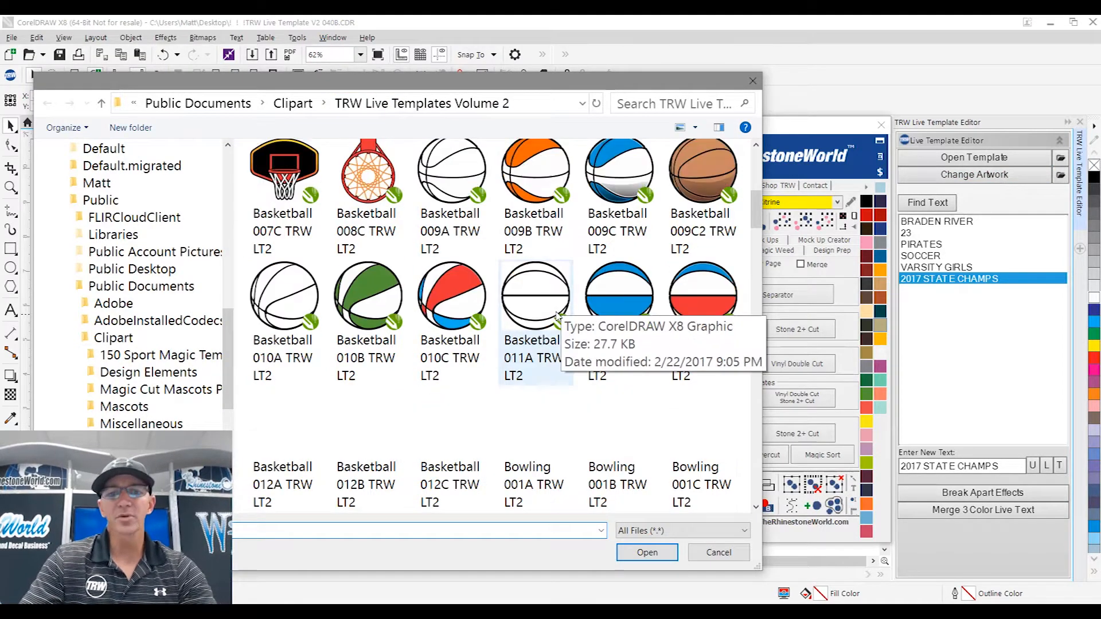
scroll(556, 323, down, 1)
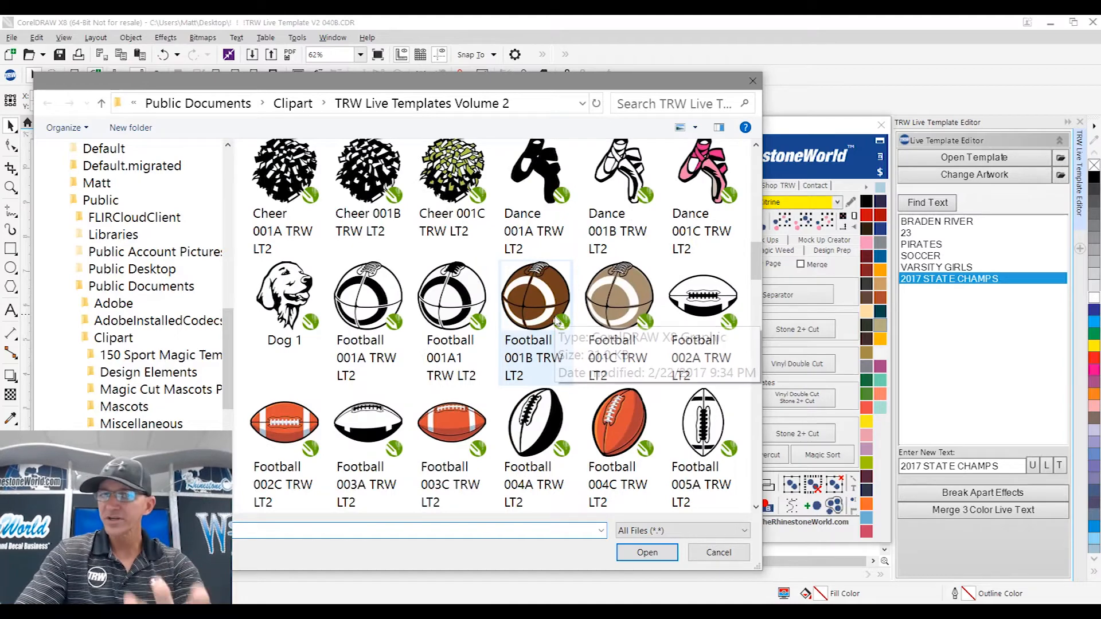
scroll(556, 323, down, 2)
scroll(557, 323, down, 4)
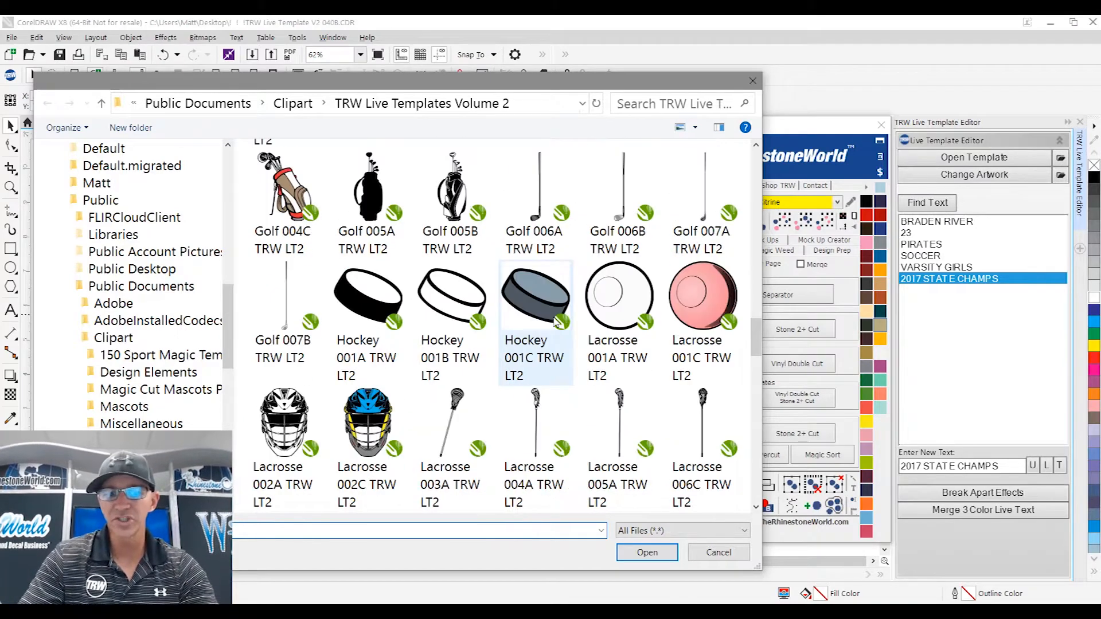
scroll(554, 323, down, 5)
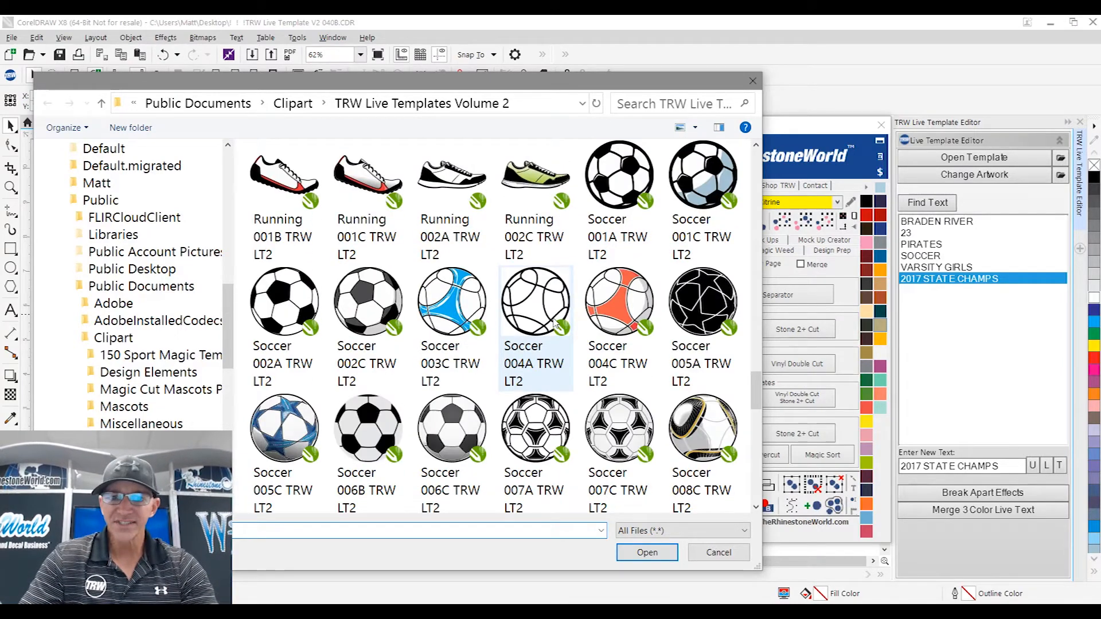
click(618, 179)
double_click(617, 179)
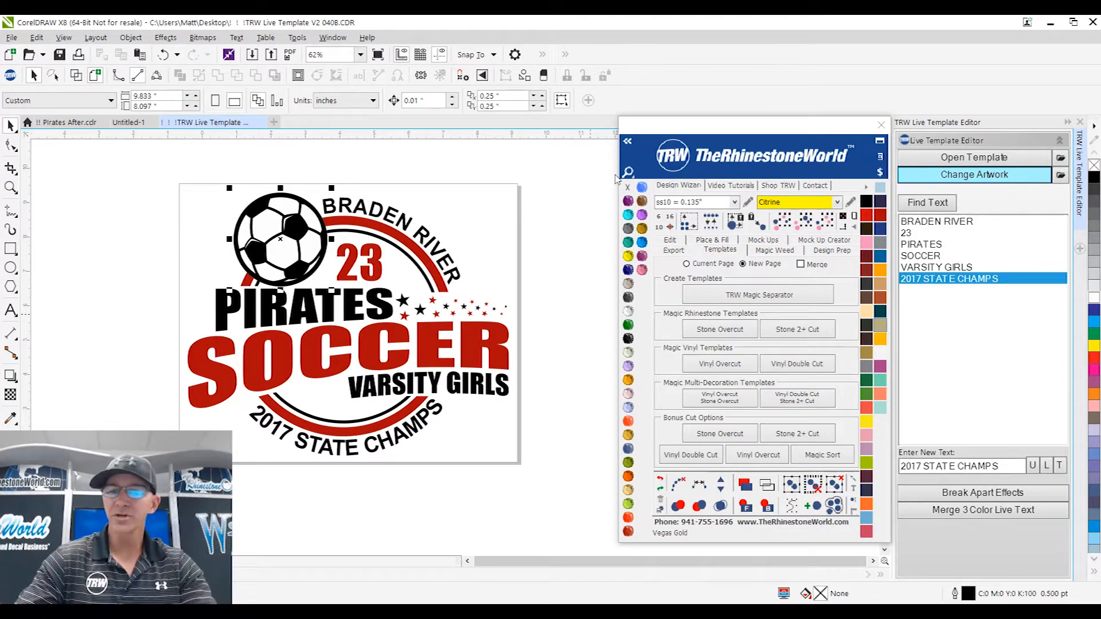
- Display the design in wireframe and examine the overlapping outlines around the soccer ball, the rings and the VARSITY GIRLS text
click(767, 486)
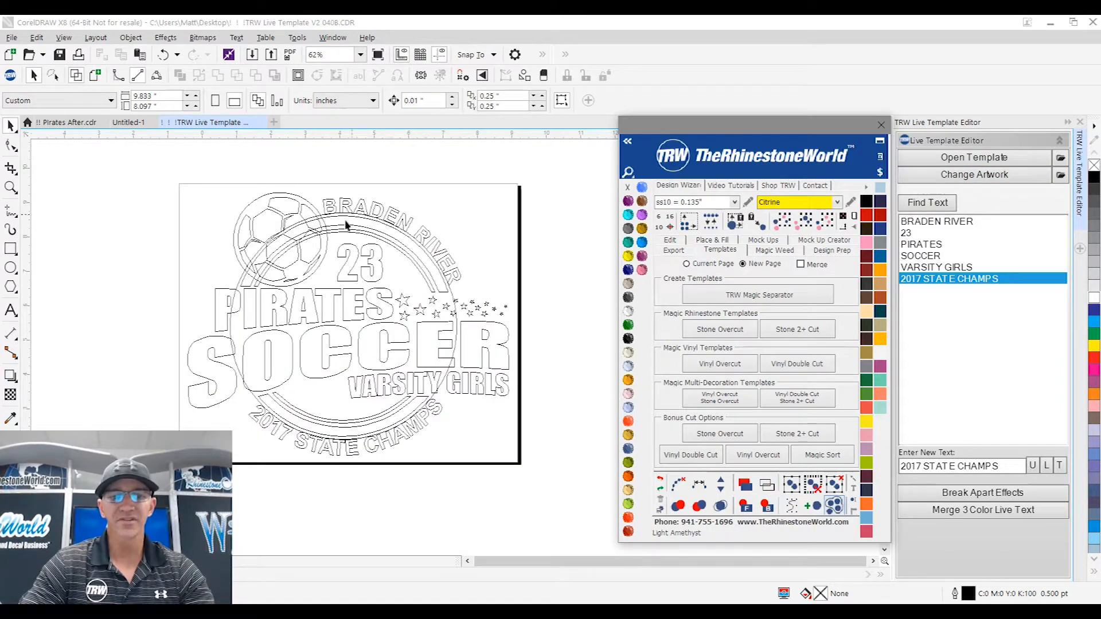
scroll(305, 227, up, 2)
scroll(306, 228, up, 2)
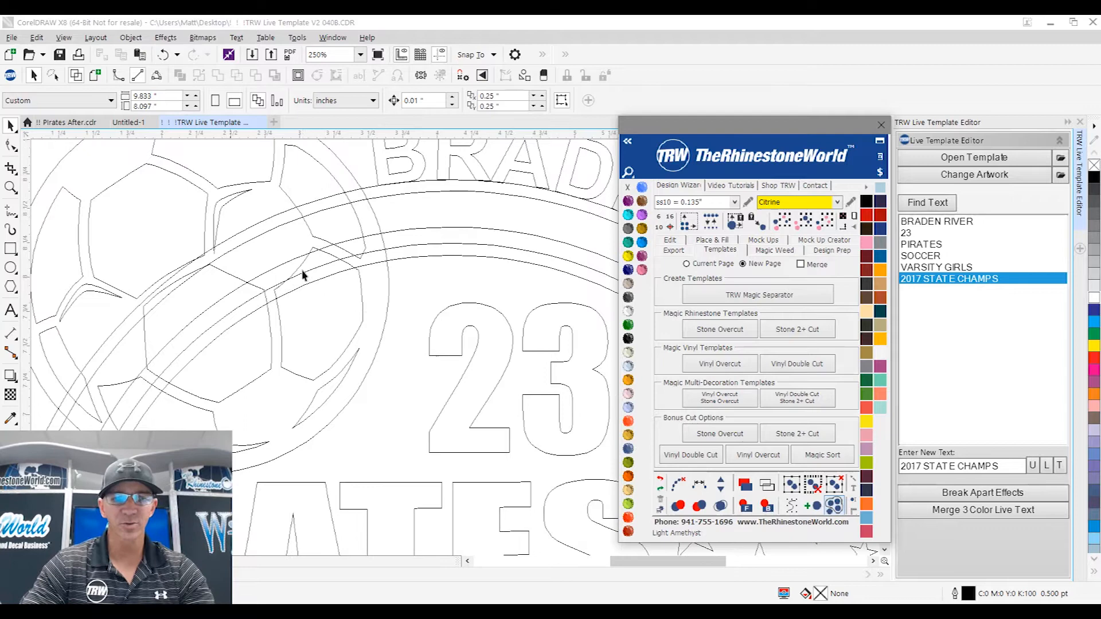
scroll(332, 252, down, 4)
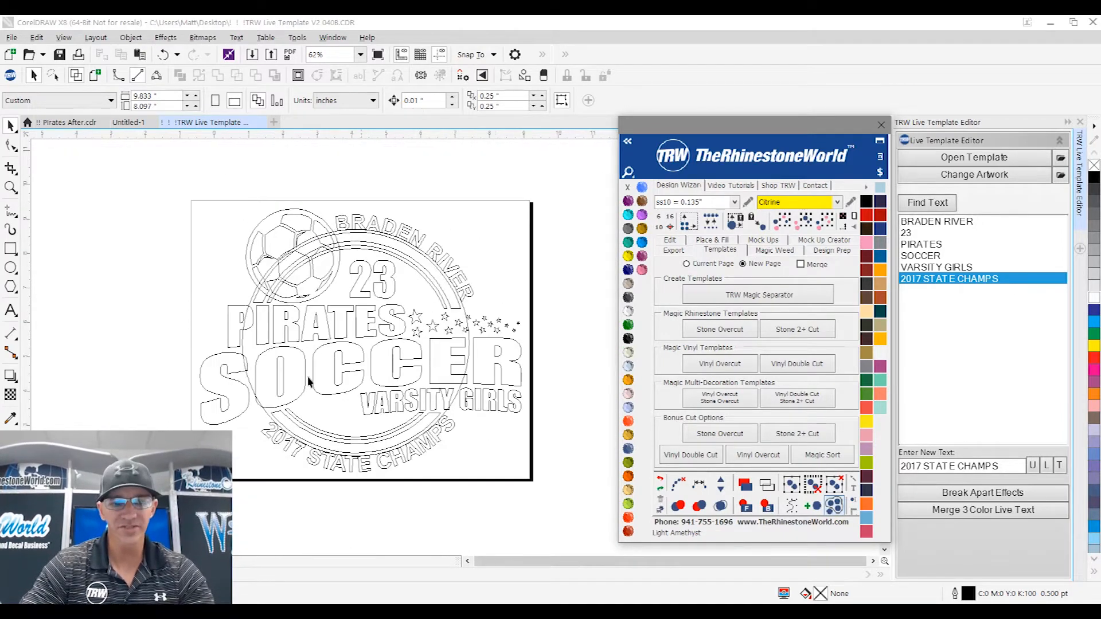
scroll(282, 262, up, 2)
scroll(283, 262, up, 1)
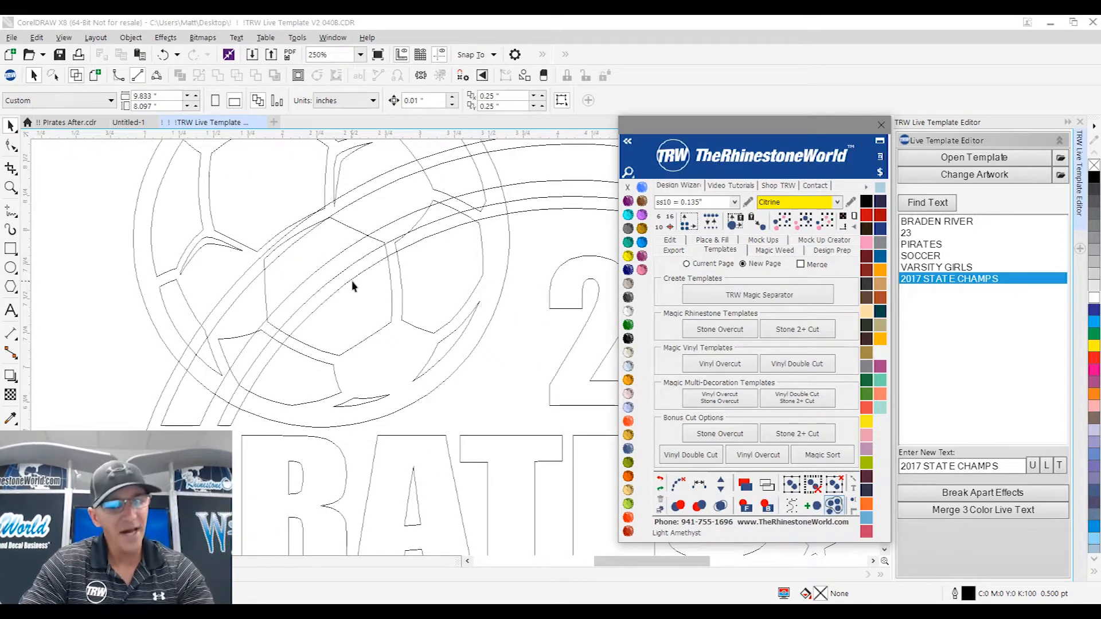
scroll(352, 287, down, 2)
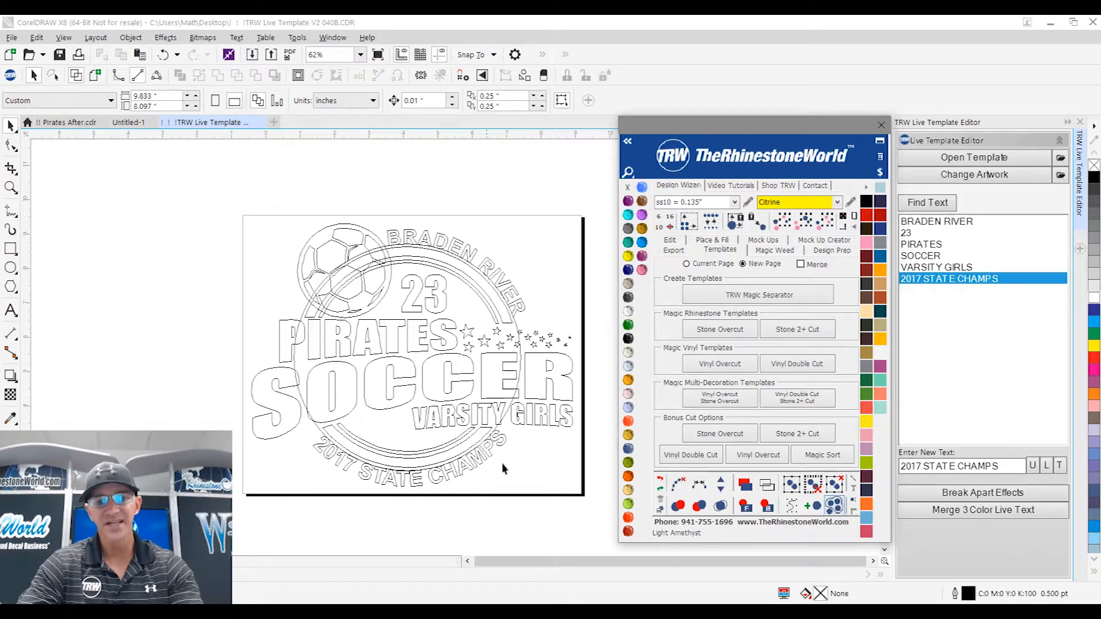
scroll(506, 440, up, 2)
scroll(482, 353, up, 1)
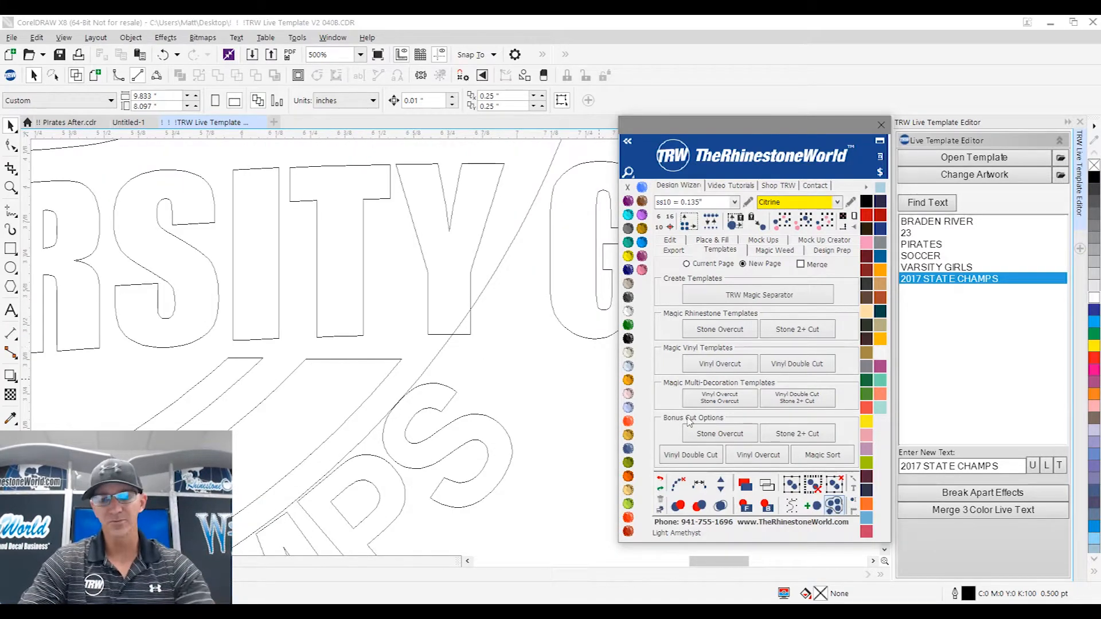
scroll(486, 401, down, 3)
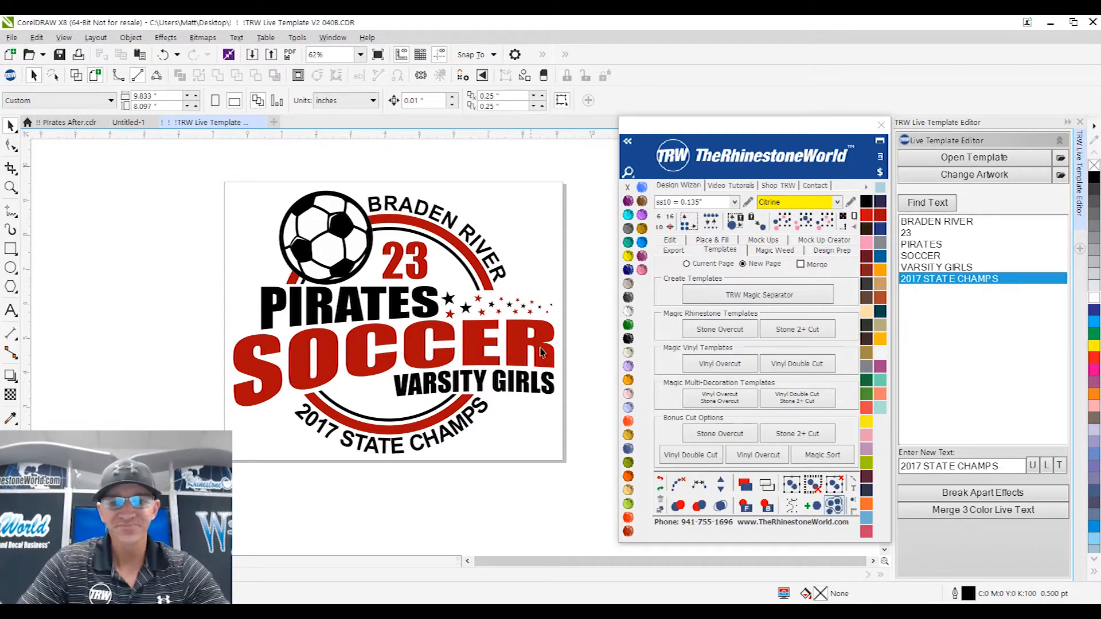
- Shrink the SOCCER text to about 8.706 in wide, keeping it centred, and about 2.171 in high
click(523, 353)
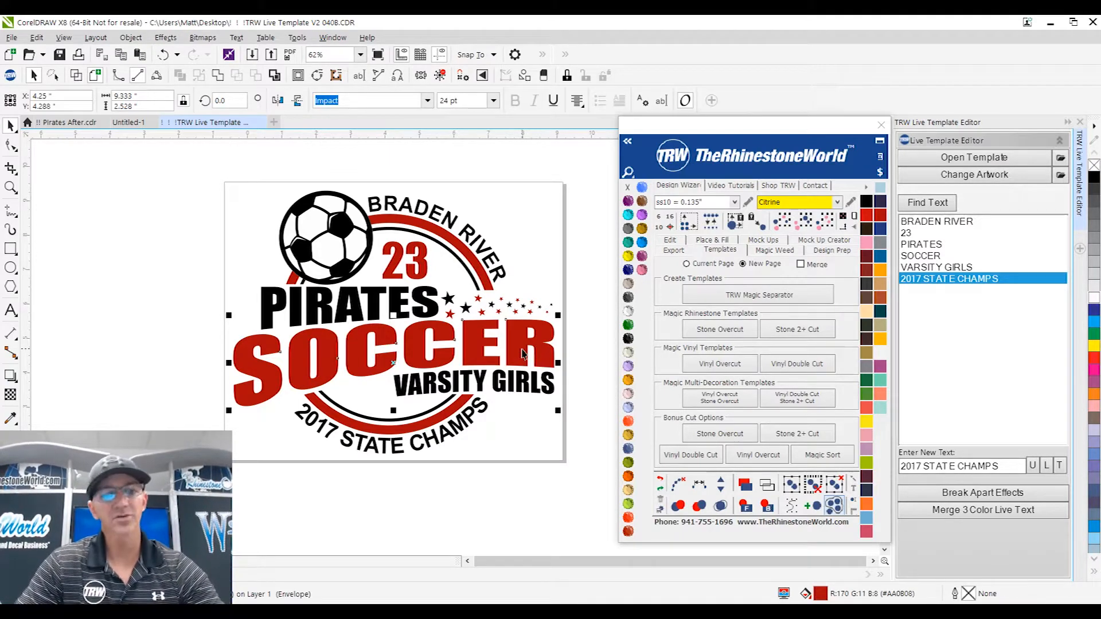
scroll(398, 300, up, 2)
scroll(478, 355, down, 1)
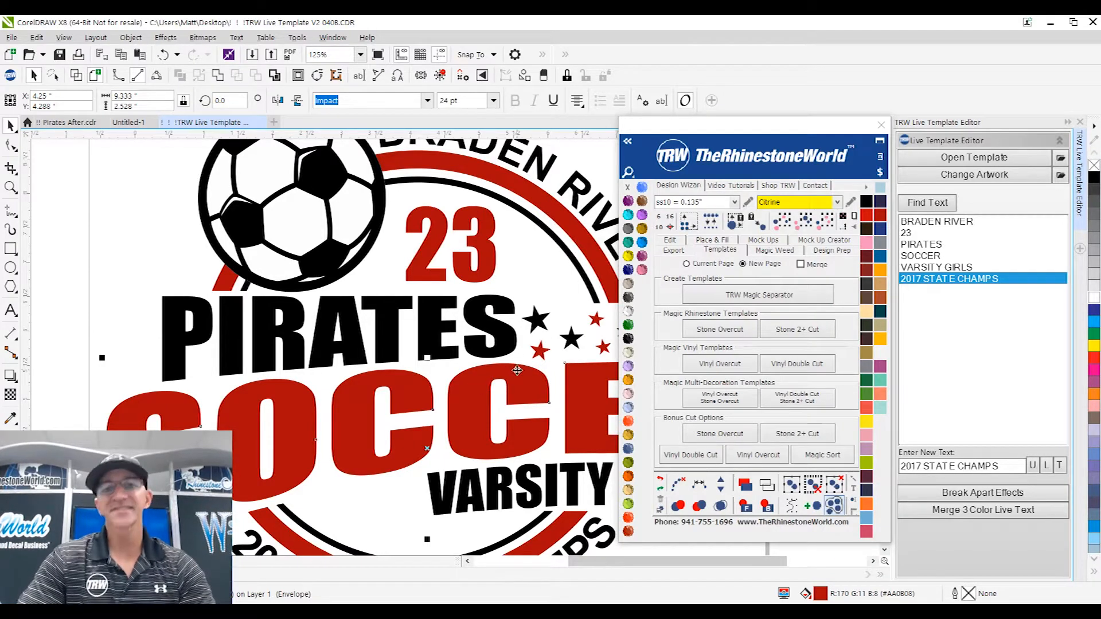
scroll(434, 378, down, 1)
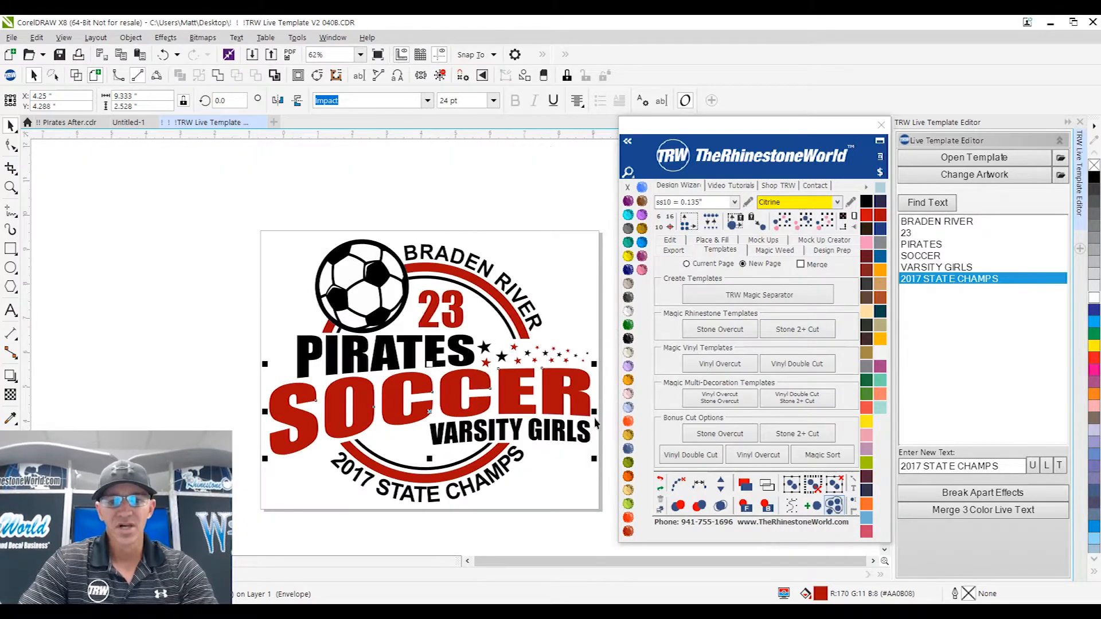
drag(595, 412, 569, 411)
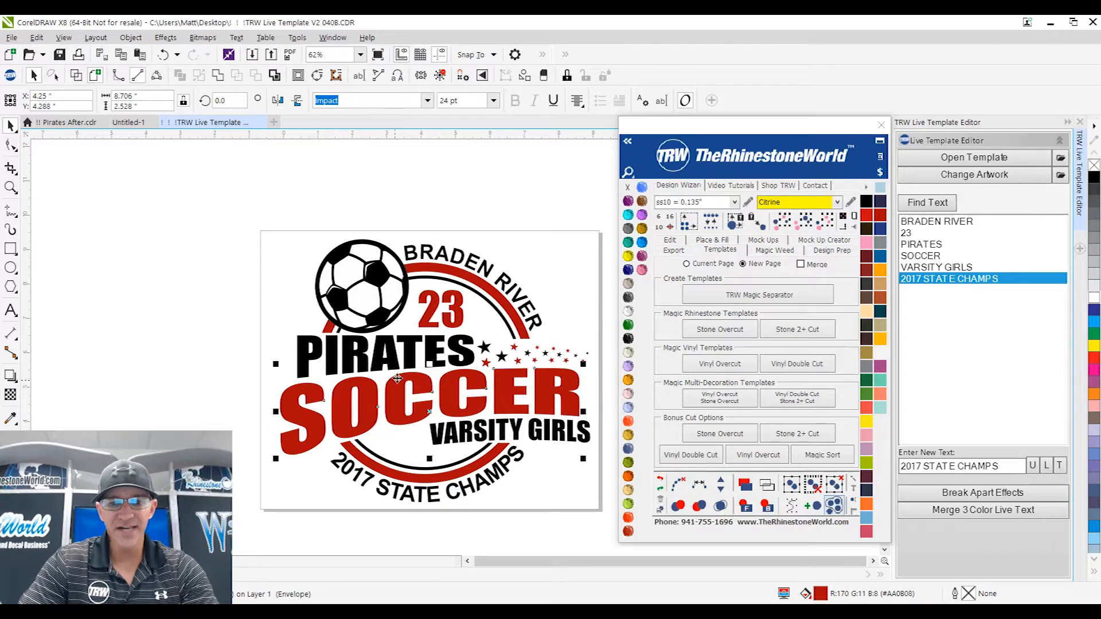
scroll(436, 376, up, 1)
drag(424, 359, 426, 372)
scroll(444, 406, down, 1)
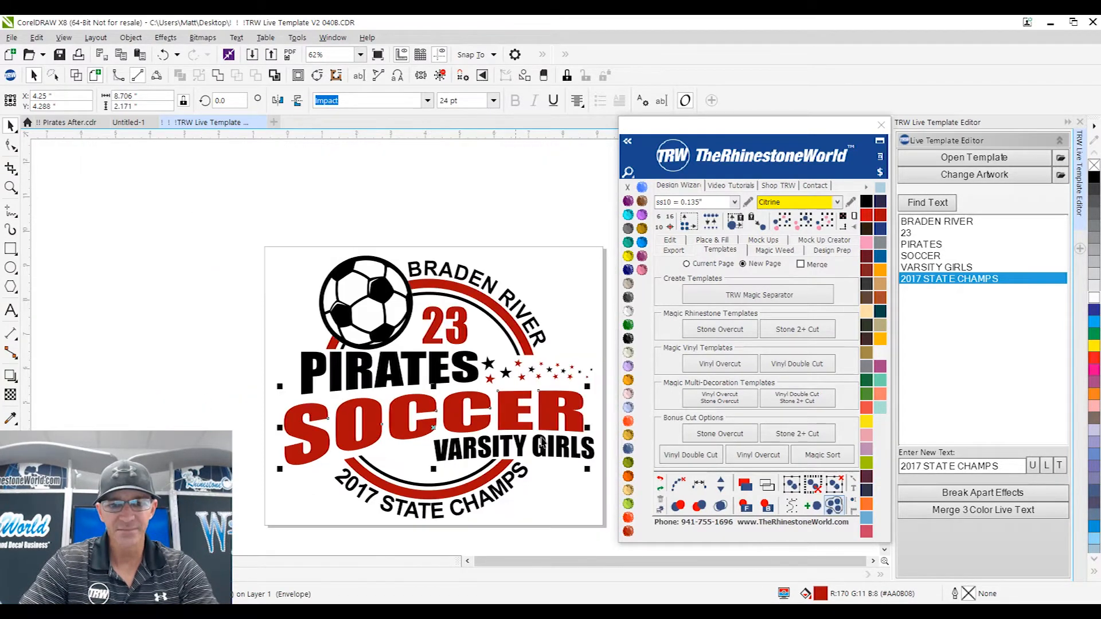
- Nudge the SOCCER text up to a Y position of 4.348 in and clear the selection
key(Up)
key(Up)
key(Up)
key(Up)
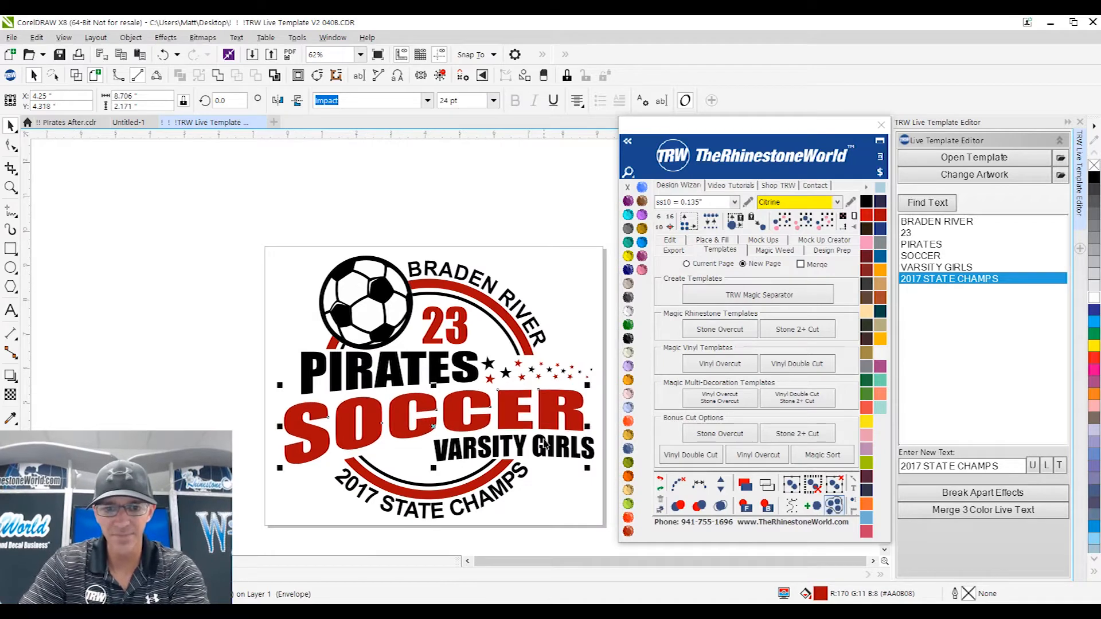
key(Up)
key(Up)
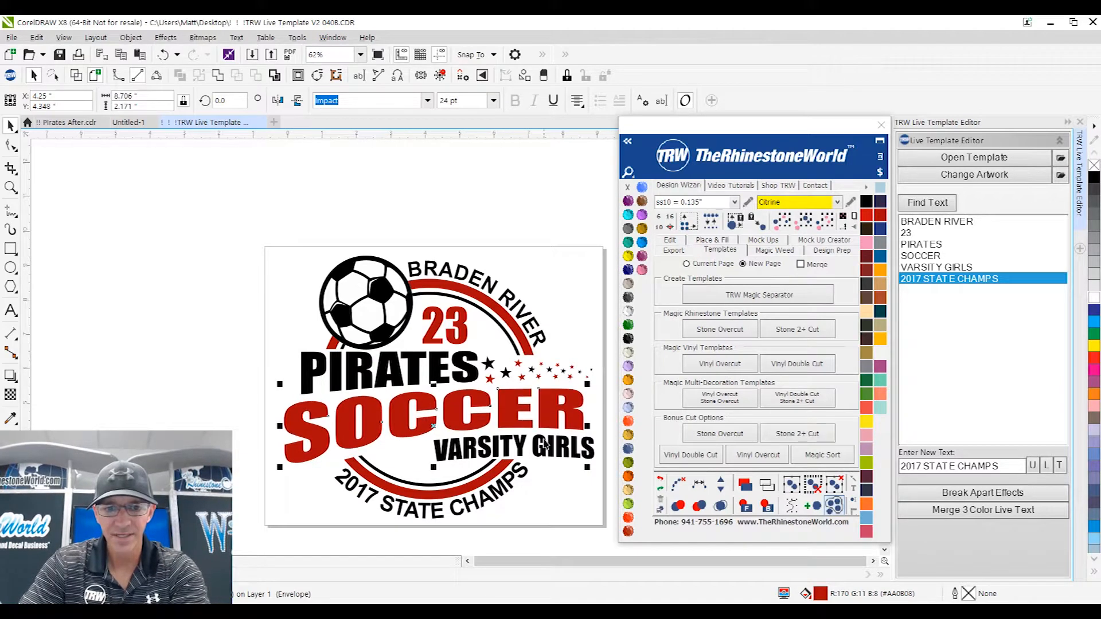
click(605, 429)
scroll(584, 406, up, 1)
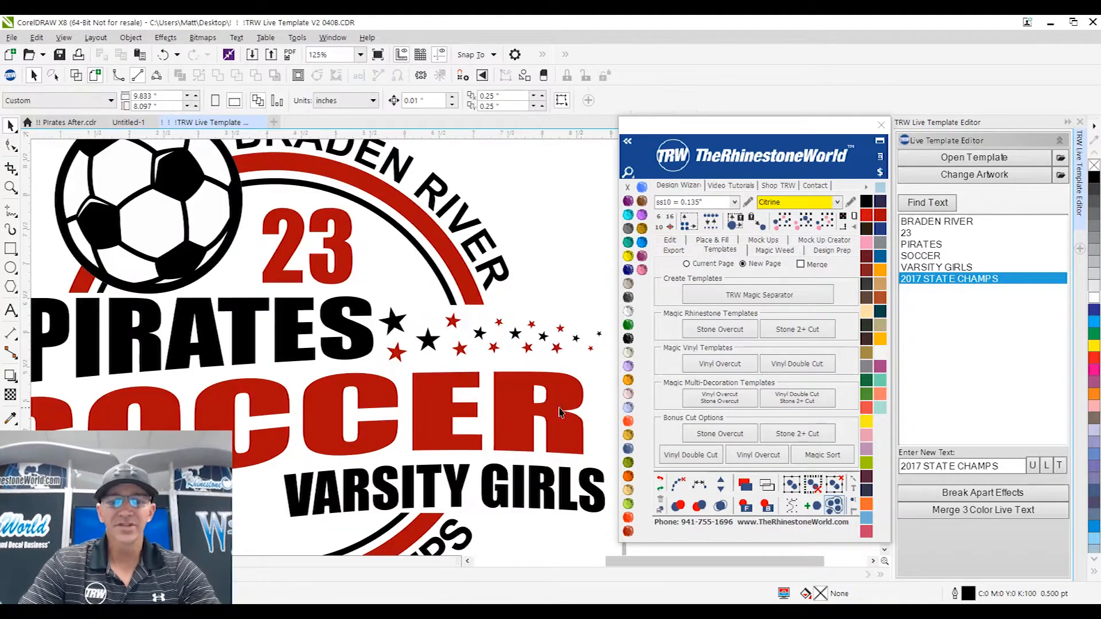
scroll(559, 408, down, 1)
- Move the floating Rhinestone World window away from the artwork and add a one-step outside contour of about 0.04 in to the SOCCER text
drag(742, 127, 917, 126)
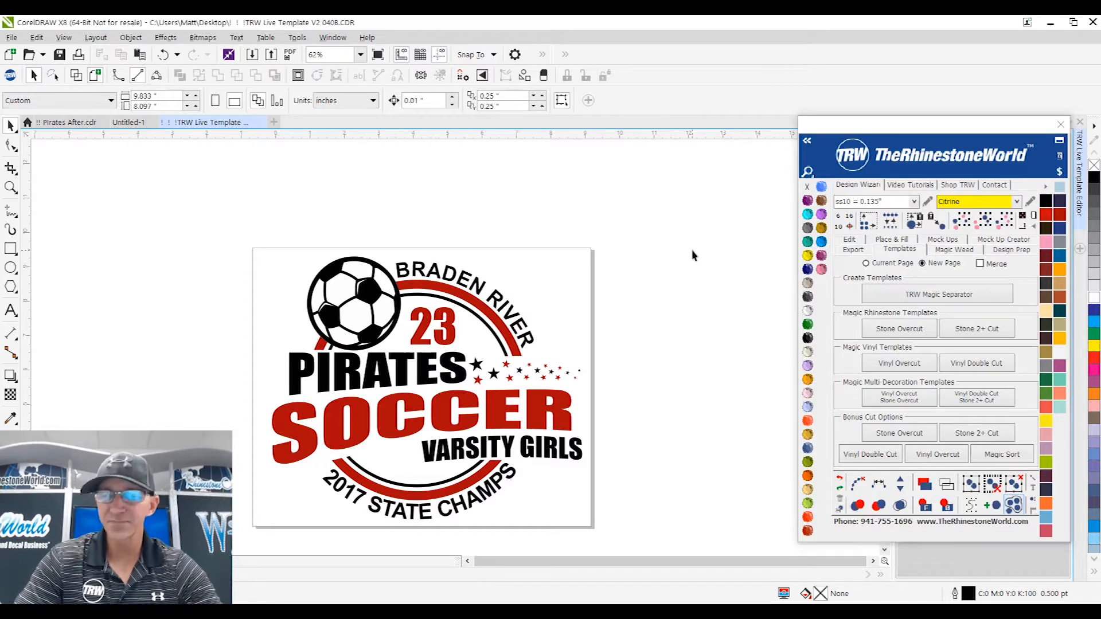
scroll(522, 450, up, 2)
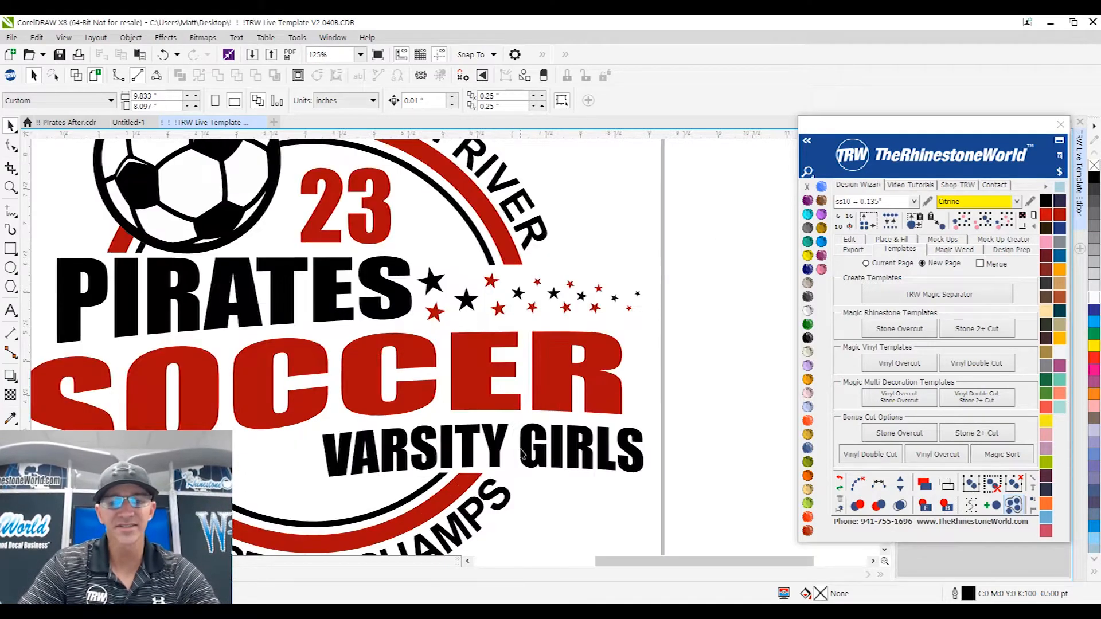
click(555, 369)
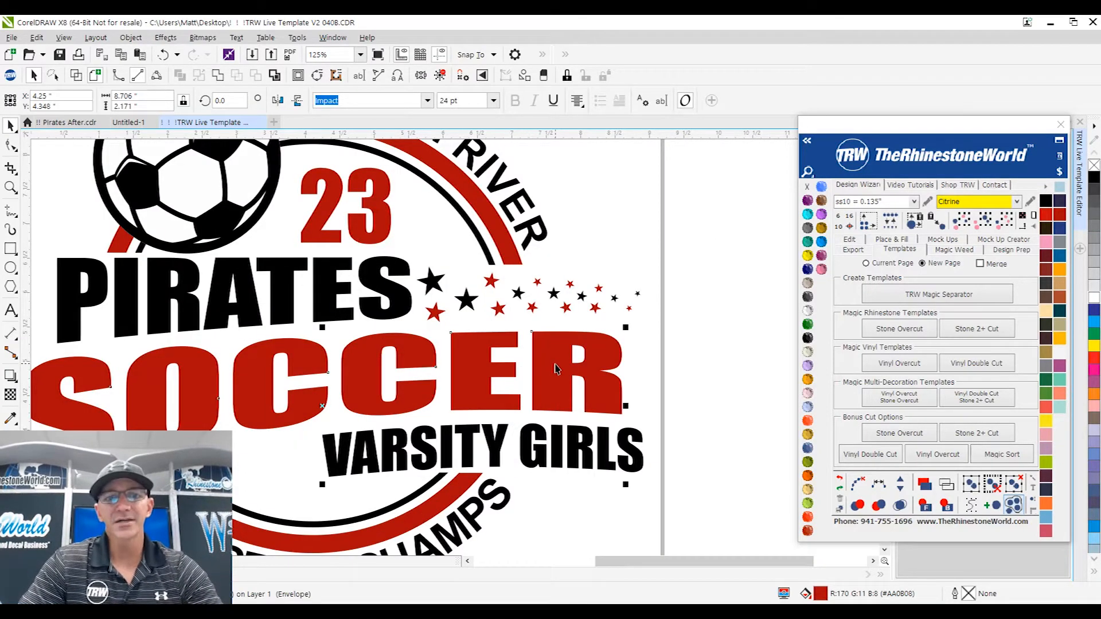
click(298, 77)
drag(613, 348, 631, 333)
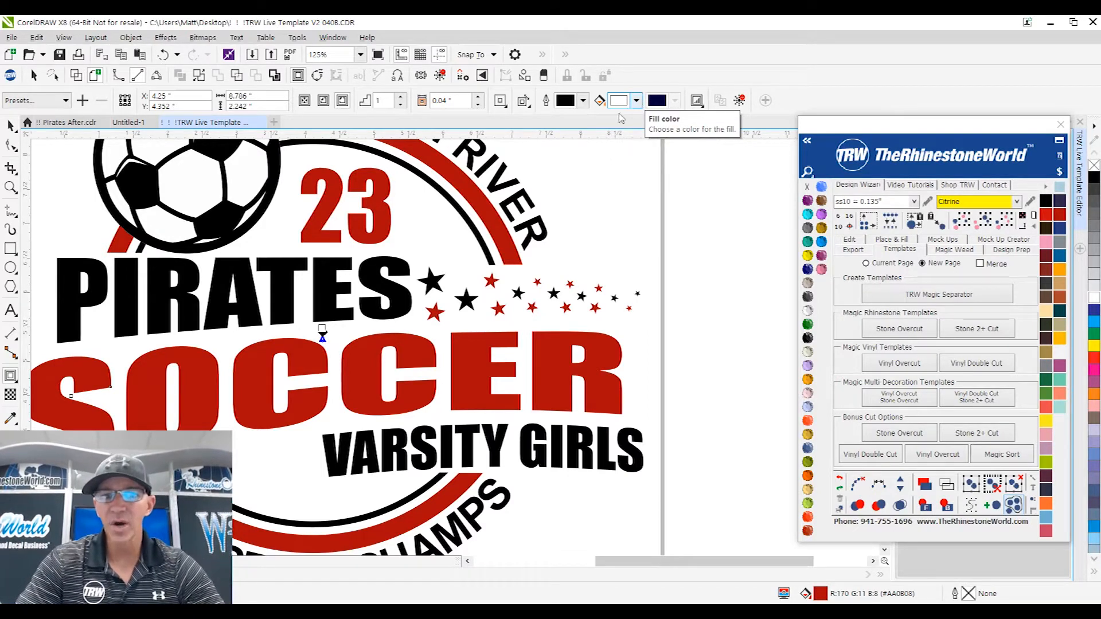
- Set the fill colour of the SOCCER text's contour to green (#33CC4F)
click(637, 101)
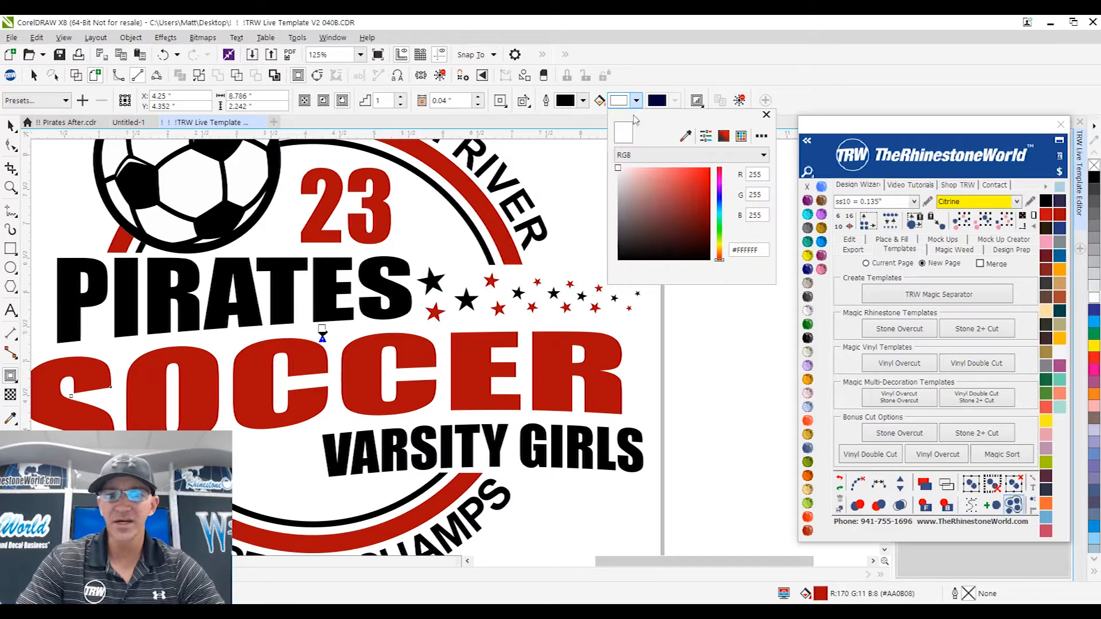
click(720, 226)
click(687, 186)
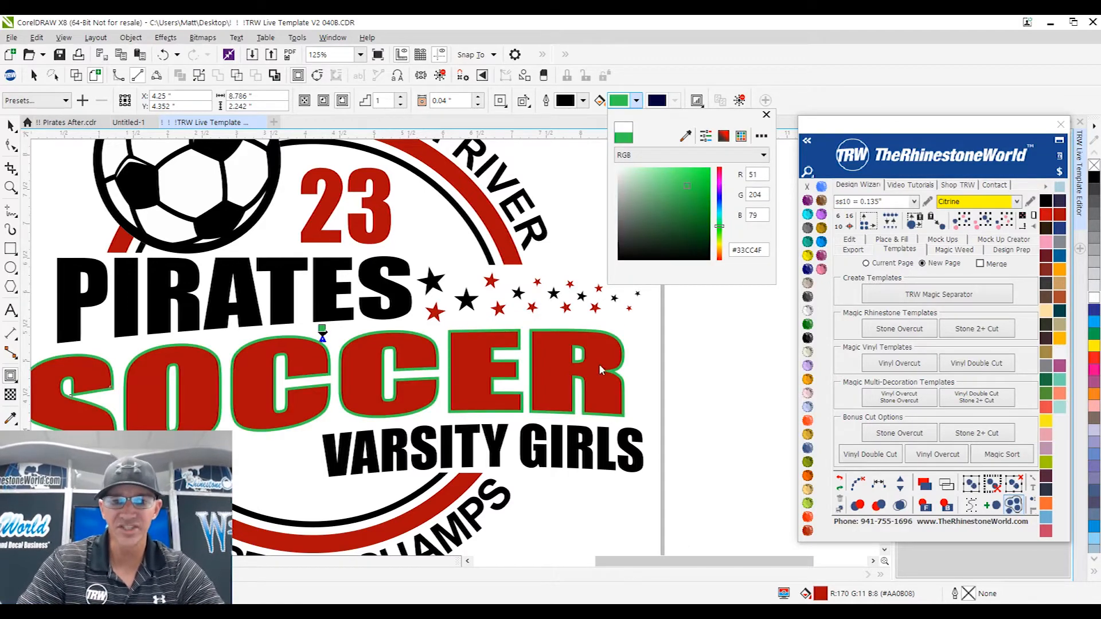
- Widen the contour around the SOCCER text to an offset of 0.05 in
click(11, 126)
scroll(608, 357, up, 2)
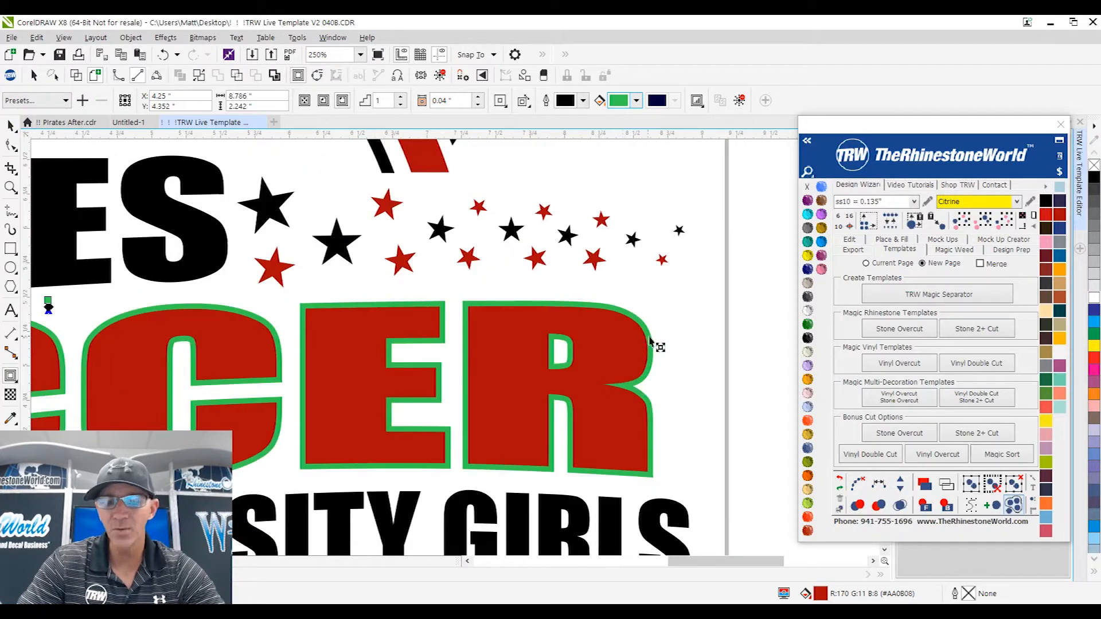
scroll(649, 338, up, 2)
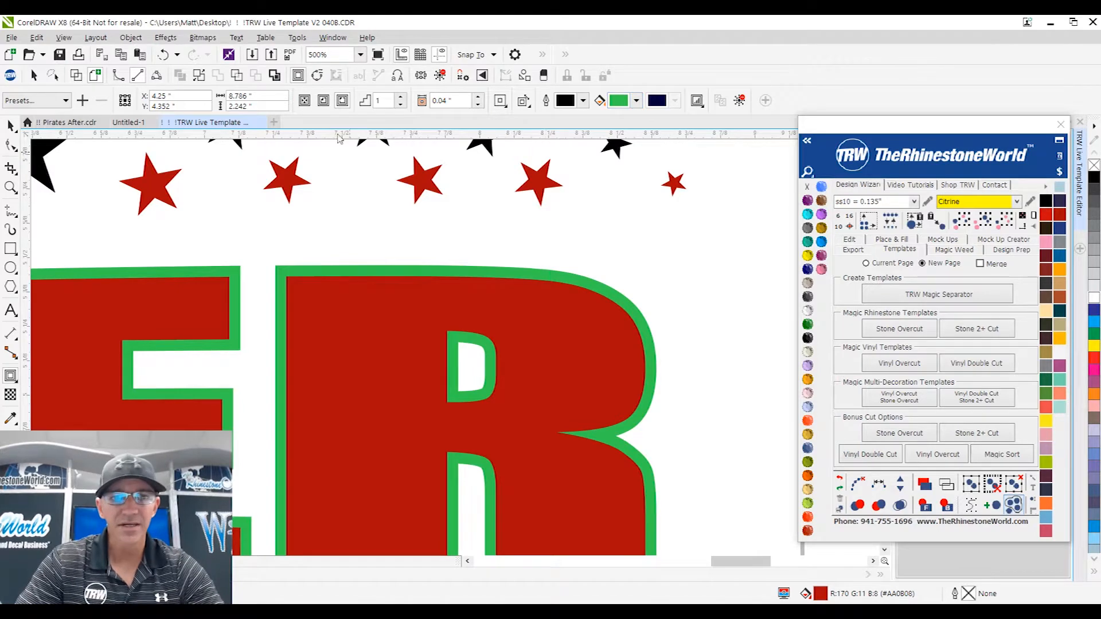
drag(598, 322, 664, 273)
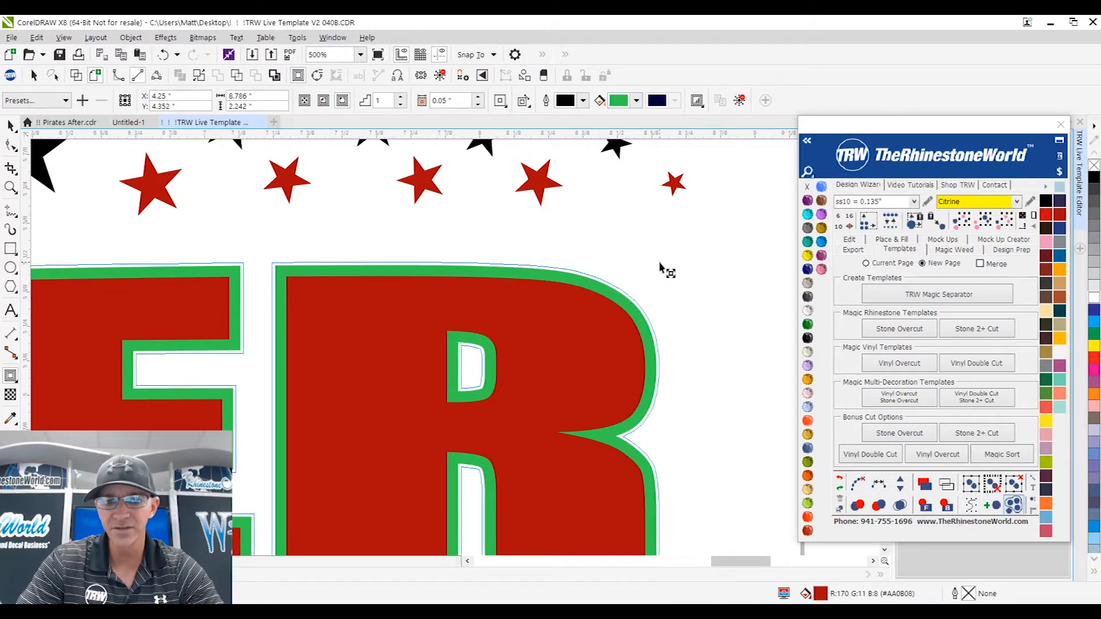
scroll(602, 305, down, 4)
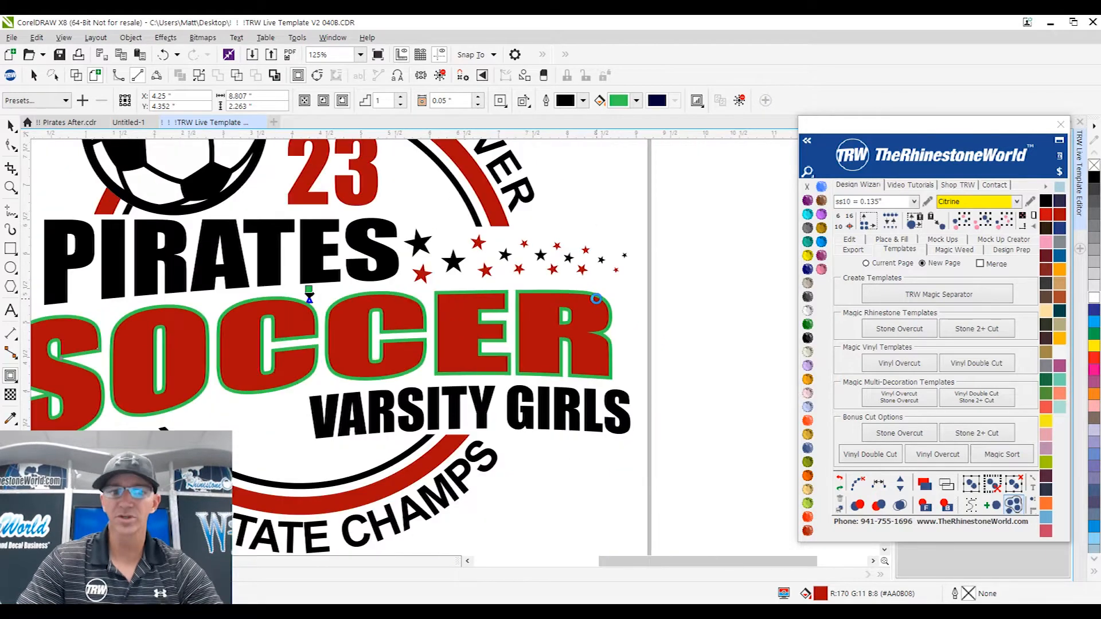
- Try moving the red SOCCER text away from its green contour and undo the move
click(10, 124)
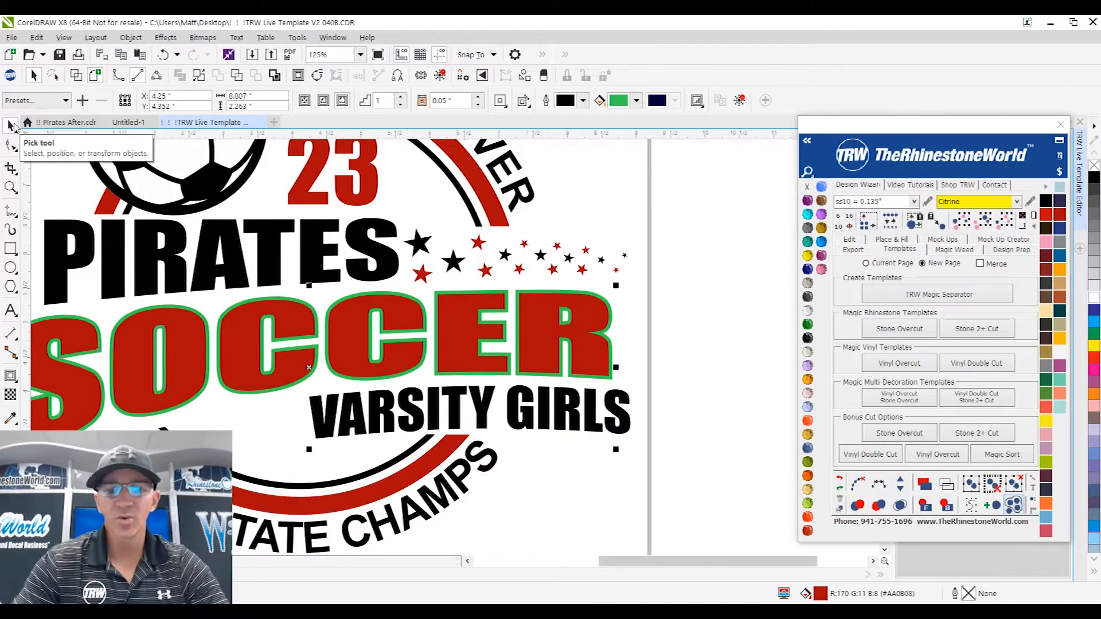
click(592, 324)
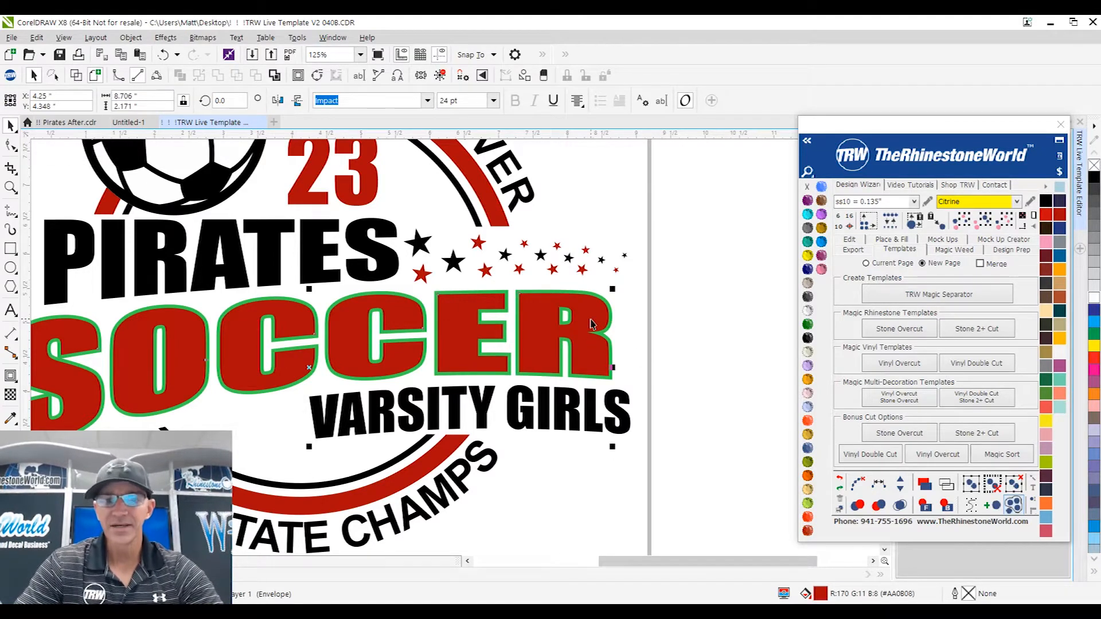
click(654, 295)
click(587, 329)
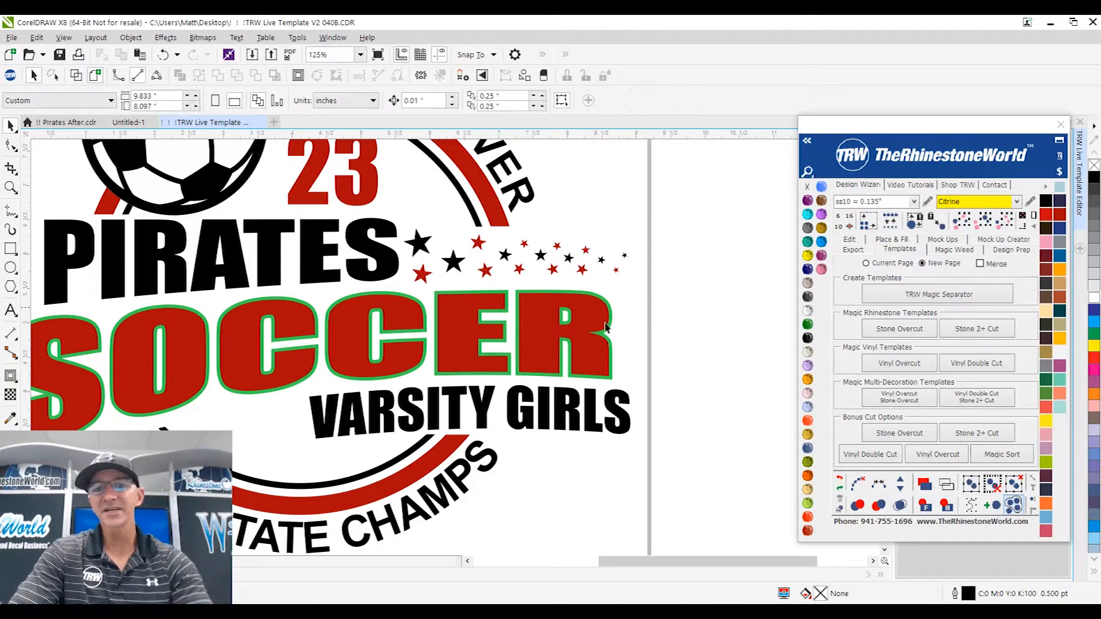
drag(602, 321, 736, 339)
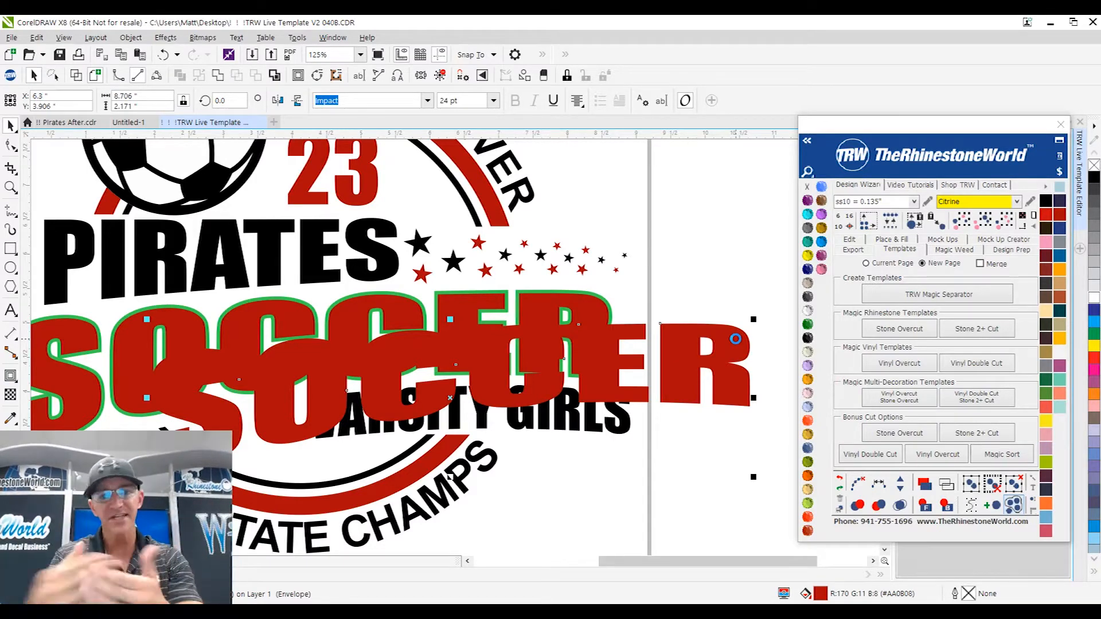
key(ctrl+z)
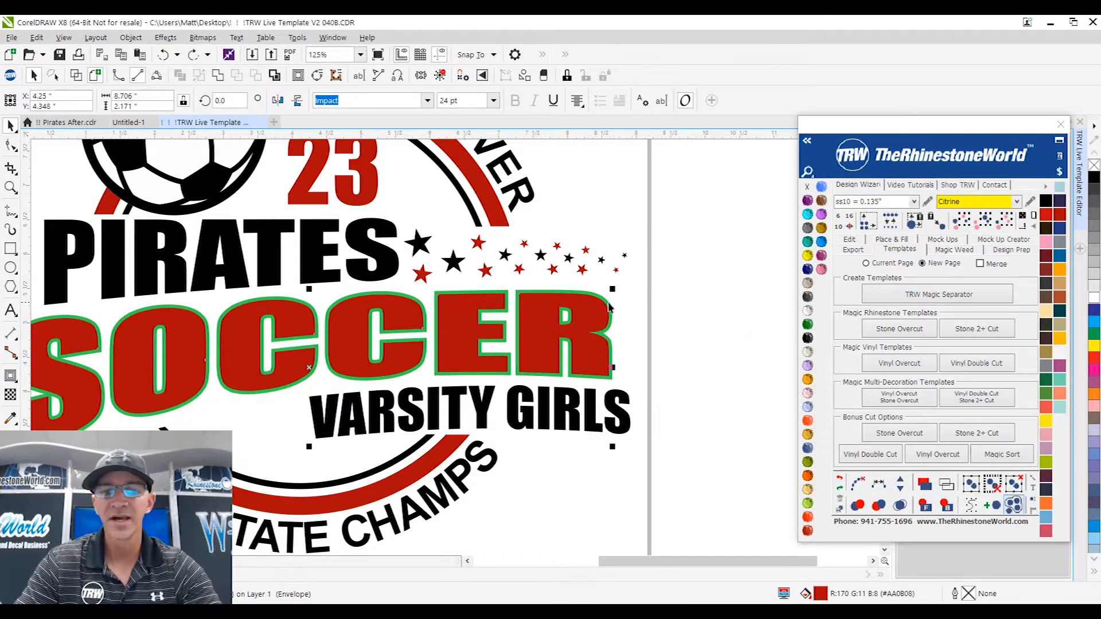
- Add a second, wider one-step outside contour of about 0.148 in around the SOCCER text
scroll(615, 302, up, 2)
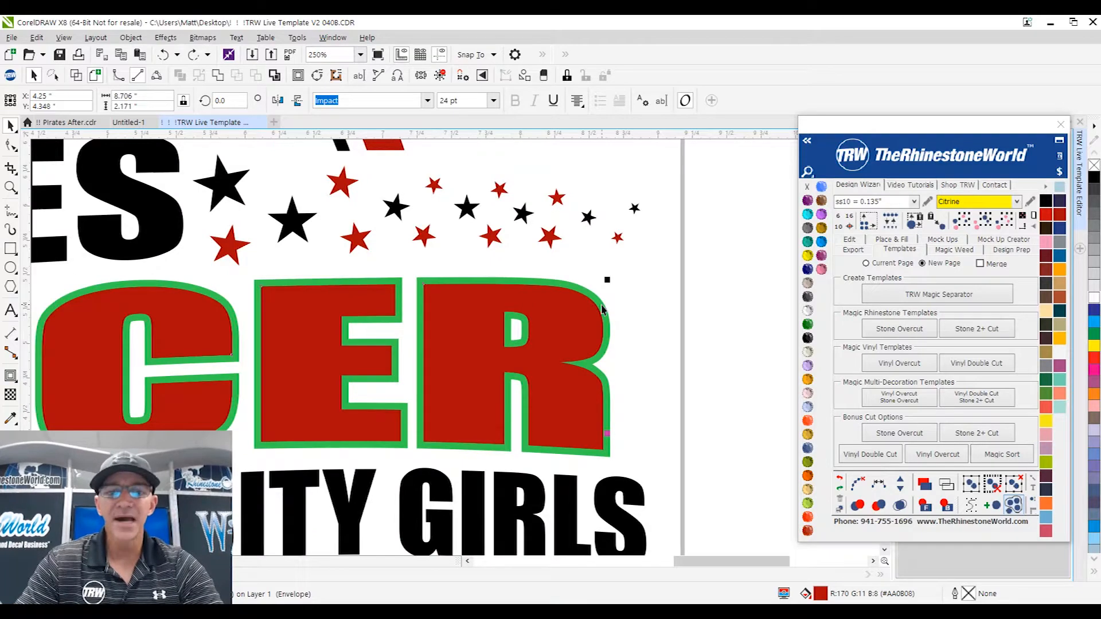
click(298, 77)
drag(579, 326, 628, 281)
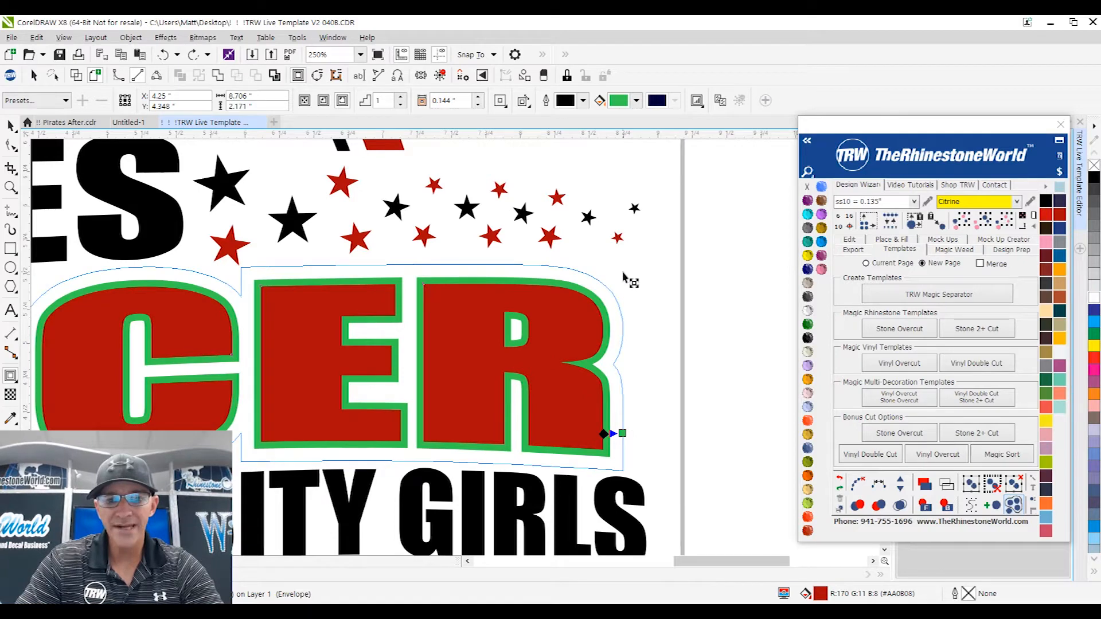
drag(623, 275, 625, 276)
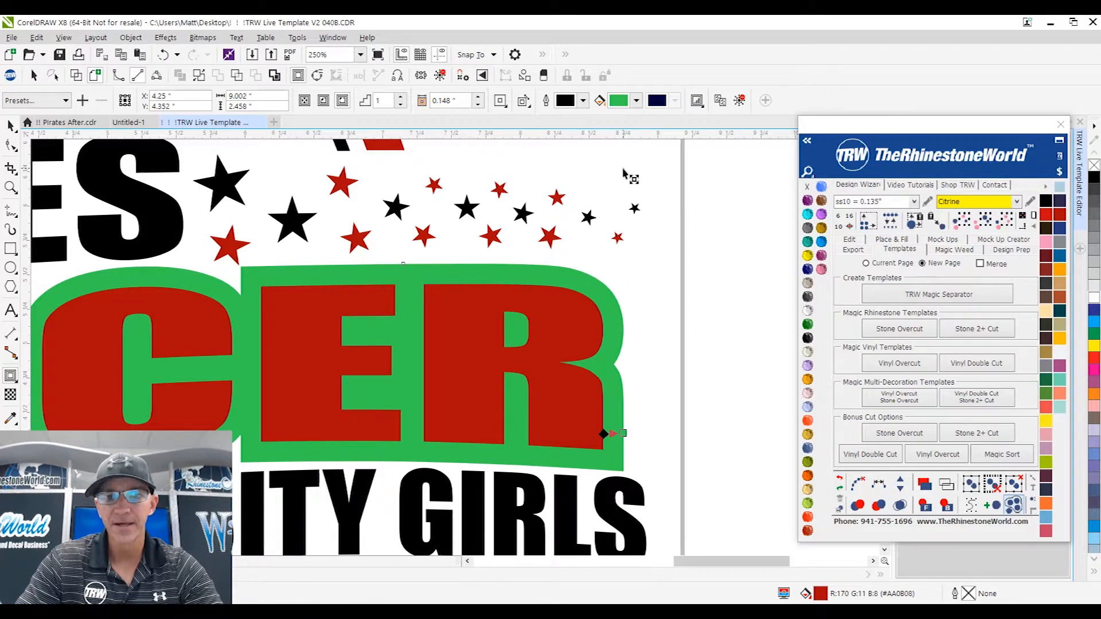
- Set the fill colour of the SOCCER text's wider contour to black (#000000) and clear the selection
click(638, 102)
drag(624, 236, 616, 283)
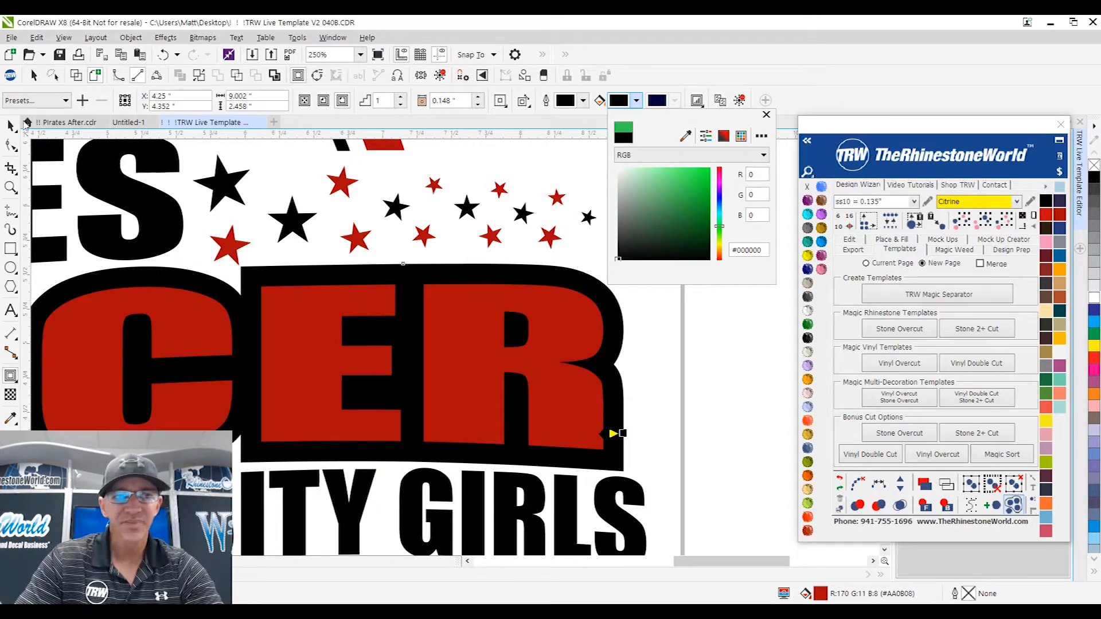
click(12, 124)
click(677, 368)
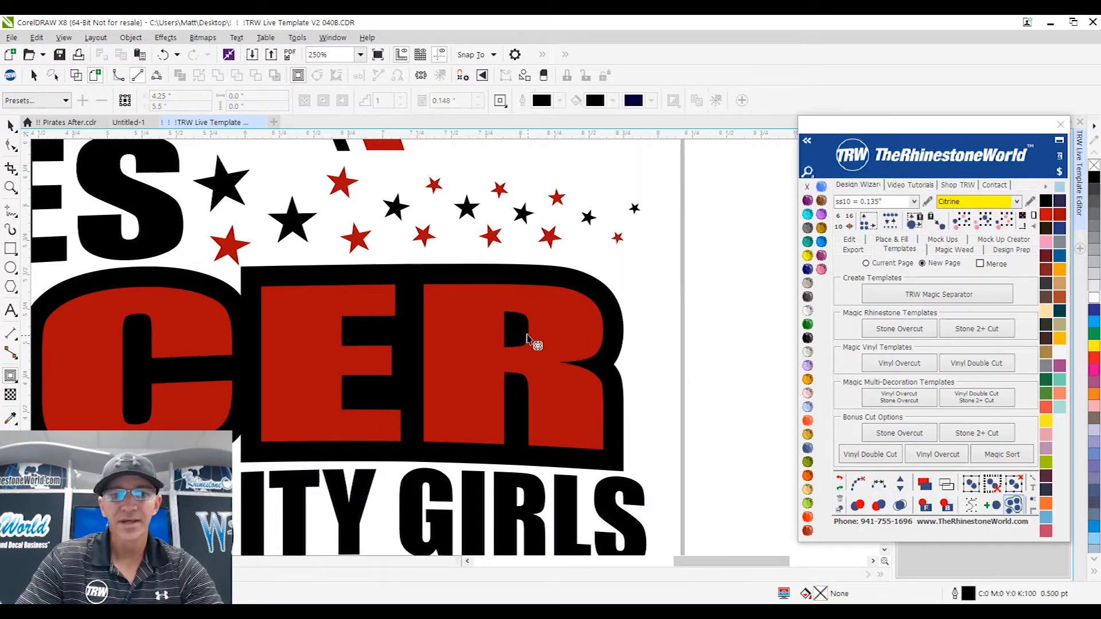
- Send the black-contoured SOCCER text to the back, behind the green-contoured SOCCER, and clear the selection
click(542, 347)
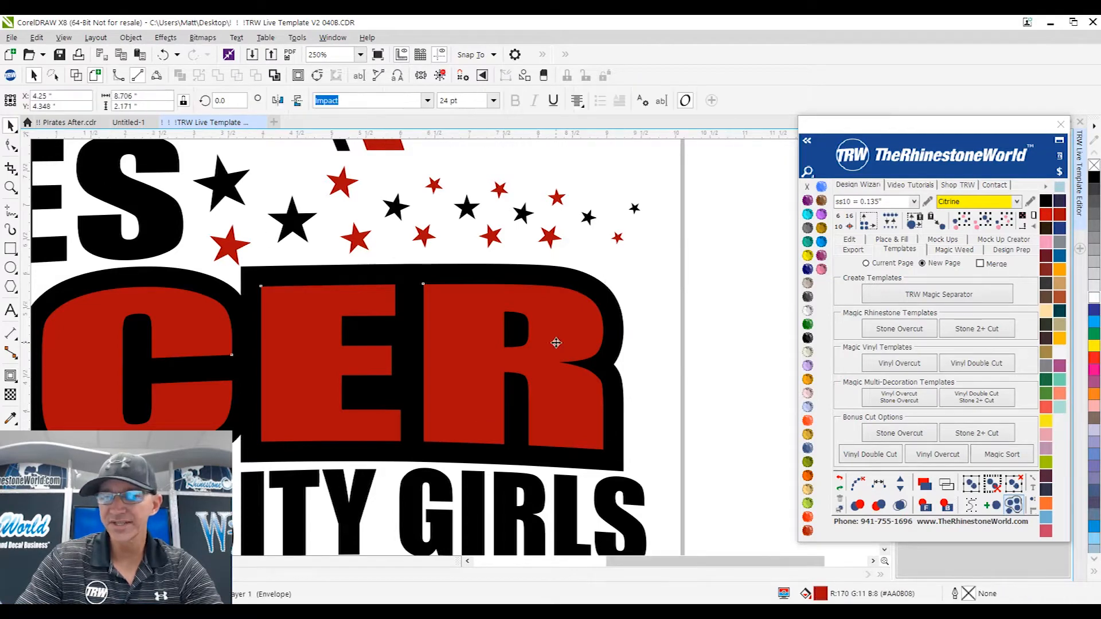
scroll(556, 342, down, 2)
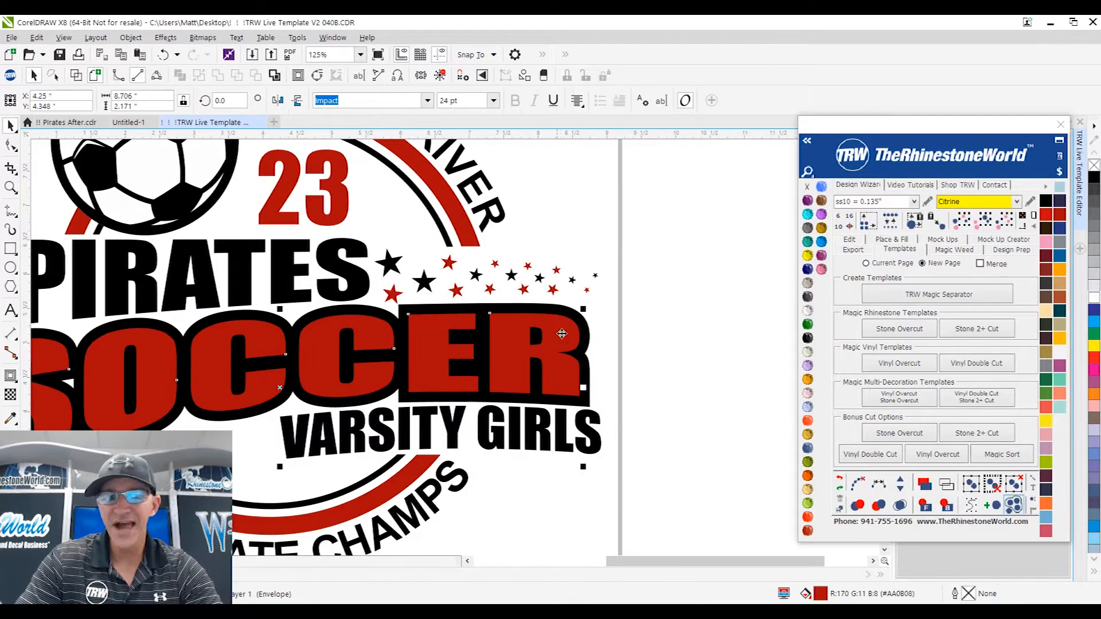
click(946, 506)
click(644, 368)
scroll(644, 369, down, 2)
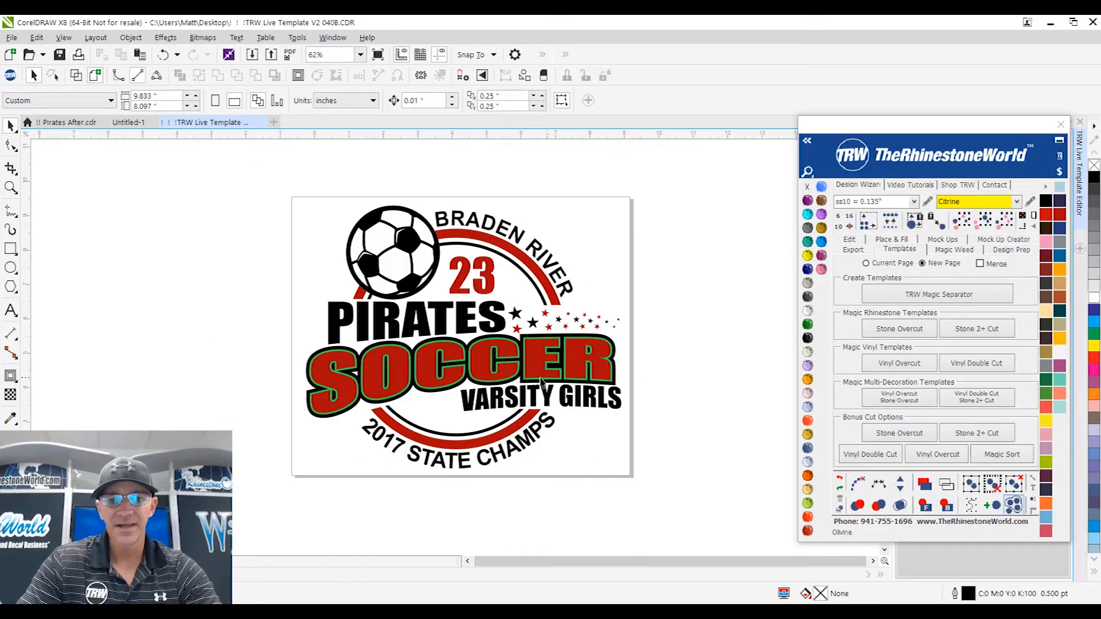
scroll(522, 374, up, 2)
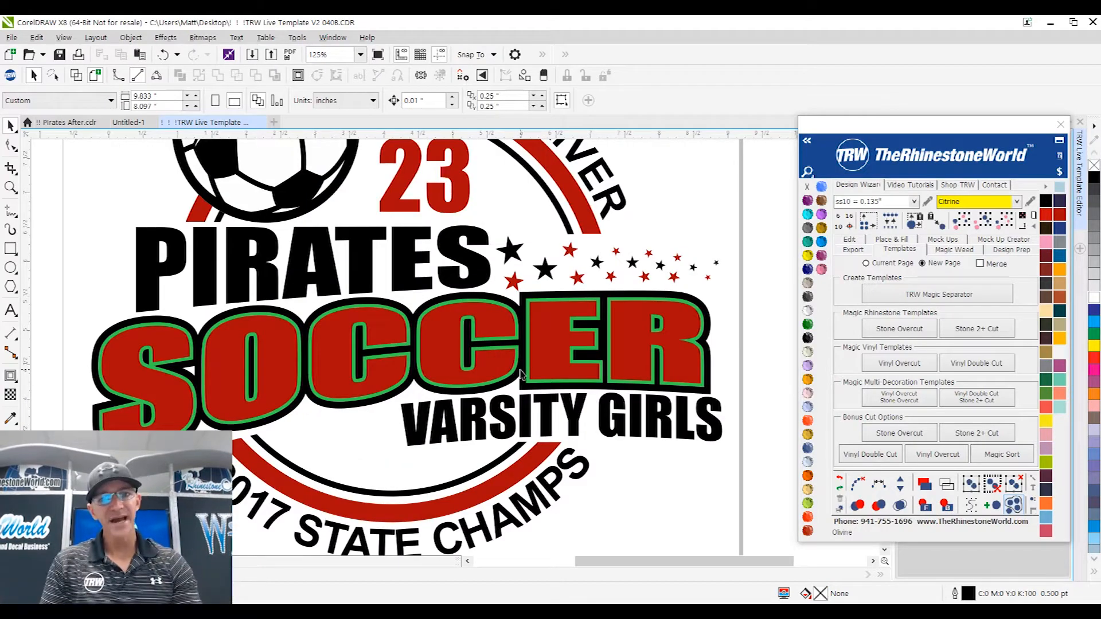
scroll(539, 347, down, 2)
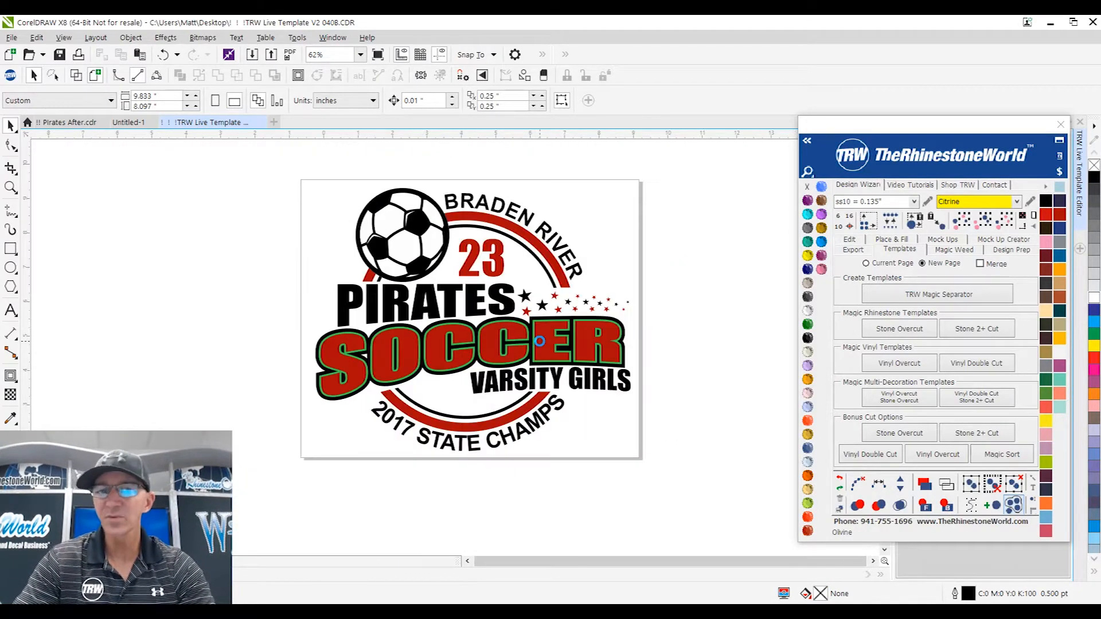
- Try moving the green-contoured SOCCER text down off the black-contoured one, undo the move and clear the selection
drag(586, 352, 579, 410)
scroll(580, 413, up, 4)
scroll(645, 399, down, 2)
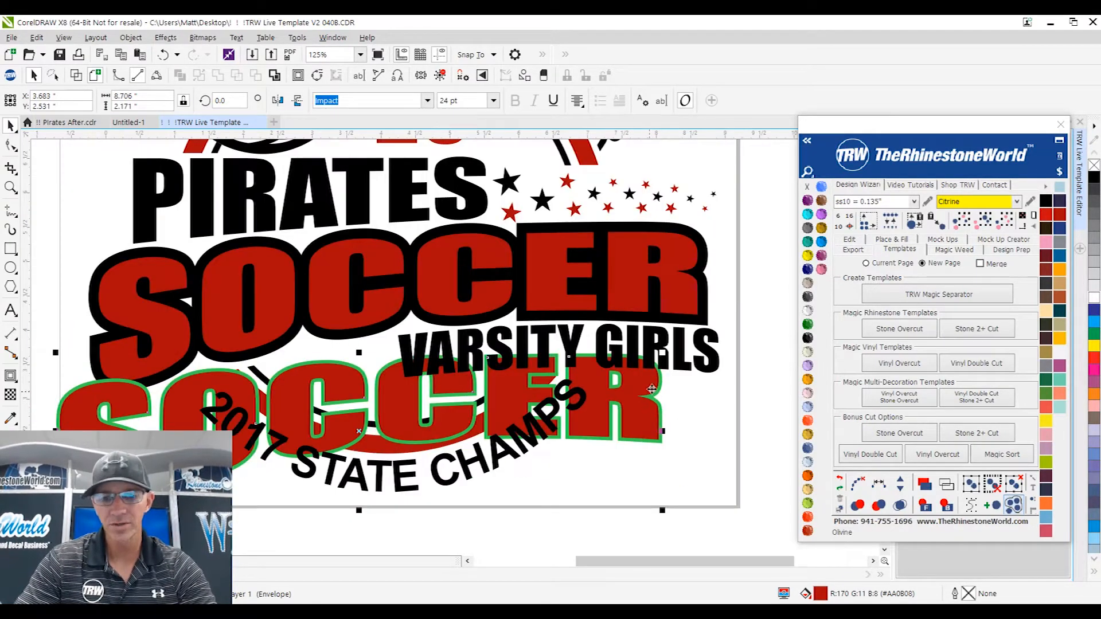
key(ctrl+z)
click(731, 236)
- Select the whole design and move the floating Rhinestone World window aside to uncover the TRW Live Template Editor
scroll(711, 278, down, 1)
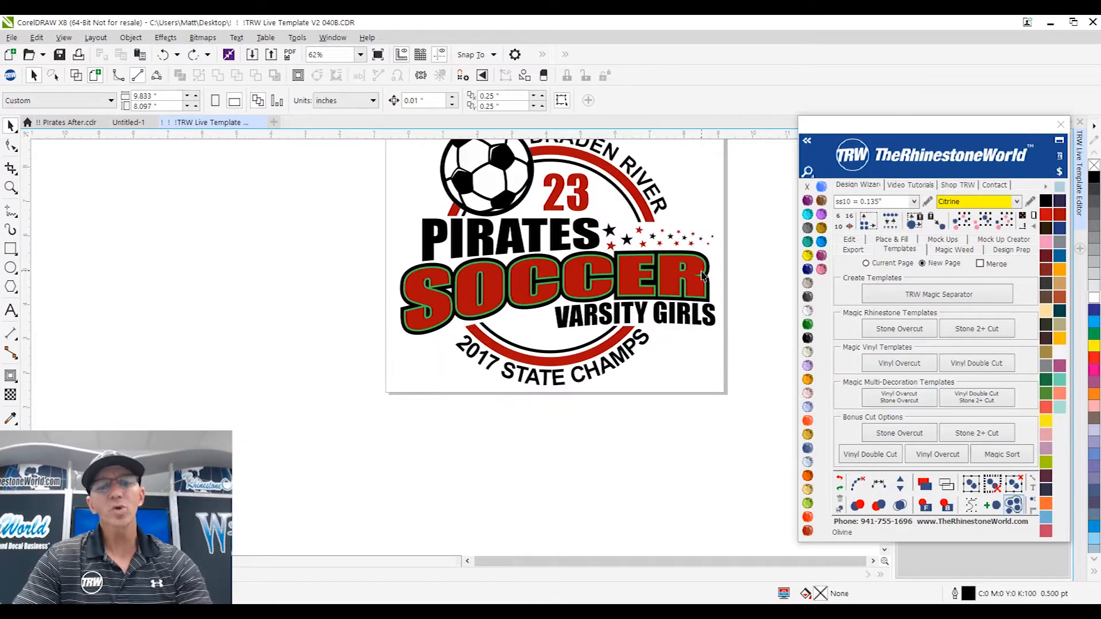
scroll(701, 272, up, 1)
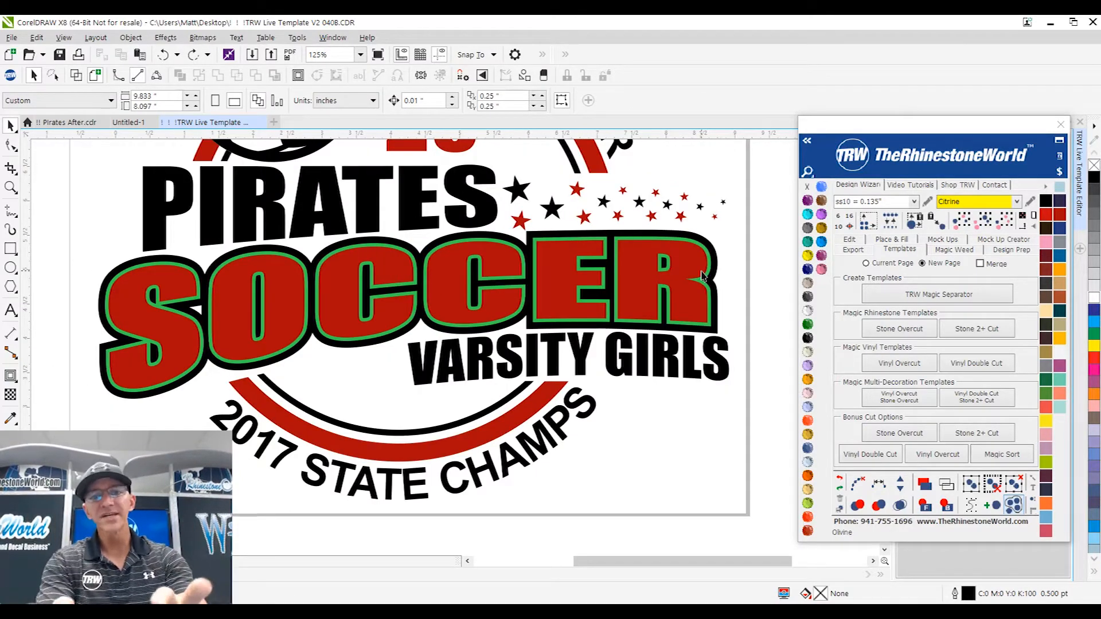
scroll(559, 299, down, 4)
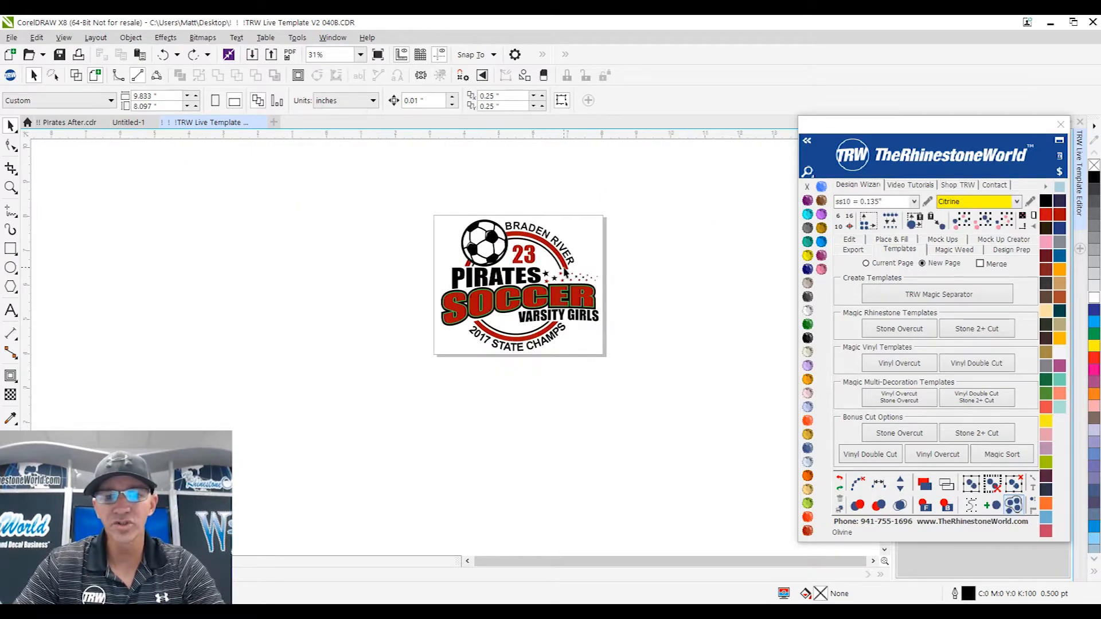
scroll(564, 272, up, 2)
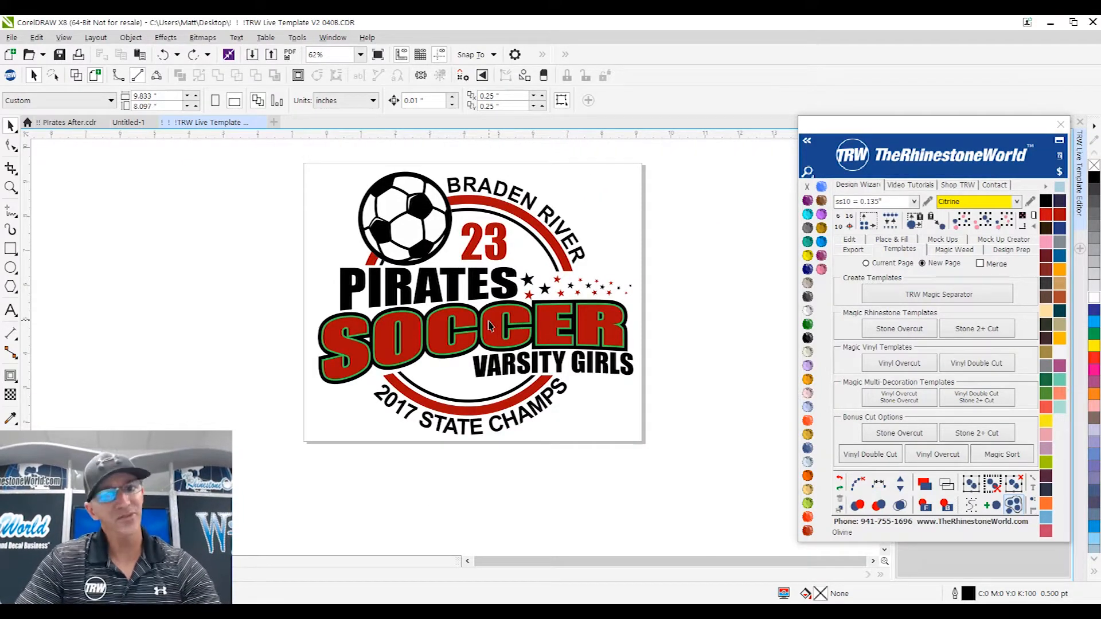
drag(675, 152, 270, 486)
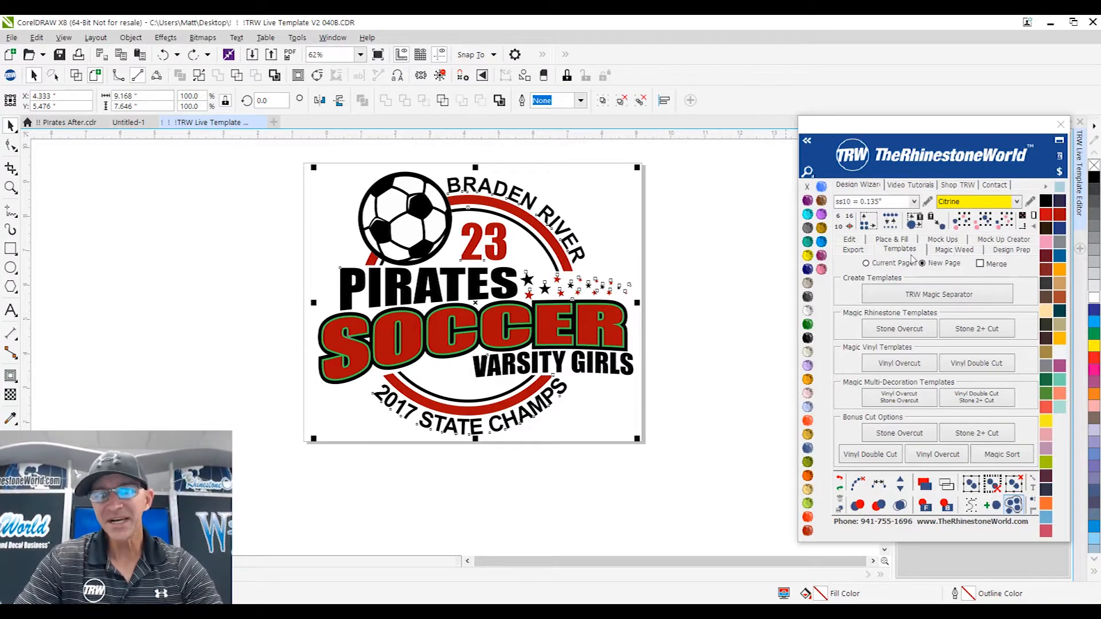
click(859, 250)
click(853, 240)
click(885, 240)
drag(935, 133, 757, 131)
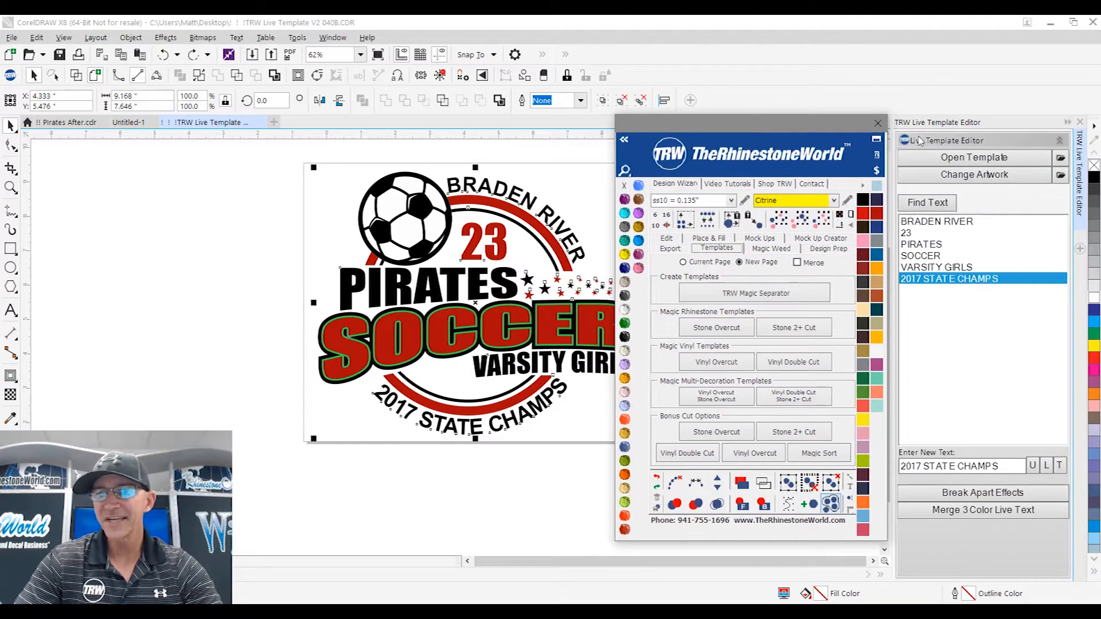
- Select the entire soccer design again and apply Merge 3 Color Live Text to it
click(1013, 510)
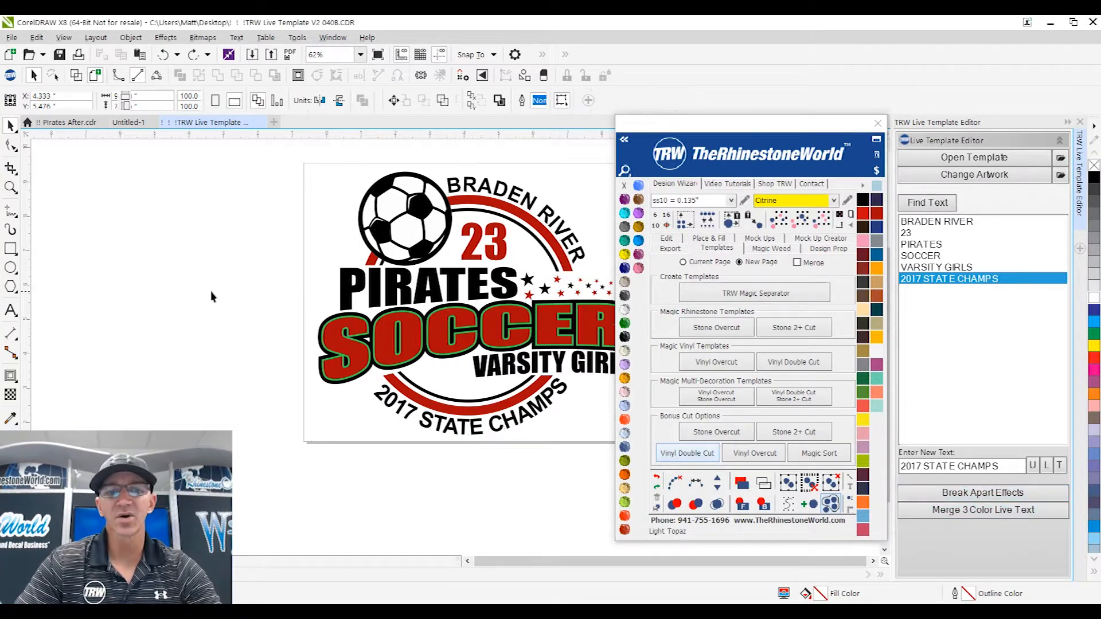
scroll(211, 291, down, 2)
drag(226, 183, 445, 403)
scroll(375, 321, up, 2)
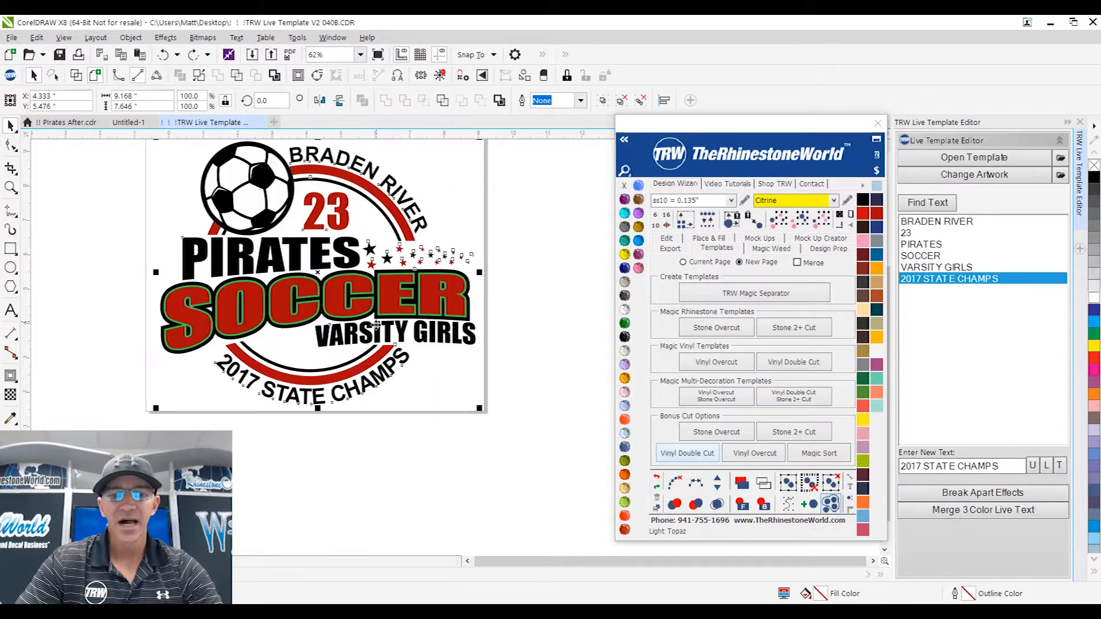
click(983, 516)
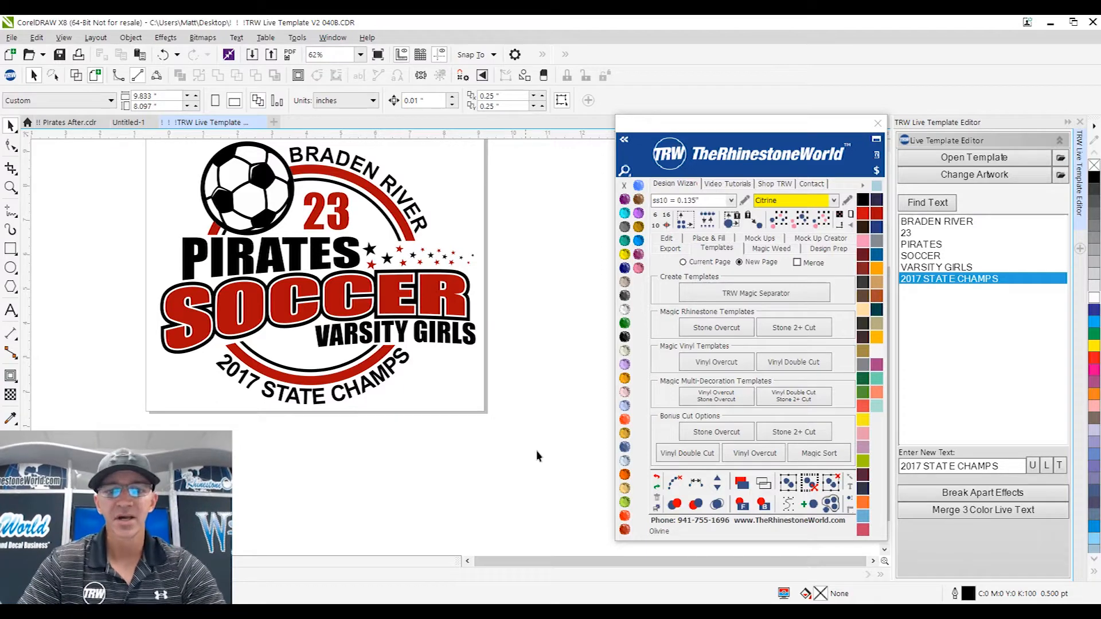
- Try moving the merged red SOCCER text down, away from the black outline, and undo the moves
scroll(461, 297, up, 4)
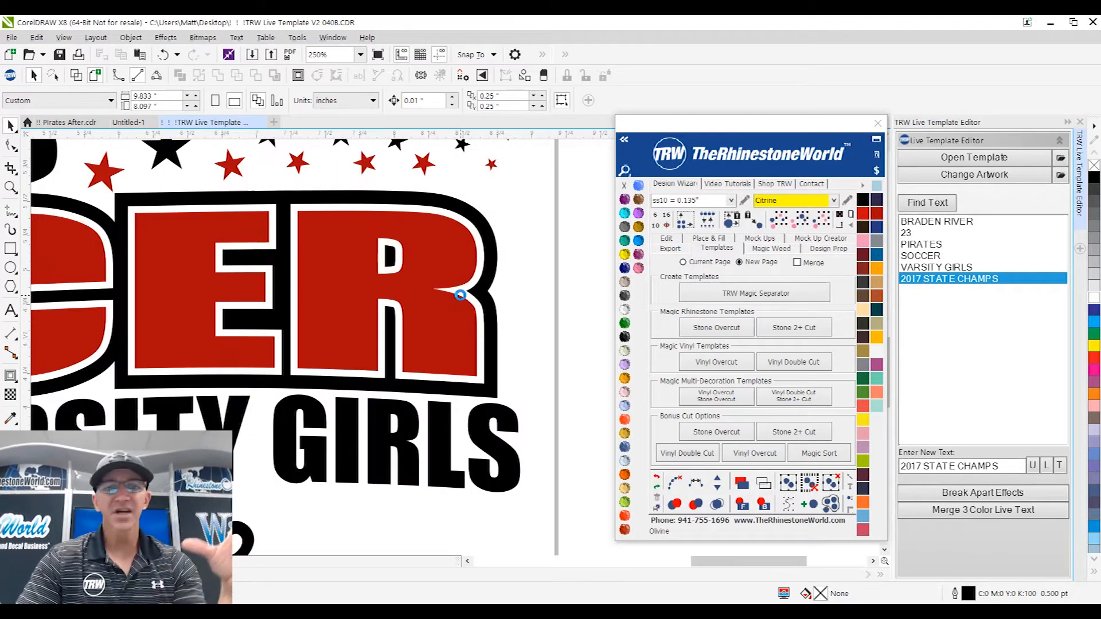
scroll(448, 310, down, 4)
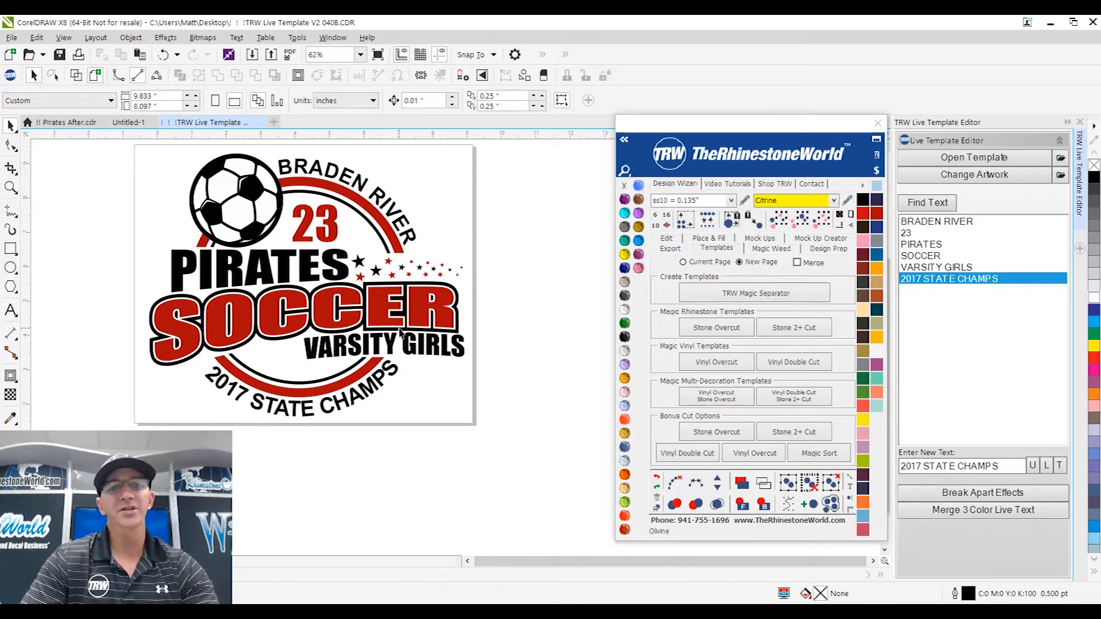
scroll(489, 349, up, 4)
scroll(386, 328, down, 2)
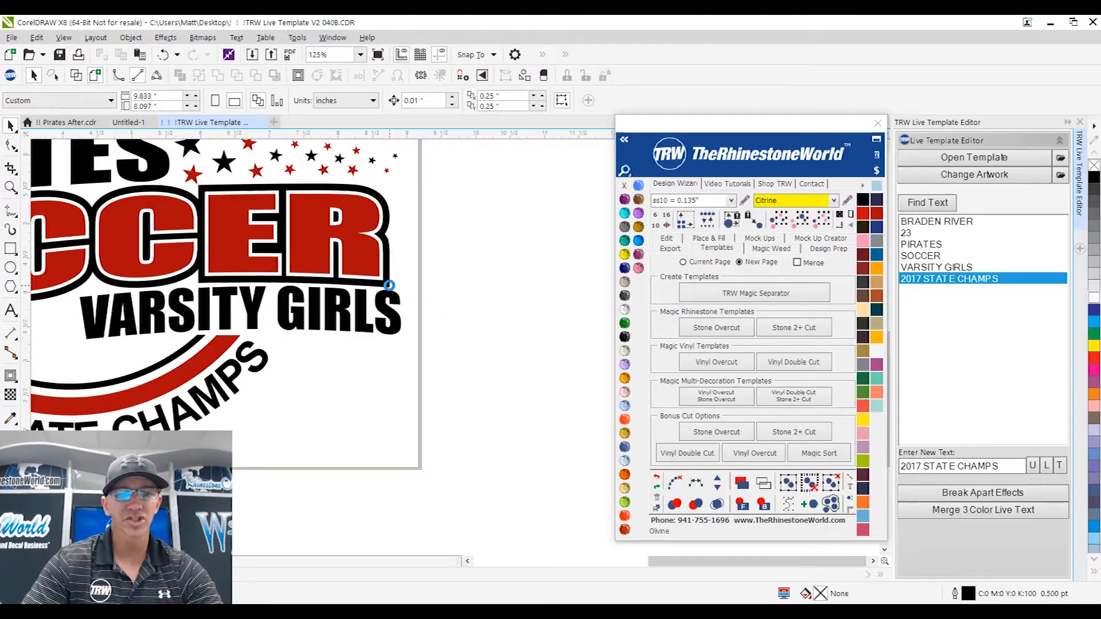
drag(365, 312, 362, 385)
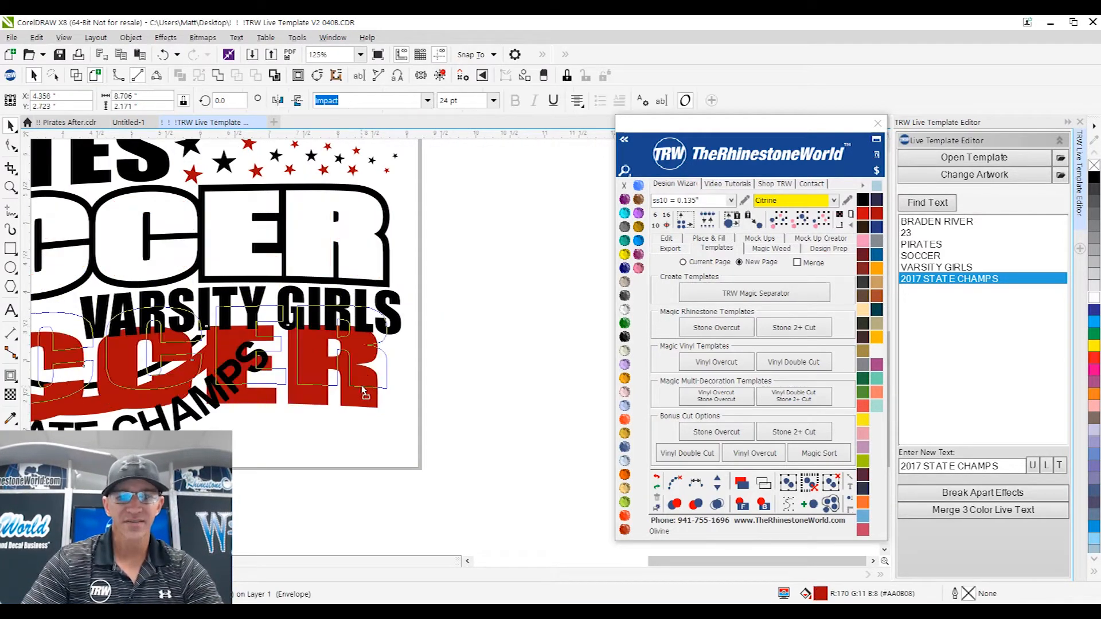
key(Escape)
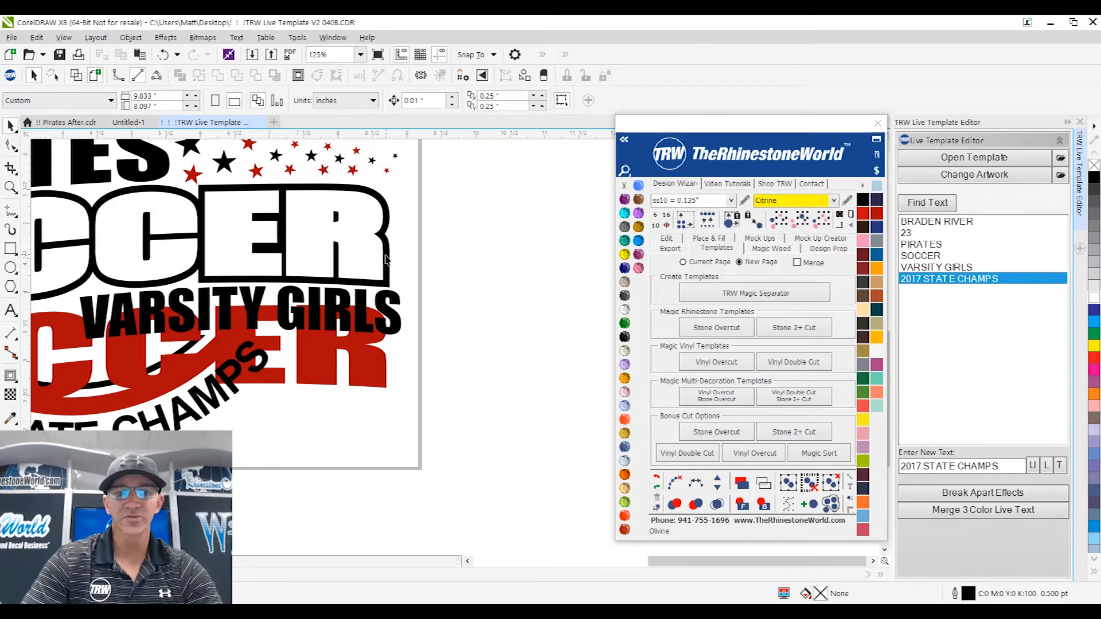
drag(387, 258, 515, 327)
key(ctrl+z)
key(ctrl+z)
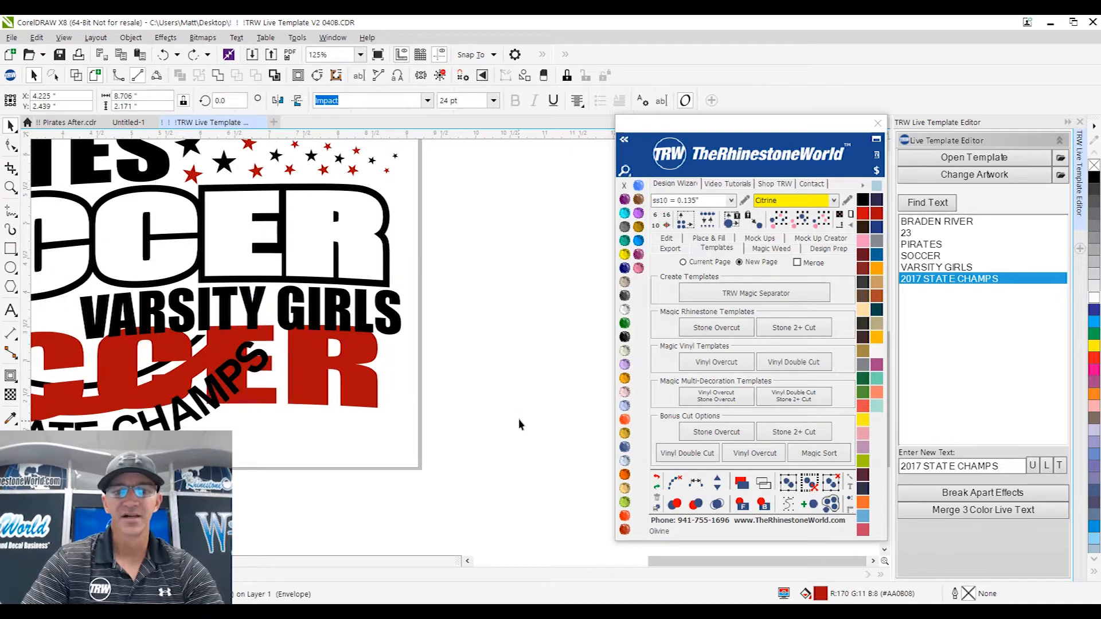
- Display the design in wireframe view, clear the selection and examine the merged SOCCER outlines
scroll(518, 423, down, 2)
scroll(390, 323, up, 3)
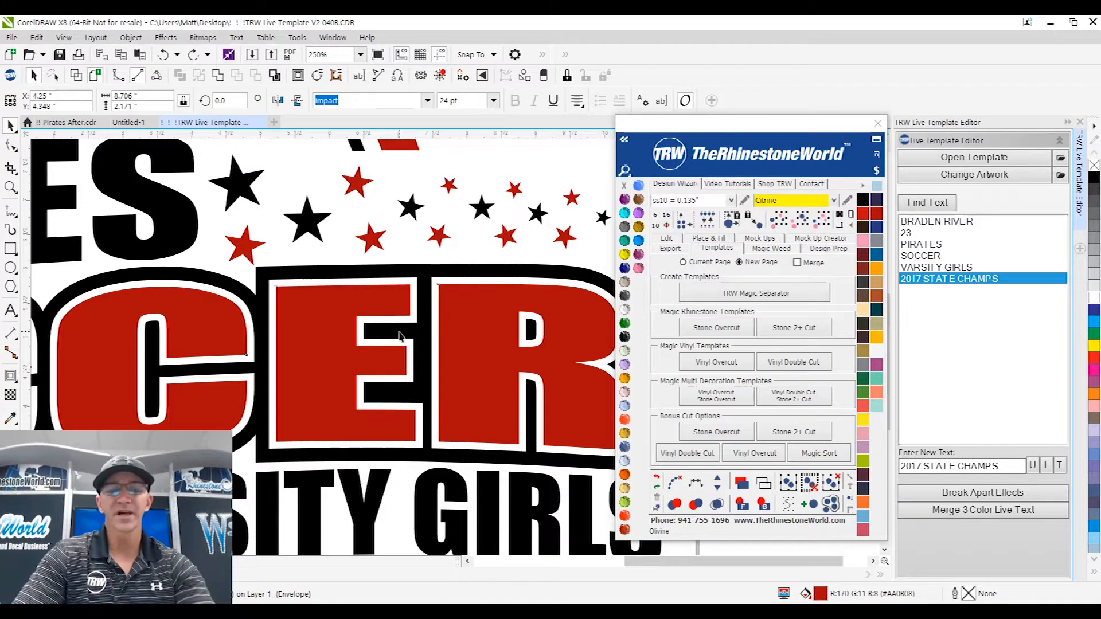
scroll(390, 323, down, 3)
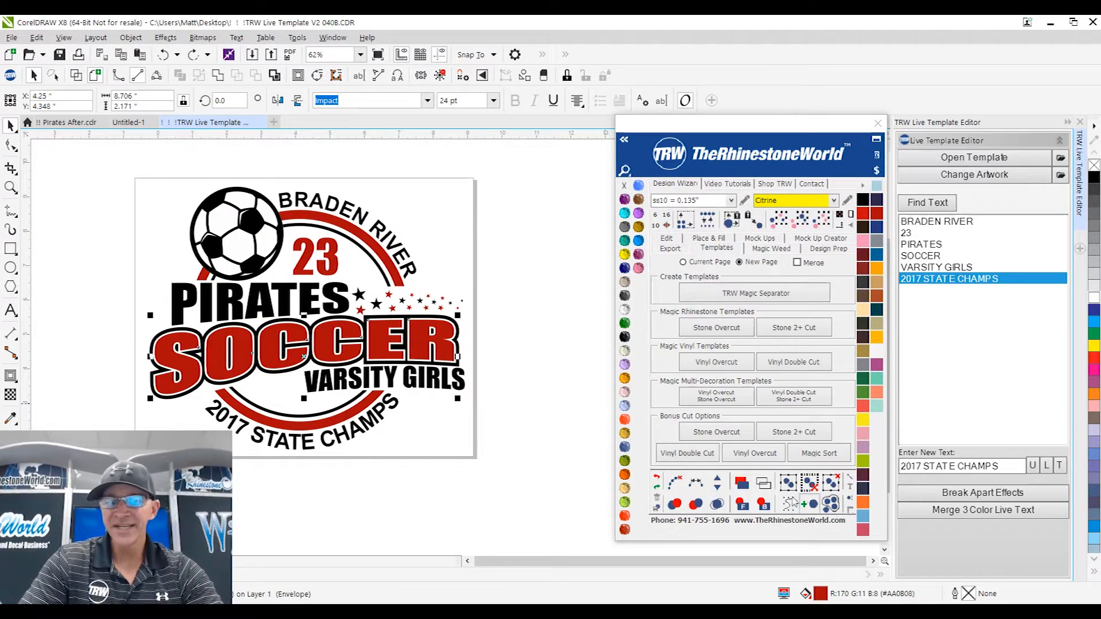
click(770, 485)
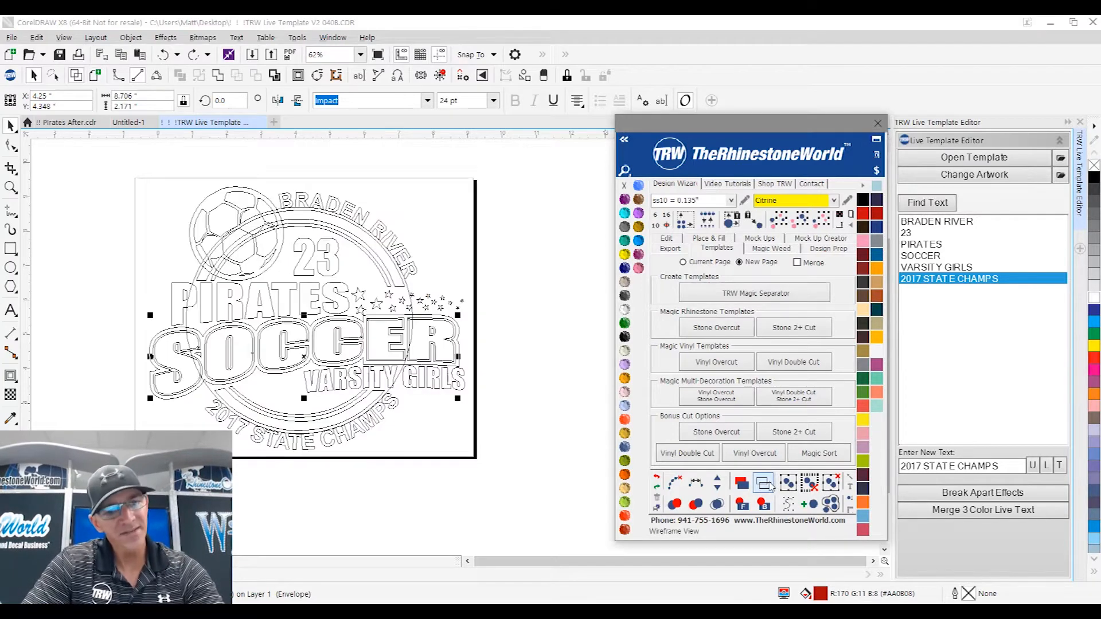
click(486, 430)
scroll(383, 258, up, 2)
scroll(445, 335, down, 2)
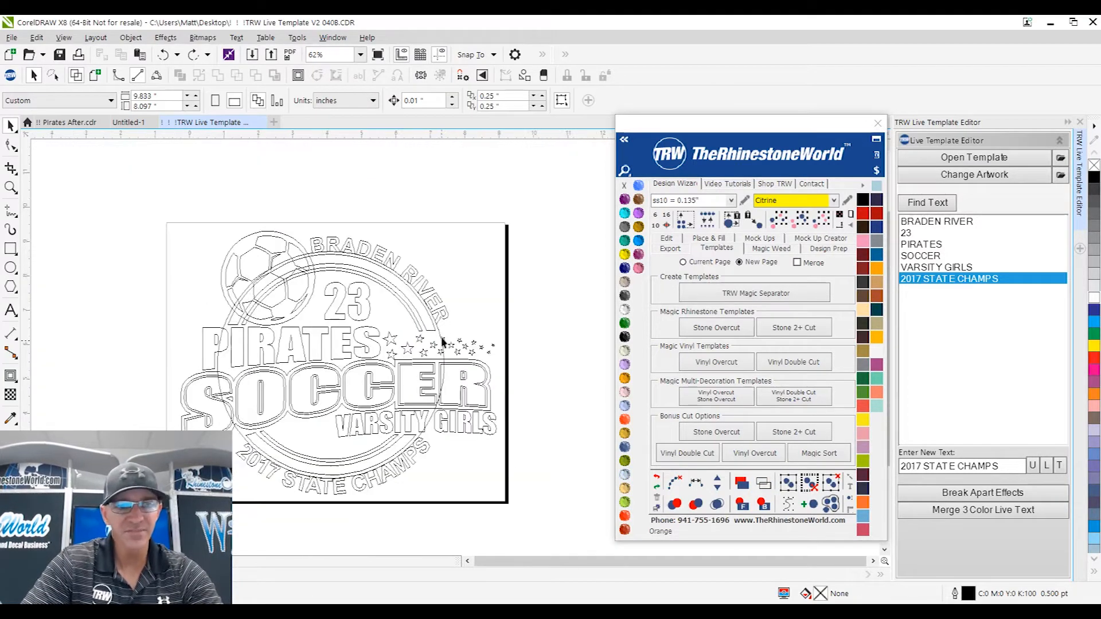
- Switch the soccer design from wireframe back to the full-colour filled view
scroll(270, 239, up, 2)
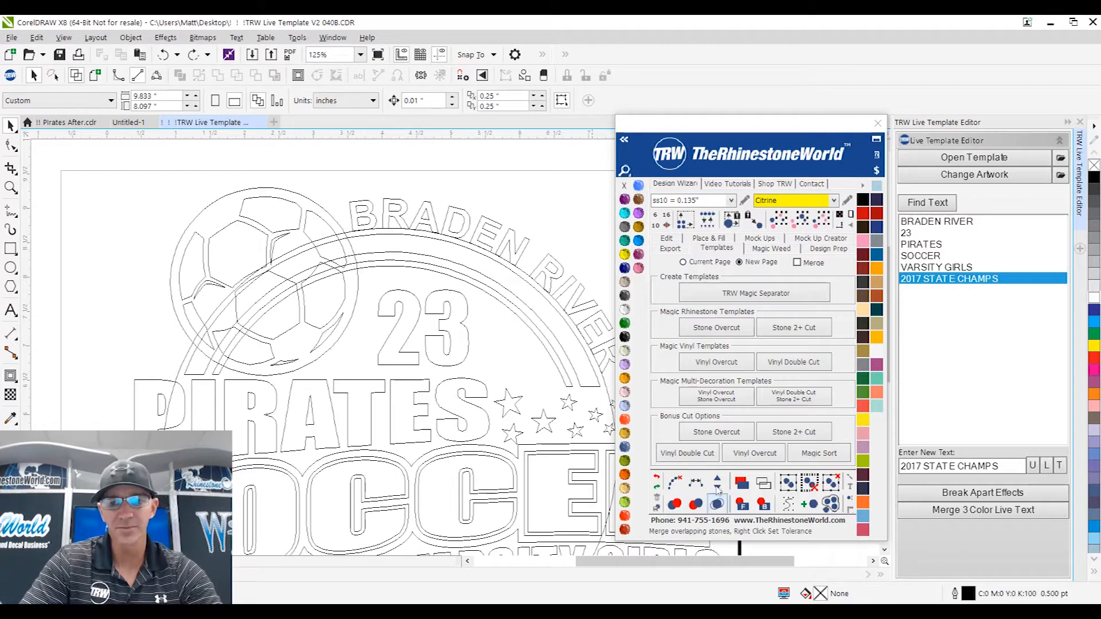
click(742, 486)
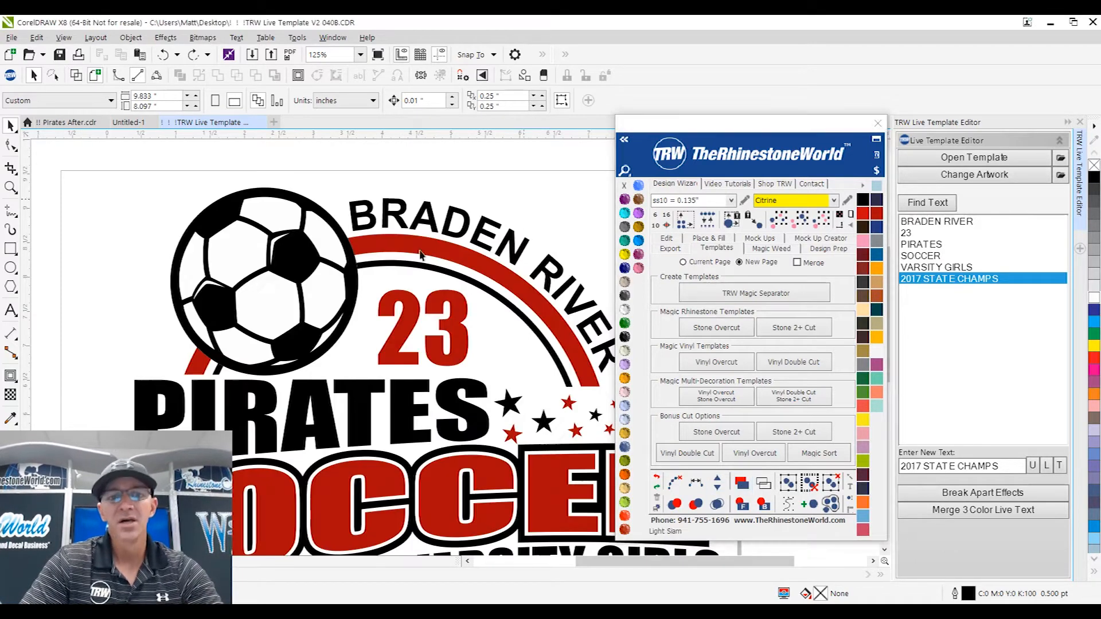
scroll(327, 309, down, 2)
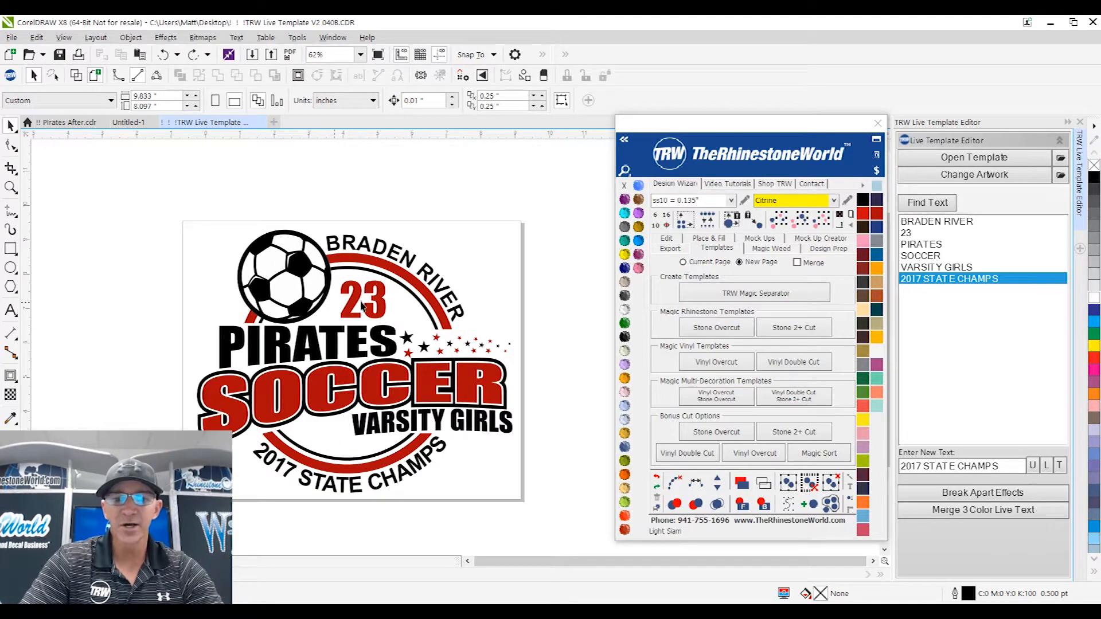
- Try moving the arched BRADEN RIVER text off the design and filling it with Citrine, and undo both changes
drag(440, 286, 526, 216)
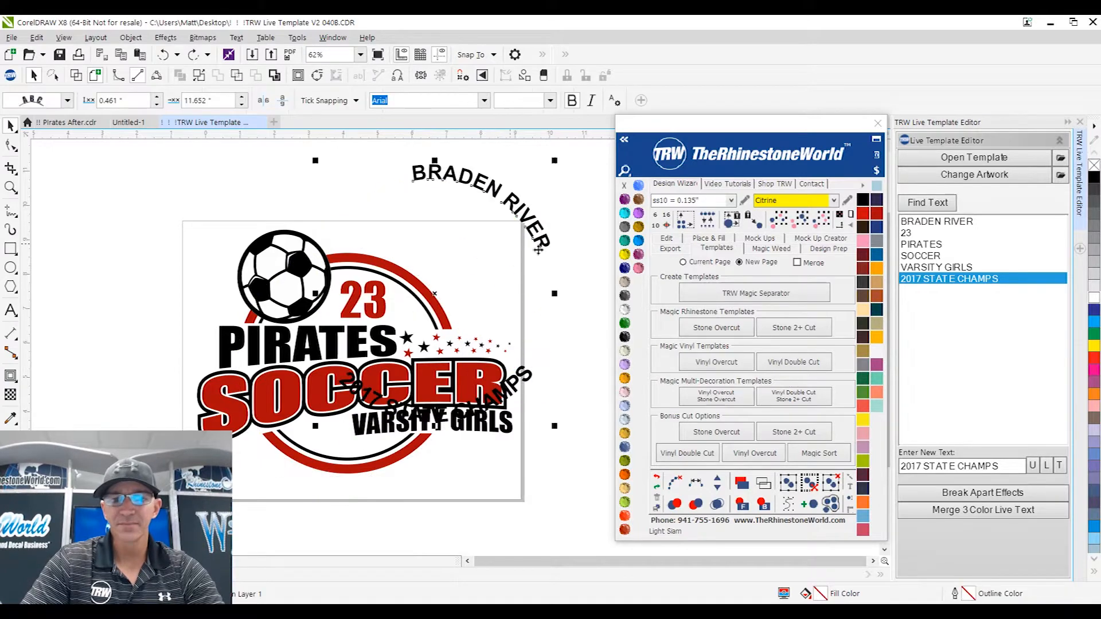
click(624, 255)
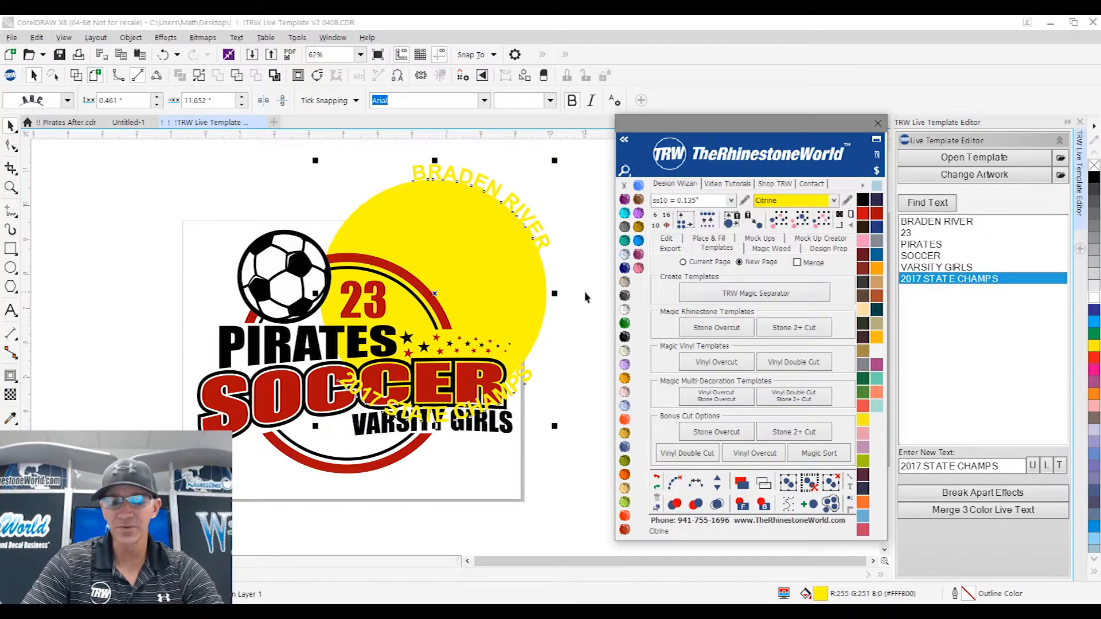
key(ctrl+z)
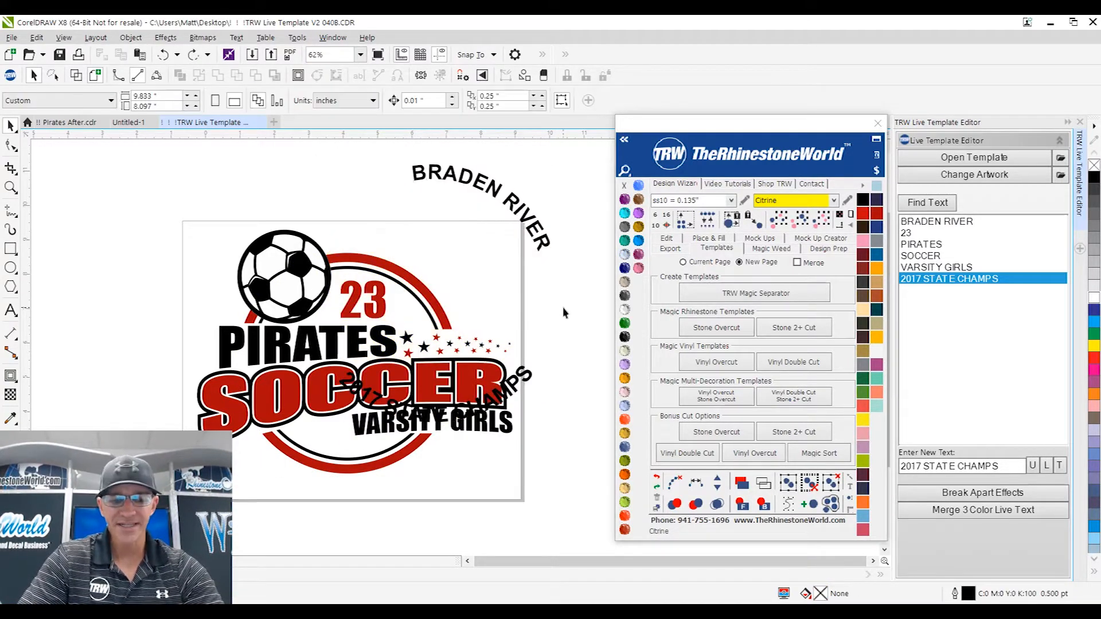
key(ctrl+z)
- Apply Break Apart Effects to the whole design, test-move the arched BRADEN RIVER text away from the circle and undo the move
scroll(542, 310, down, 1)
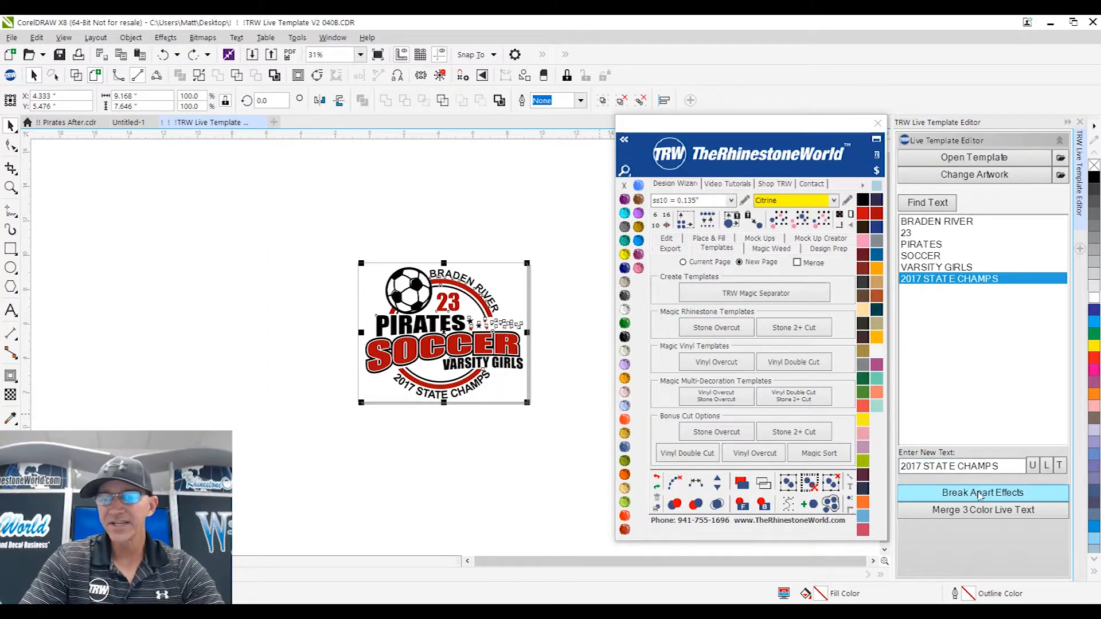
click(1001, 495)
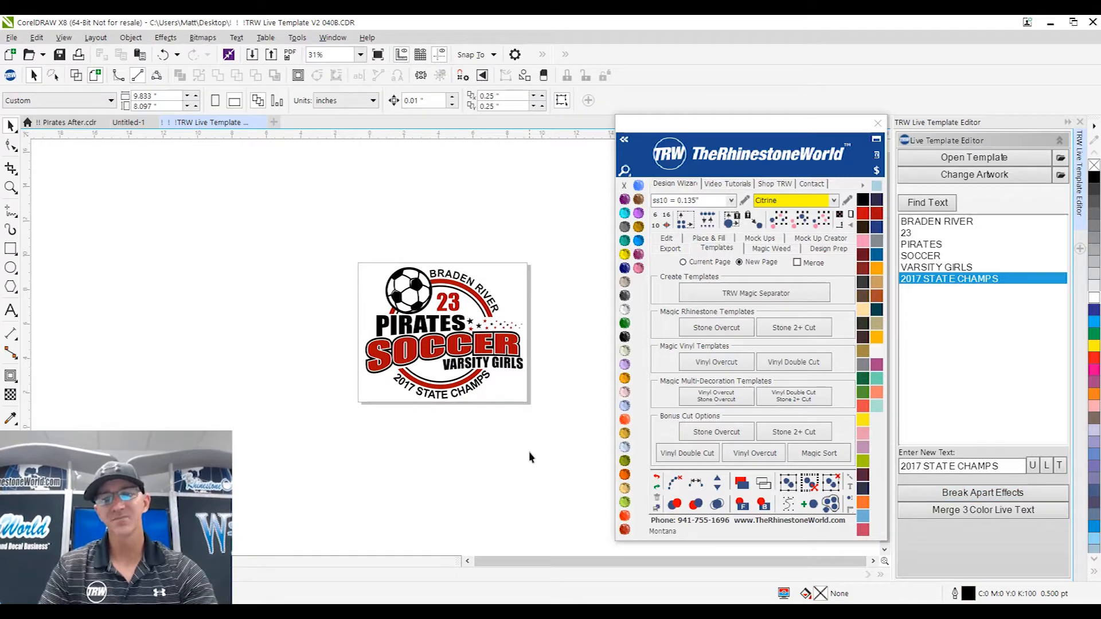
scroll(471, 310, up, 1)
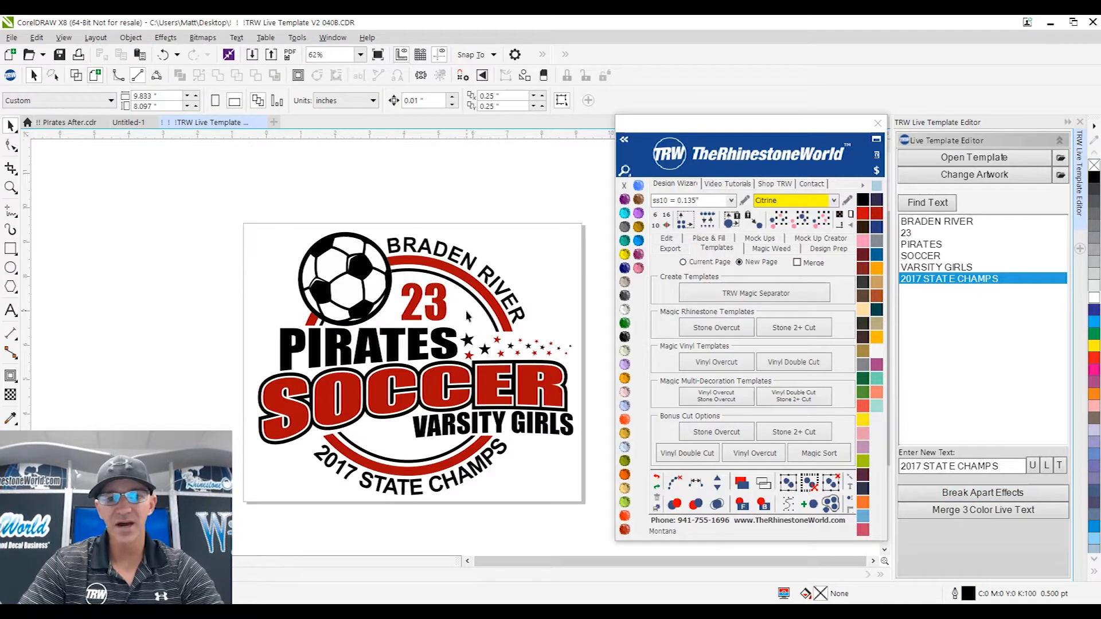
drag(482, 277, 518, 229)
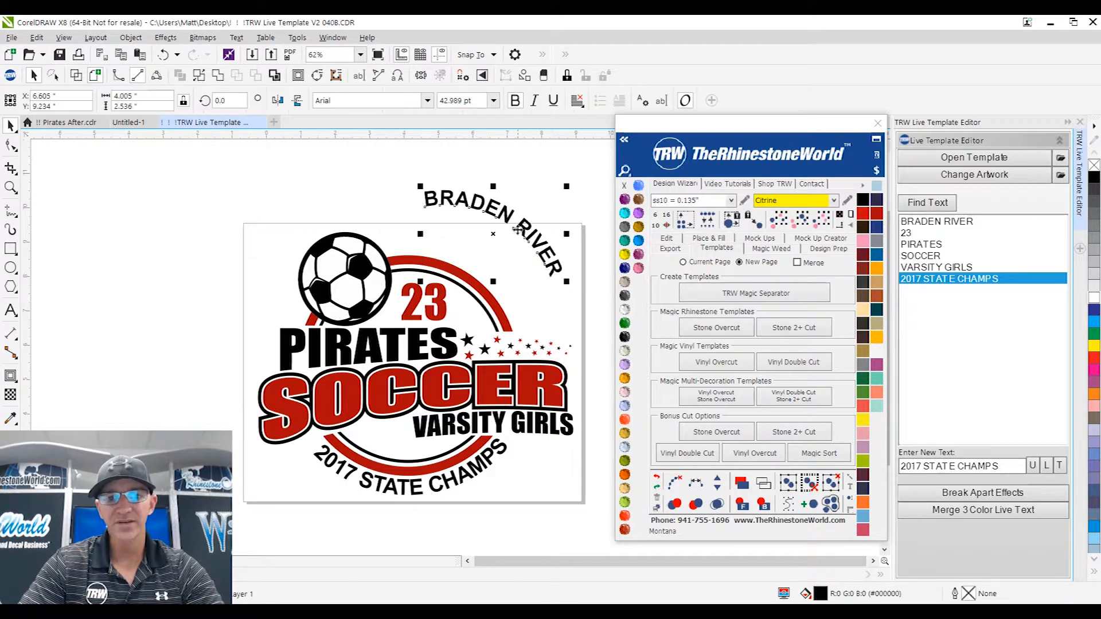
key(ctrl+z)
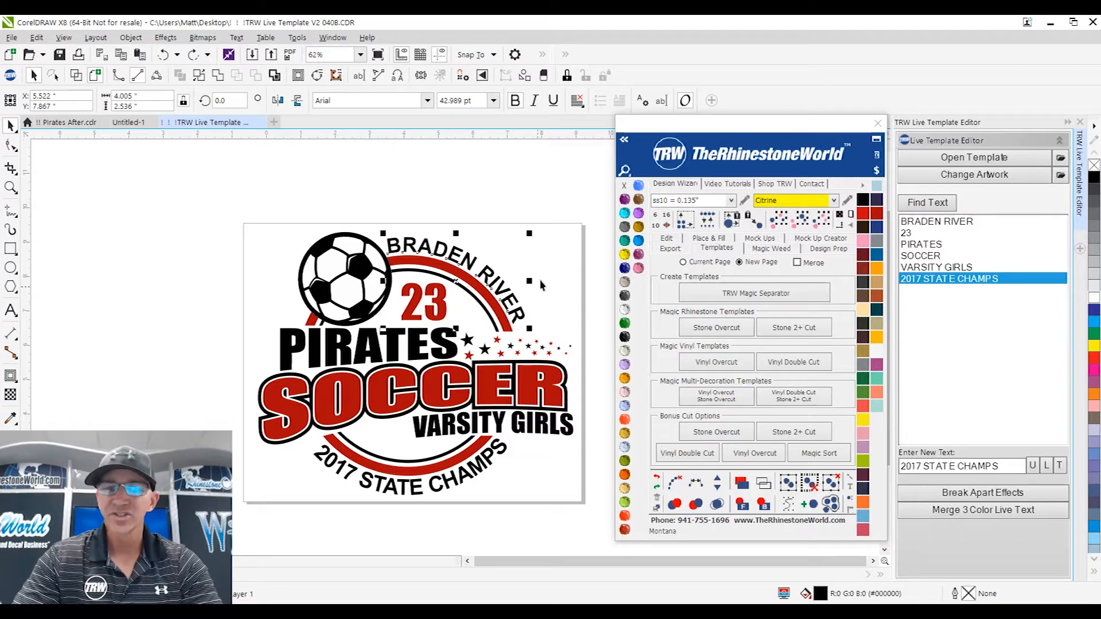
- Undo the Break Apart Effects and Merge 3 Color Live Text operations and clear the selection
click(550, 278)
key(Tab)
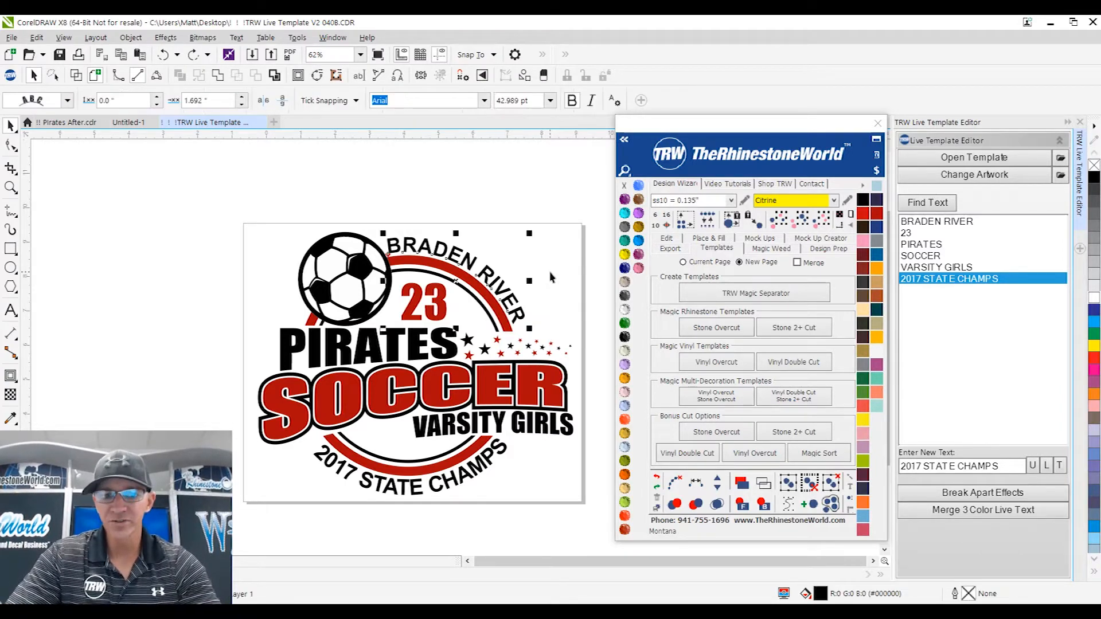
key(Tab)
click(501, 218)
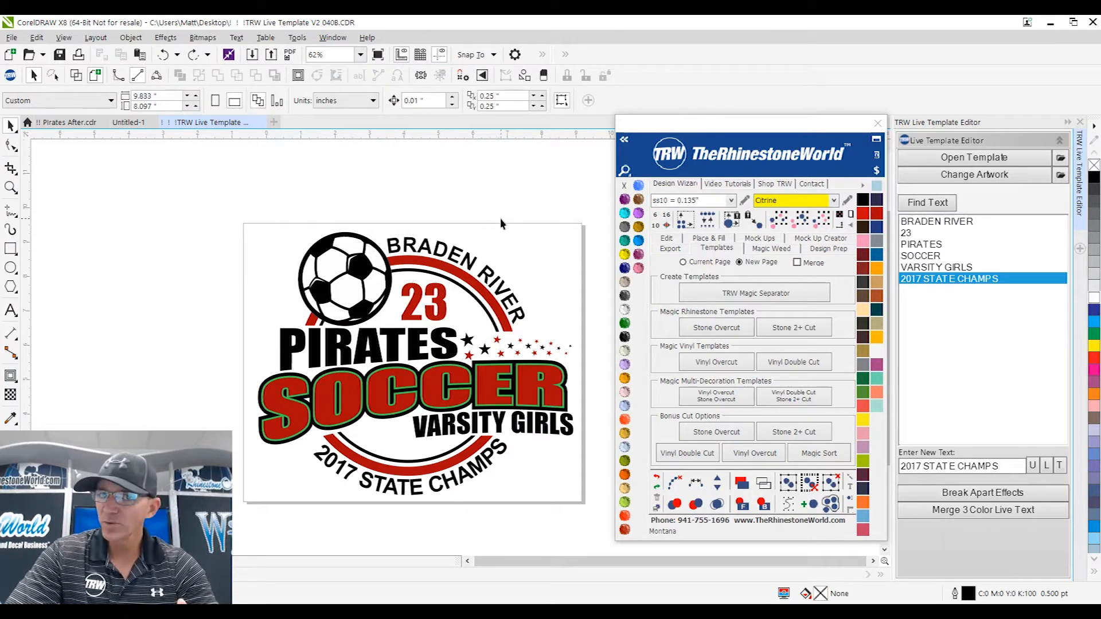
- Change the fill colour of the green contour around SOCCER to white
scroll(500, 218, down, 1)
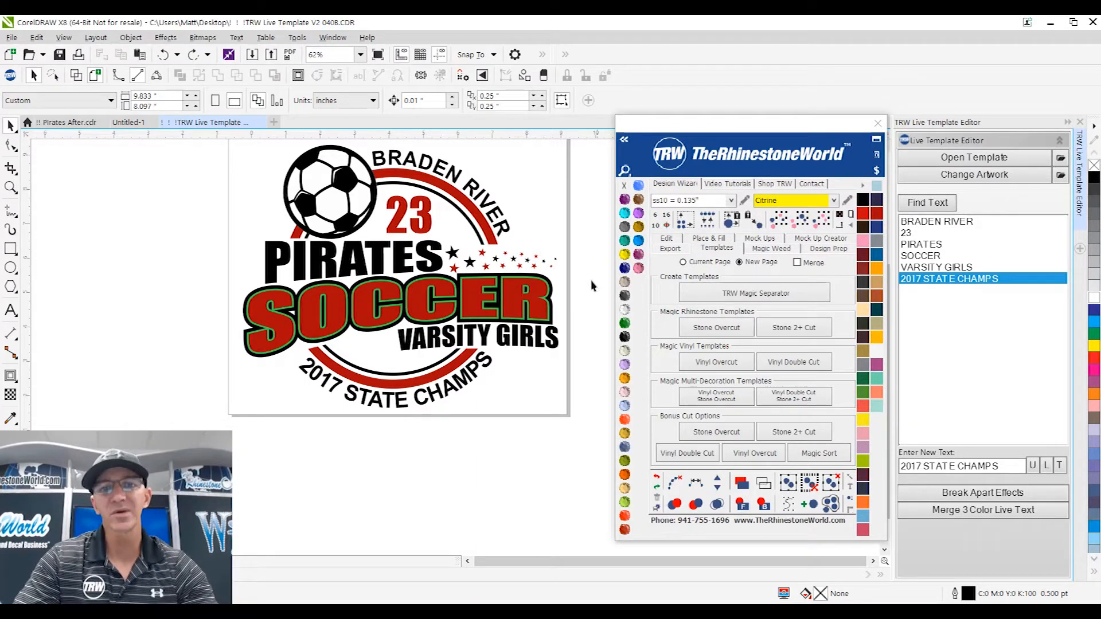
scroll(559, 287, up, 3)
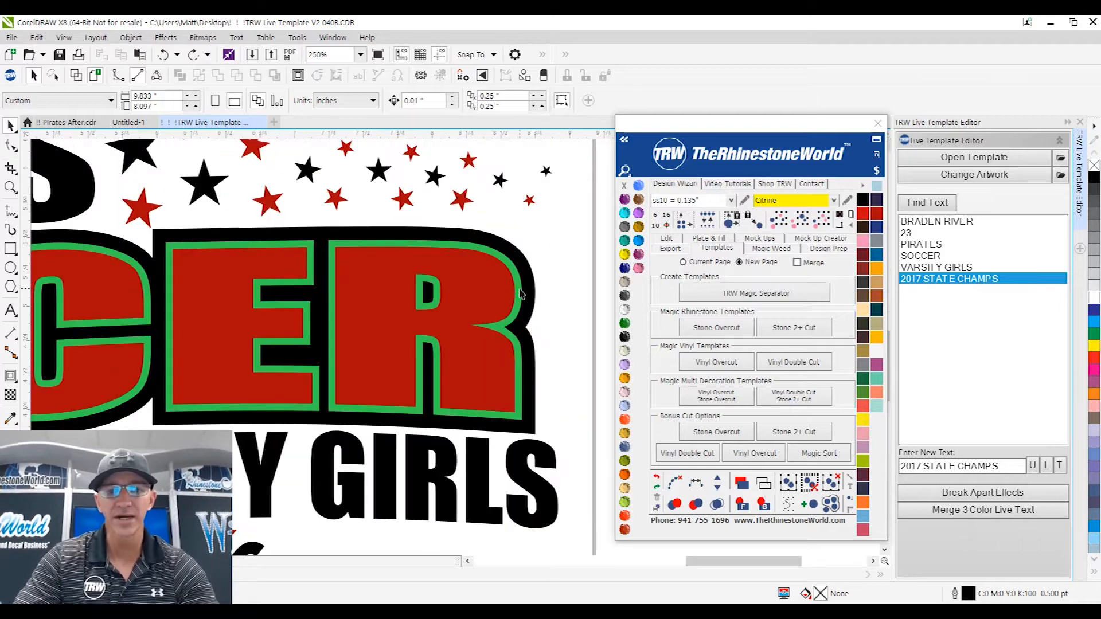
click(522, 291)
click(636, 100)
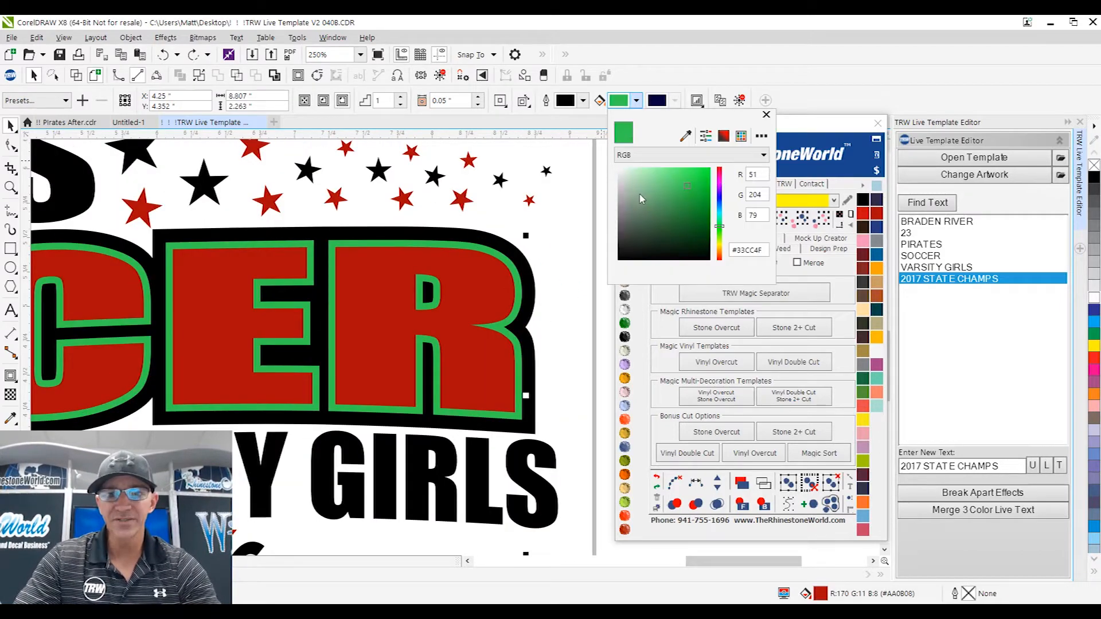
drag(609, 151, 608, 151)
click(559, 205)
scroll(536, 288, down, 2)
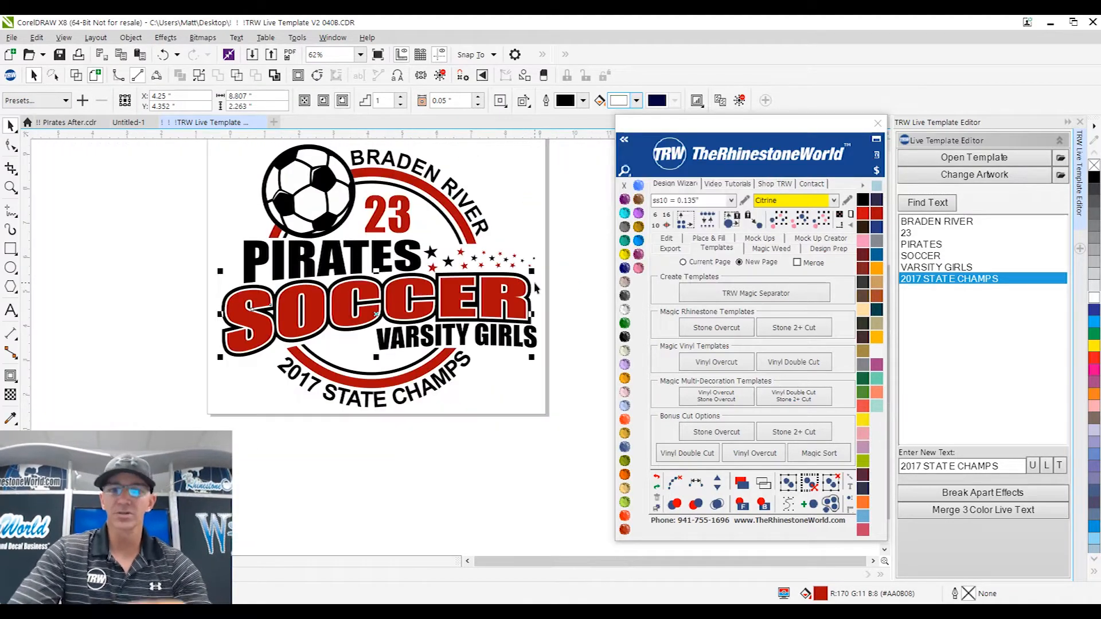
- Try moving the contoured SOCCER text up over PIRATES, undo the moves and clear the selection
click(543, 312)
mouse_move(514, 297)
mouse_down()
mouse_move(509, 341)
mouse_move(524, 279)
mouse_up()
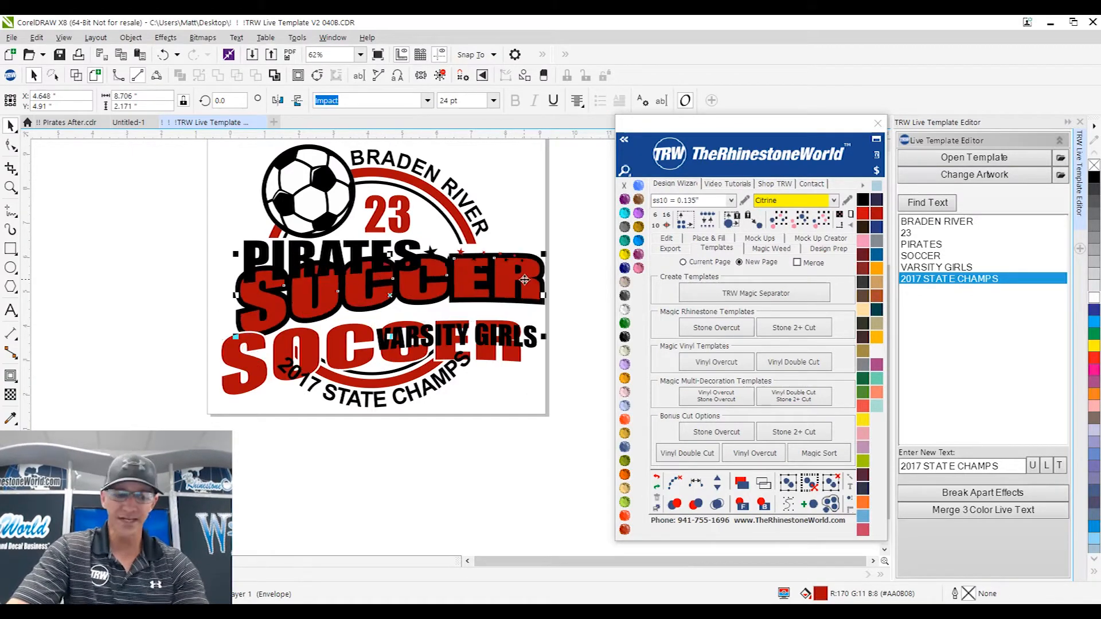
key(ctrl+z)
key(ctrl+z)
click(554, 300)
scroll(553, 302, down, 1)
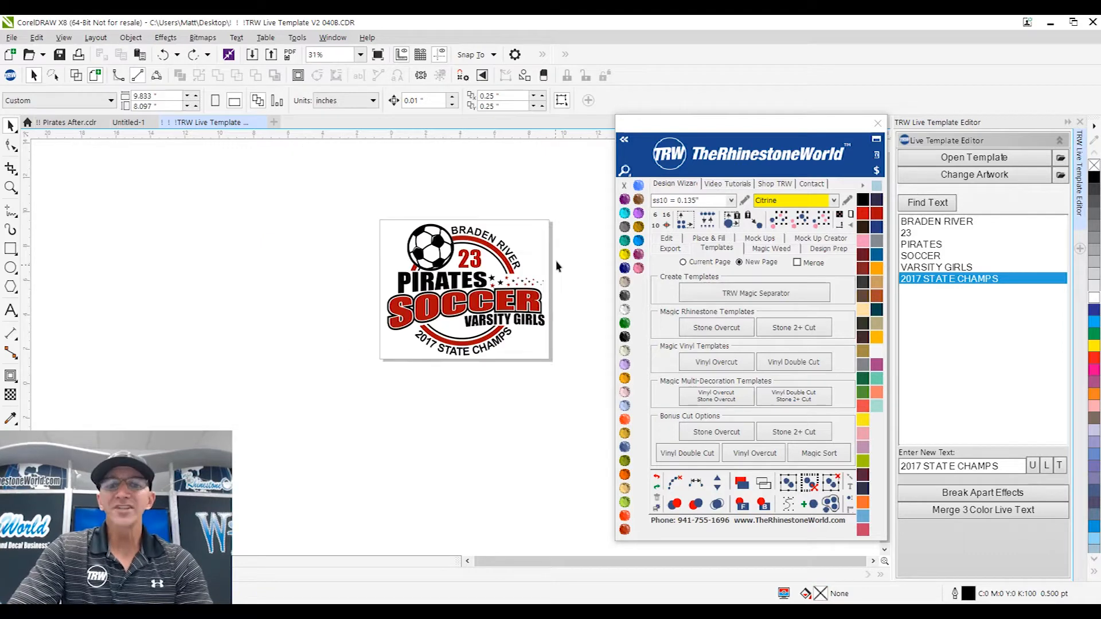
- Find the template's text again and replace SOCCER with FOOTBALL
scroll(556, 262, up, 1)
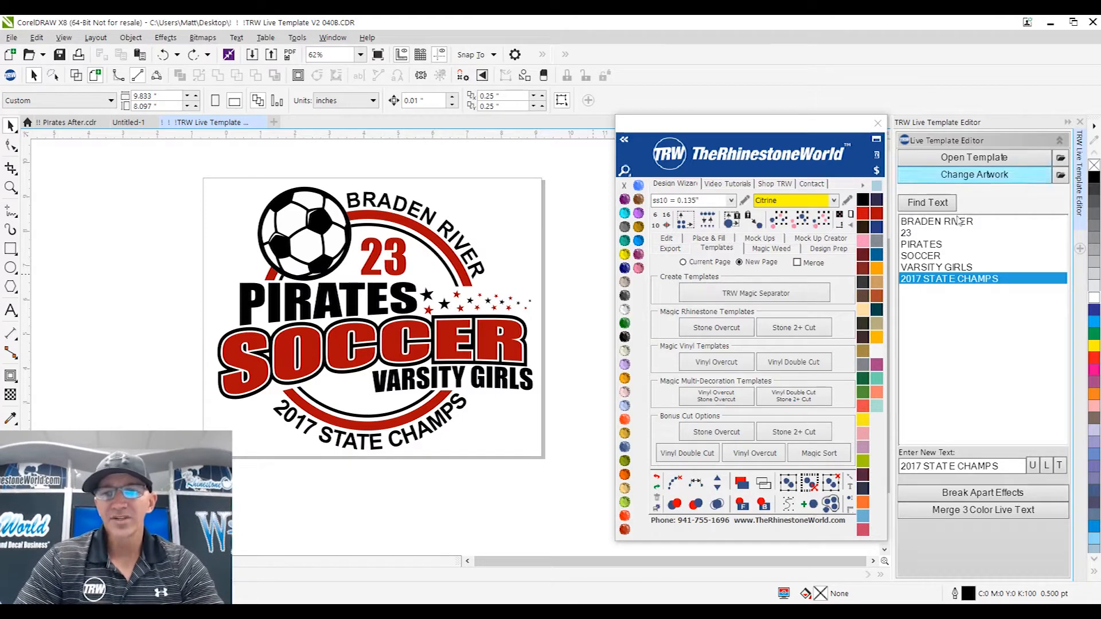
click(939, 208)
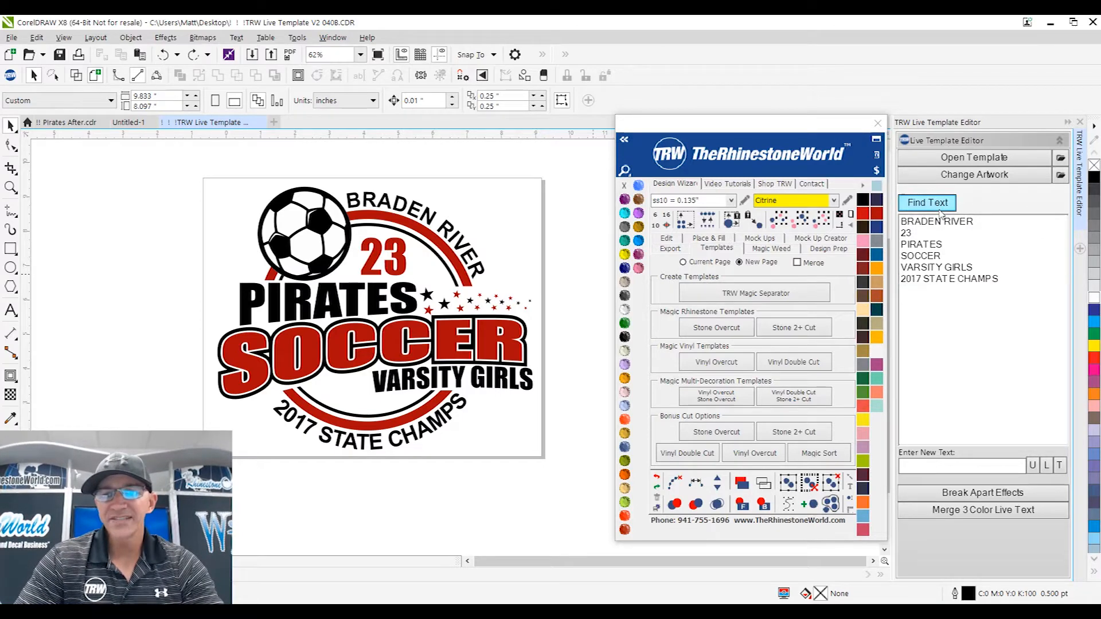
click(928, 254)
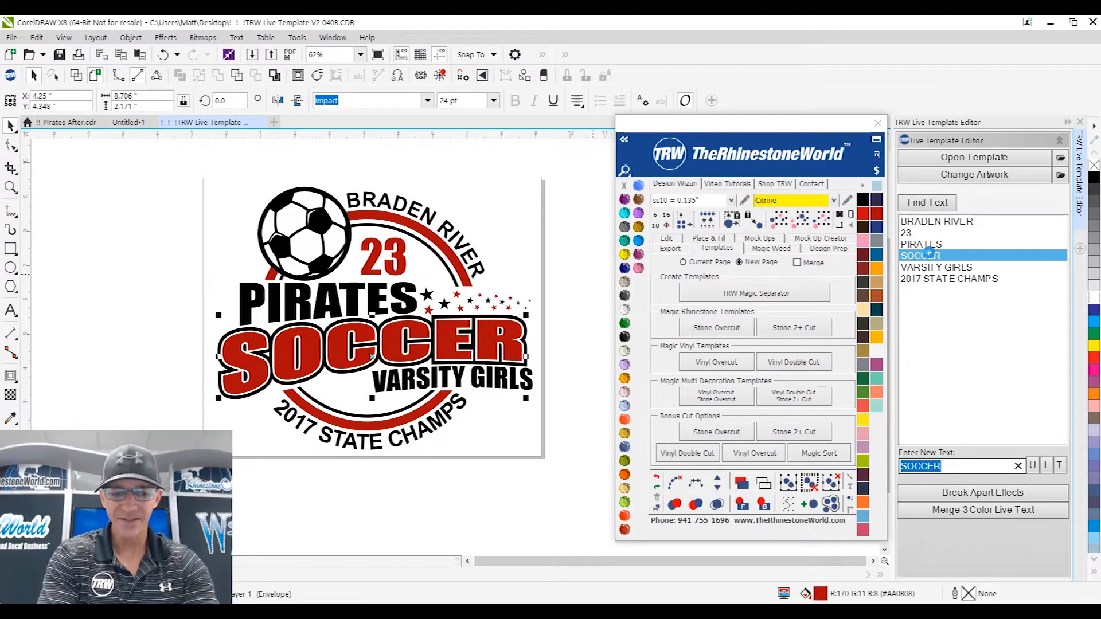
text(FOOTBA)
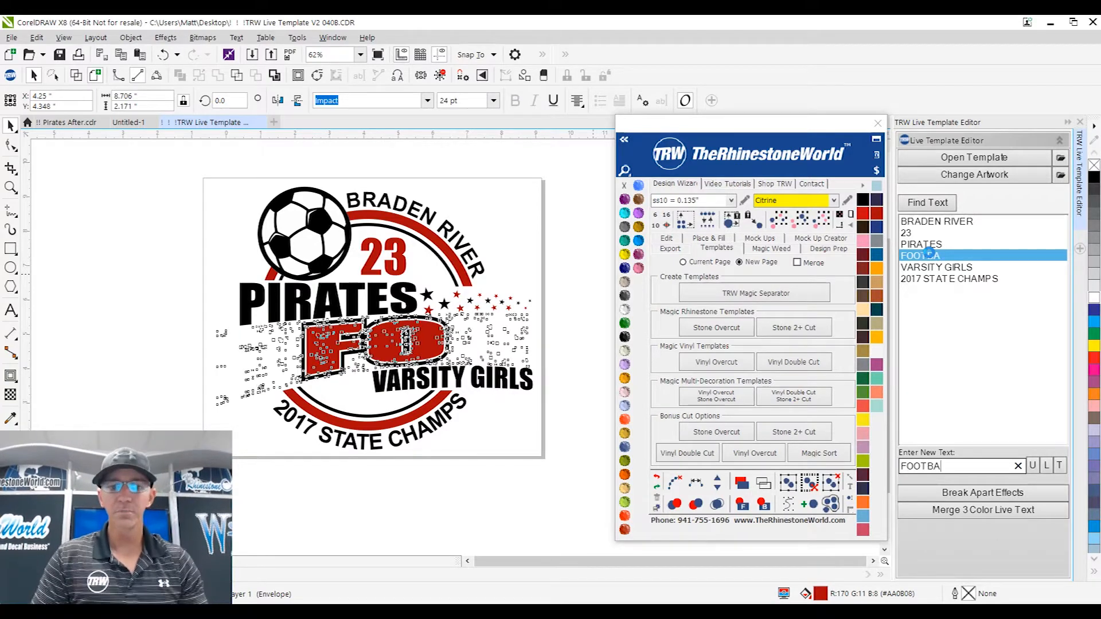
text(LL)
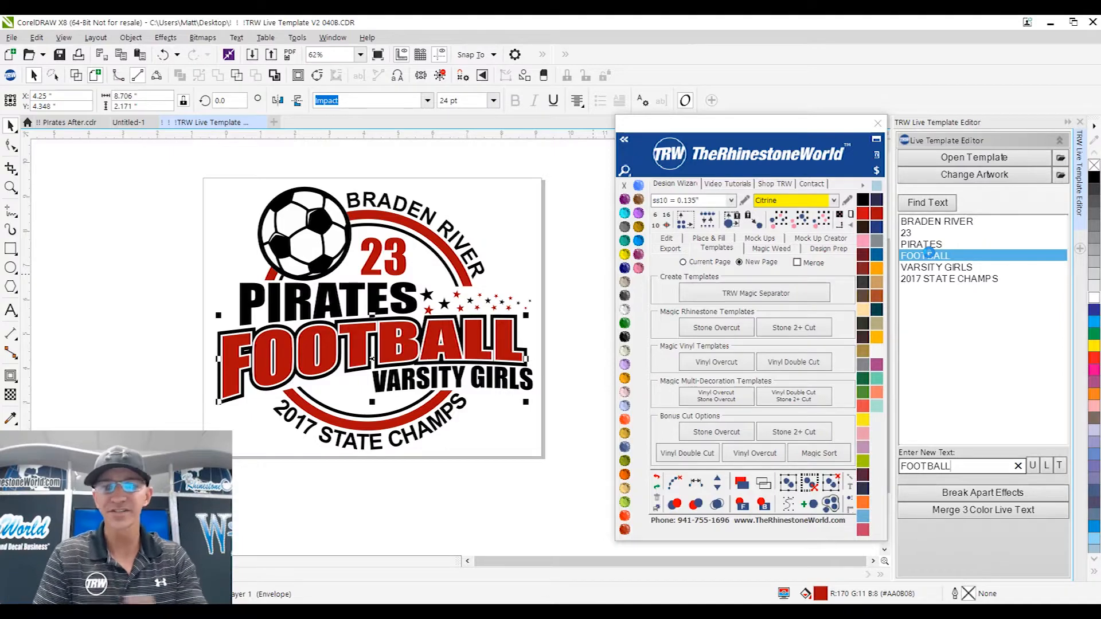
- Replace the soccer ball artwork with the Football 001A1 TRW LT2 clipart
click(326, 231)
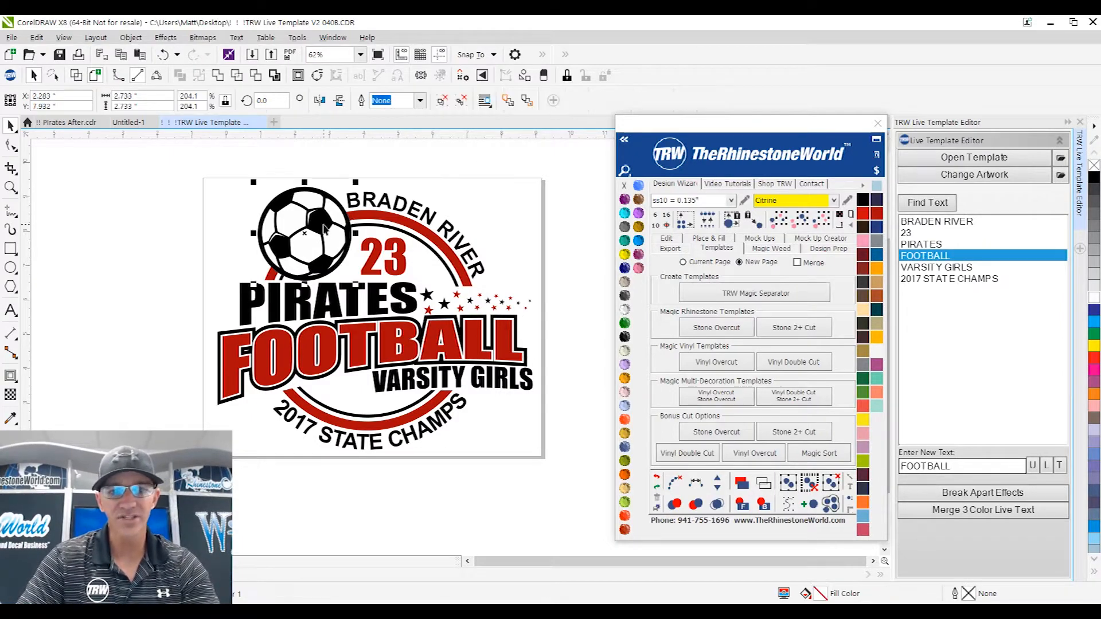
click(1027, 174)
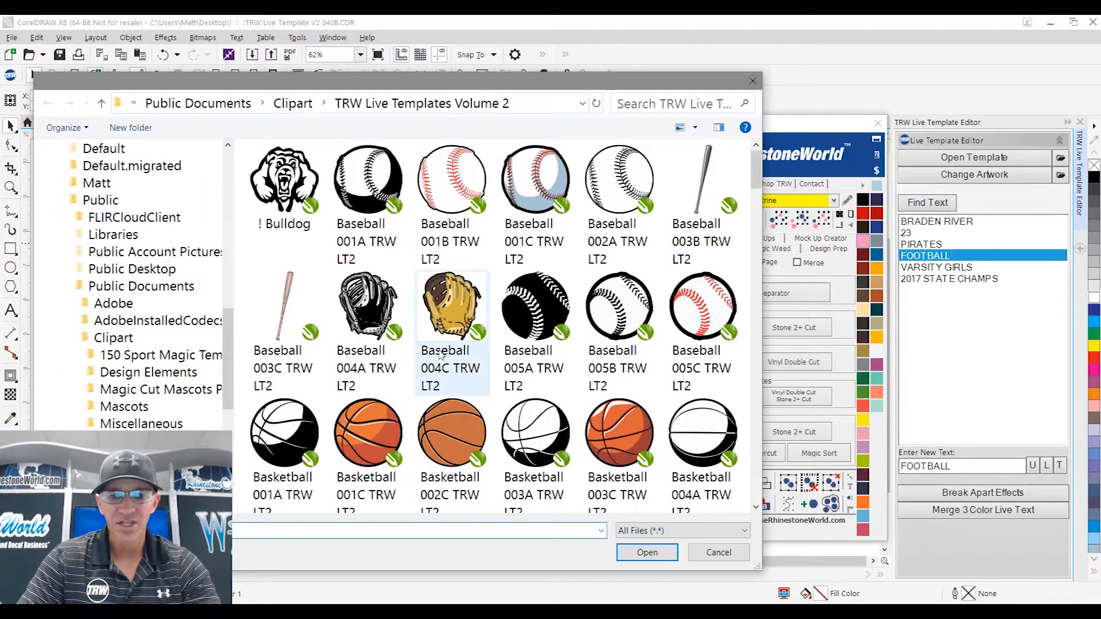
scroll(438, 359, down, 5)
scroll(437, 360, down, 6)
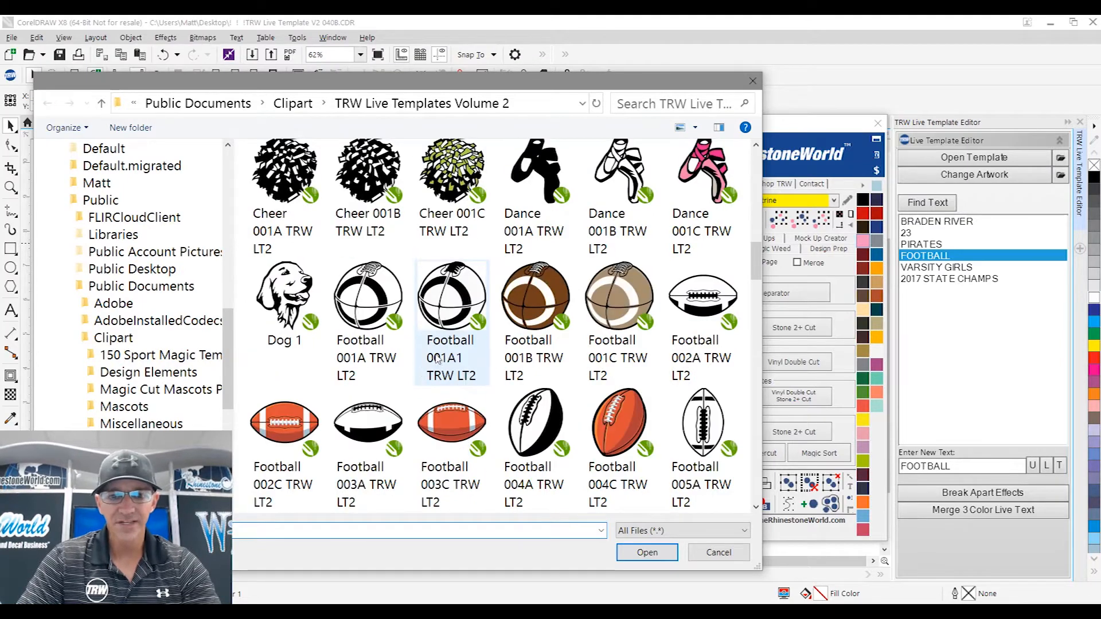
double_click(468, 310)
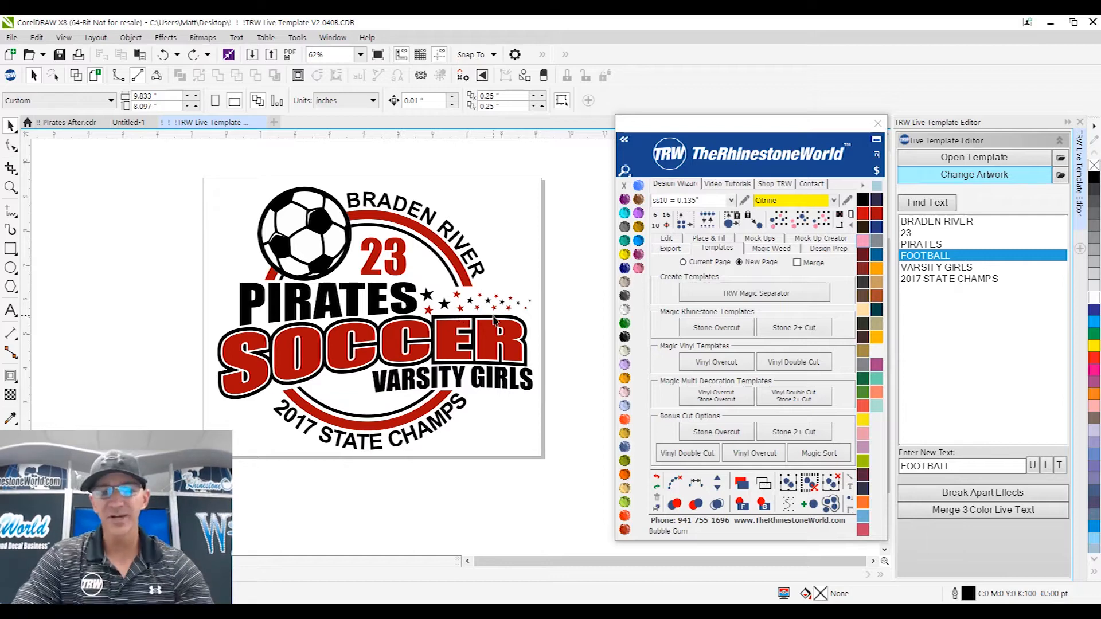
- Try moving the red SOCCER text down over VARSITY GIRLS and undo the moves
drag(505, 351, 523, 410)
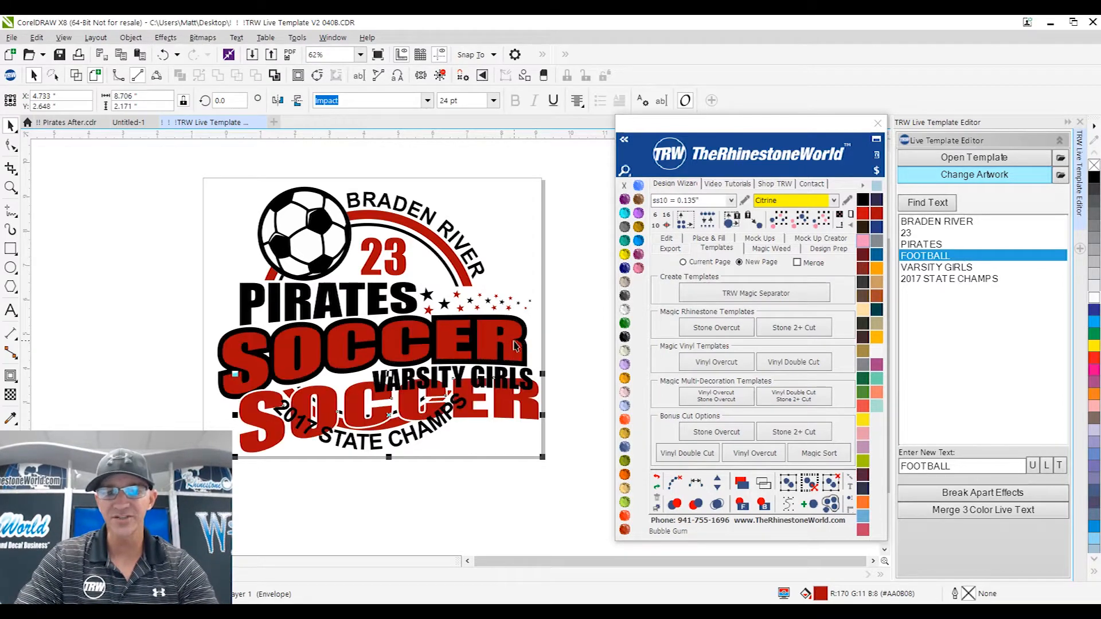
key(ctrl+z)
key(ctrl+z)
key(ctrl+z)
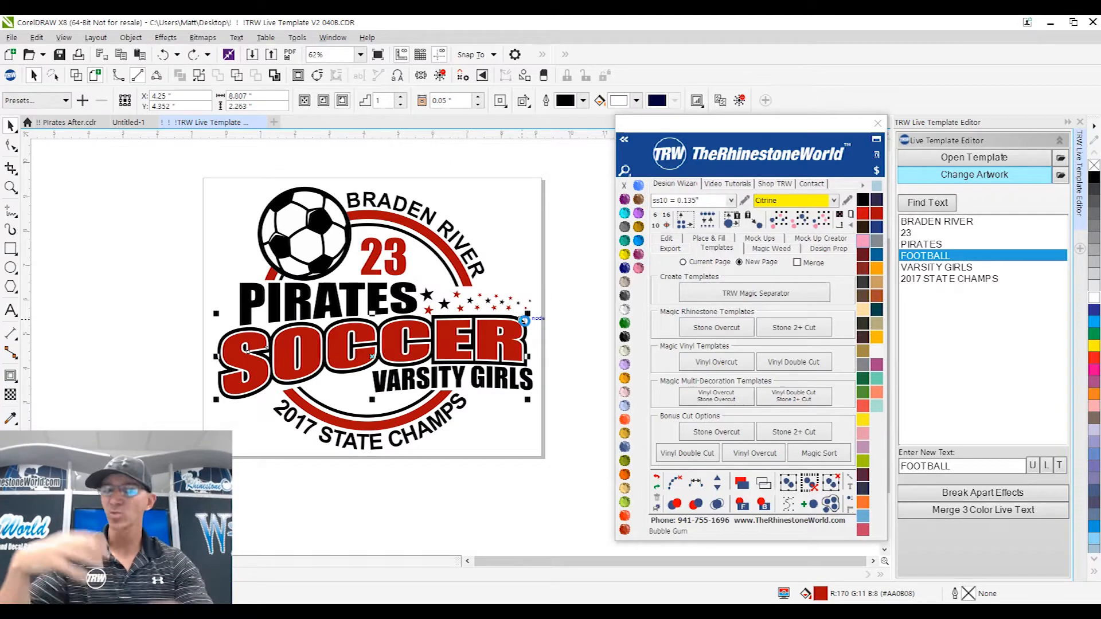
- Select the complete design with the white SOCCER contour and apply Merge 3 Color Live Text to it
scroll(524, 320, down, 2)
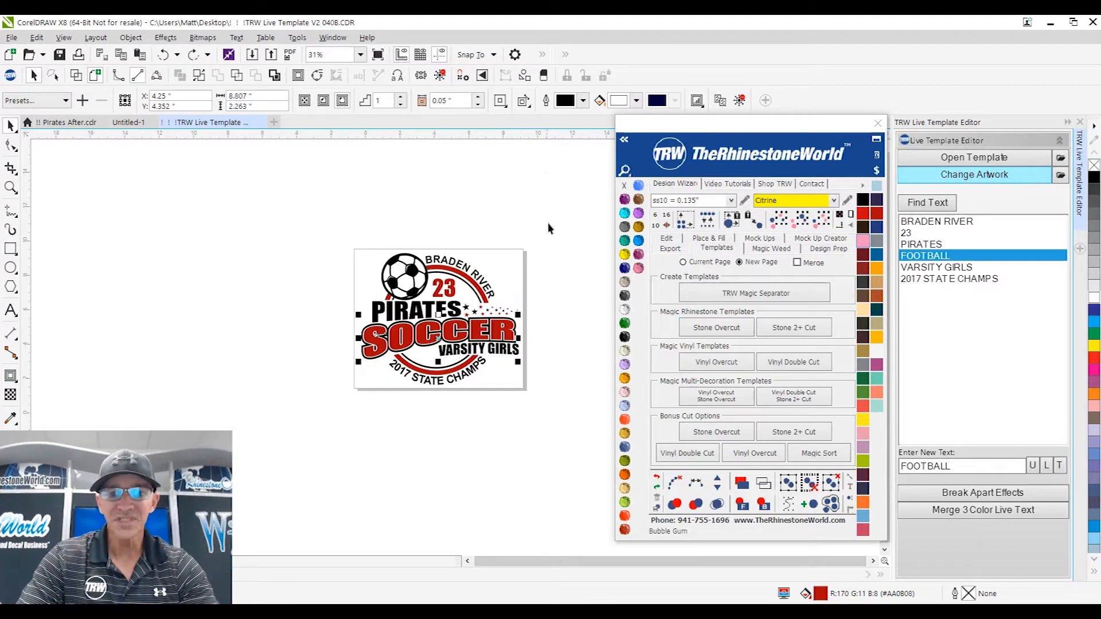
drag(550, 206, 273, 463)
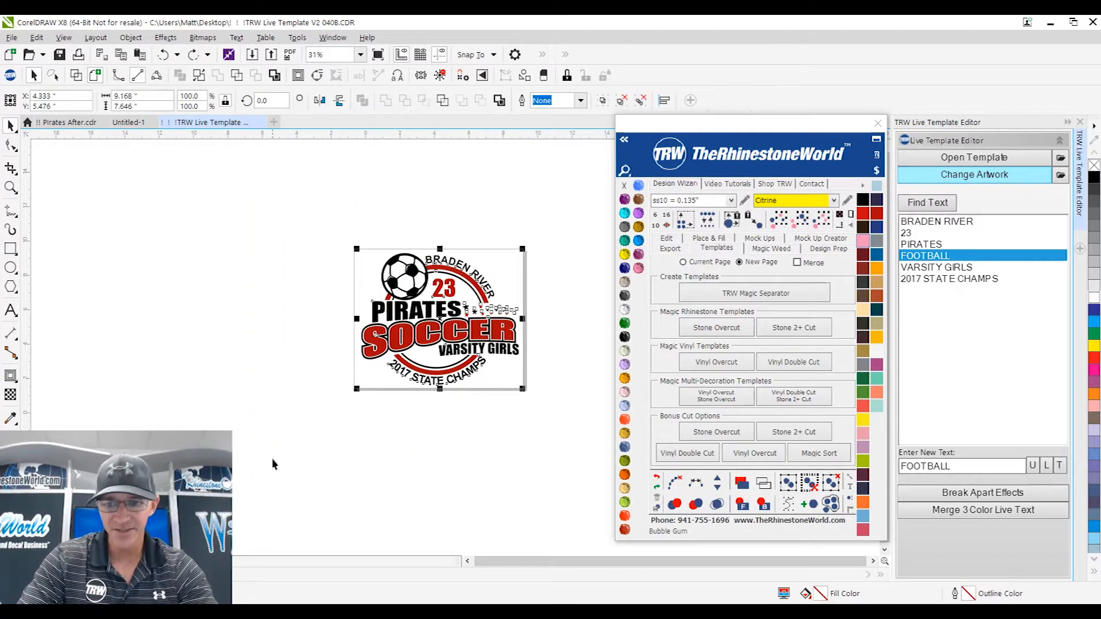
click(978, 516)
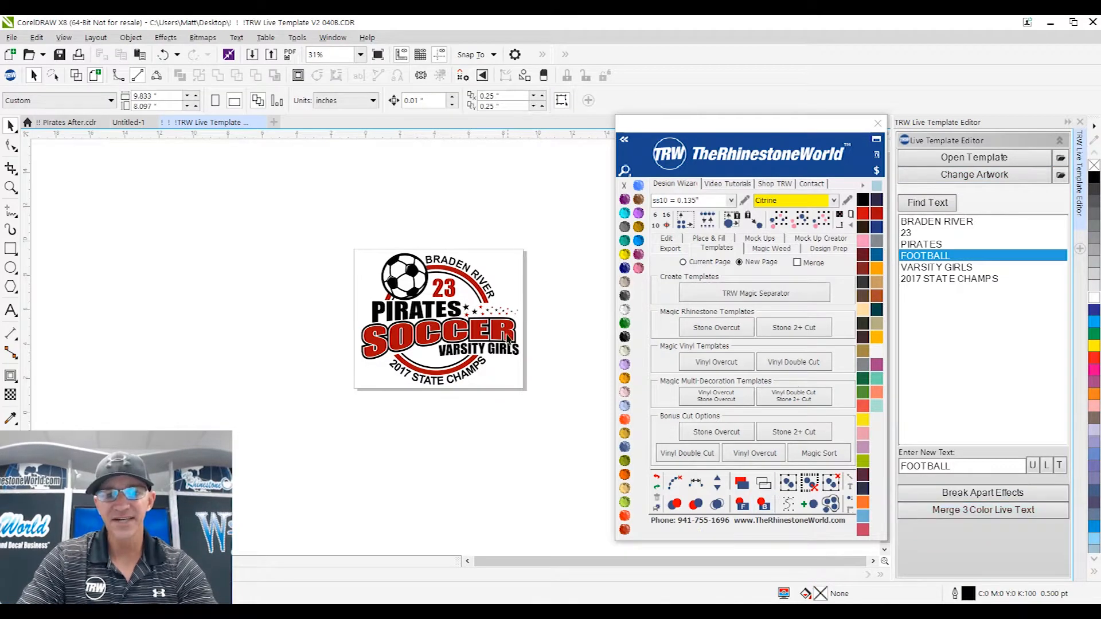
- Pull the merged red SOCCER text and its black outline apart to test them, undo the moves and clear the selection
scroll(510, 335, up, 4)
drag(510, 336, 471, 423)
click(507, 332)
drag(540, 310, 571, 273)
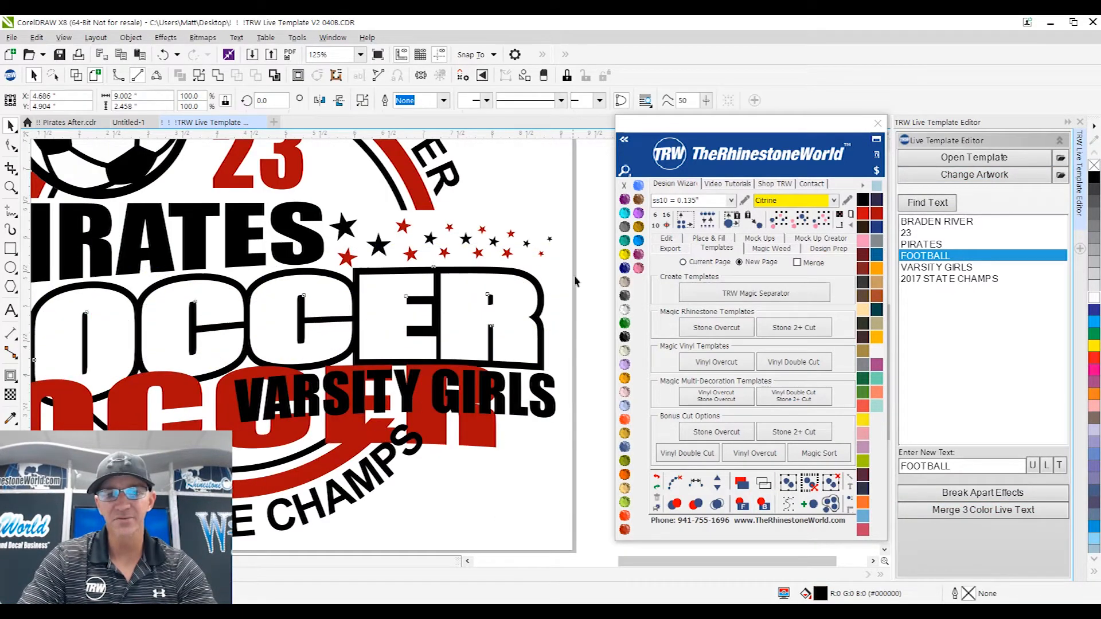
key(ctrl+z)
key(ctrl+z)
click(583, 362)
scroll(505, 362, down, 1)
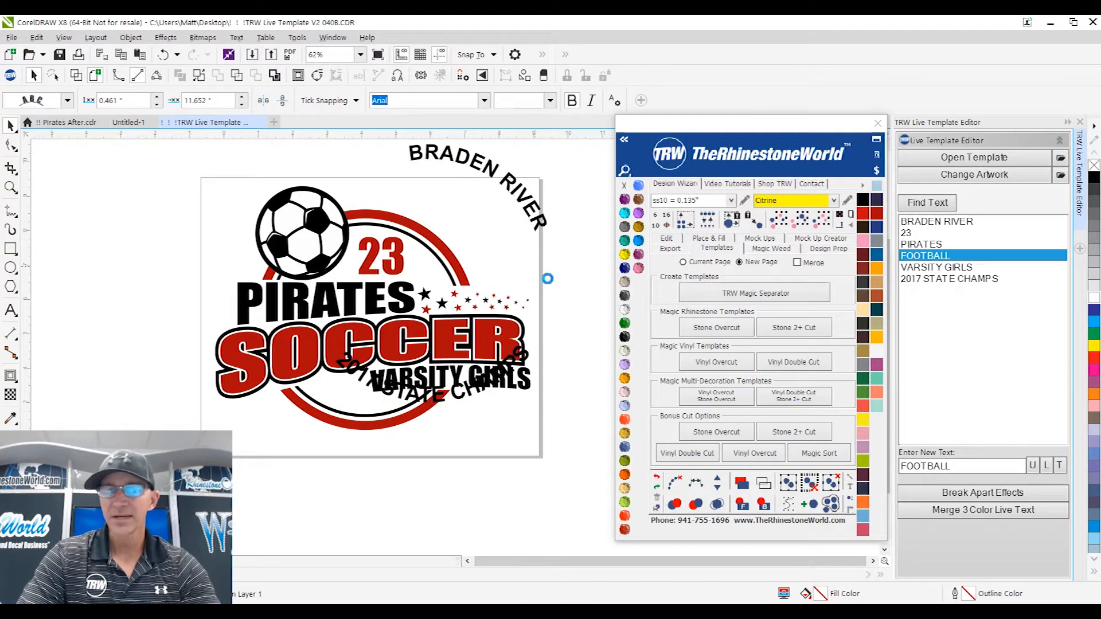
- Select the complete design and apply Break Apart Effects to it
scroll(552, 281, down, 2)
drag(560, 218, 408, 376)
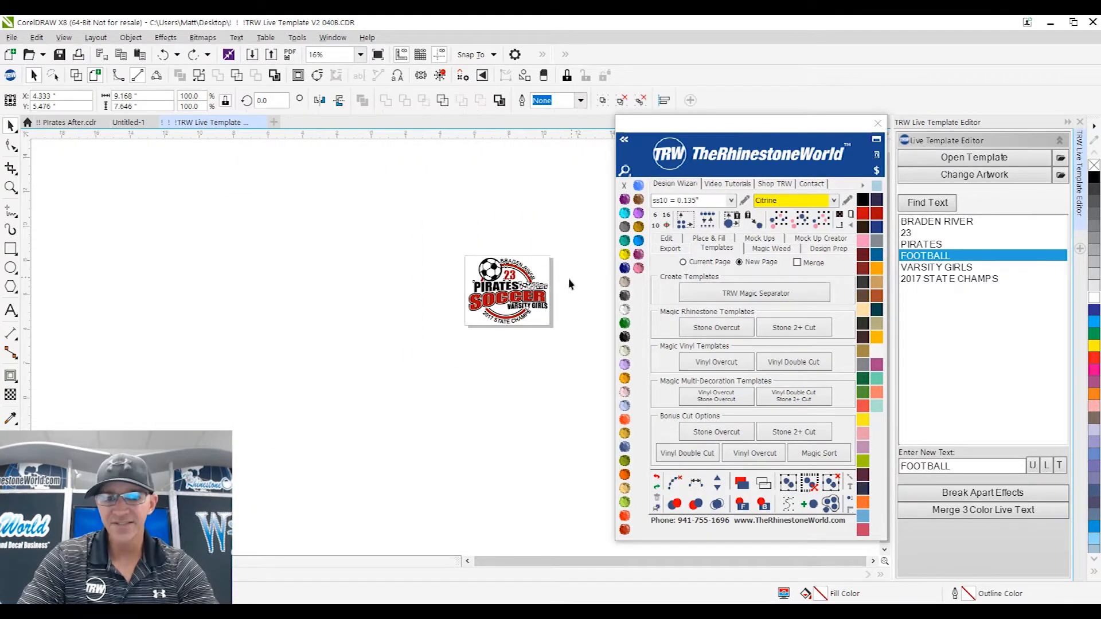
scroll(568, 286, up, 1)
click(984, 493)
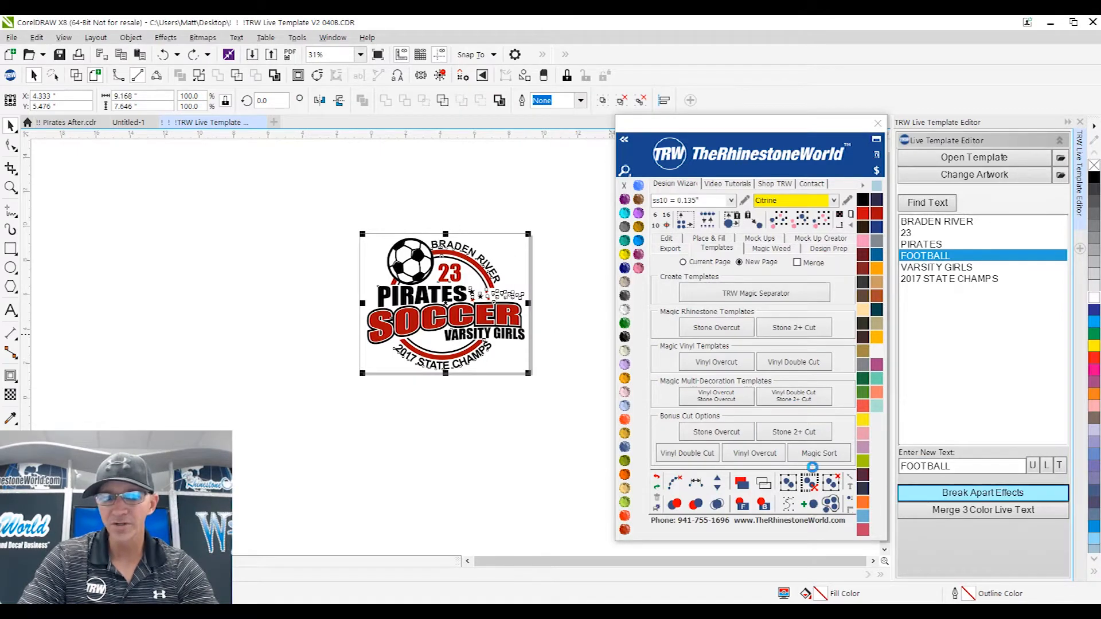
- Try moving the curved BRADEN RIVER and 2017 STATE CHAMPS texts outward from the circle and undo the moves
scroll(494, 291, up, 2)
click(531, 226)
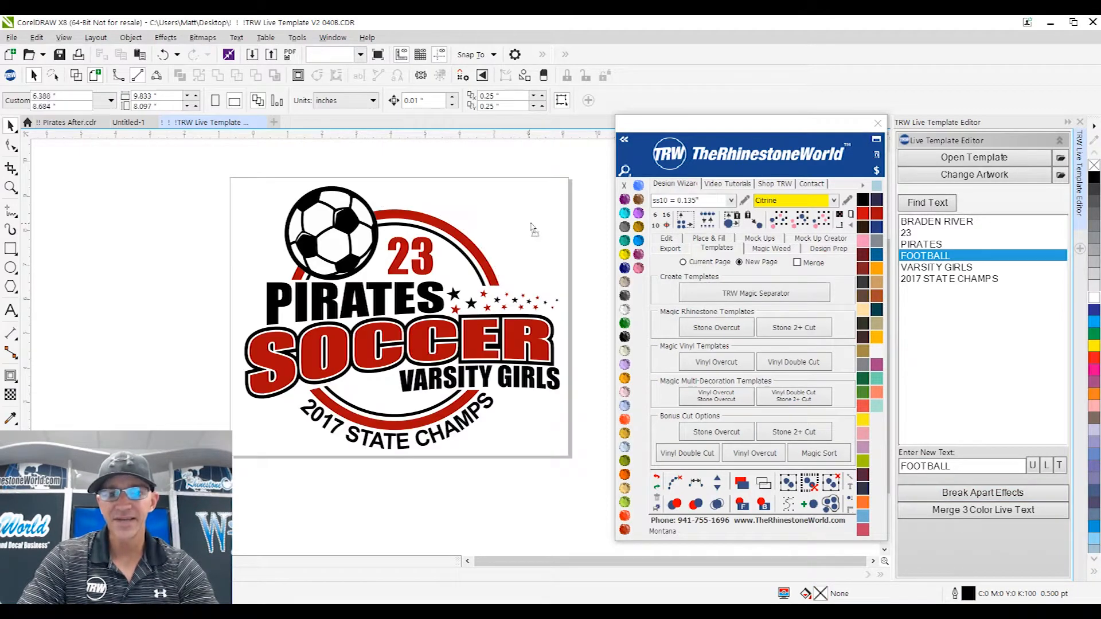
click(488, 405)
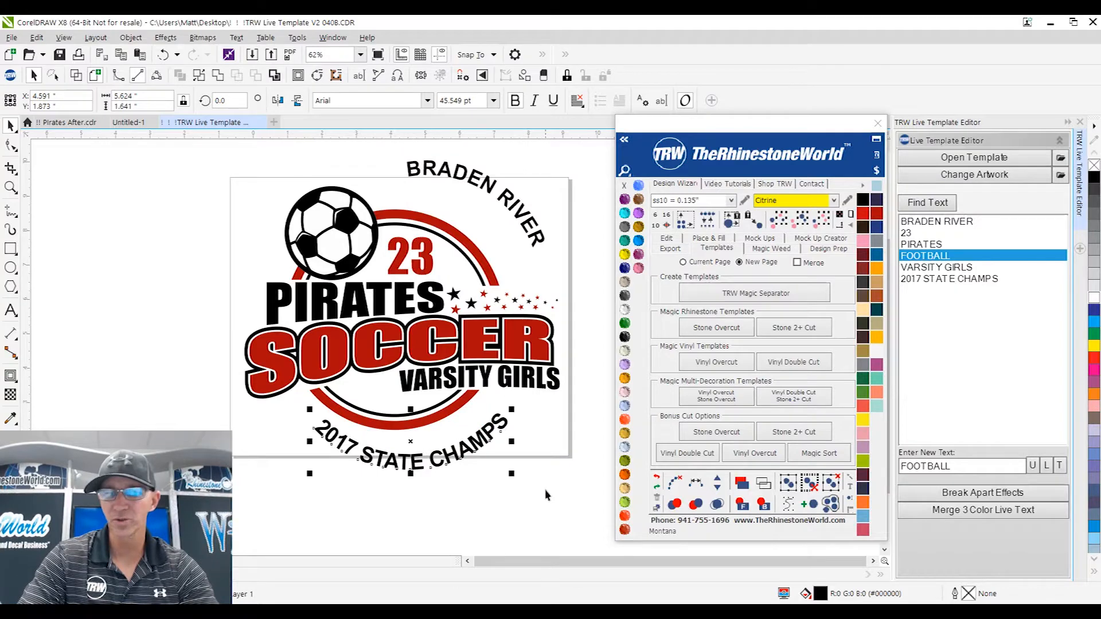
key(ctrl+z)
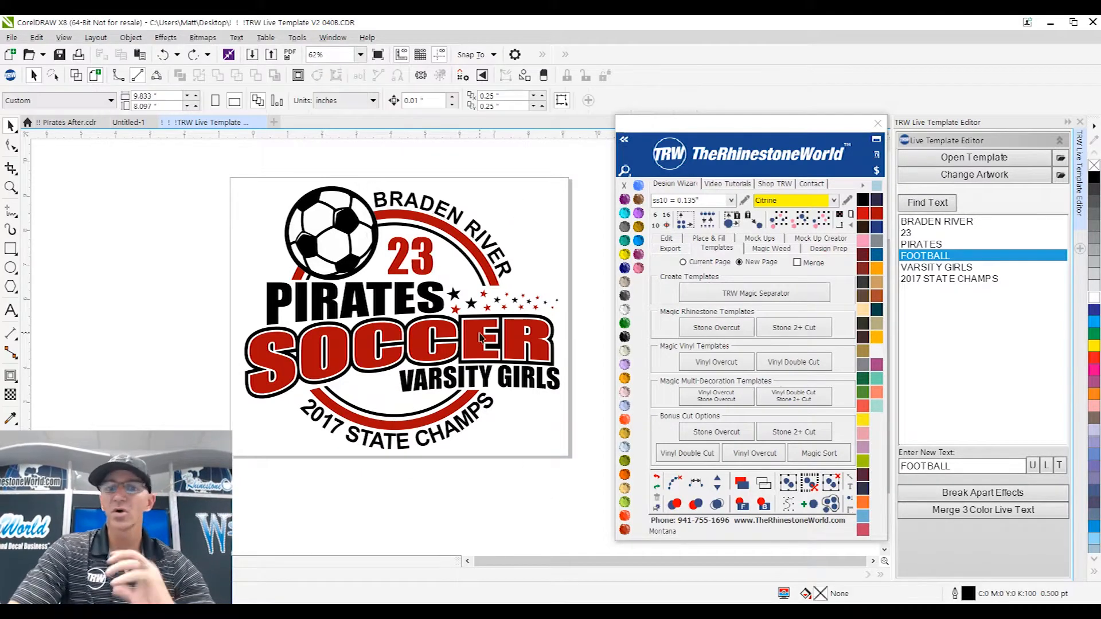
- Inspect the design's outlines in wireframe view around the soccer ball, number and lettering, and return to the full-colour view
click(763, 483)
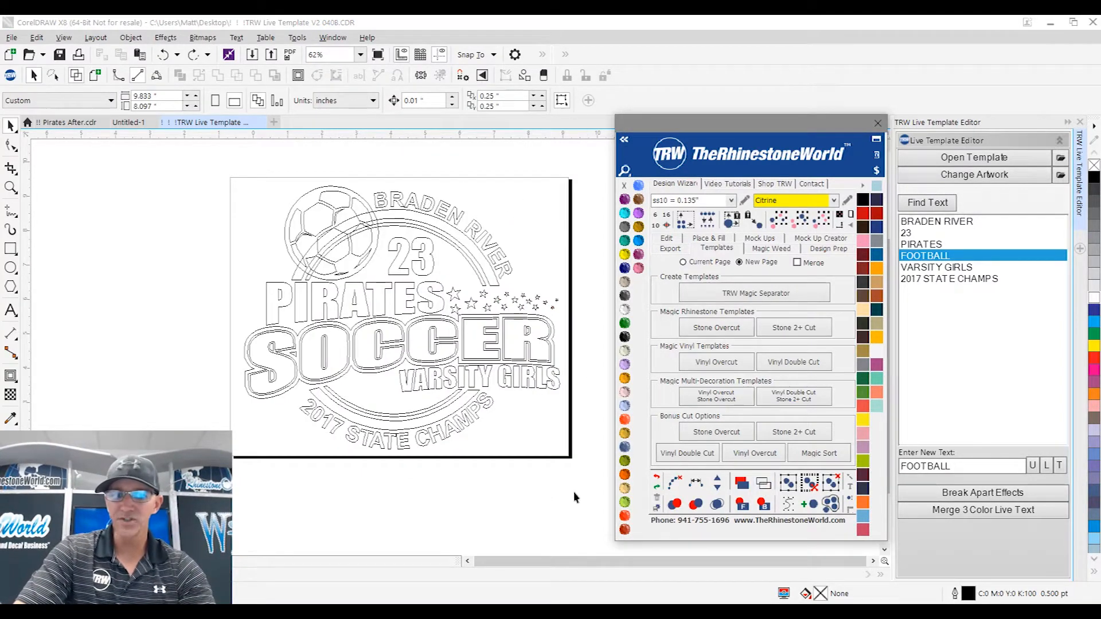
scroll(450, 219, up, 2)
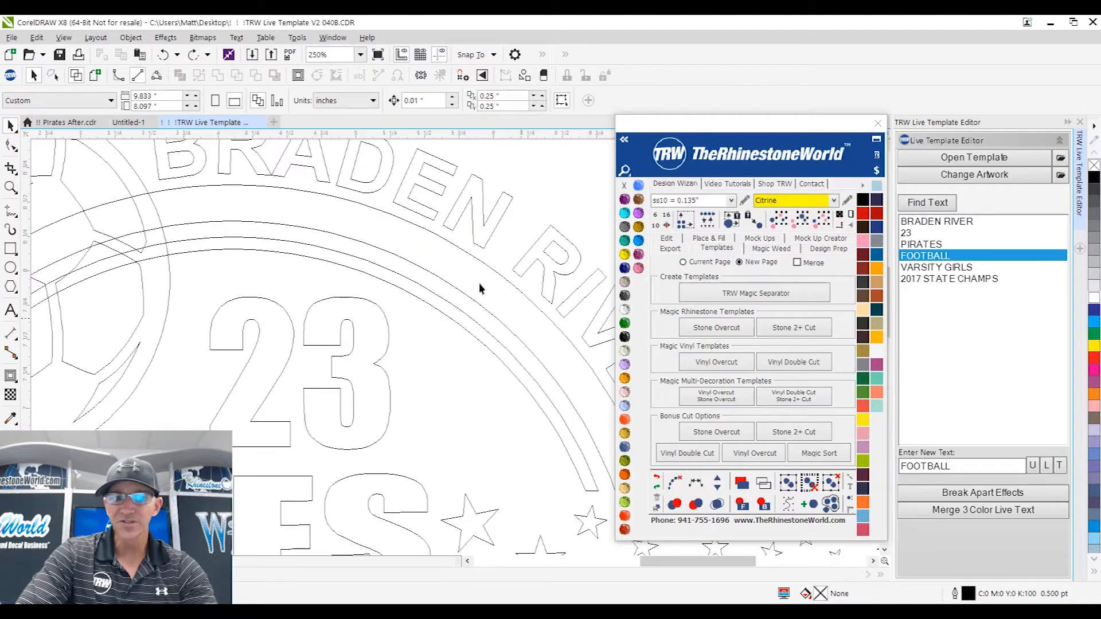
scroll(411, 222, down, 1)
scroll(448, 430, down, 2)
scroll(451, 430, up, 2)
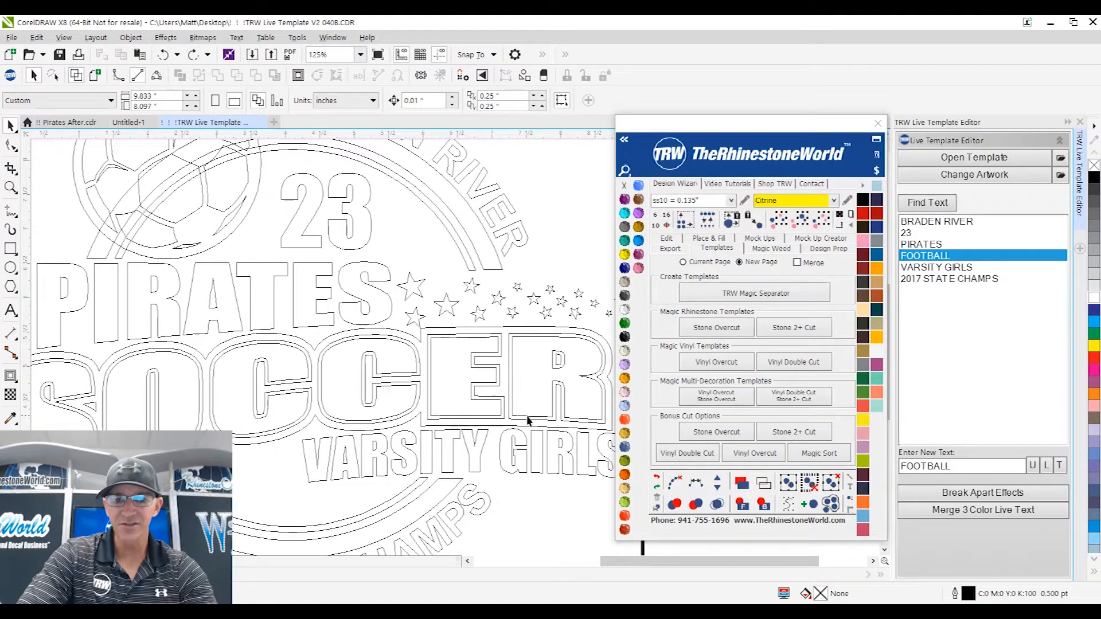
scroll(474, 414, down, 1)
scroll(330, 299, up, 2)
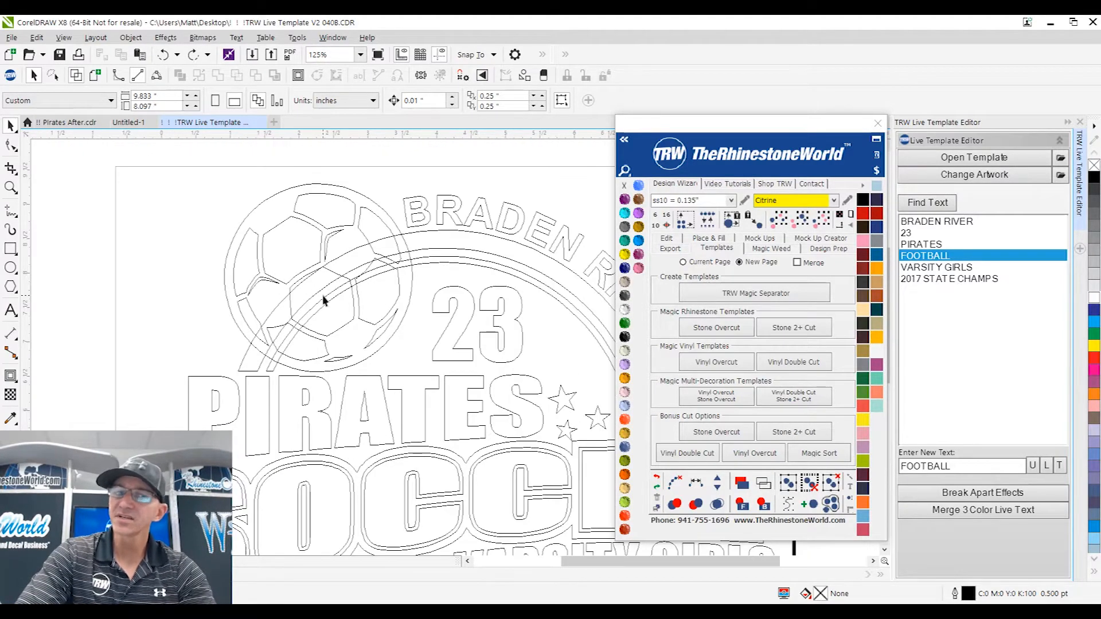
scroll(326, 295, down, 1)
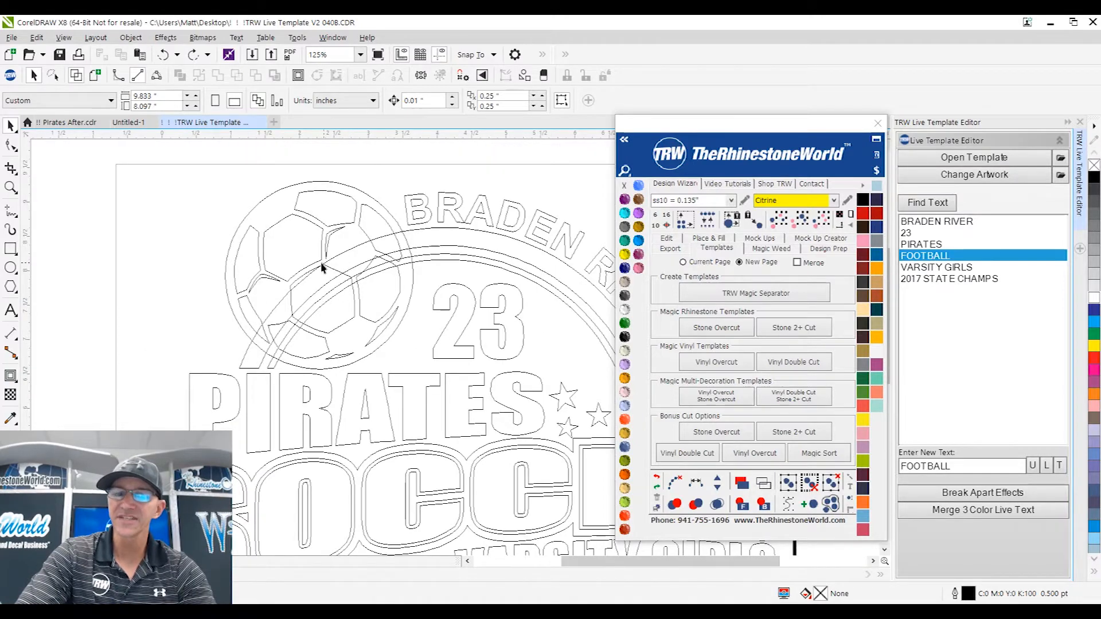
scroll(322, 267, up, 1)
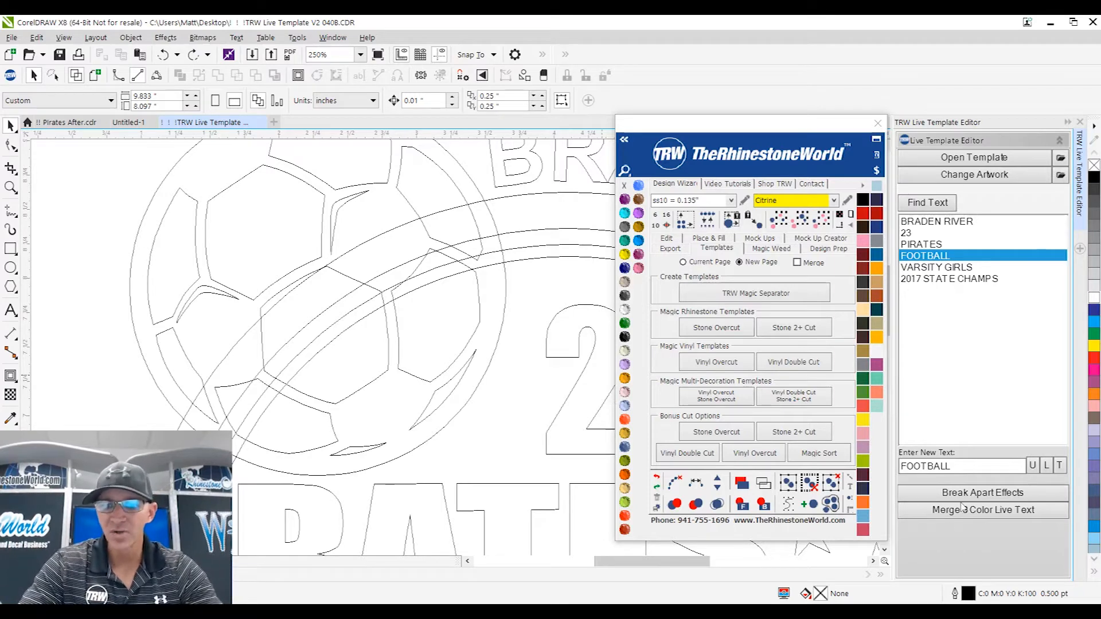
click(741, 483)
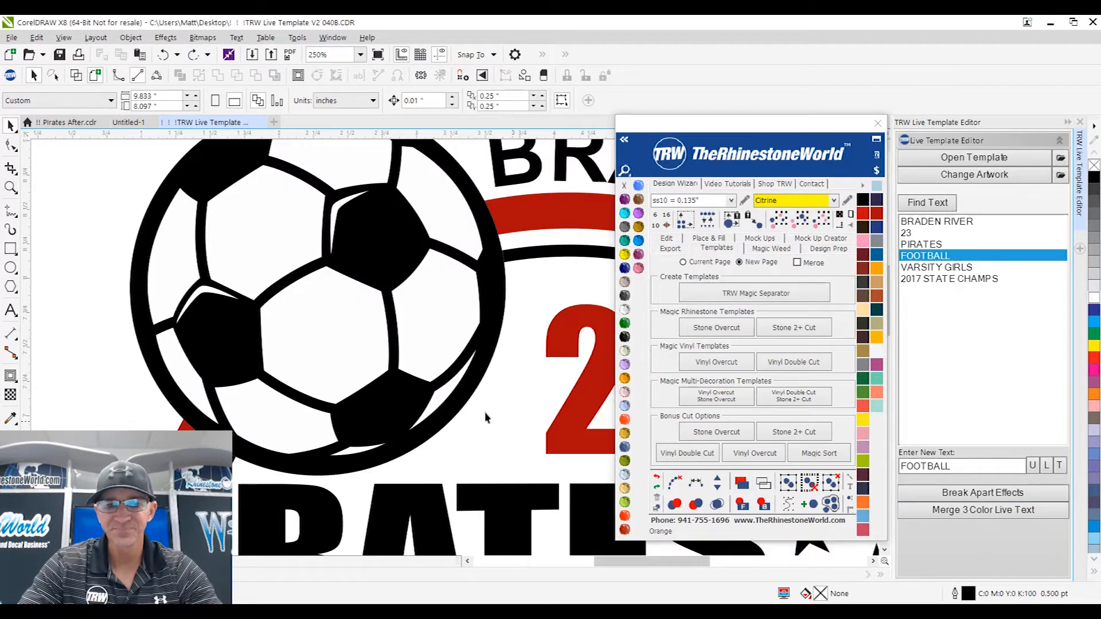
- Nudge the soccer ball up and to the left, away from PIRATES, until its centre is at about X 2.103", Y 8.102"
scroll(484, 412, down, 2)
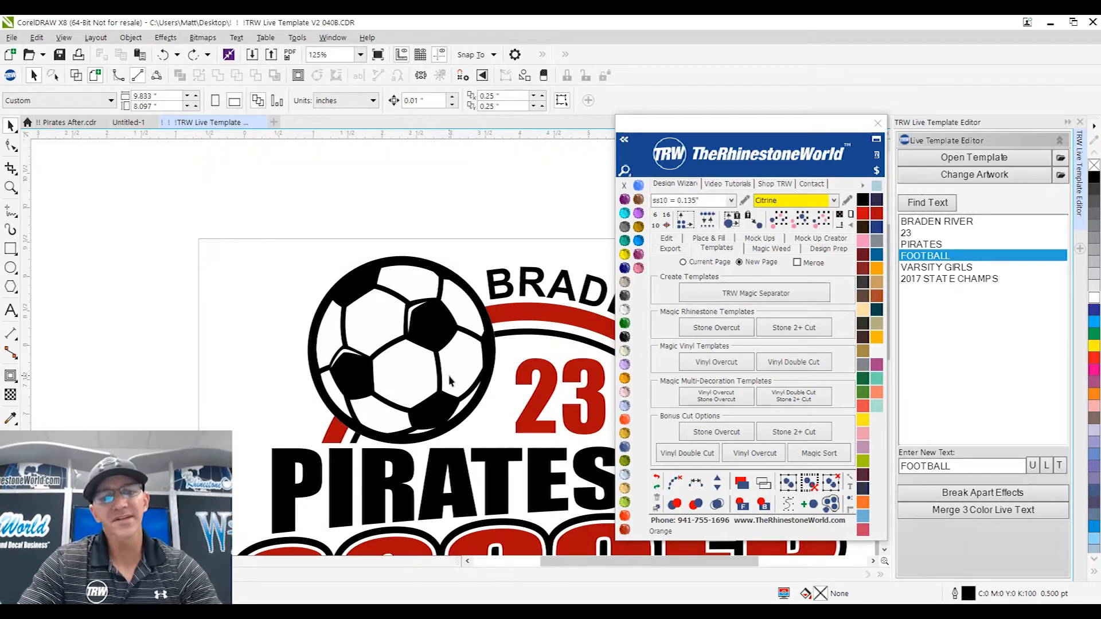
scroll(424, 447, up, 2)
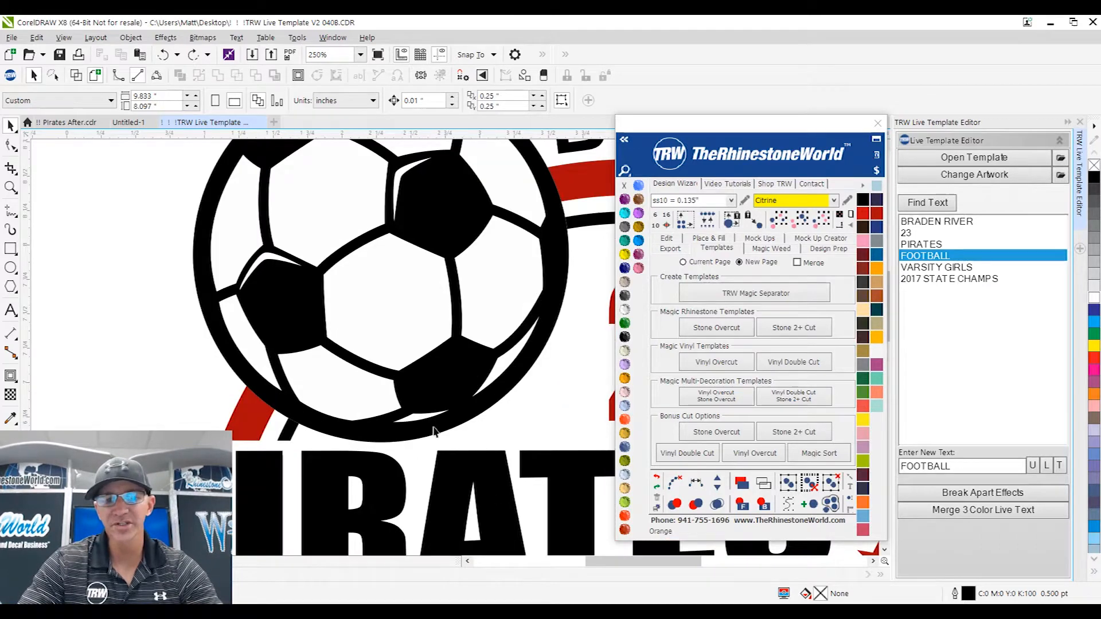
scroll(441, 416, down, 2)
click(442, 410)
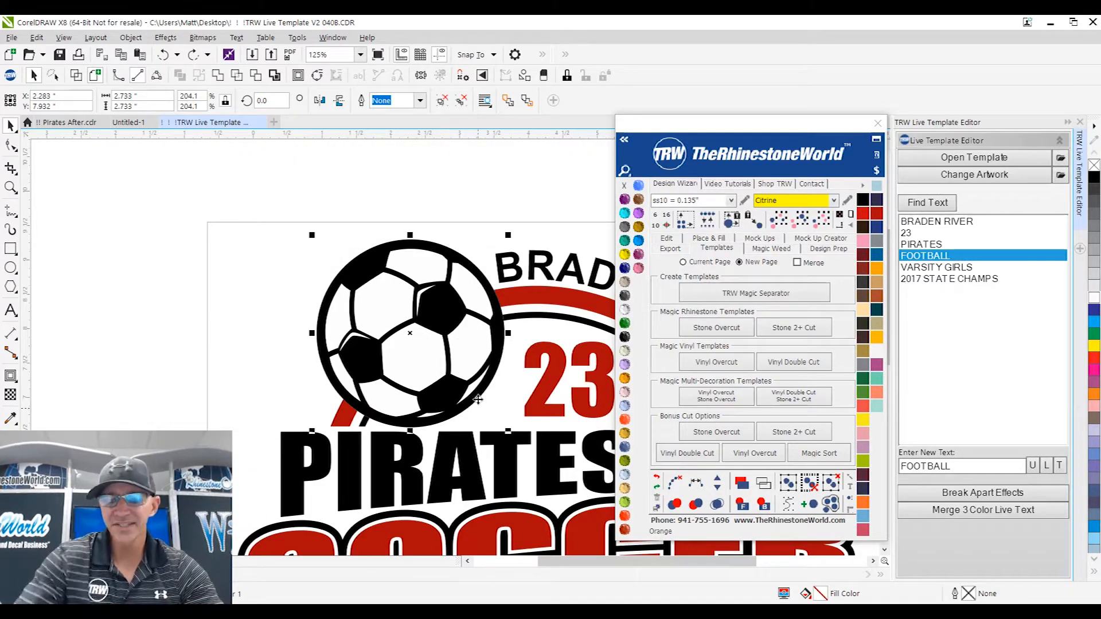
key(Up)
key(Up)
key(Left)
key(Left)
key(Left)
key(Left)
key(Left)
key(Left)
key(Left)
key(Left)
key(Left)
key(Up)
key(Up)
key(Up)
key(Up)
key(Up)
key(Up)
key(Left)
key(Left)
key(Up)
key(Up)
key(Up)
key(Up)
key(Up)
key(Up)
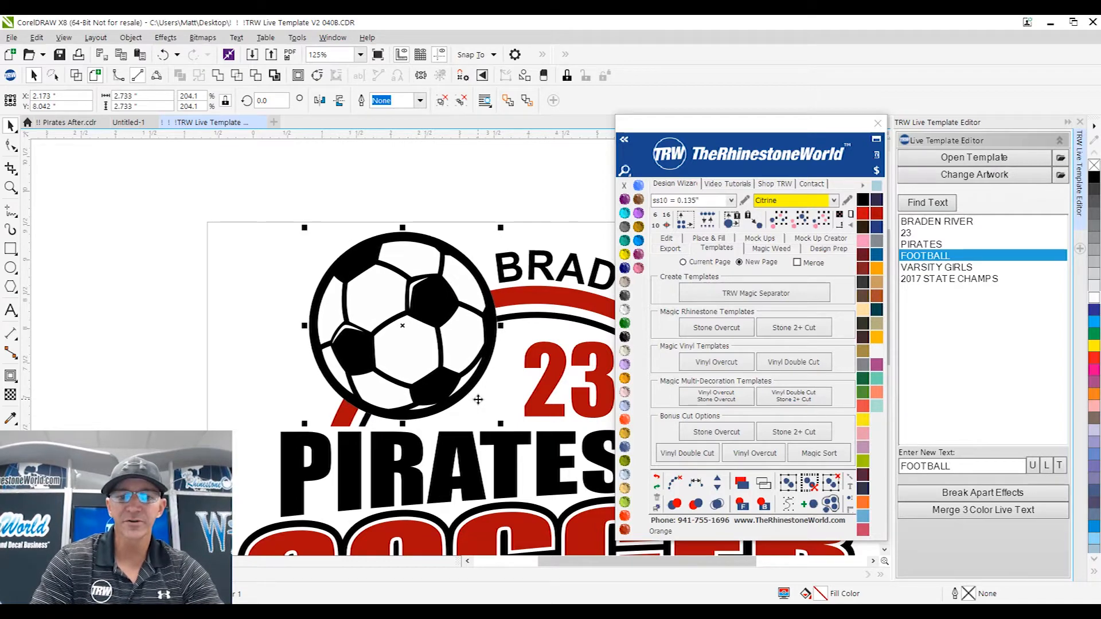
key(Left)
key(Up)
key(Up)
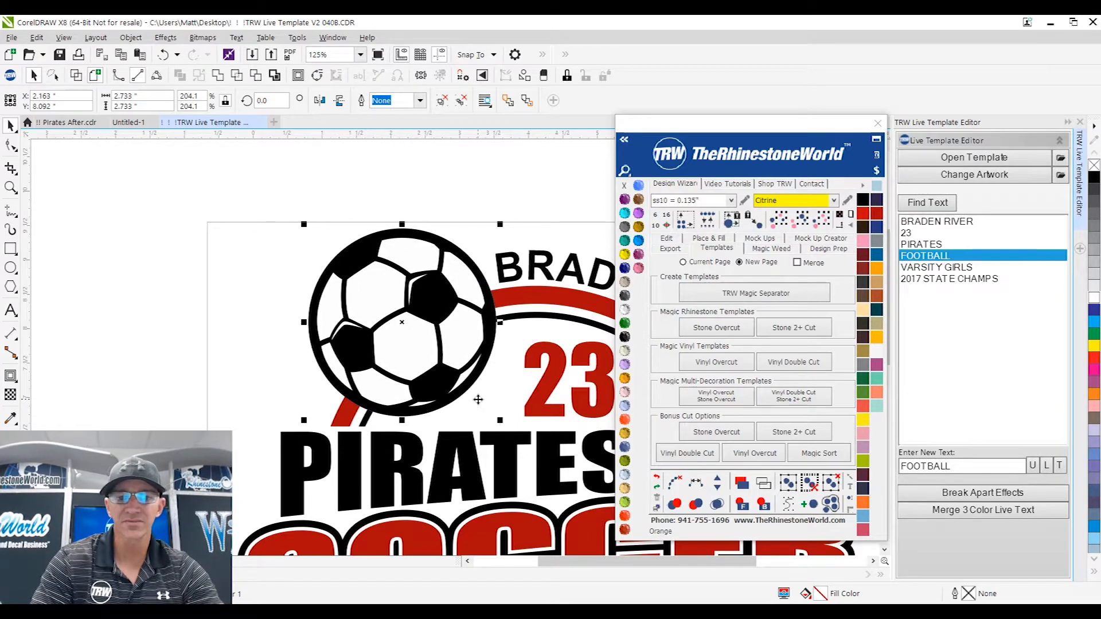
key(Left)
key(Left)
key(Left)
key(Up)
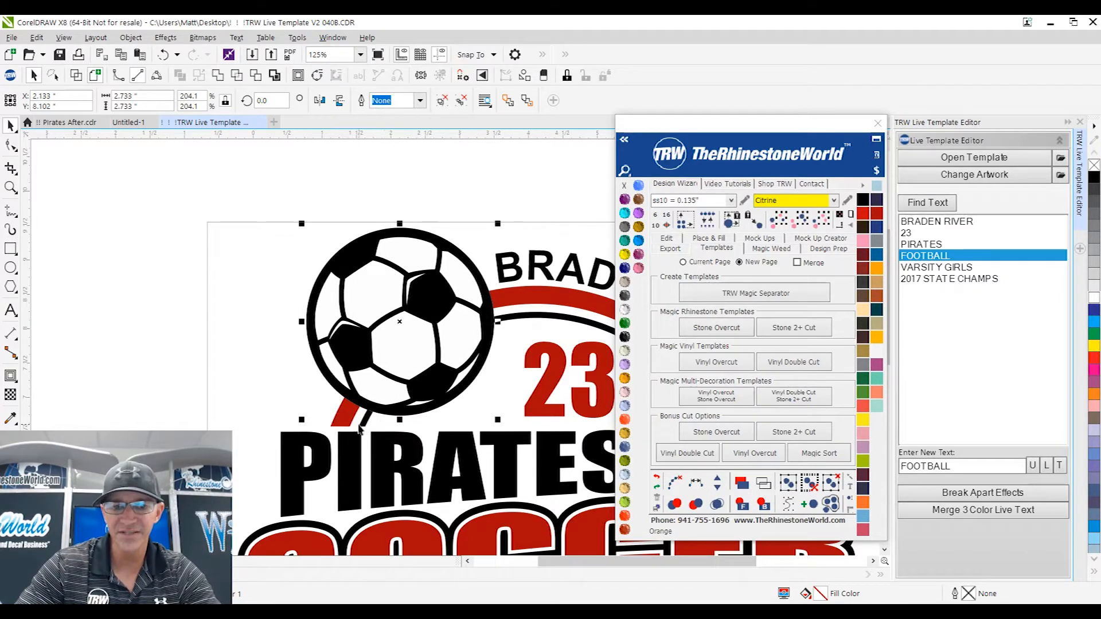
key(Left)
key(Left)
key(Left)
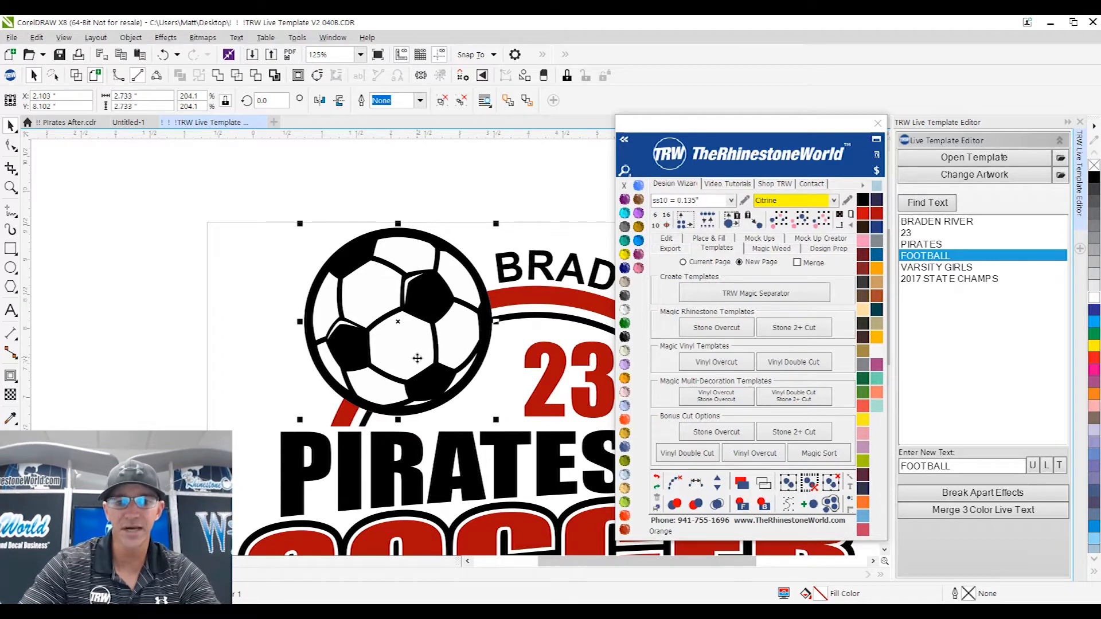
- Try moving the soccer ball up above the design, undo the move and clear the selection
scroll(262, 339, down, 2)
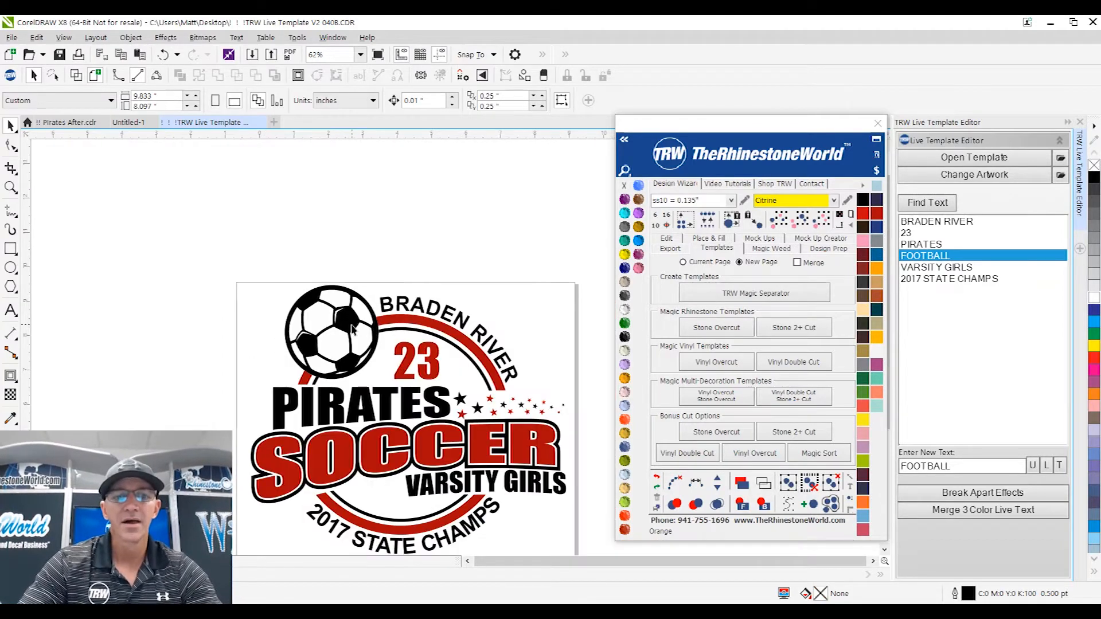
drag(353, 319, 376, 260)
key(ctrl+z)
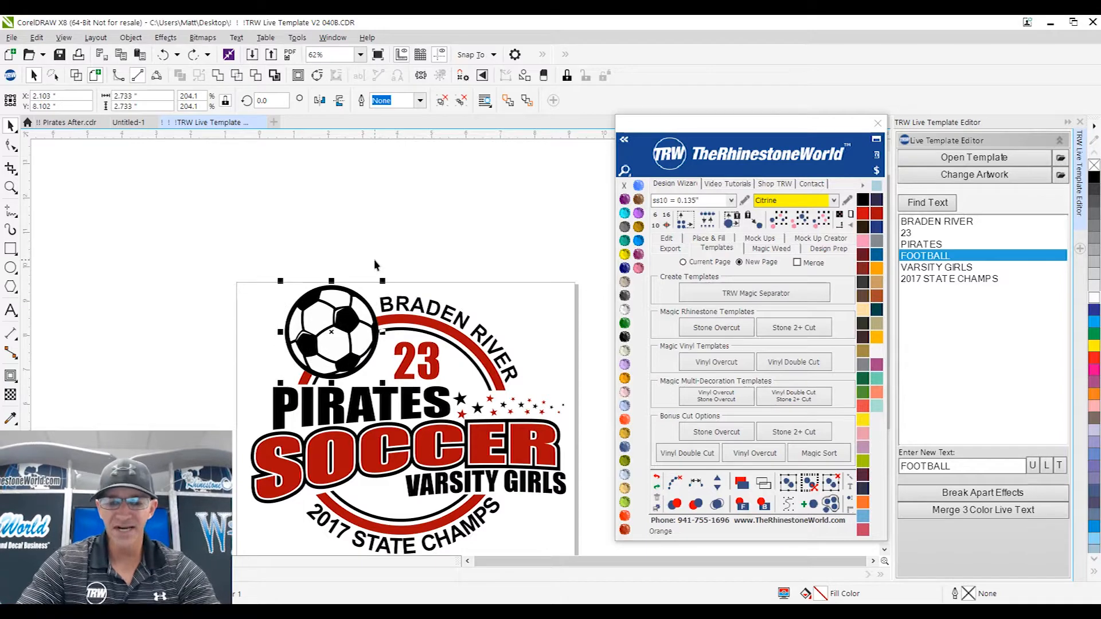
click(410, 258)
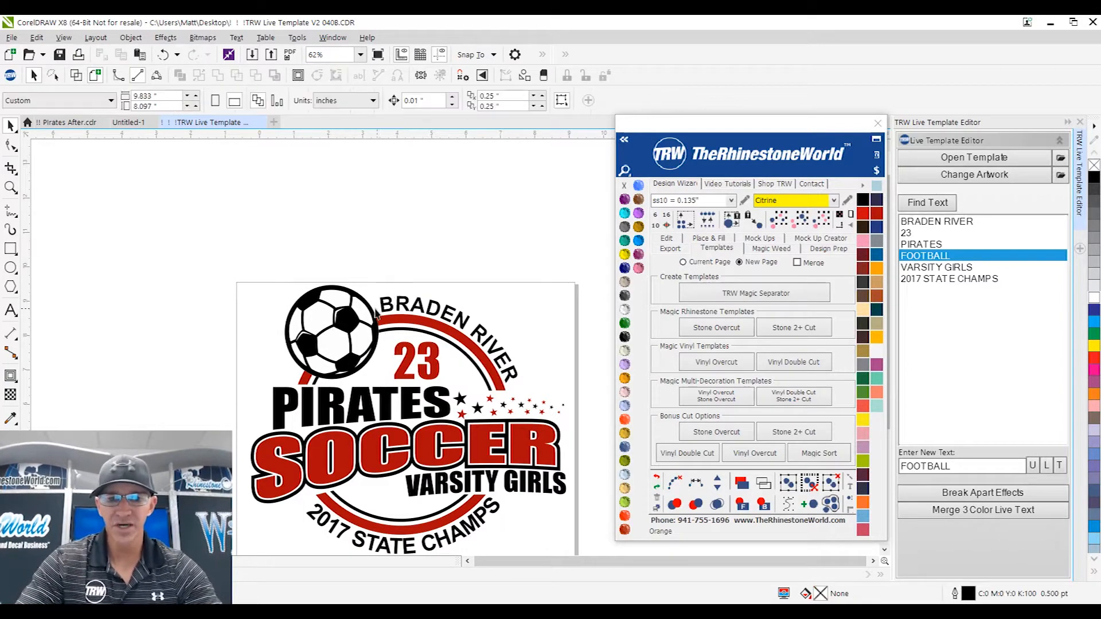
- Fill the white backing circle behind the soccer ball with the yellow Citrine colour, keeping the circle in its original place
drag(367, 319, 381, 273)
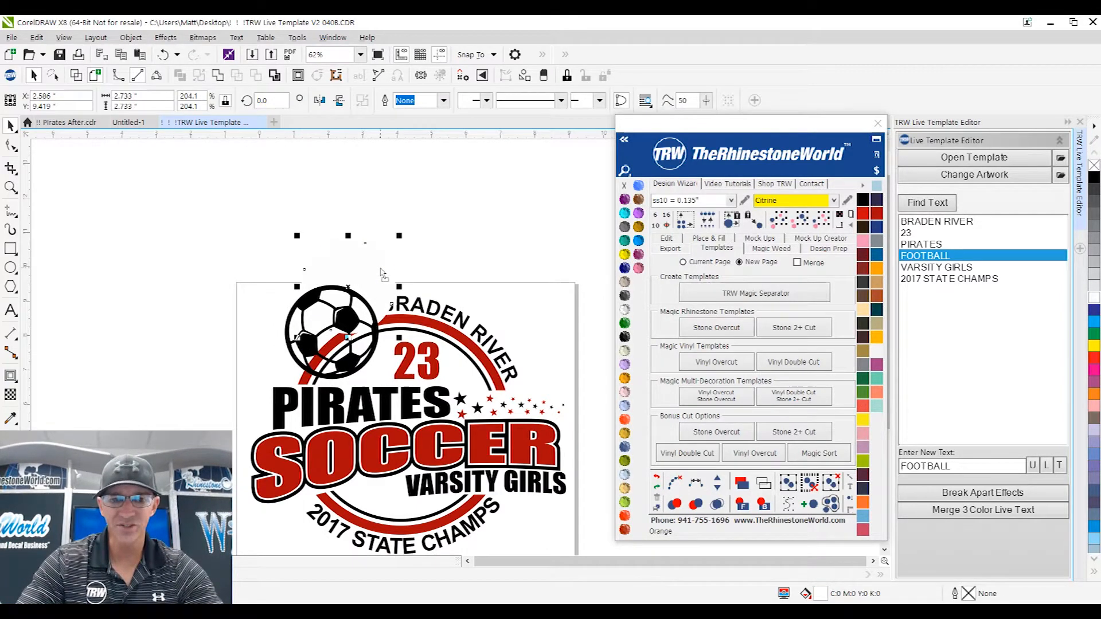
scroll(332, 351, up, 2)
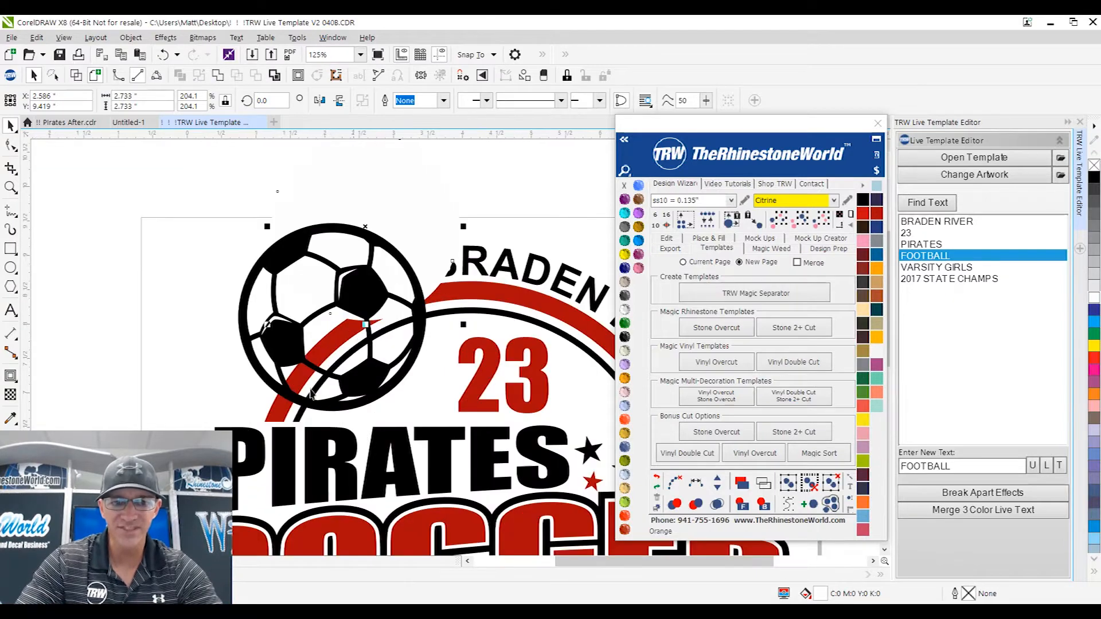
click(625, 254)
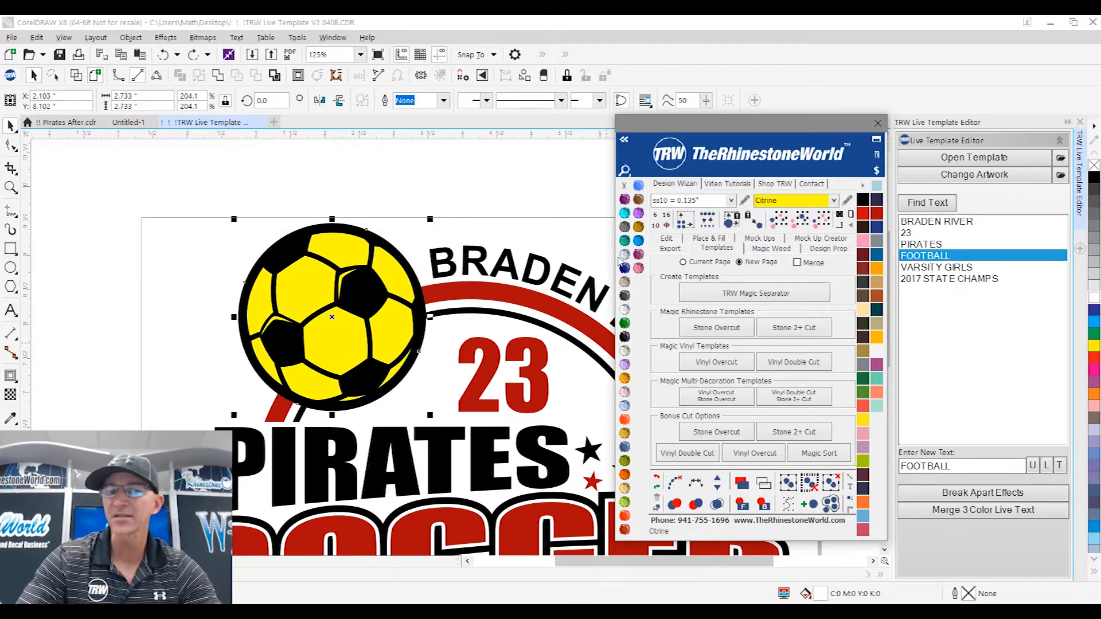
click(420, 183)
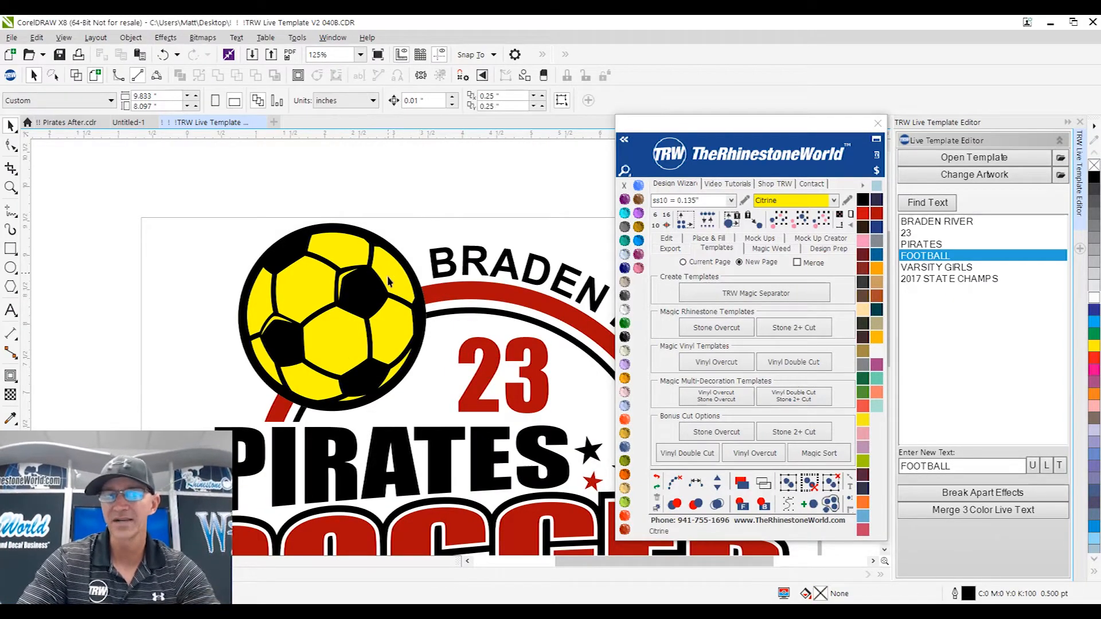
- Try pulling the yellow backing circle out from behind the soccer ball and undo the move
drag(387, 276, 458, 193)
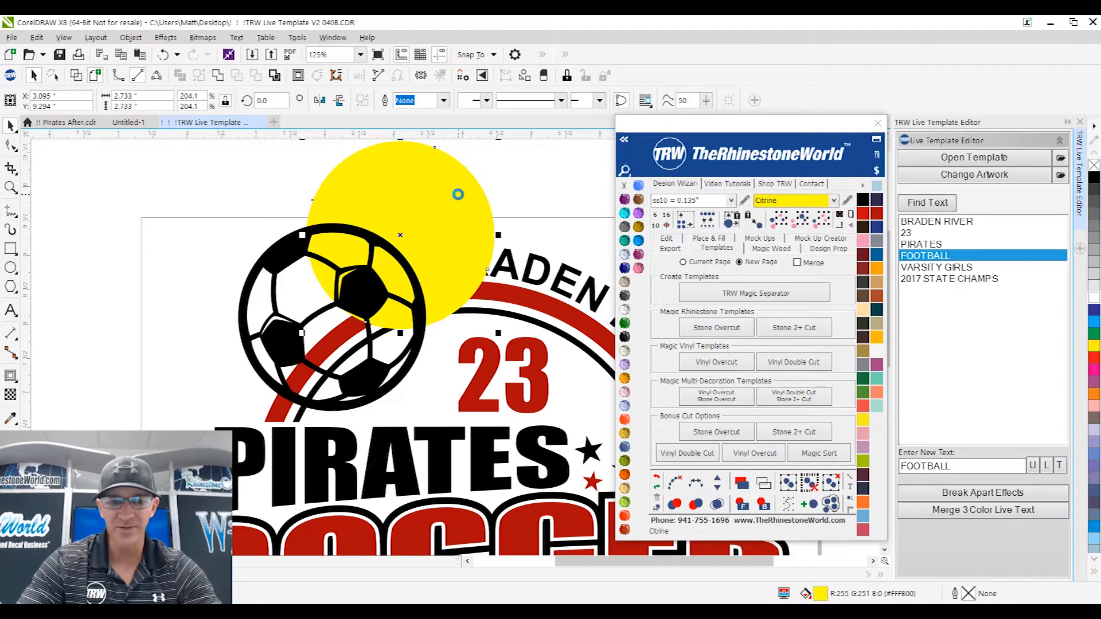
key(ctrl+z)
scroll(458, 194, down, 2)
click(465, 198)
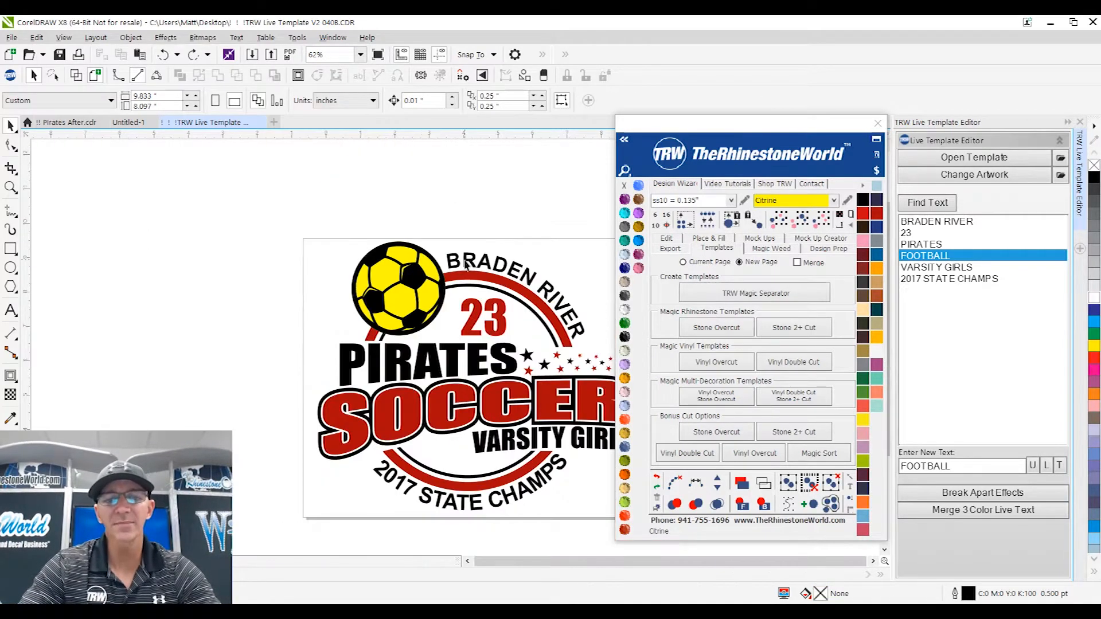
- Add one outside island of TRW Blue ss10 stones around the soccer ball's yellow backing circle with Island Fill
scroll(422, 264, up, 2)
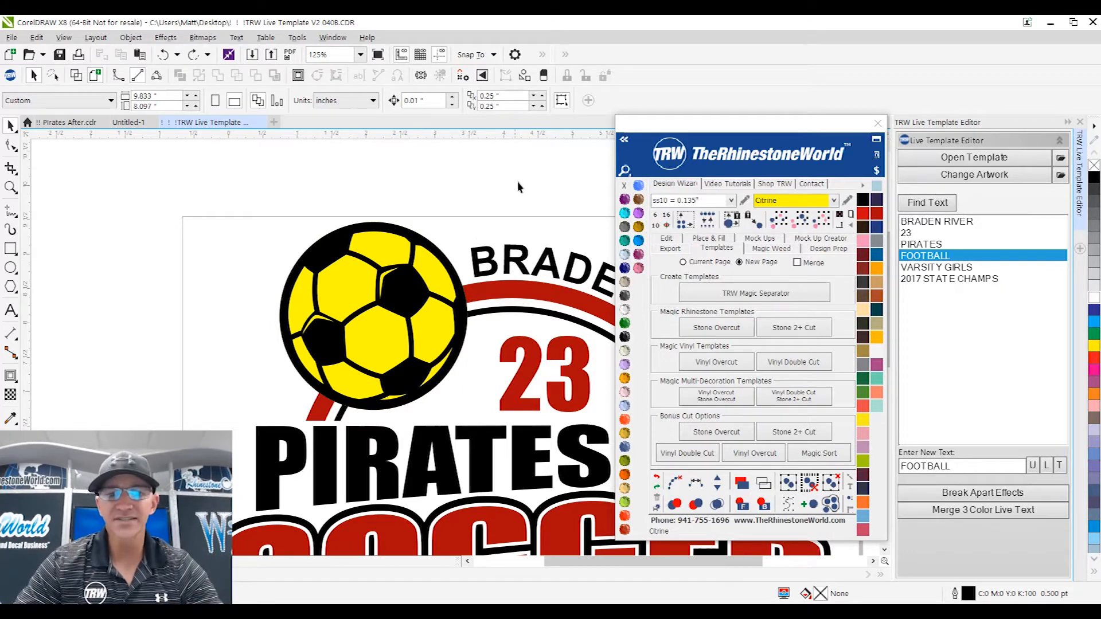
click(639, 240)
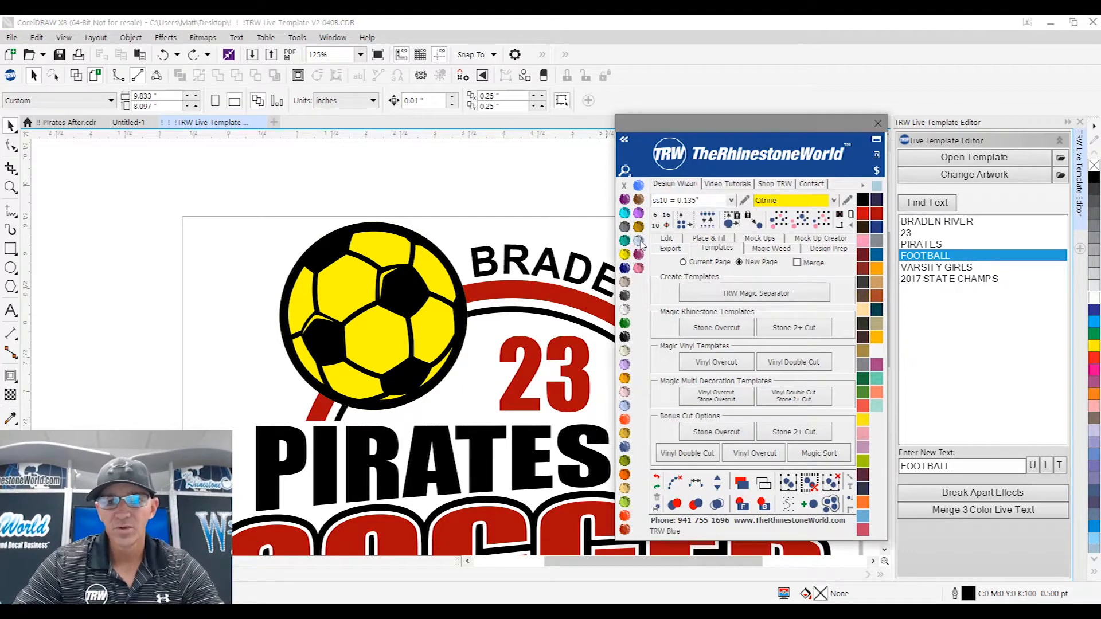
click(430, 281)
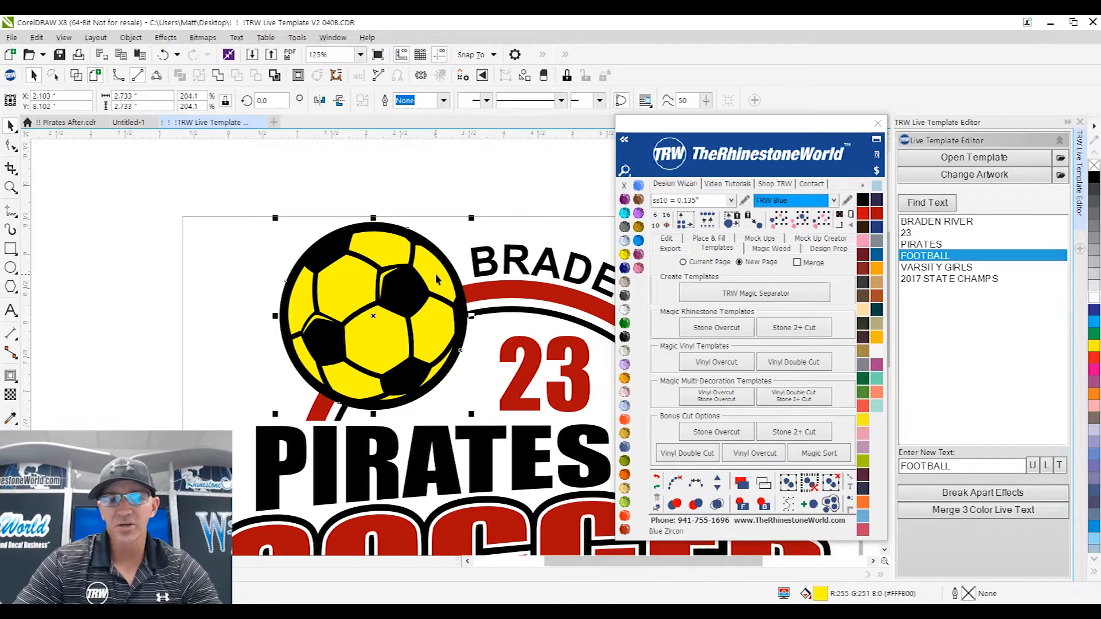
drag(435, 279, 459, 237)
key(ctrl+z)
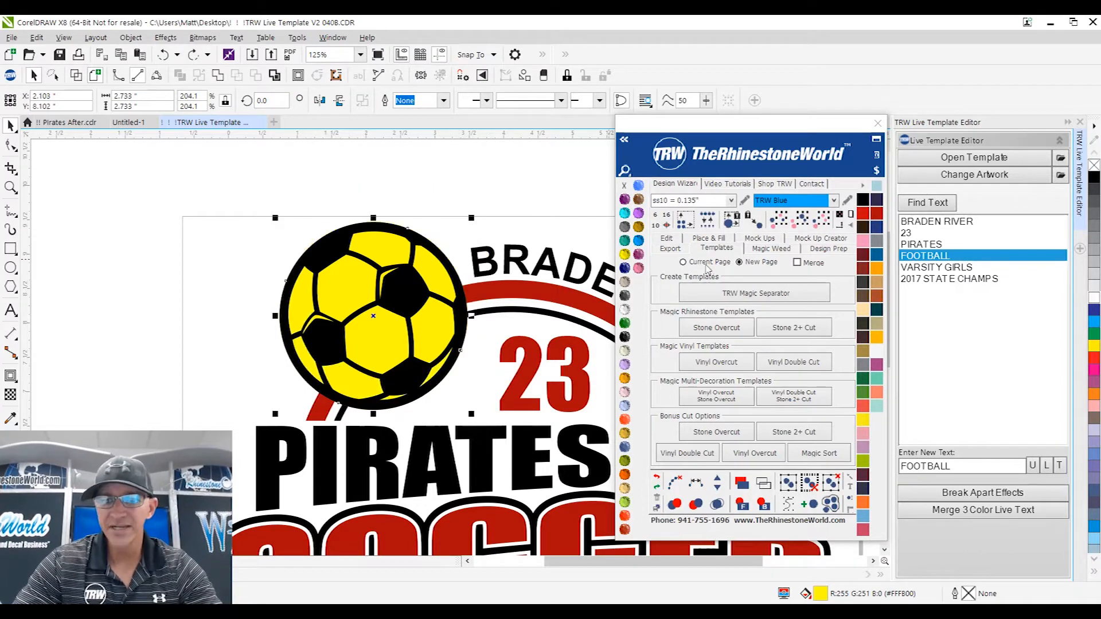
click(720, 240)
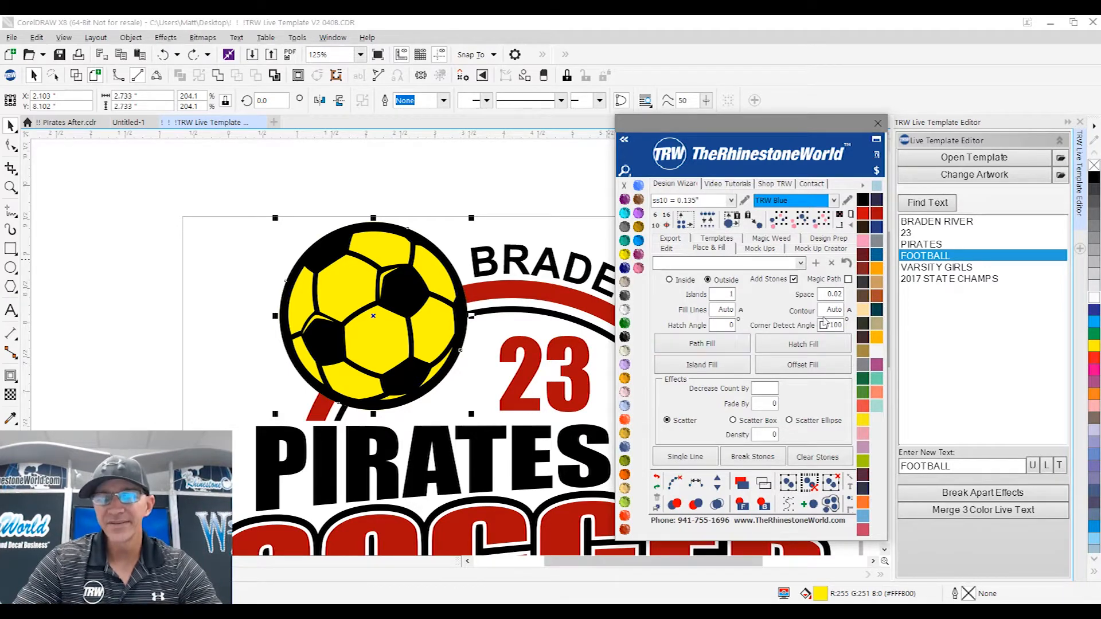
click(725, 371)
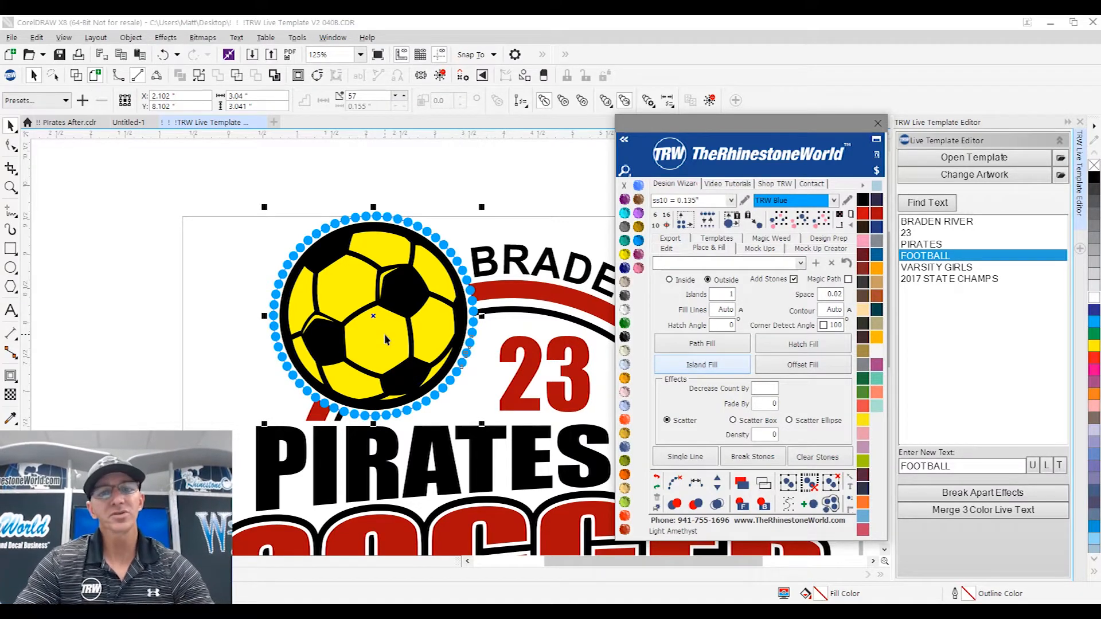
- Clear the paths from the ring of blue stones around the soccer ball, leaving only the stones
click(505, 199)
drag(506, 168, 200, 430)
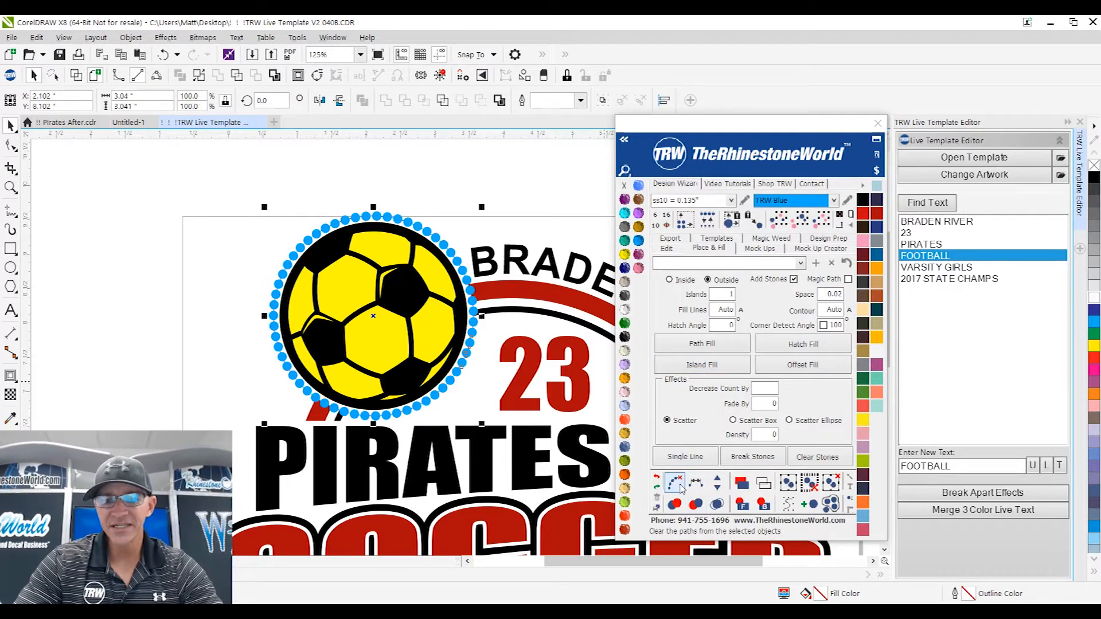
scroll(440, 245, up, 5)
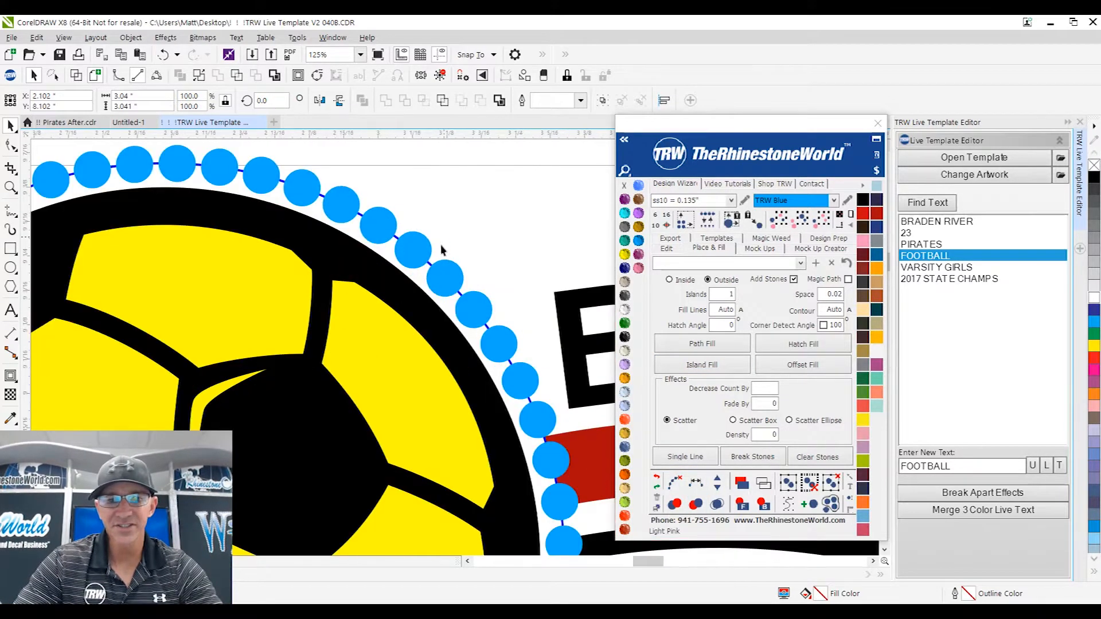
scroll(416, 294, down, 5)
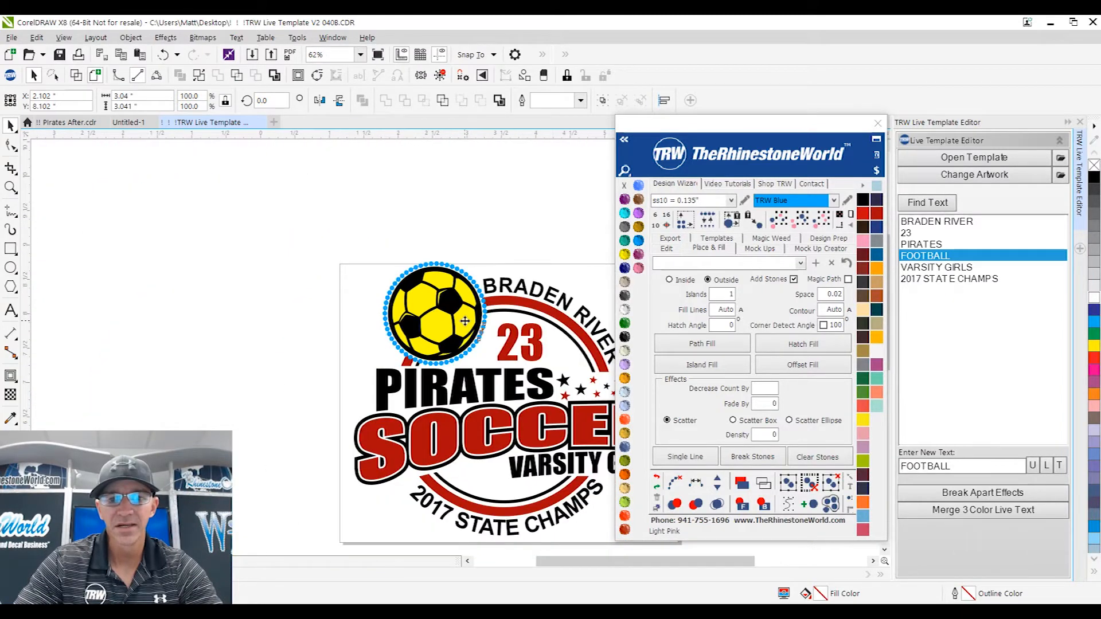
click(675, 484)
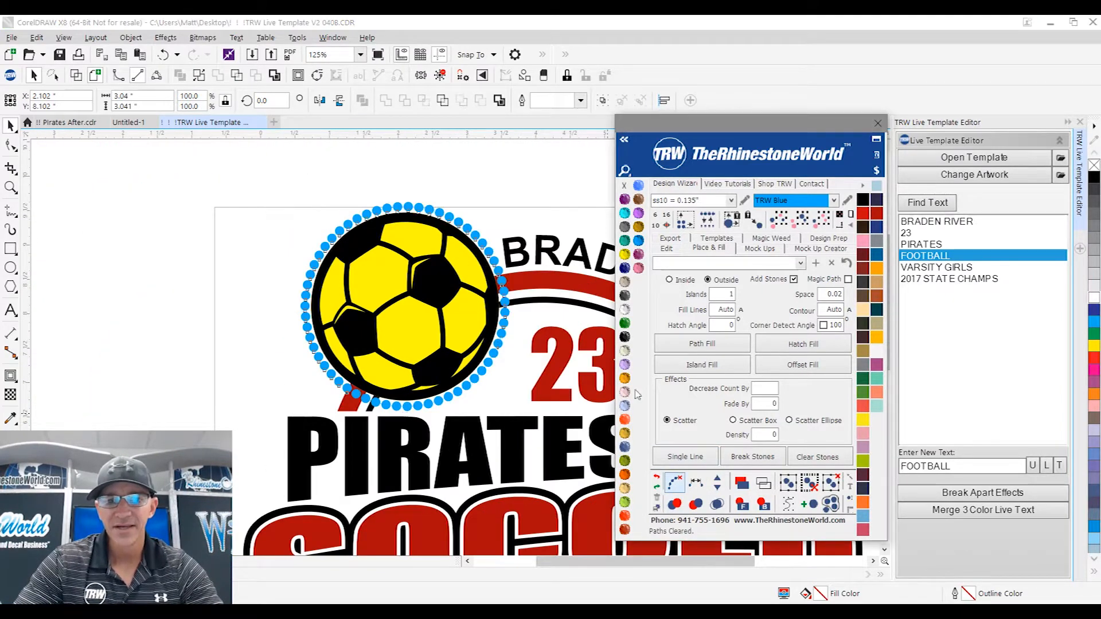
- Try moving a single stone out of the ring around the ball, undo the move and clear the selection
scroll(482, 244, up, 1)
drag(469, 241, 486, 217)
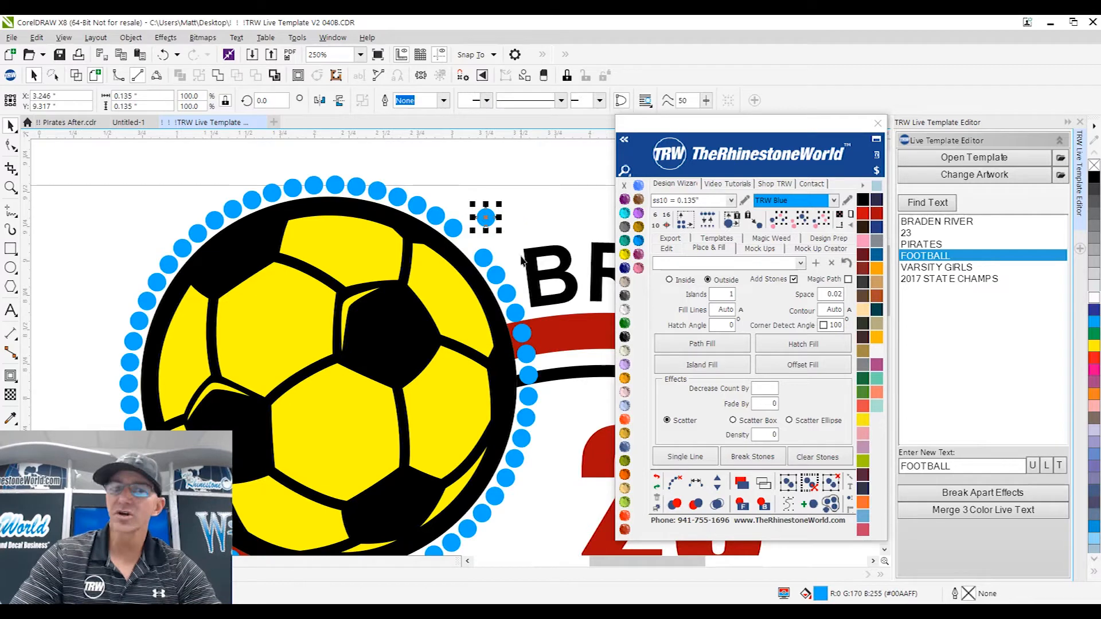
key(ctrl+z)
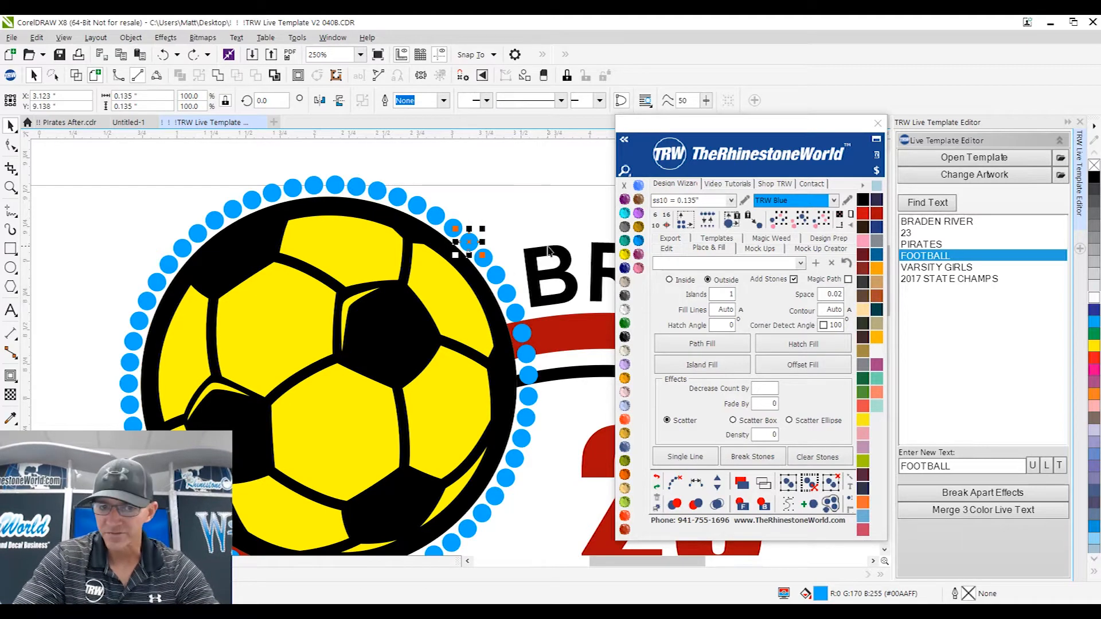
scroll(523, 261, down, 1)
key(Escape)
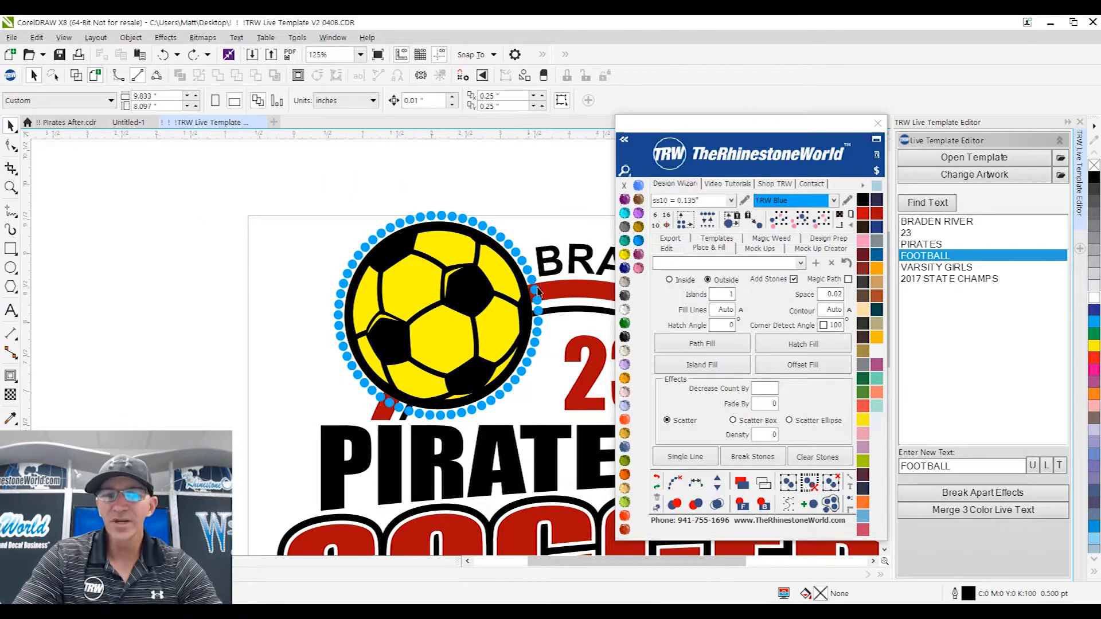
- Inspect in wireframe view where the arcs pass behind the stones and the ball, and return to enhanced view
scroll(539, 290, up, 2)
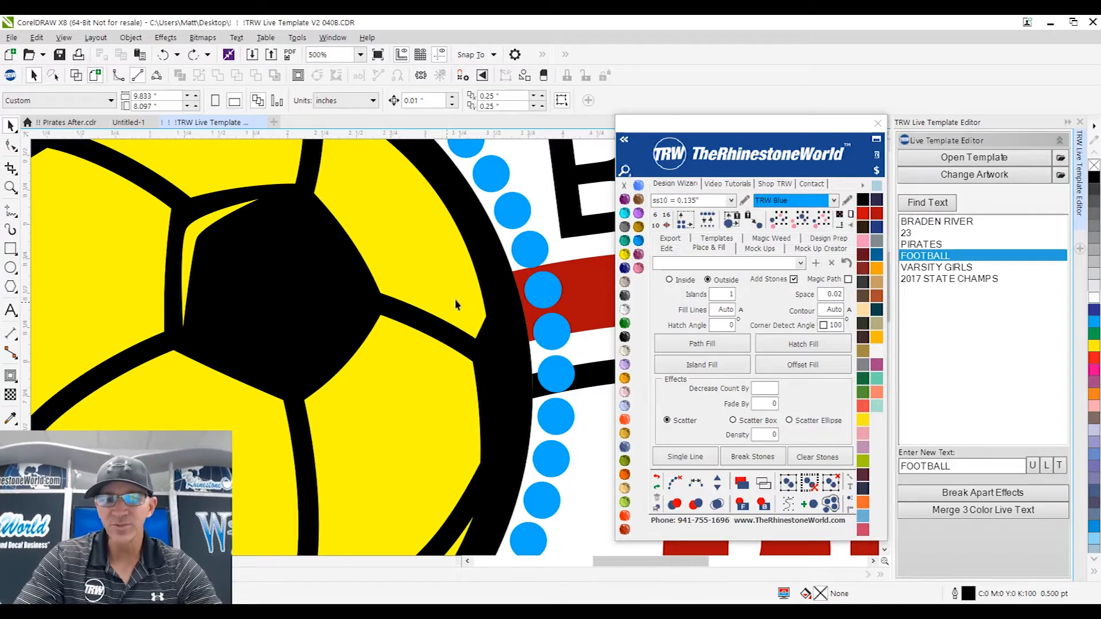
scroll(493, 308, down, 1)
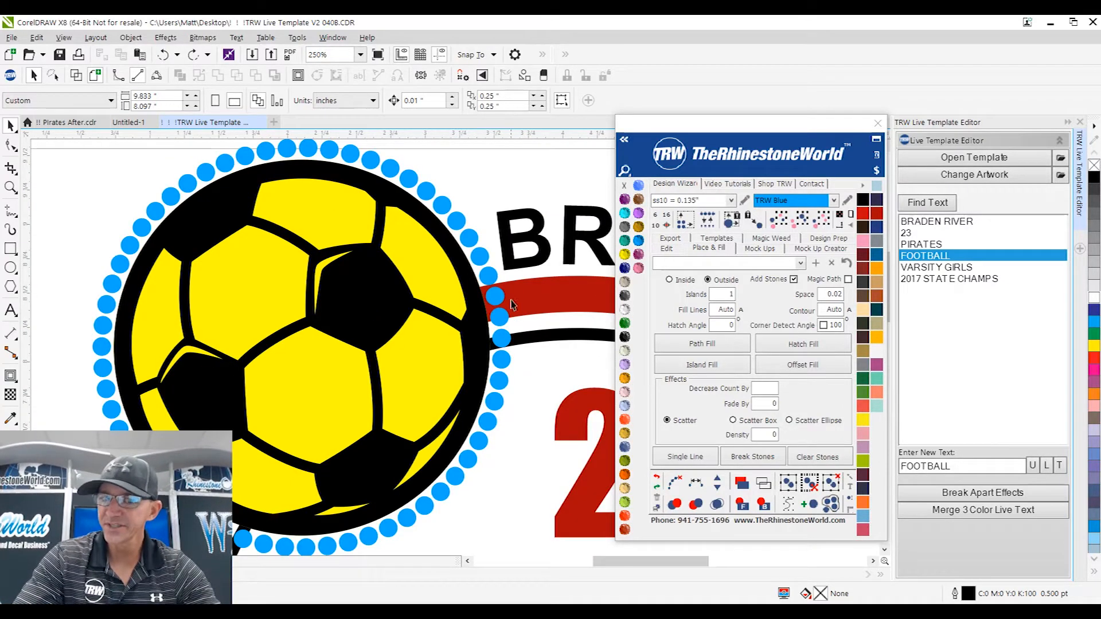
click(763, 485)
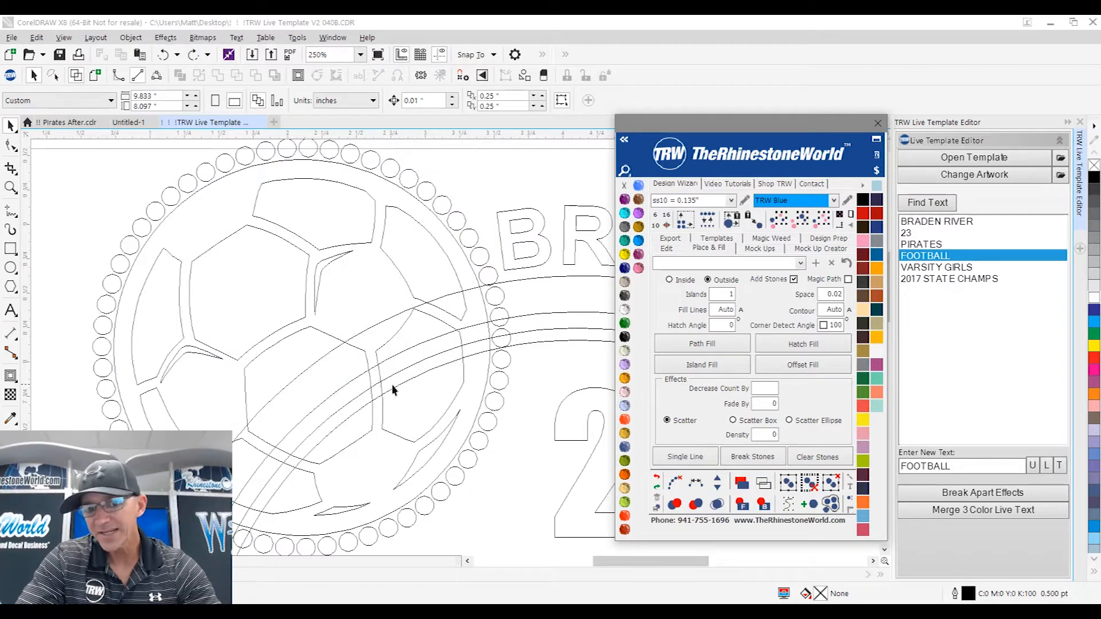
click(742, 485)
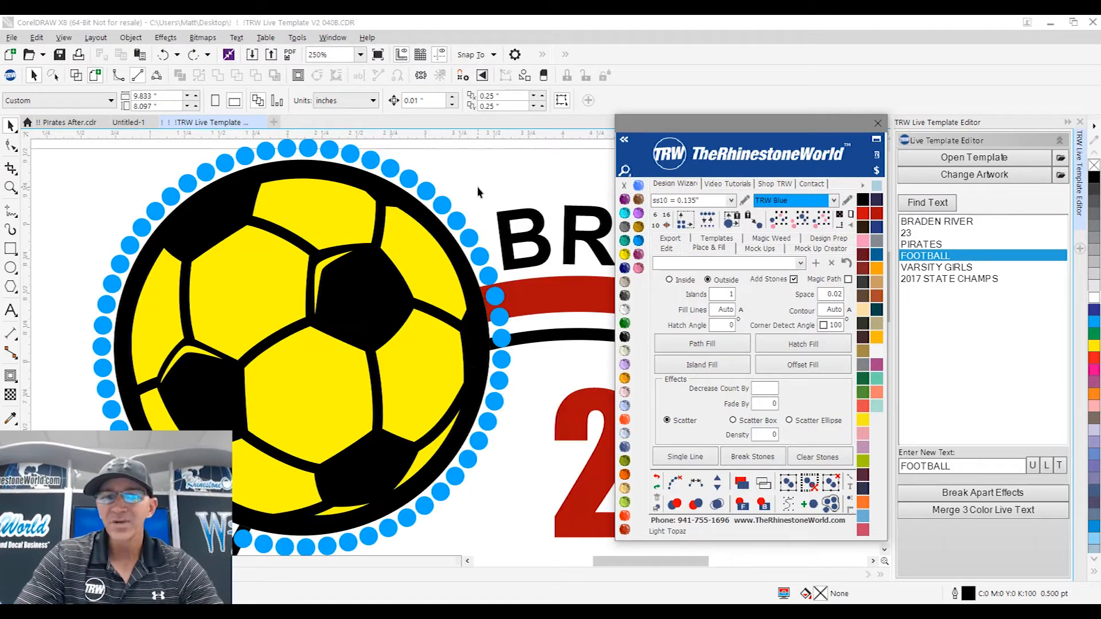
- Enlarge the yellow backing circle around its centre to about 3.10 inches, using wireframe view to judge its margin around the stones
click(427, 281)
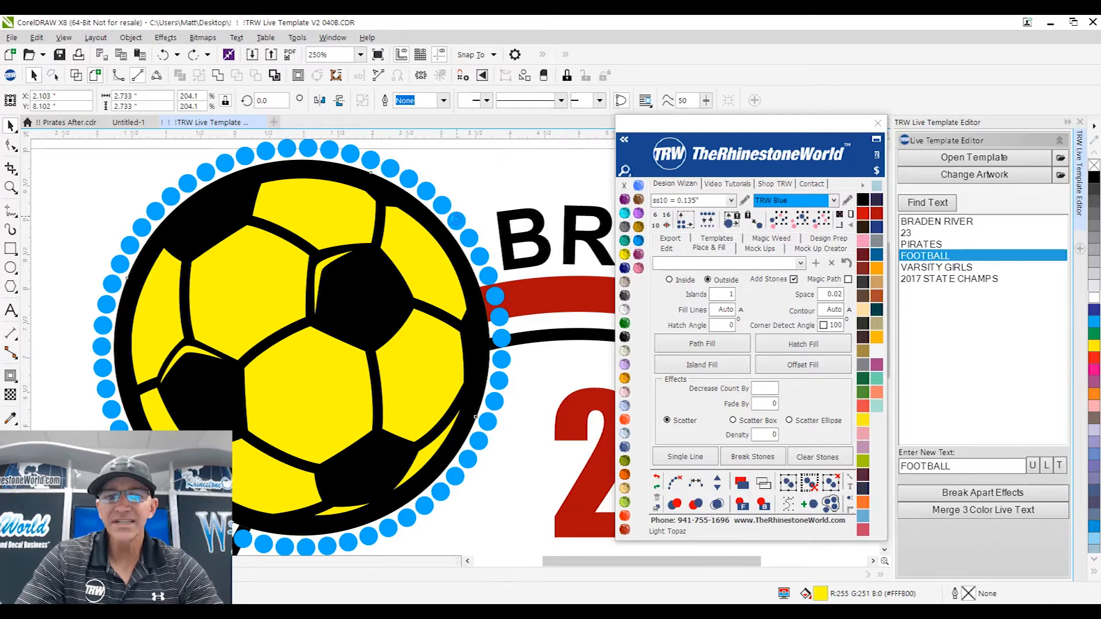
scroll(464, 205, down, 2)
scroll(463, 204, up, 1)
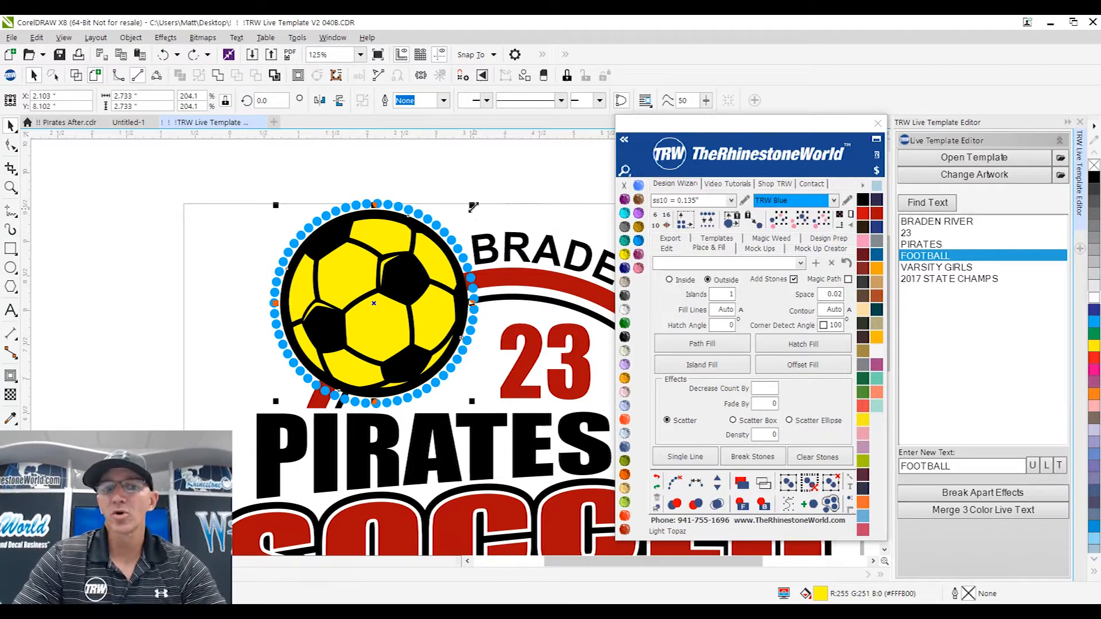
drag(473, 206, 483, 195)
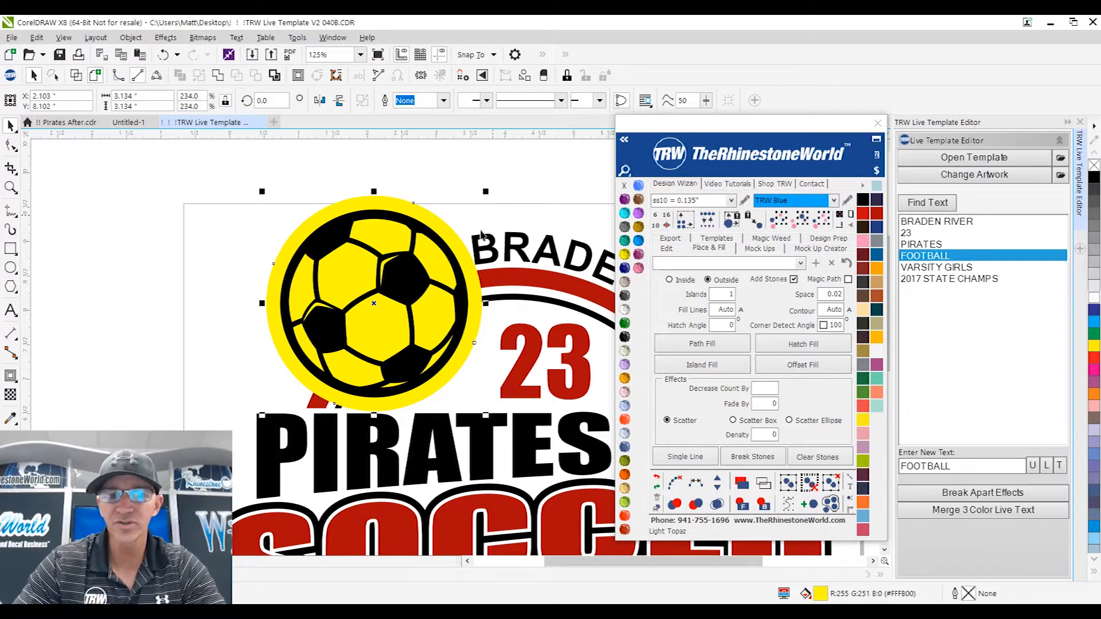
scroll(458, 238, up, 3)
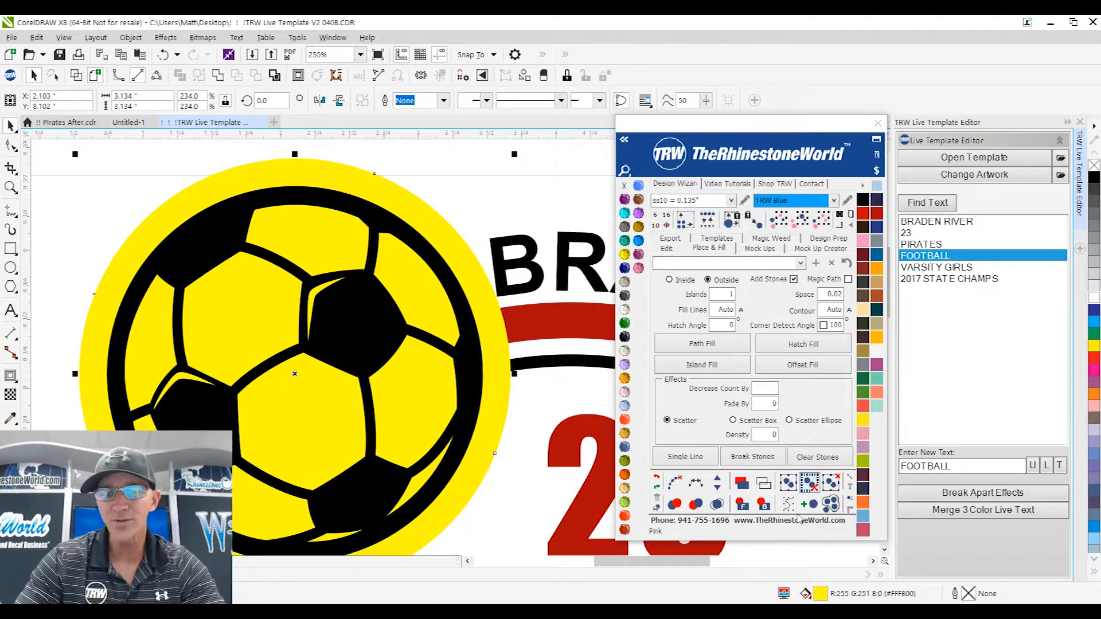
click(767, 488)
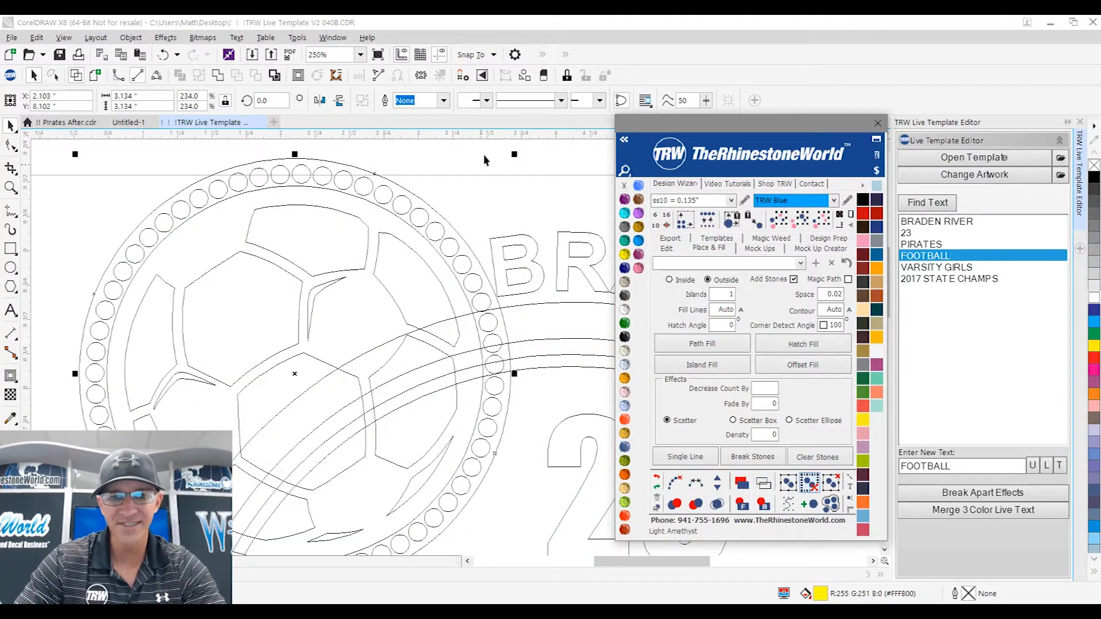
drag(514, 154, 509, 159)
scroll(405, 207, up, 2)
click(742, 483)
scroll(377, 277, down, 2)
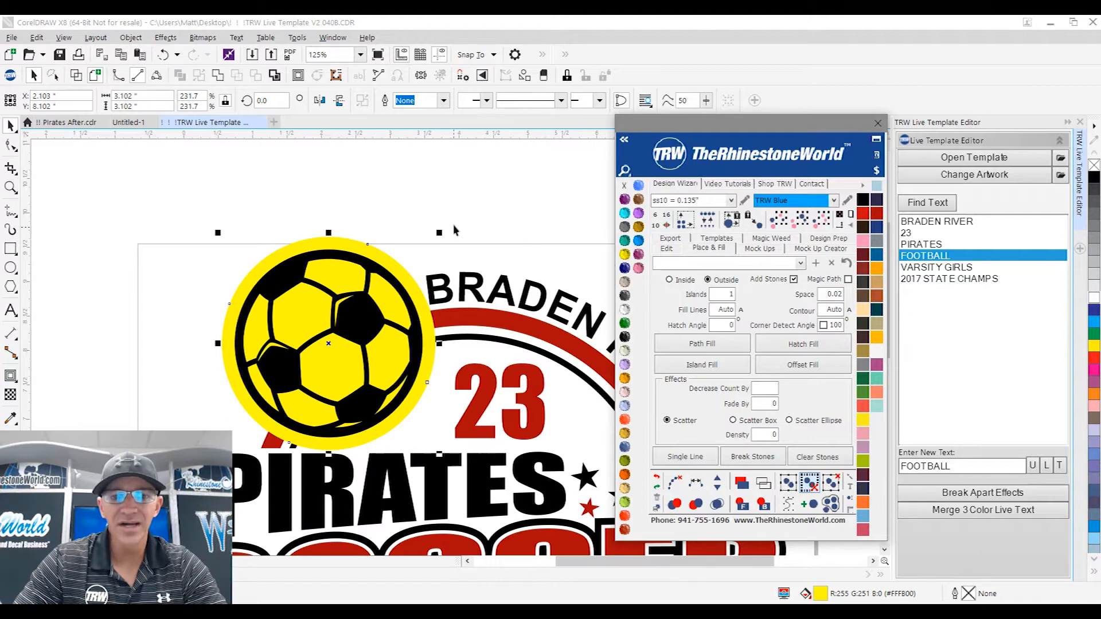
- Trim the red arc with the enlarged yellow circle, keeping both in place, and check the cut beside the stones in wireframe view
click(453, 226)
scroll(439, 287, up, 1)
click(417, 331)
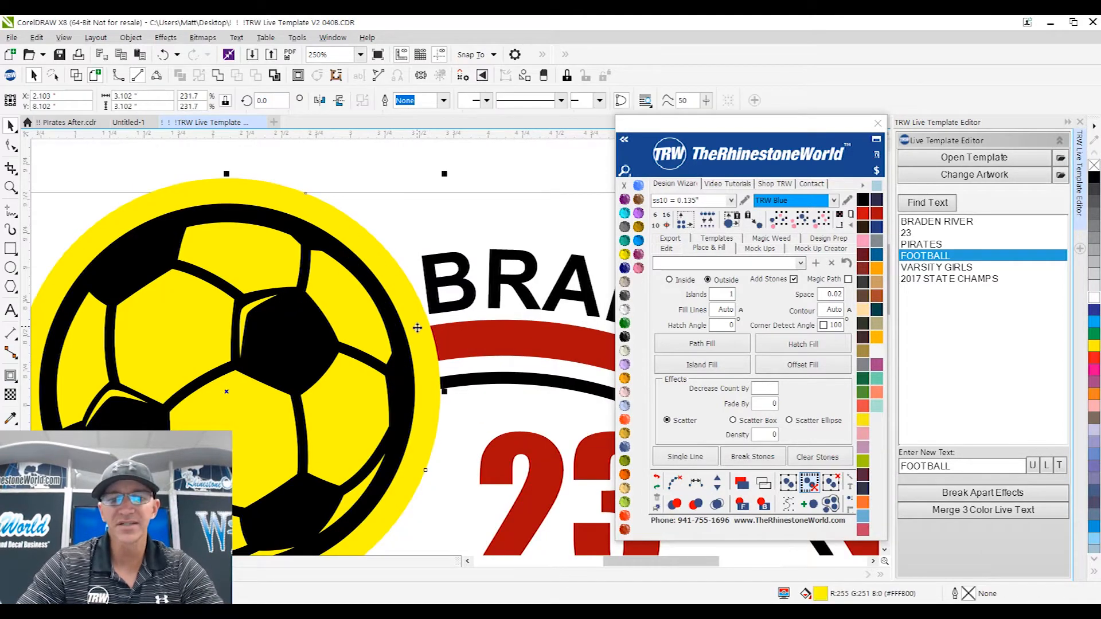
scroll(417, 331, down, 2)
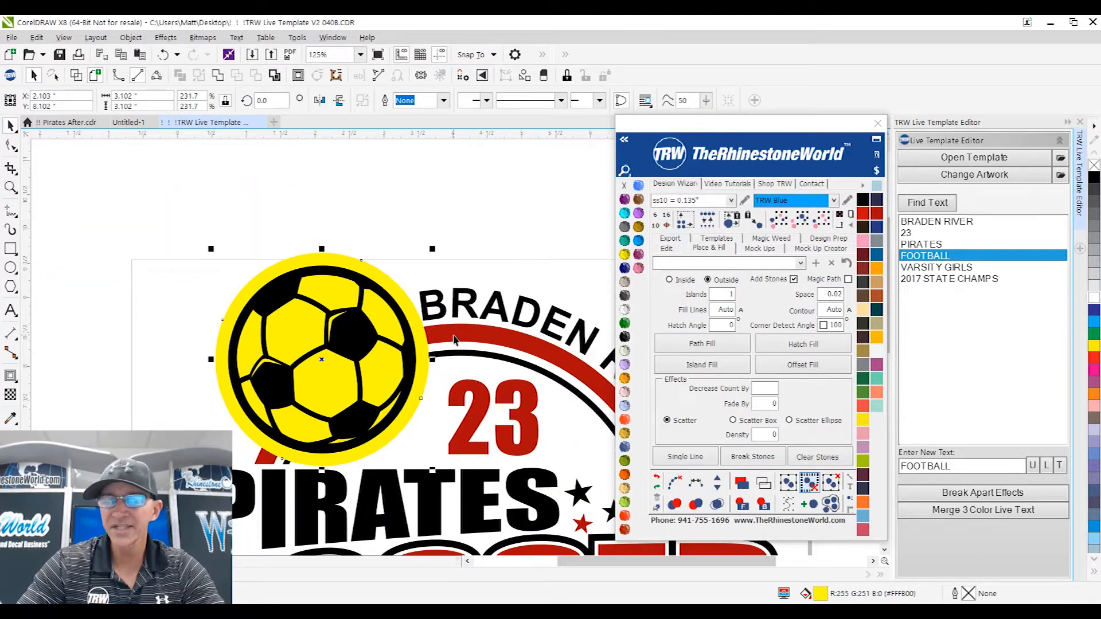
click(451, 341)
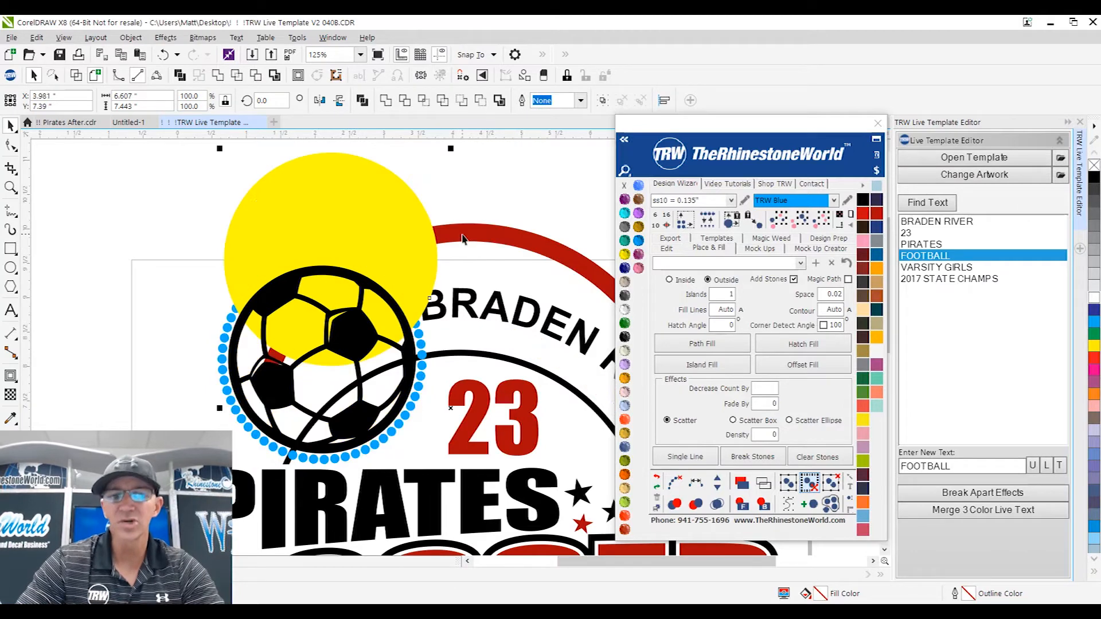
key(ctrl+z)
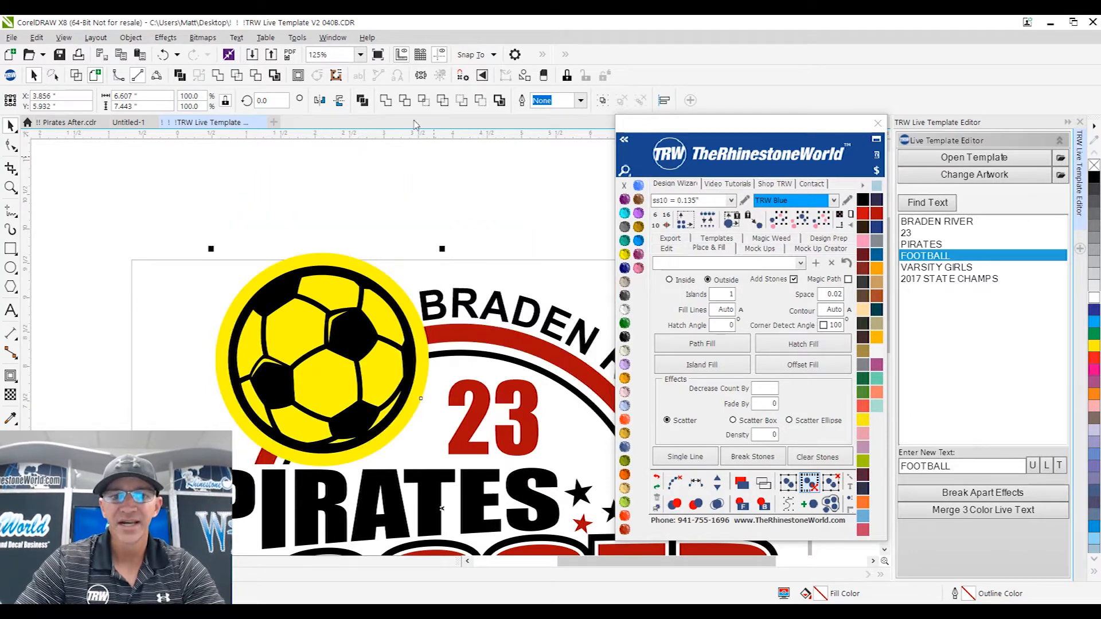
click(406, 101)
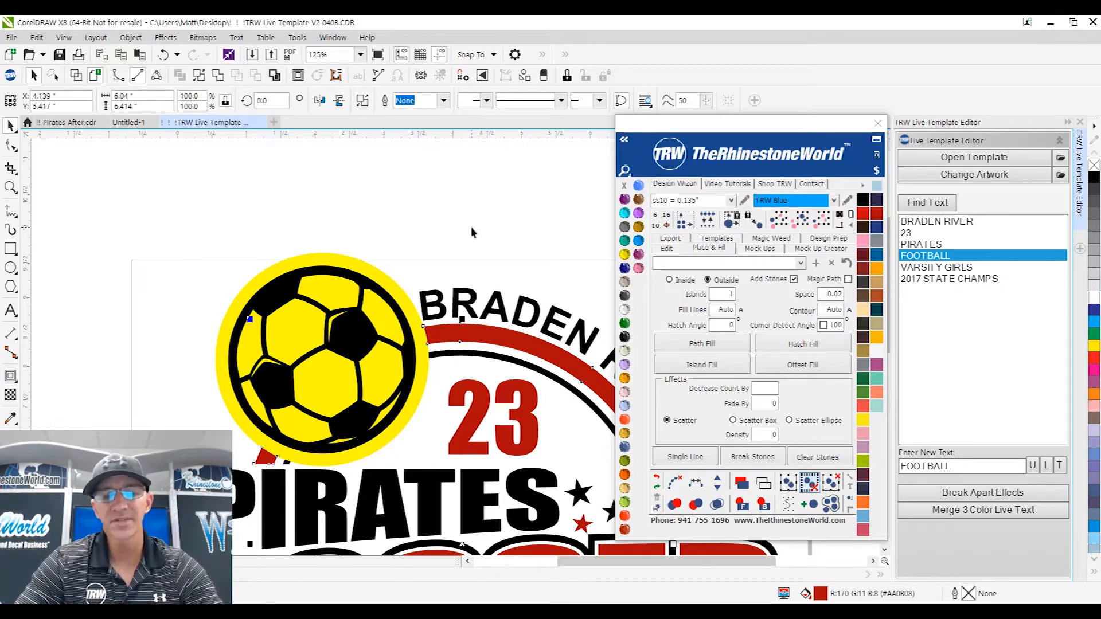
click(769, 488)
scroll(414, 330, up, 4)
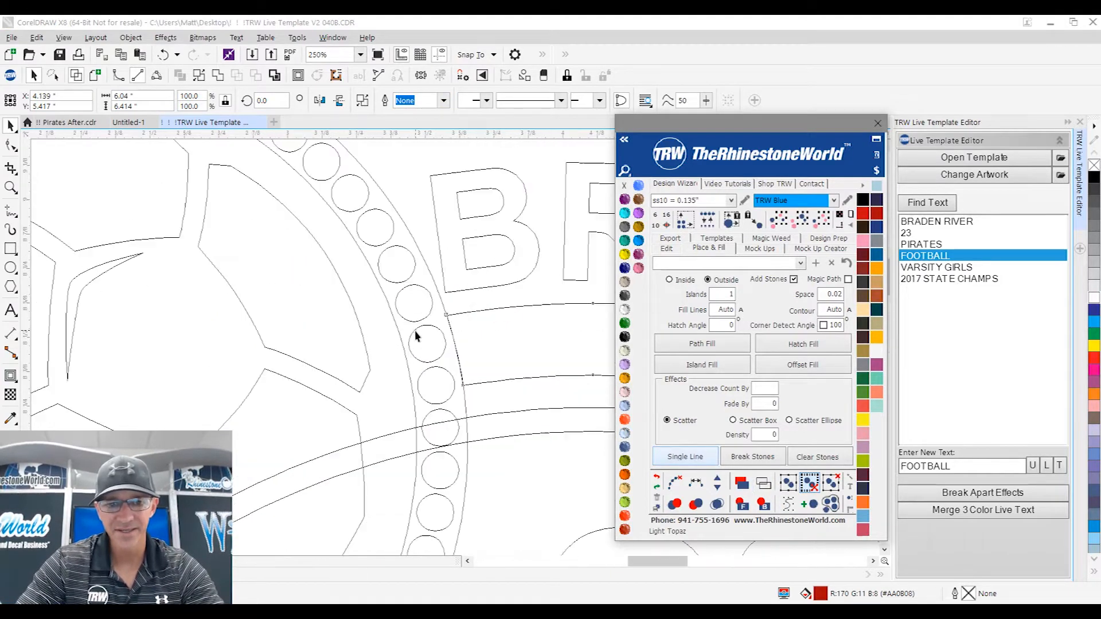
scroll(450, 351, down, 4)
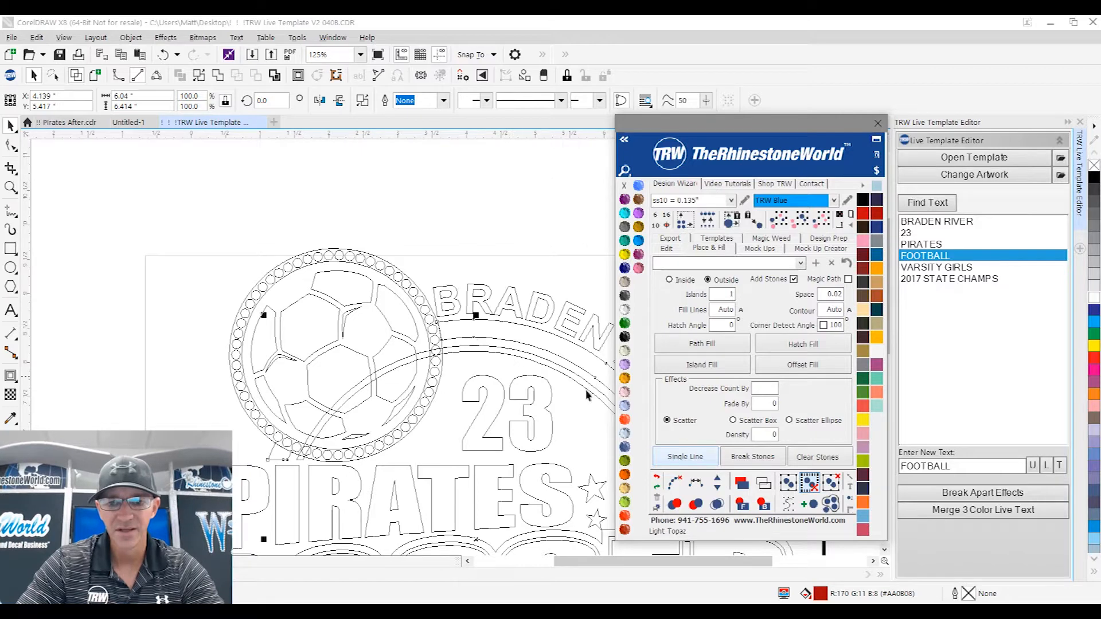
click(741, 483)
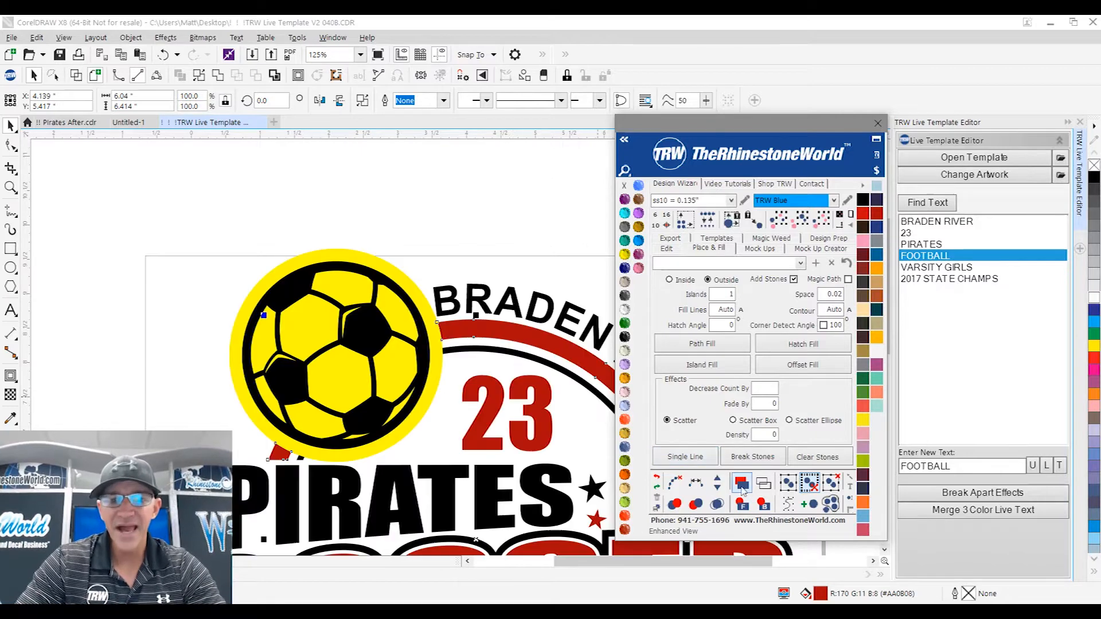
- Cut the black arc behind the ball with the yellow circle using Back Minus Front, which consumes the circle, and clear the selection
click(404, 287)
click(480, 286)
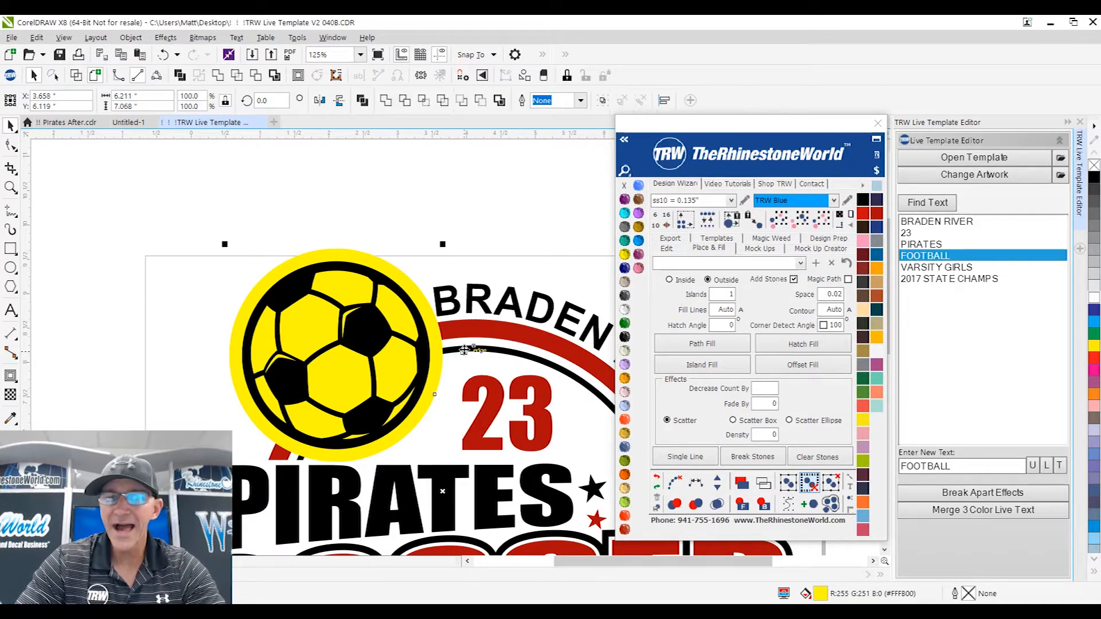
drag(479, 281, 480, 280)
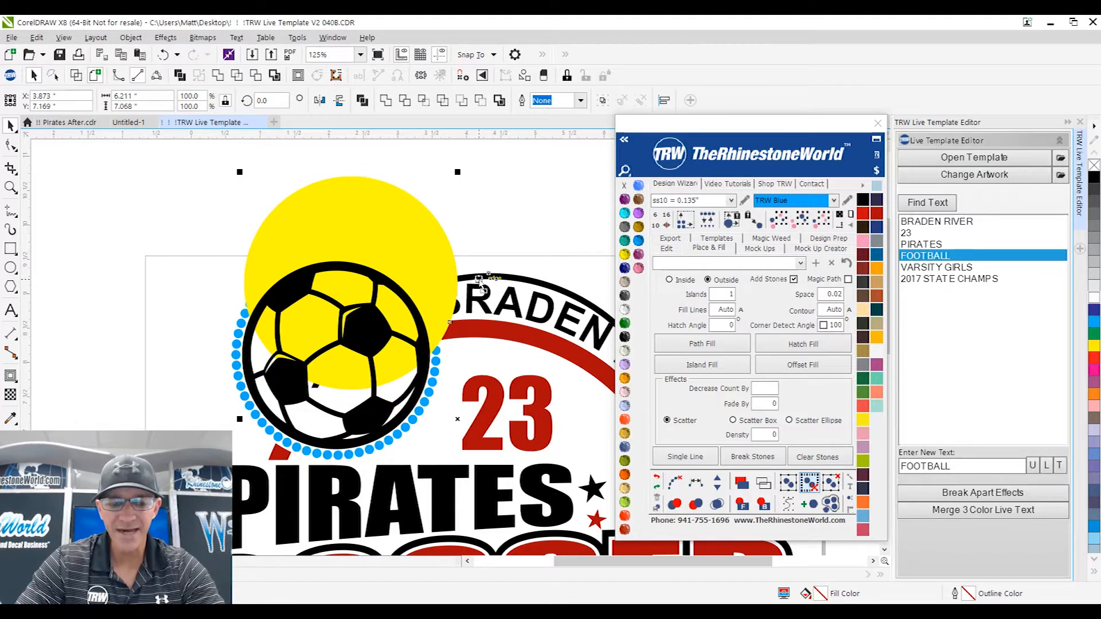
key(ctrl+z)
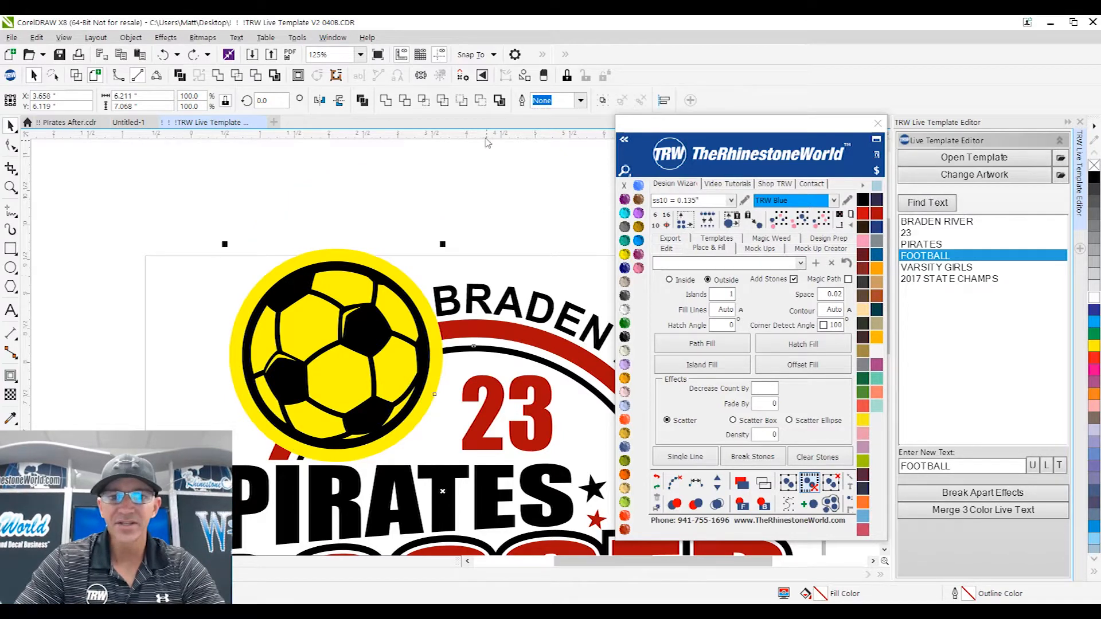
click(481, 101)
click(477, 182)
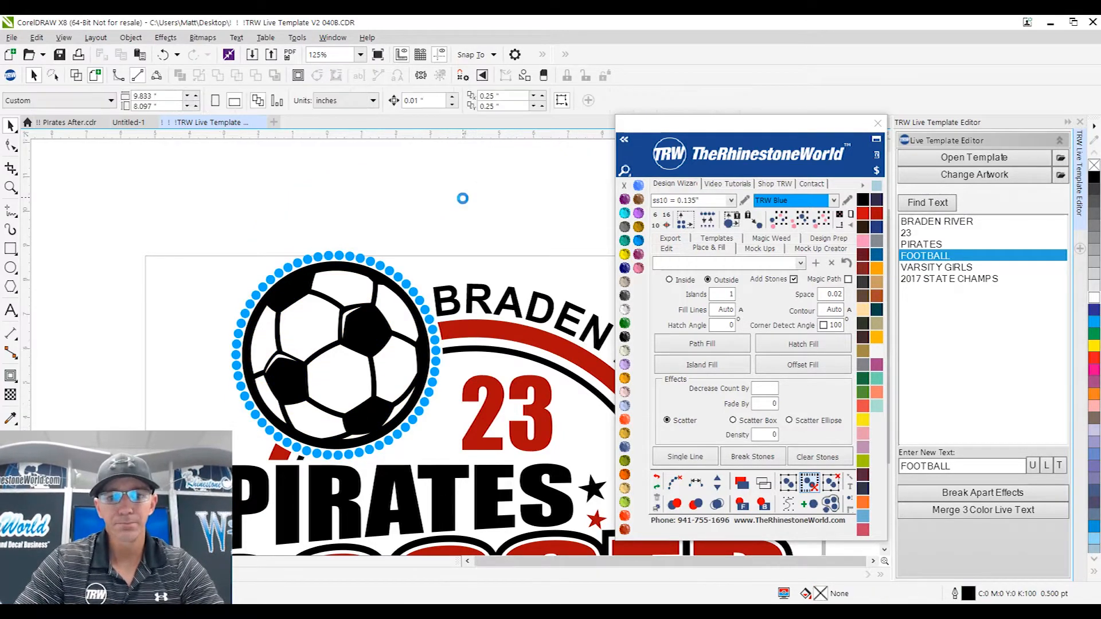
- Examine the trimmed arcs around the soccer ball's stones in enhanced and wireframe views, and return to enhanced view of the whole design
scroll(462, 197, down, 2)
scroll(452, 332, up, 4)
scroll(450, 304, down, 4)
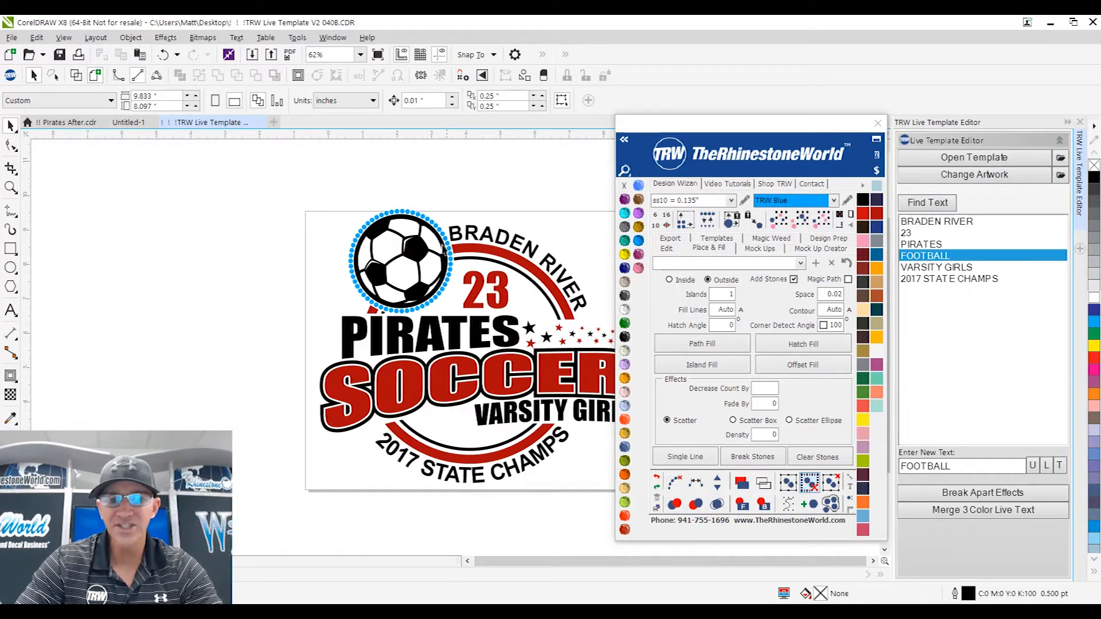
scroll(436, 258, up, 2)
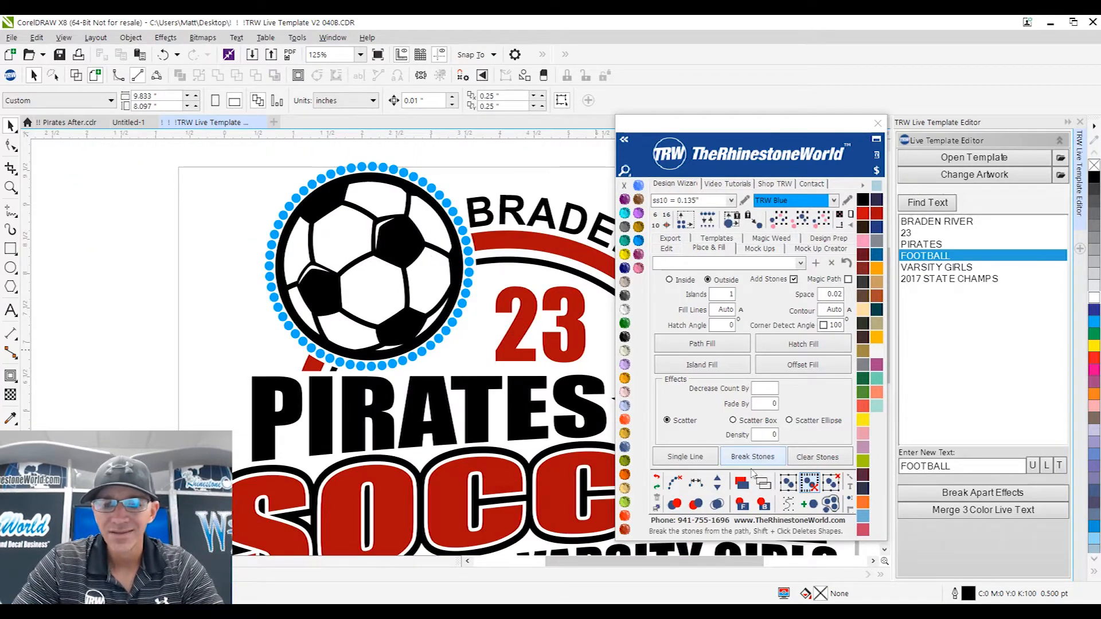
click(765, 484)
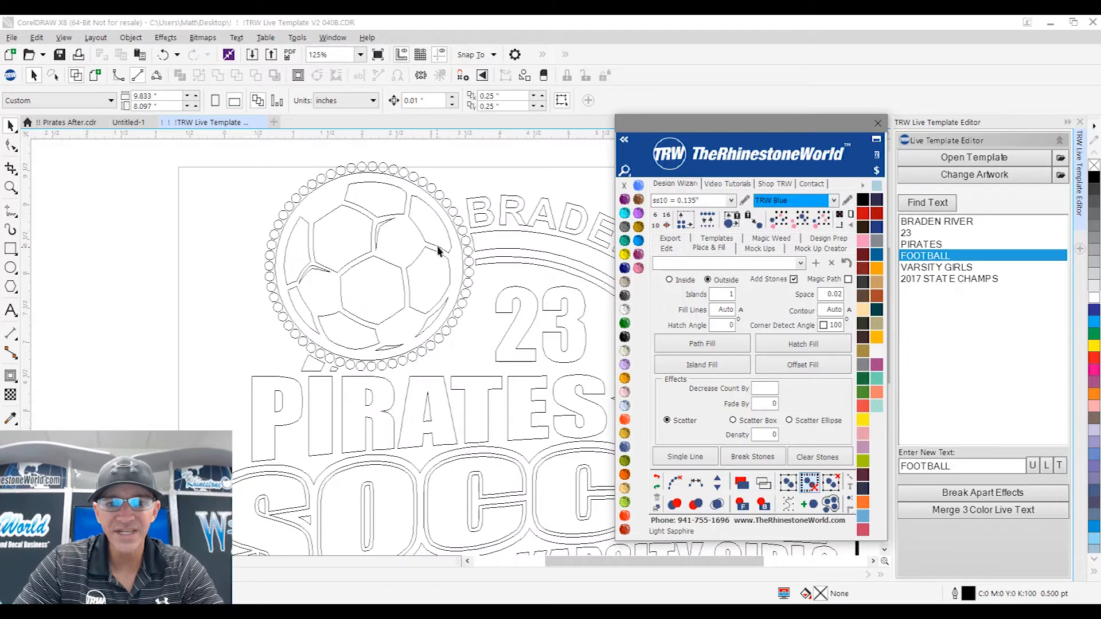
scroll(444, 223, up, 2)
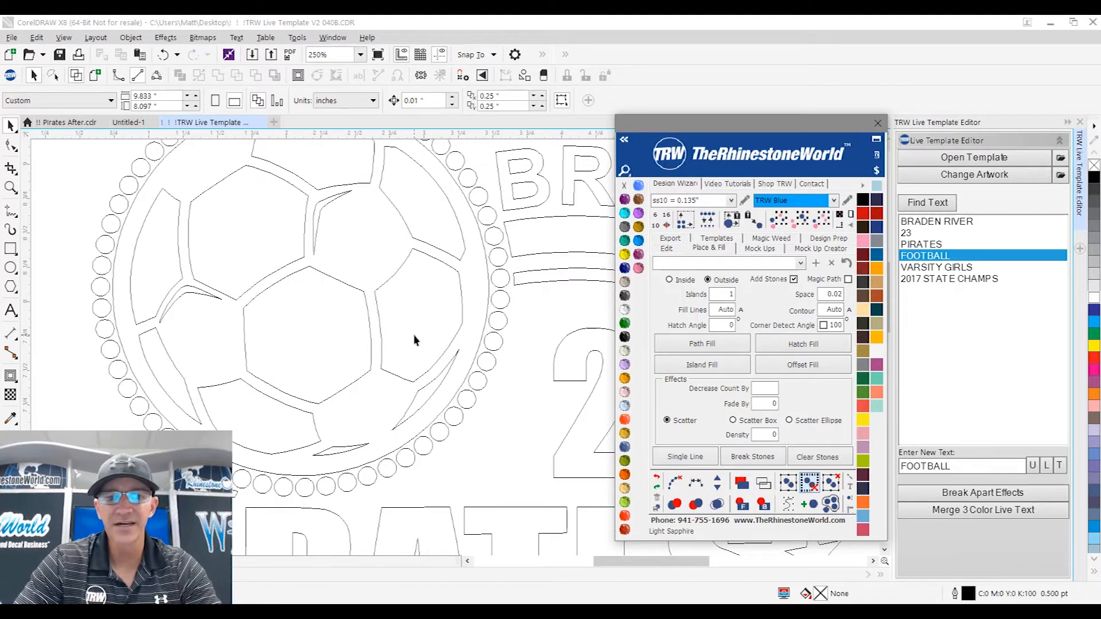
scroll(415, 340, down, 2)
click(743, 485)
scroll(342, 368, down, 2)
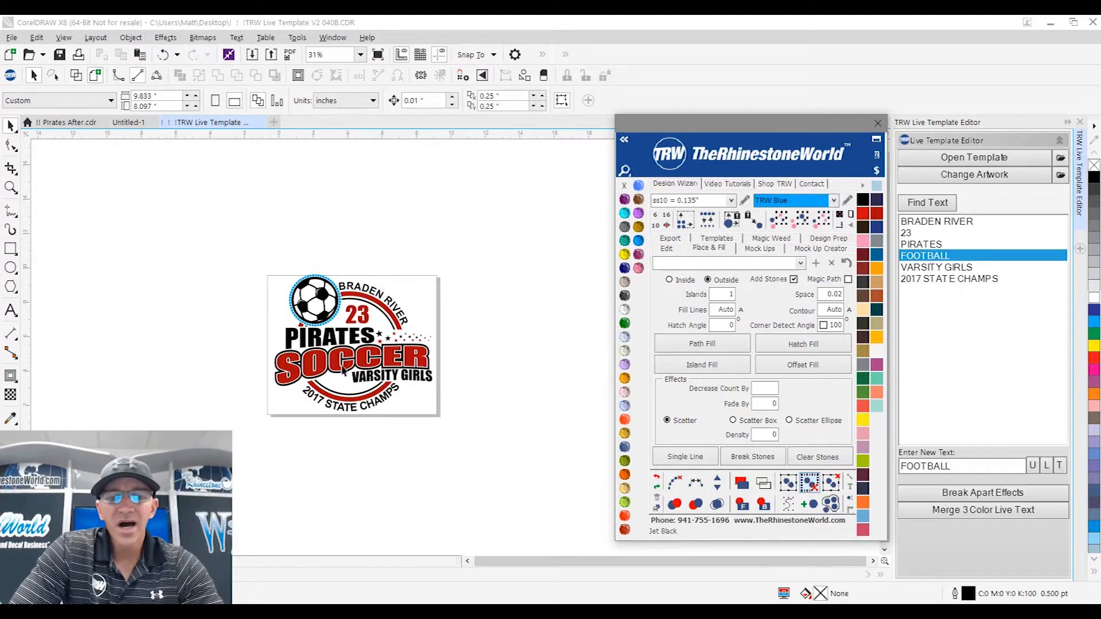
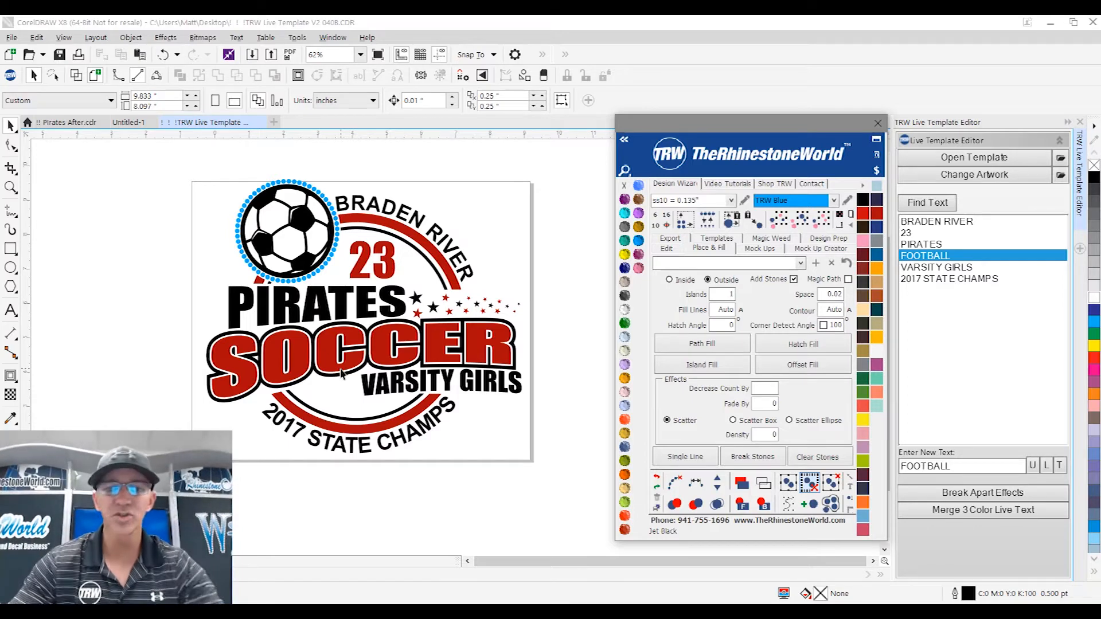
- Place a copy of a ball outline stone between the red and black arcs to test the gap, and delete the copy
click(502, 239)
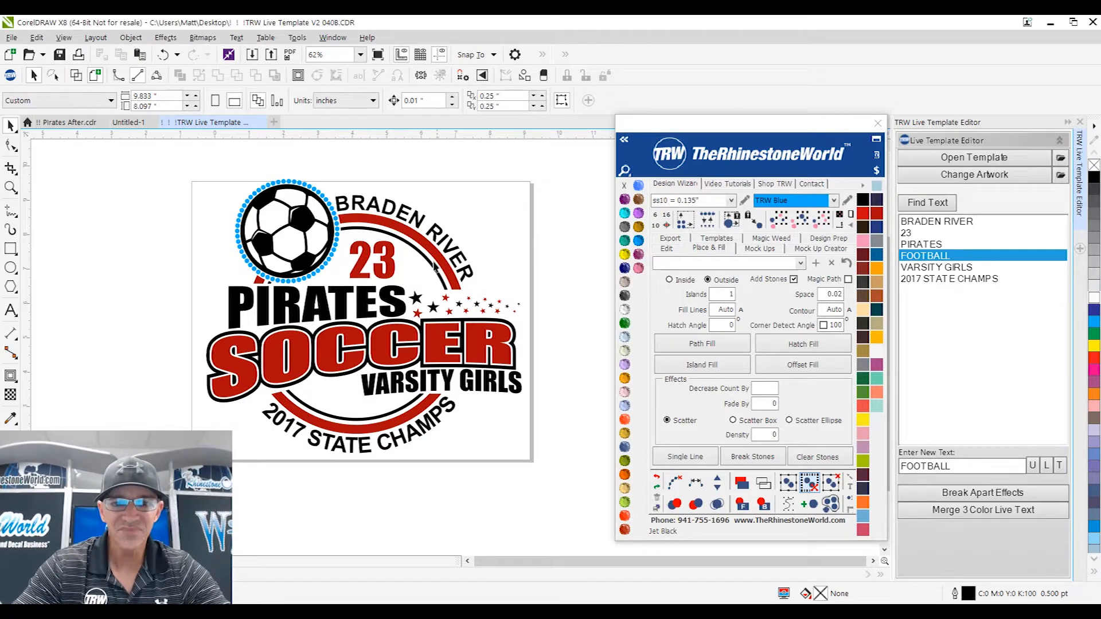
scroll(428, 263, up, 2)
scroll(430, 263, up, 2)
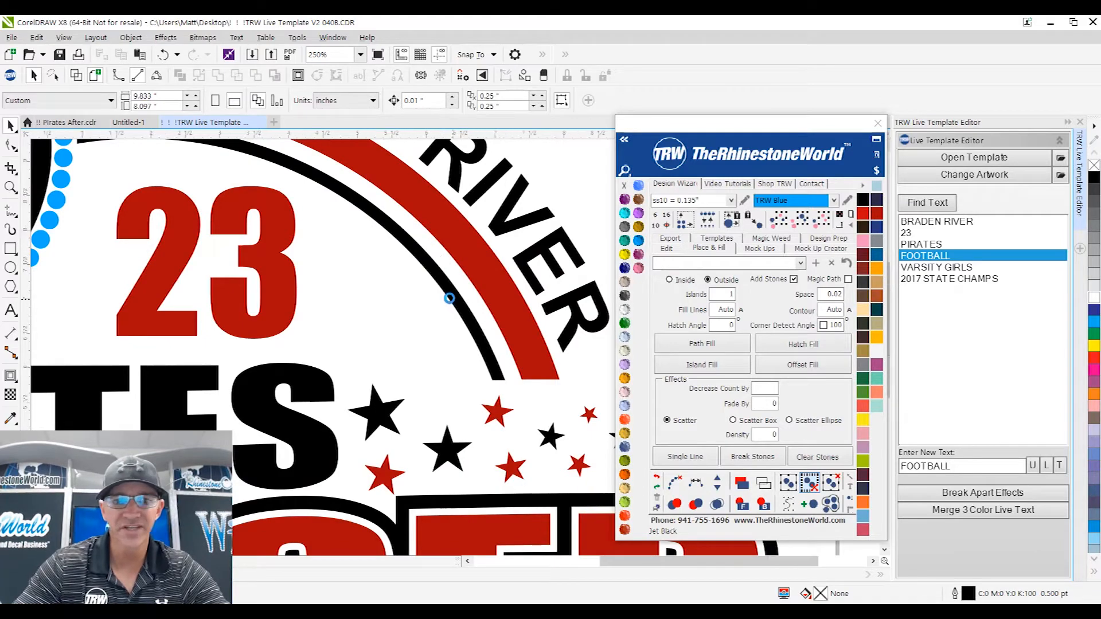
scroll(453, 301, down, 4)
scroll(403, 276, up, 2)
scroll(403, 276, up, 6)
click(287, 384)
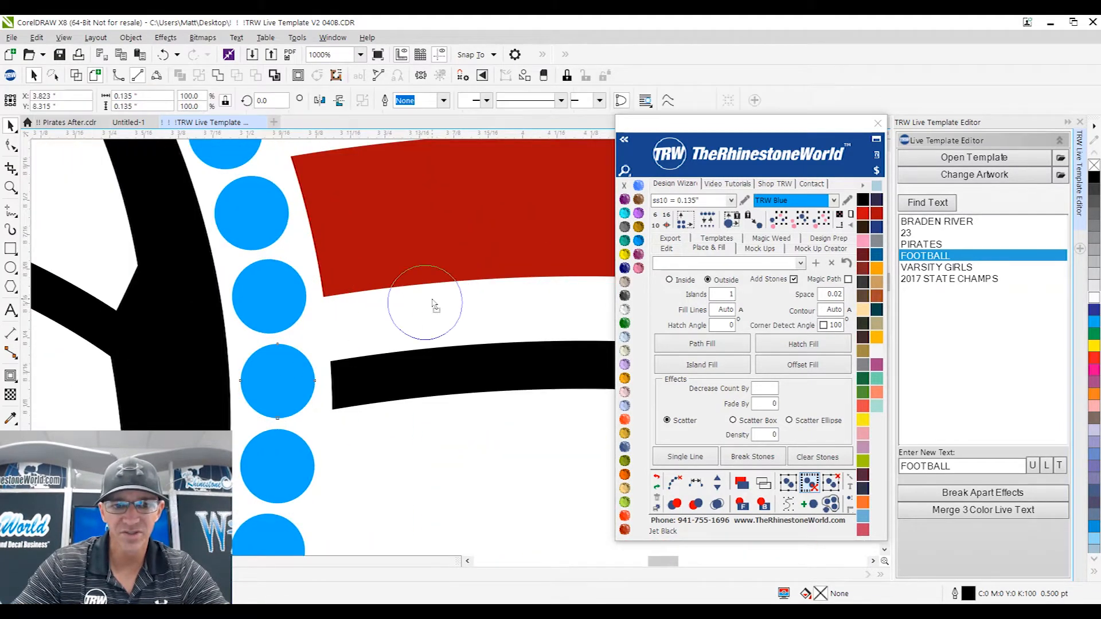
drag(427, 321, 429, 323)
click(505, 332)
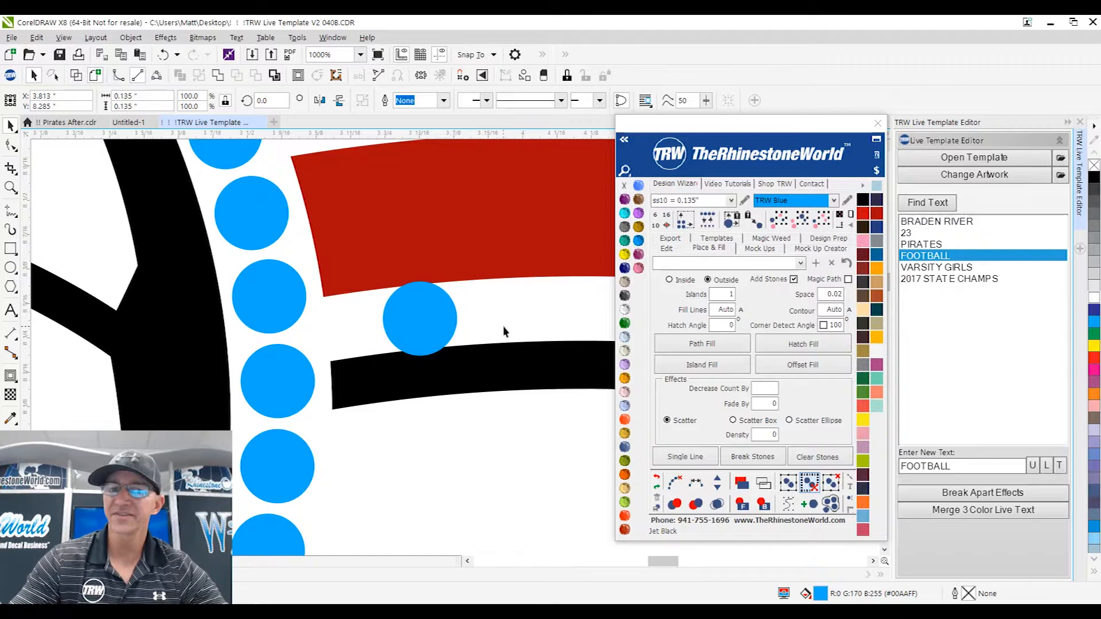
click(435, 340)
key(Delete)
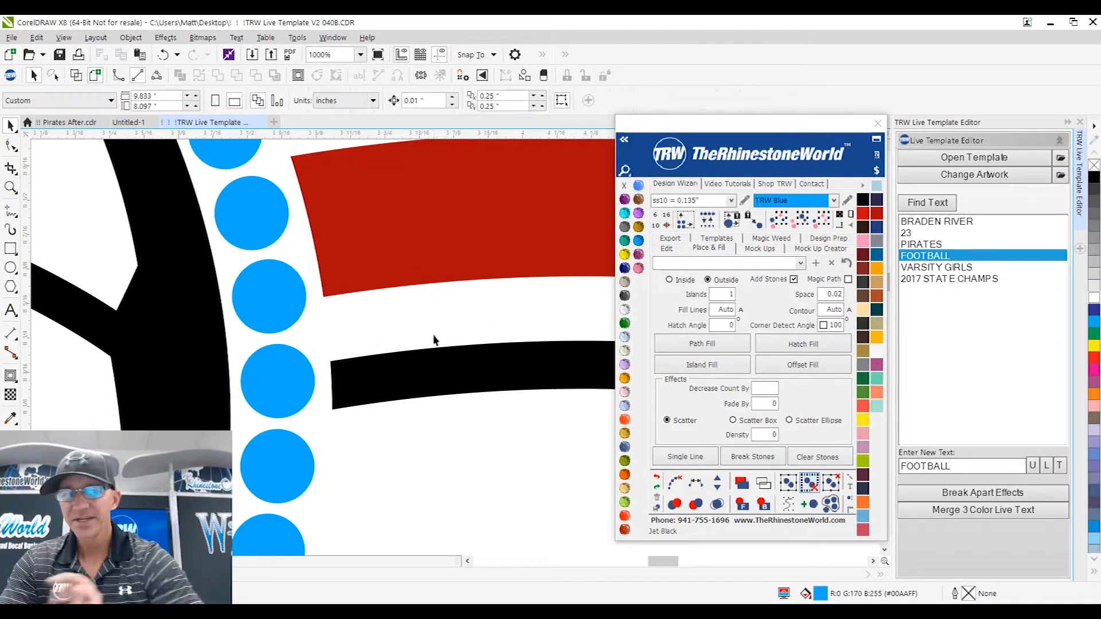
- Try moving the red arc pieces out of the design toward its left side, and undo the move
scroll(374, 275, down, 4)
scroll(374, 275, down, 4)
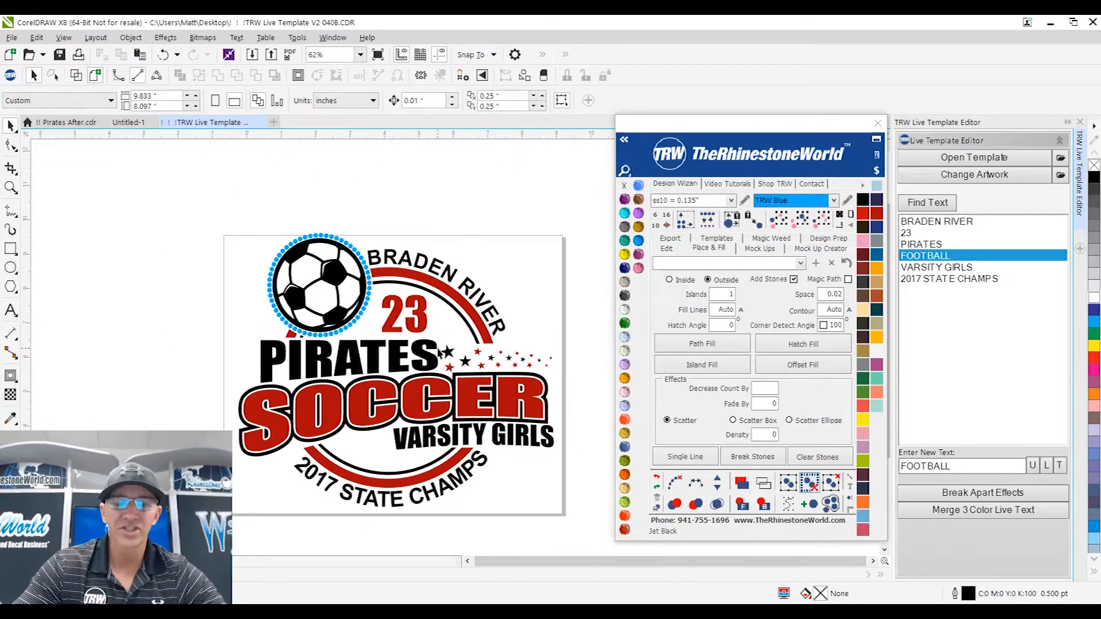
scroll(441, 352, up, 2)
click(515, 290)
scroll(516, 287, down, 2)
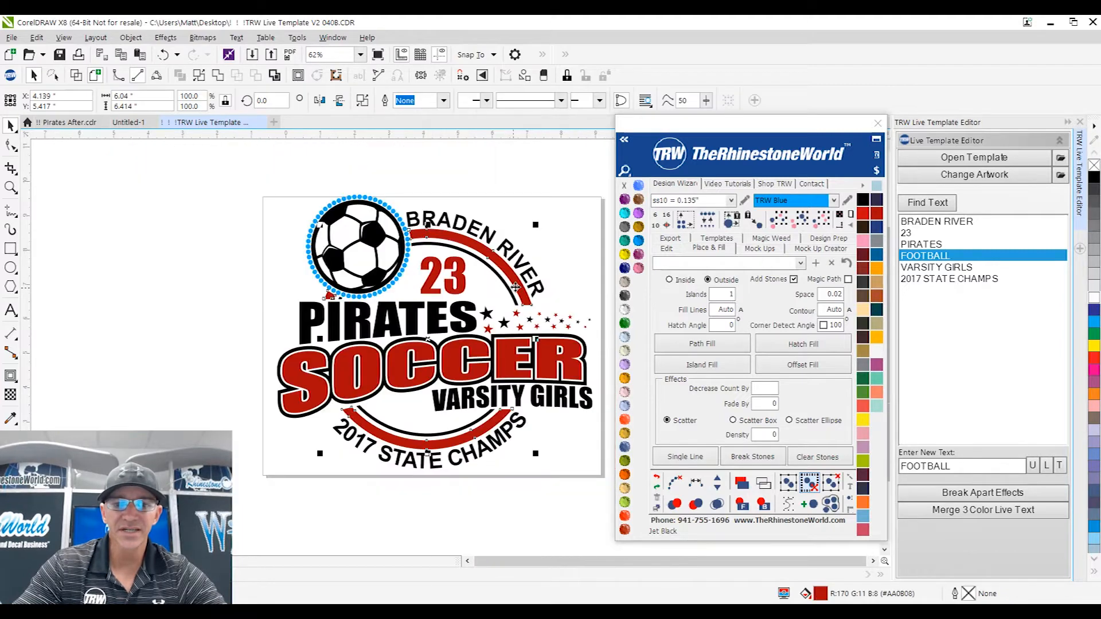
drag(516, 289, 294, 224)
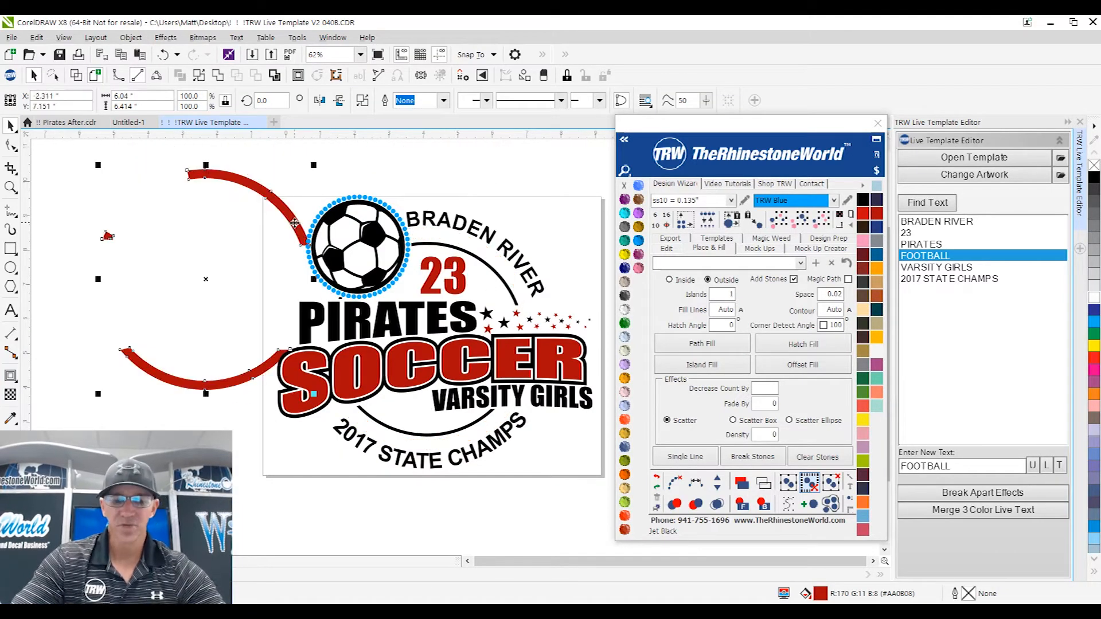
key(ctrl+z)
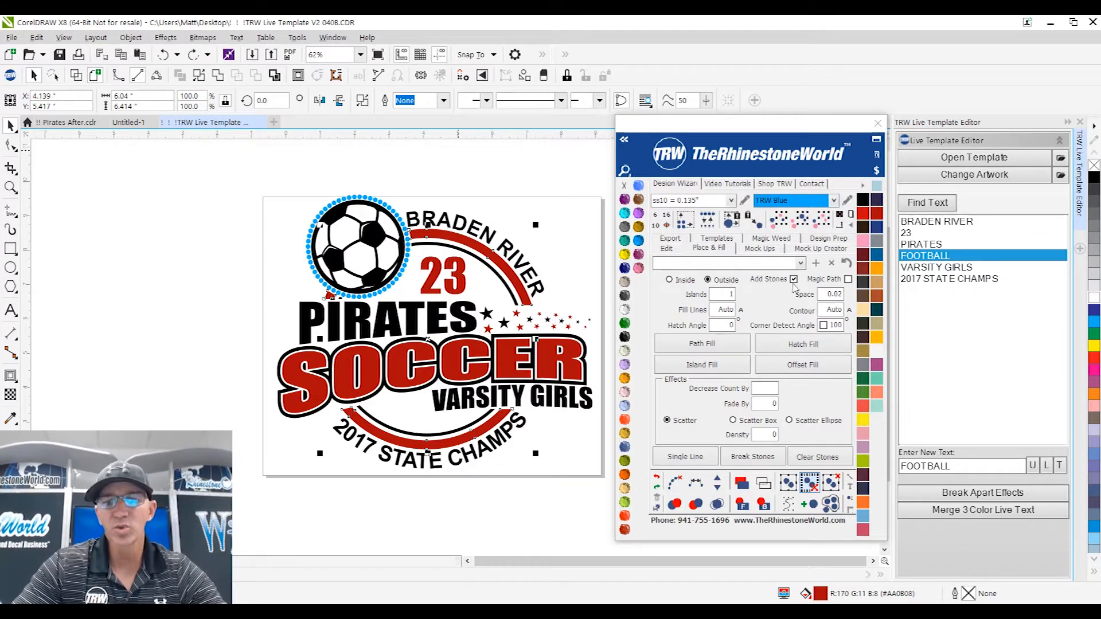
- Enable corner detection for the stone fill with an angle of 150, and check the sharp corners at the red arc's end
click(824, 326)
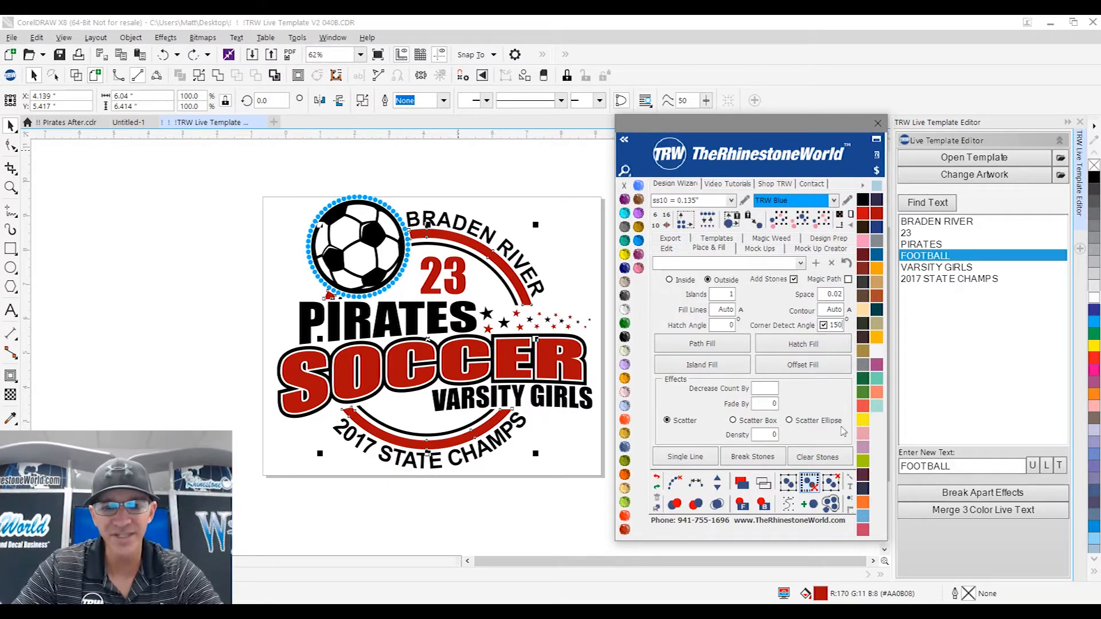
scroll(521, 300, up, 5)
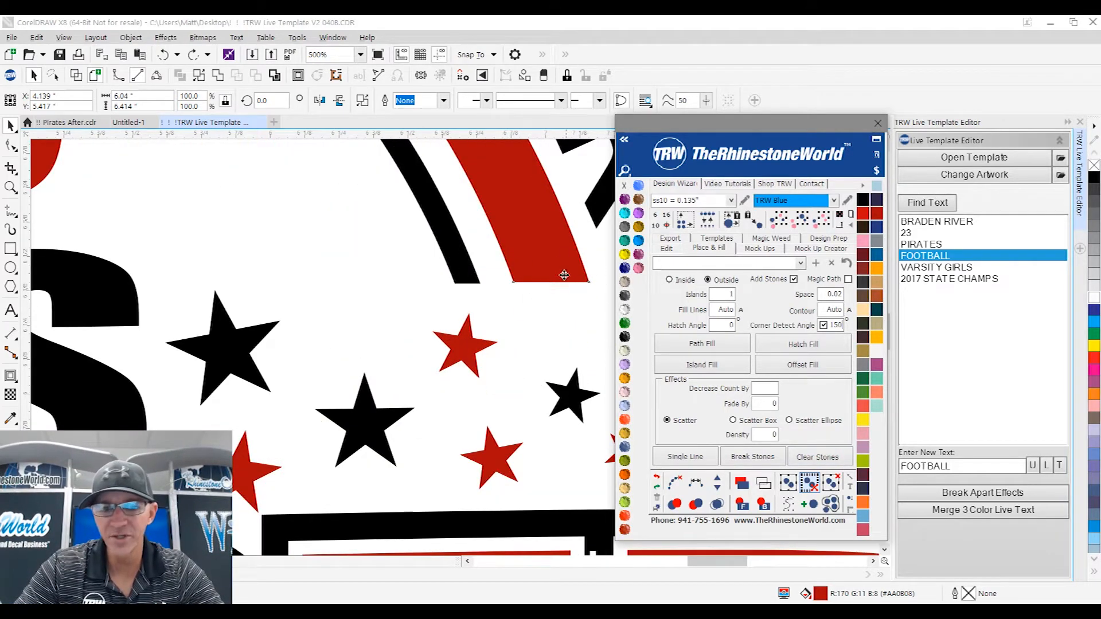
scroll(534, 334, down, 3)
scroll(534, 335, down, 3)
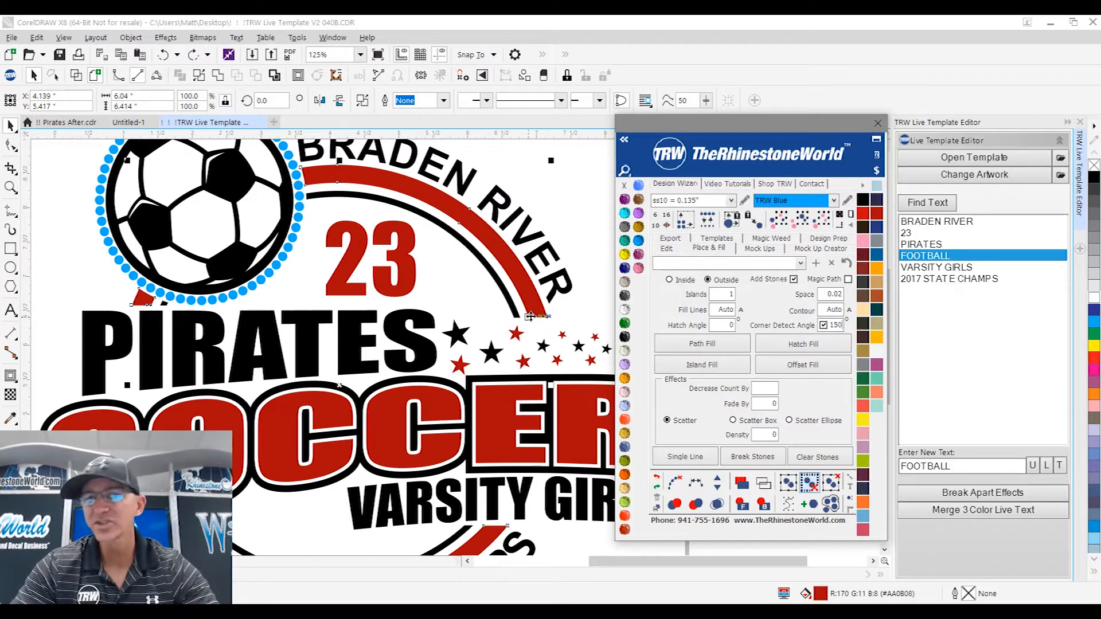
- Try moving the red arc pieces up and to the right as one object, and undo the move
scroll(530, 316, down, 2)
click(559, 259)
click(518, 290)
drag(520, 288, 564, 232)
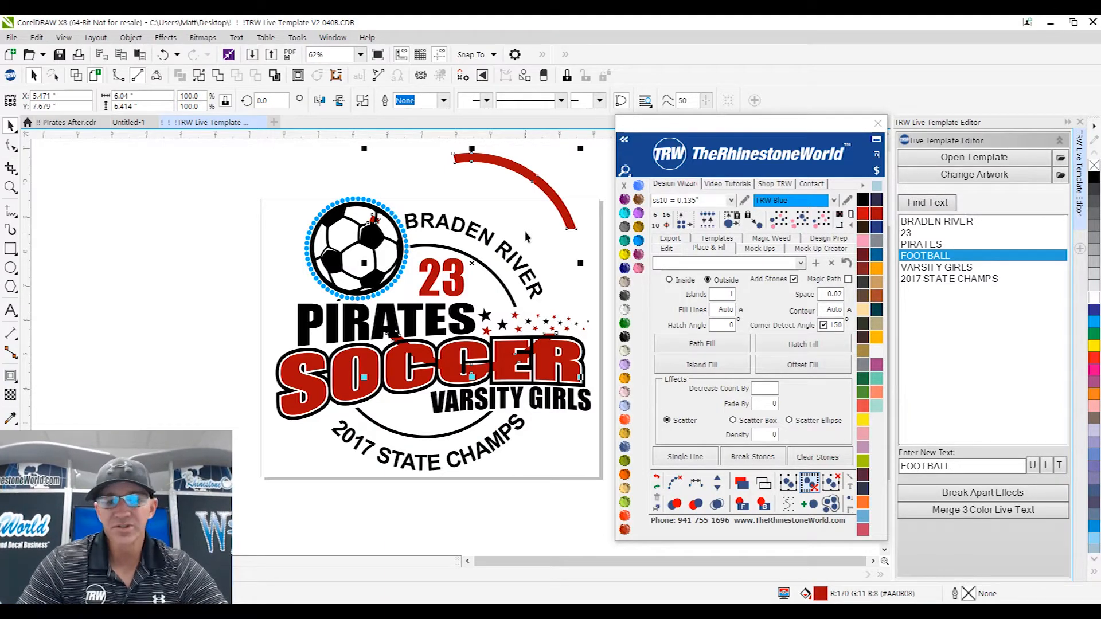
key(ctrl+z)
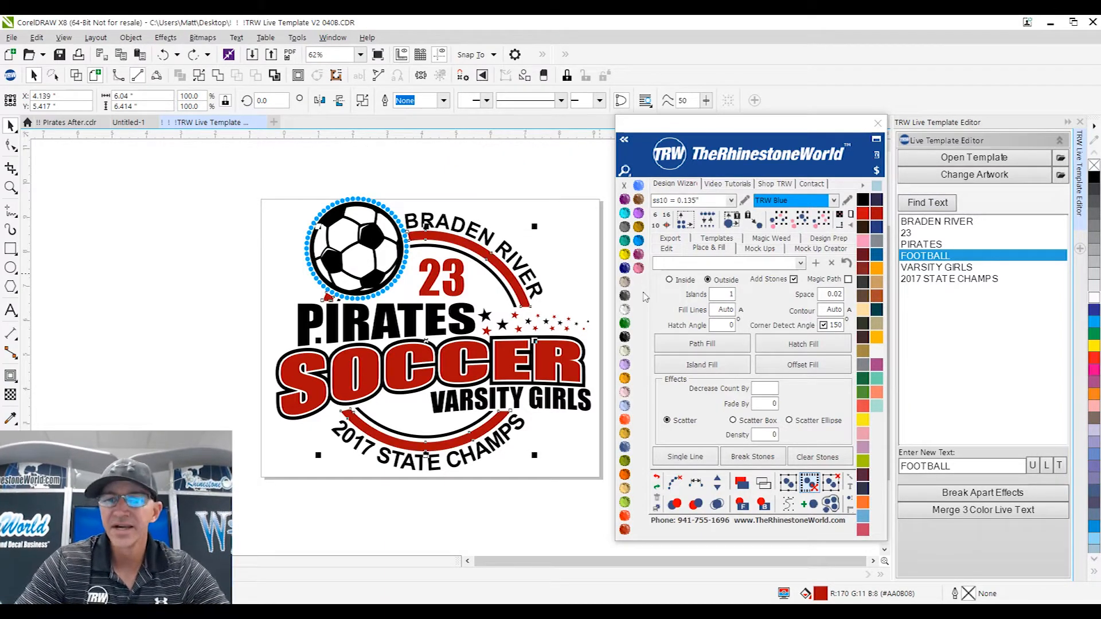
- Outline the outside of all red arc pieces with ss10 TRW Blue stones using Island Fill, and inspect the resulting stone runs
click(714, 370)
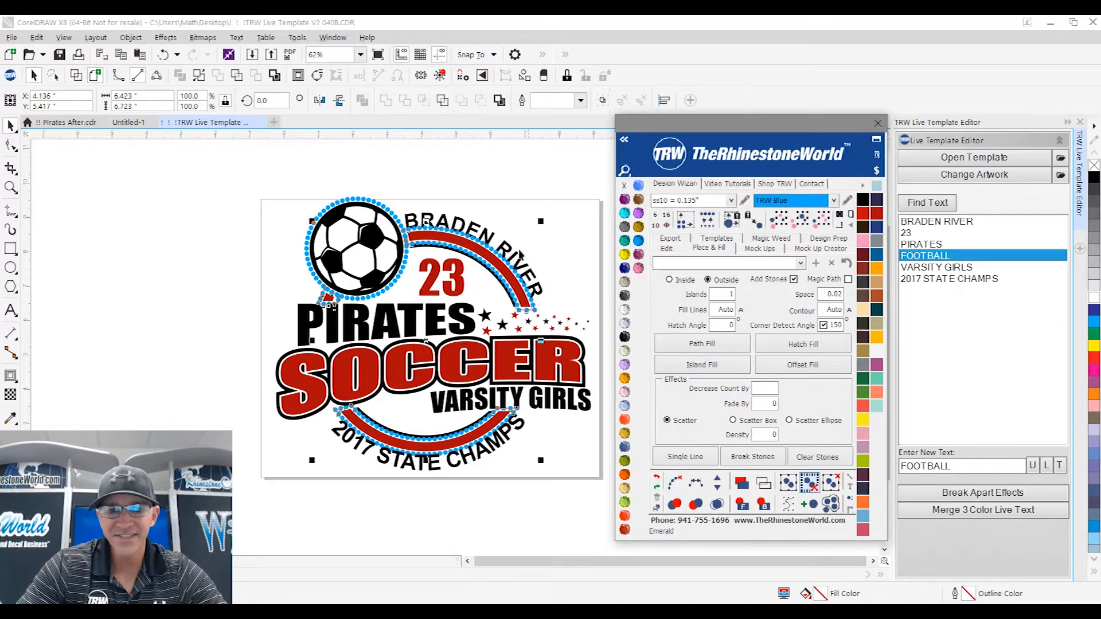
scroll(476, 267, up, 4)
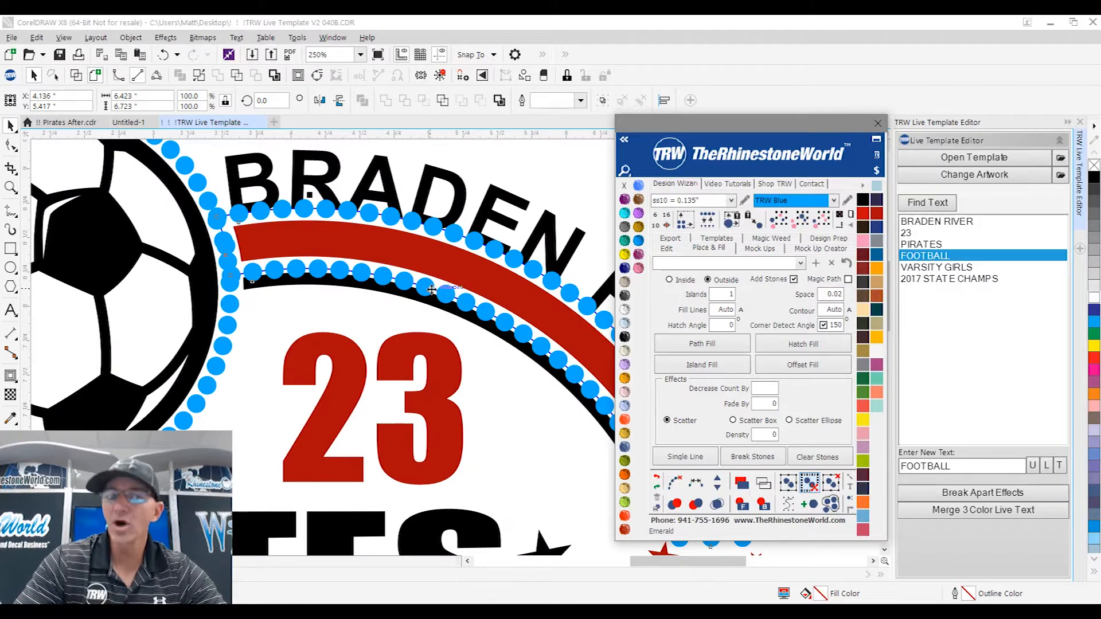
scroll(370, 249, down, 2)
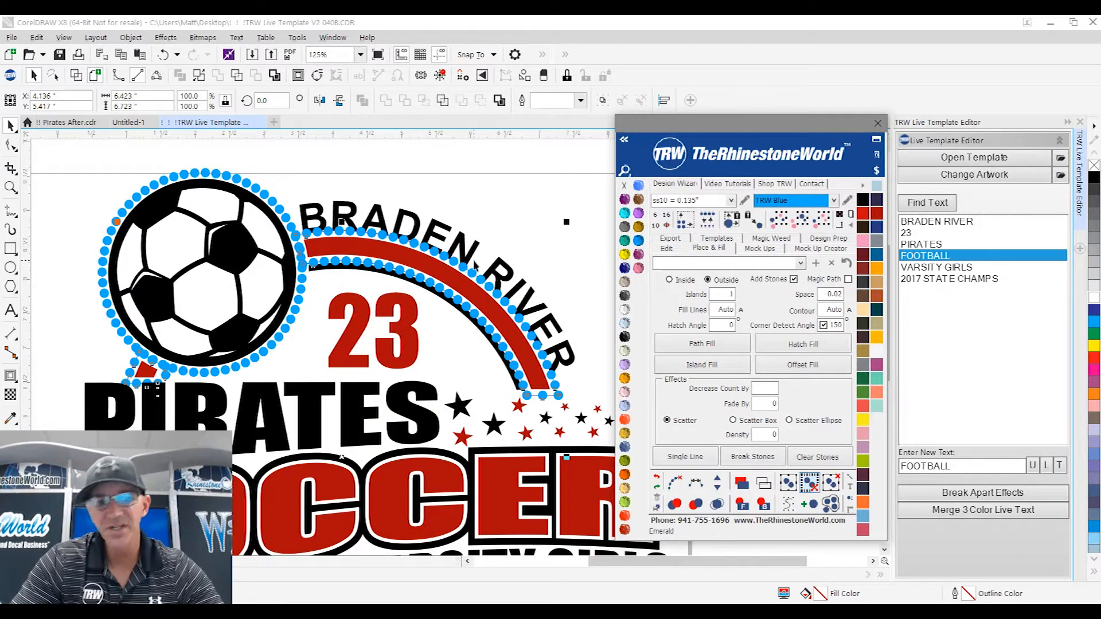
scroll(436, 287, down, 2)
scroll(392, 389, up, 2)
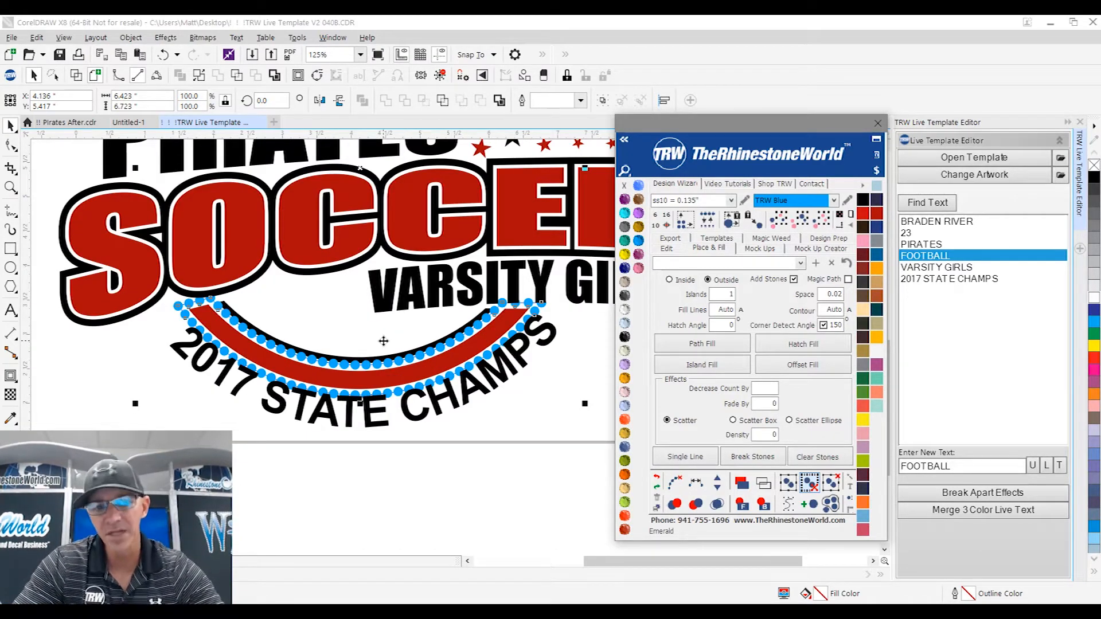
scroll(383, 341, down, 2)
scroll(384, 342, down, 2)
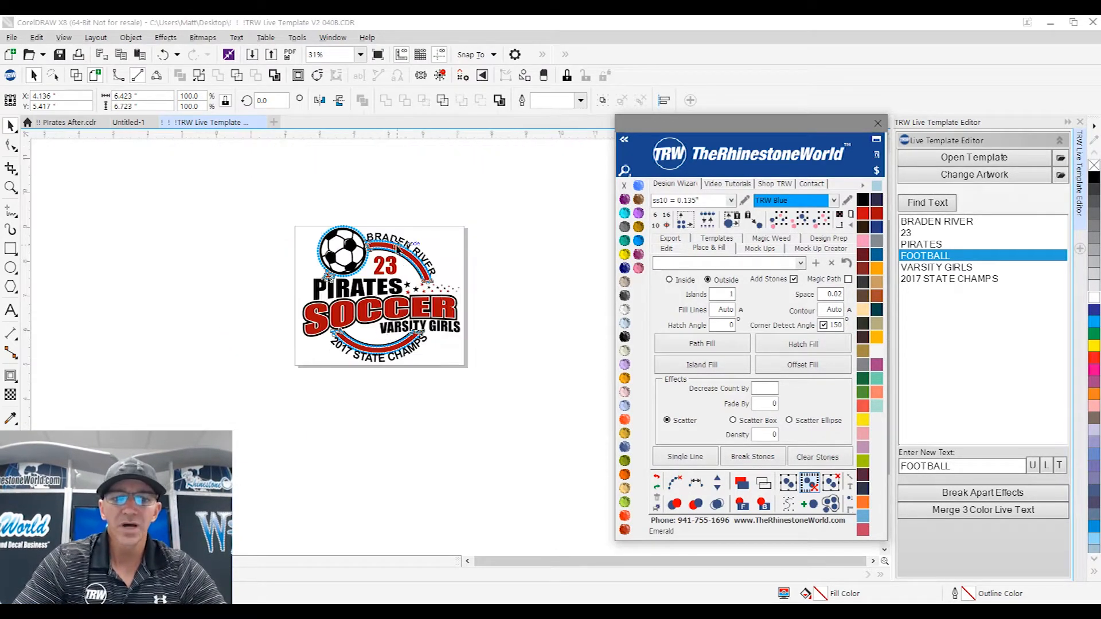
scroll(398, 249, up, 4)
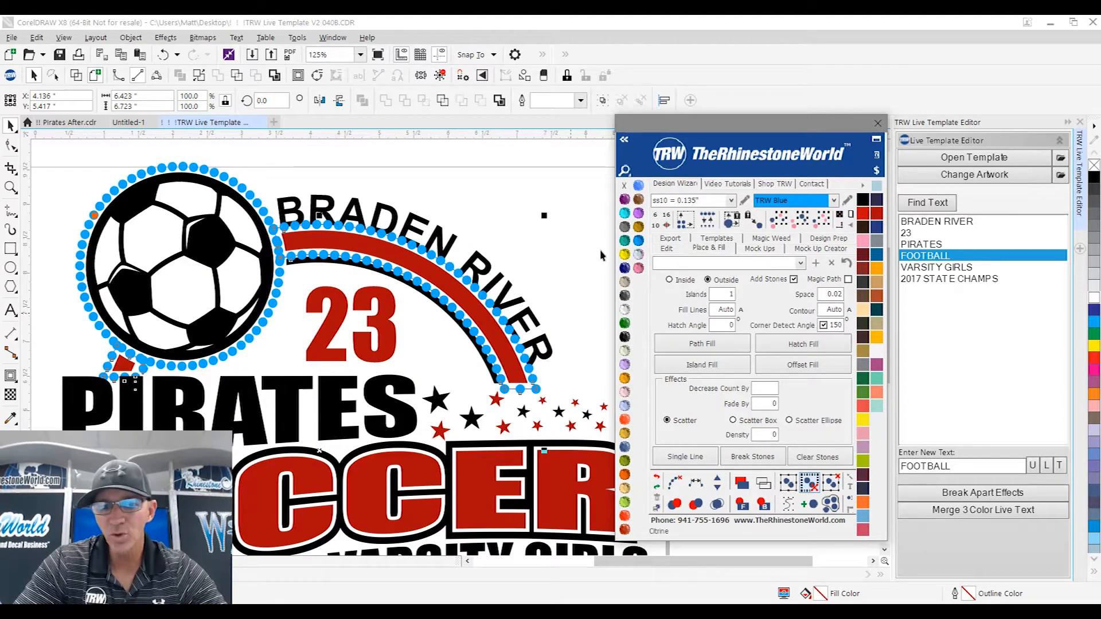
- Delete the outer run of stones between the upper red arc and the BRADEN RIVER text
click(600, 251)
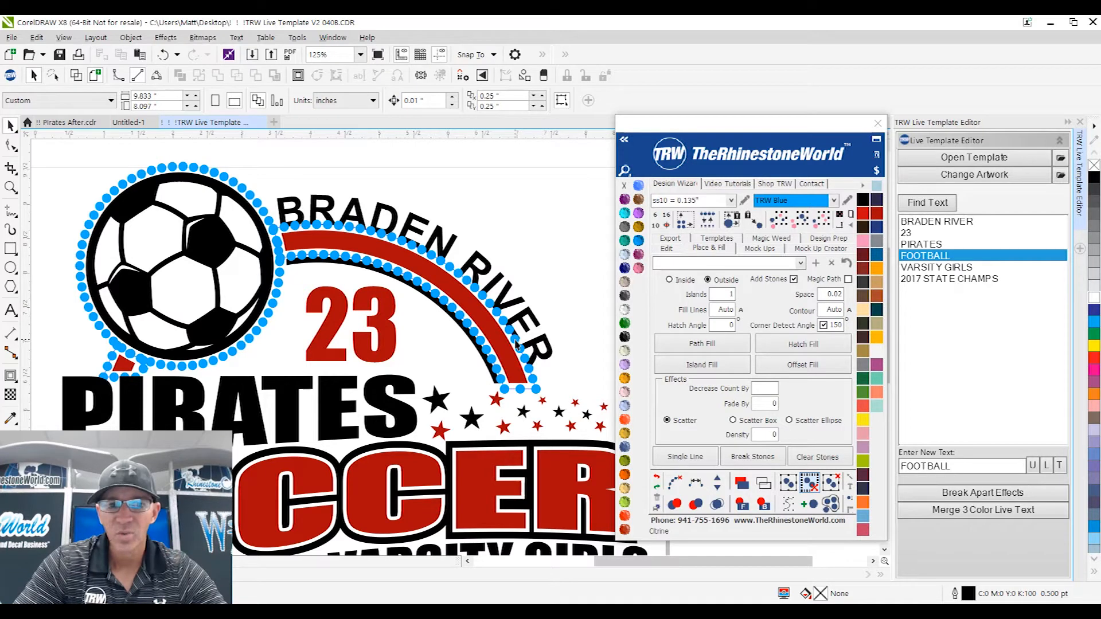
drag(516, 344, 561, 299)
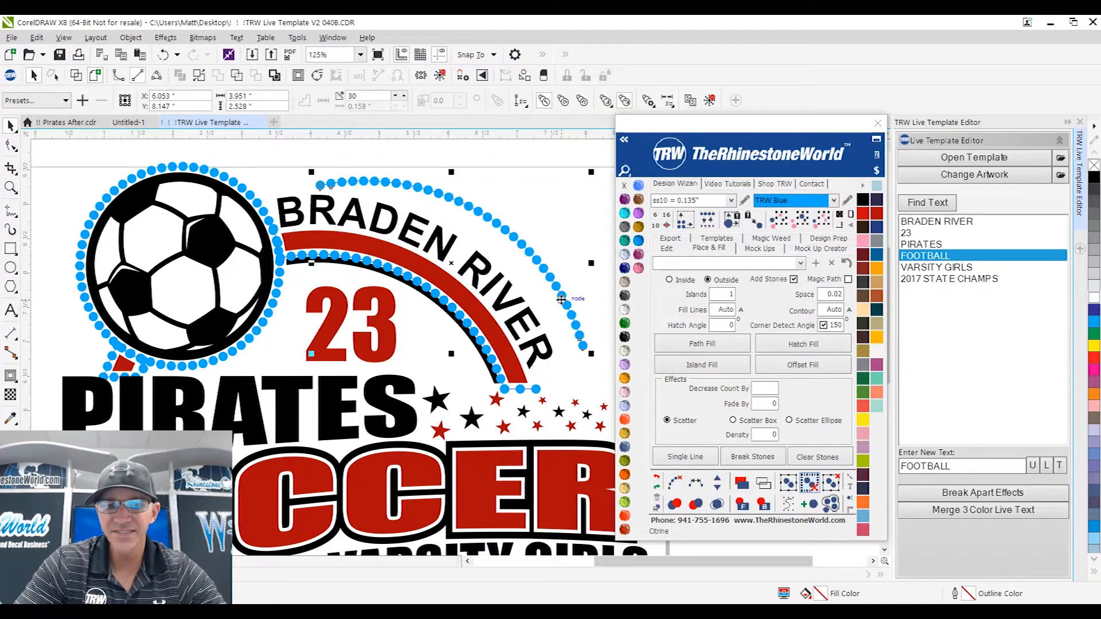
key(Escape)
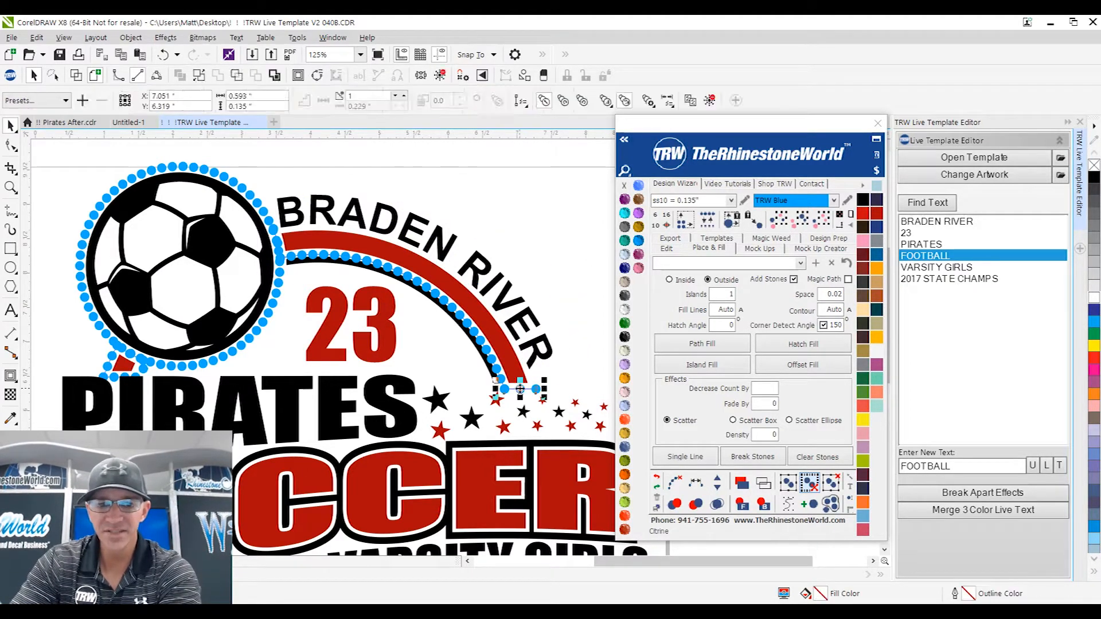
- Delete the arc's extra stones that overlap the soccer ball's outline at the upper arc's end
scroll(271, 245, up, 2)
scroll(271, 245, up, 3)
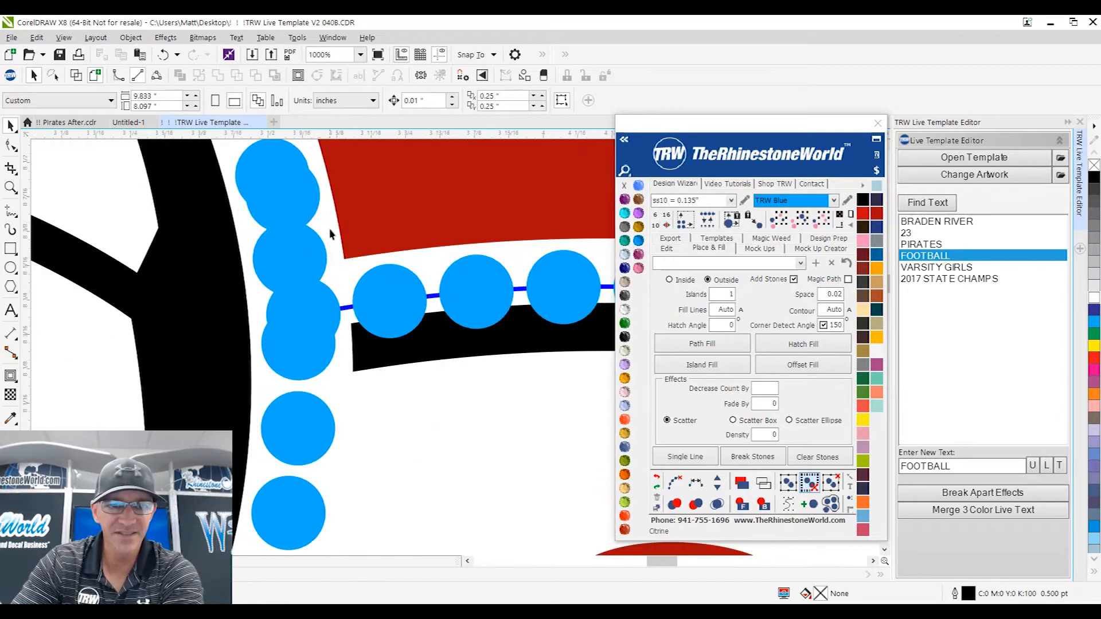
scroll(333, 236, down, 1)
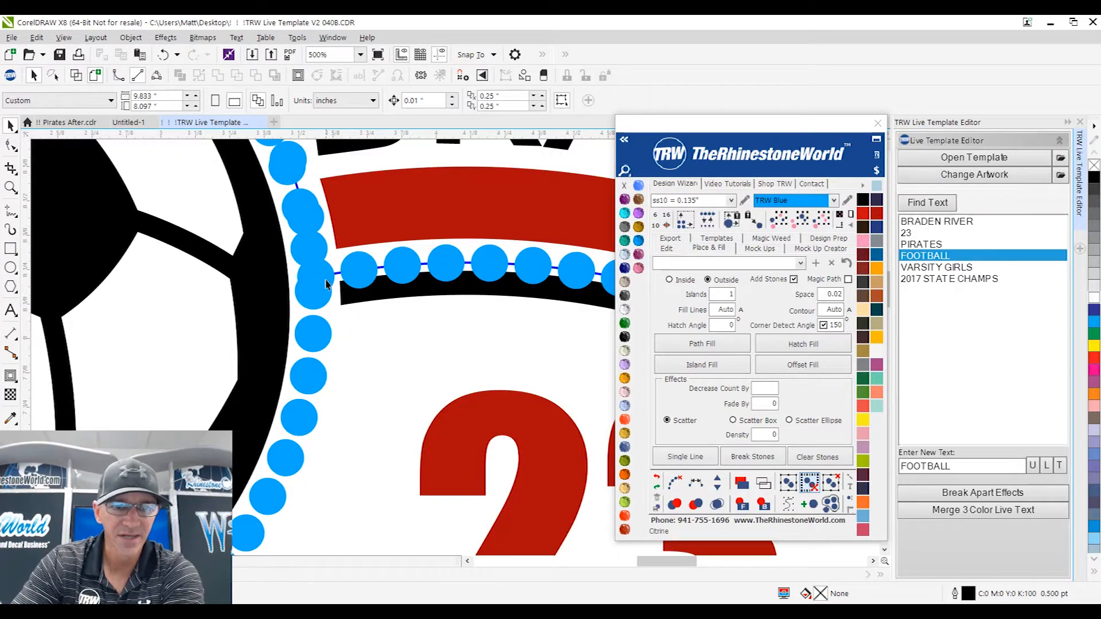
drag(297, 186, 334, 177)
key(Escape)
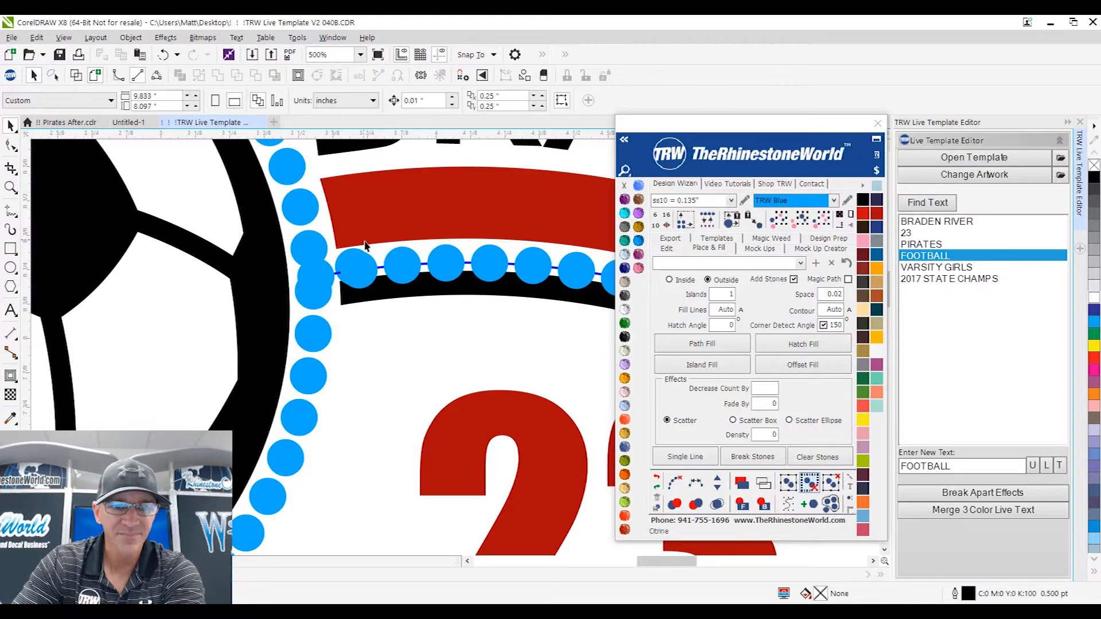
scroll(330, 241, down, 1)
scroll(321, 245, up, 2)
click(327, 243)
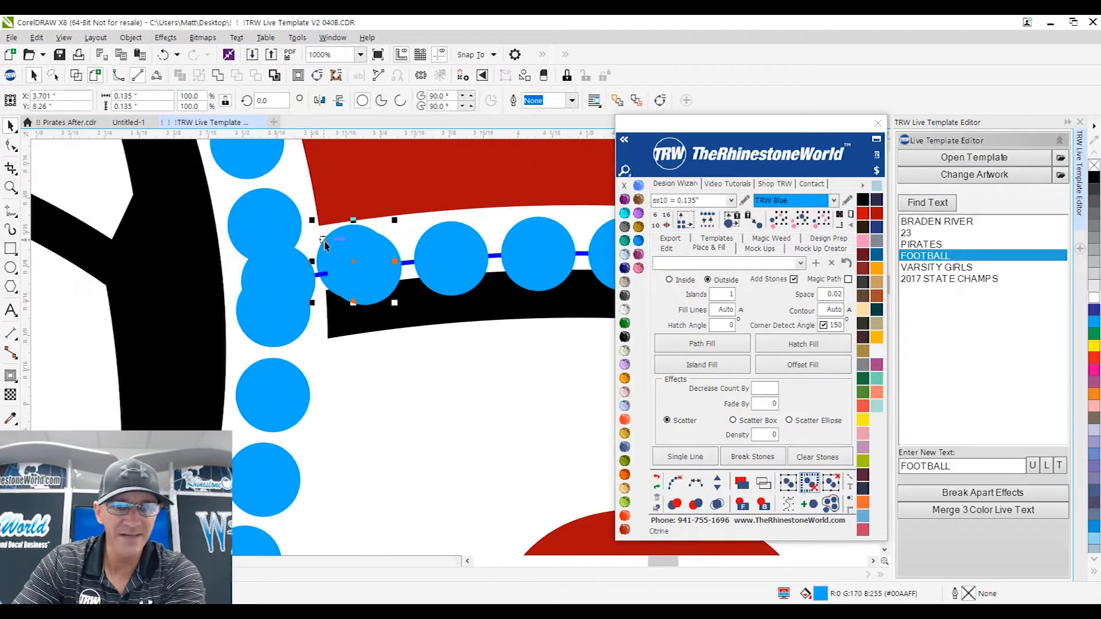
key(Delete)
scroll(327, 269, down, 3)
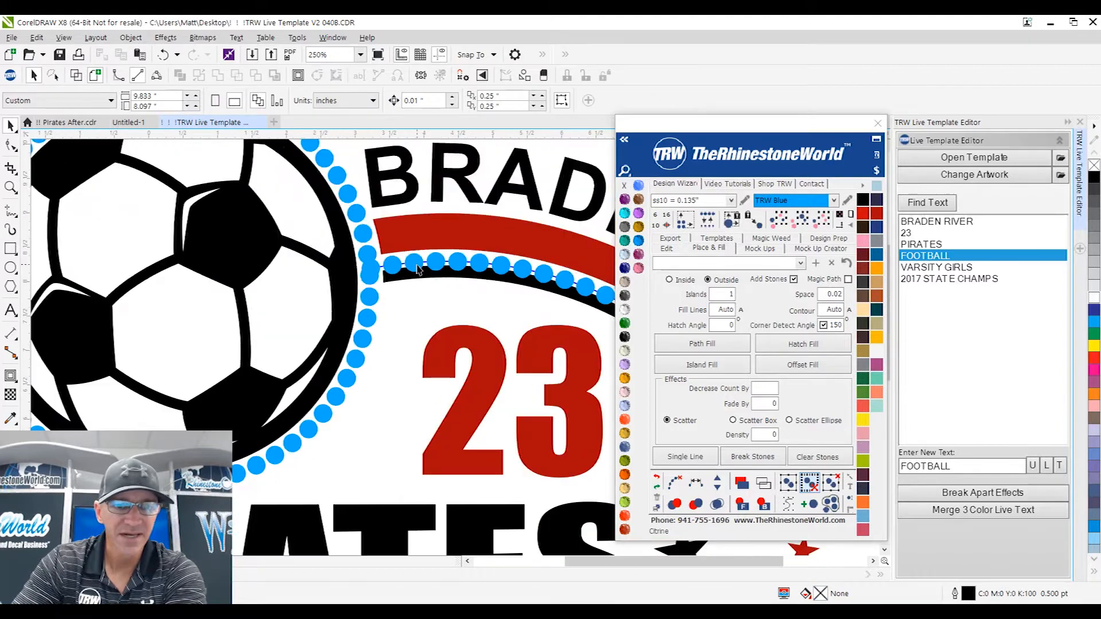
- Delete the extra stones around the small red arc piece below the ball, keeping the ball's own stone outline
scroll(213, 324, up, 2)
click(202, 304)
key(Delete)
click(298, 351)
key(Delete)
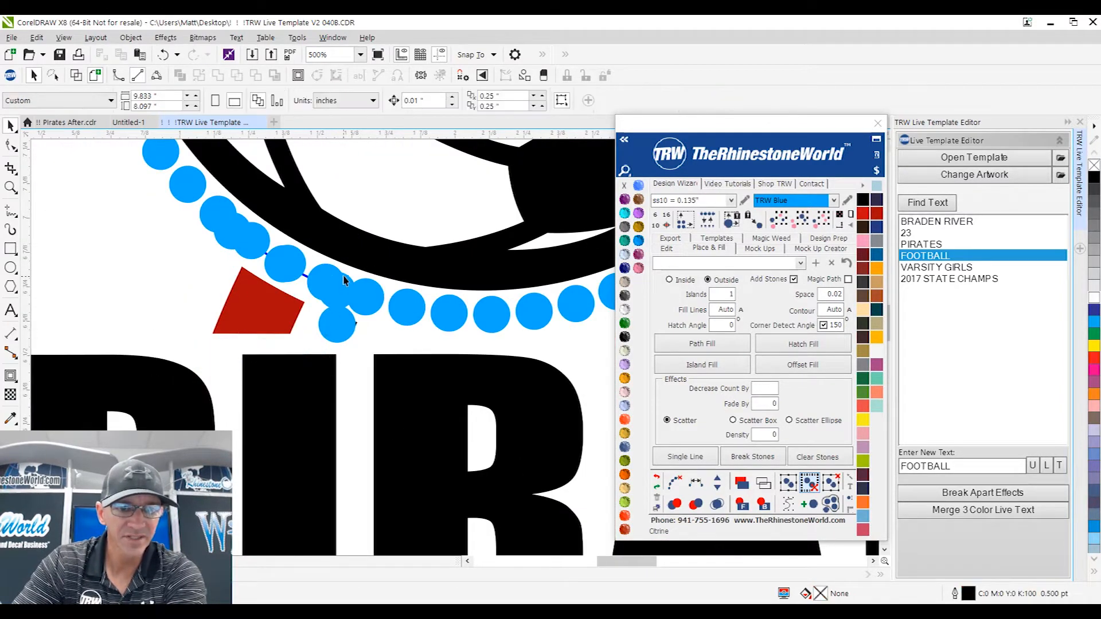
click(303, 265)
click(275, 276)
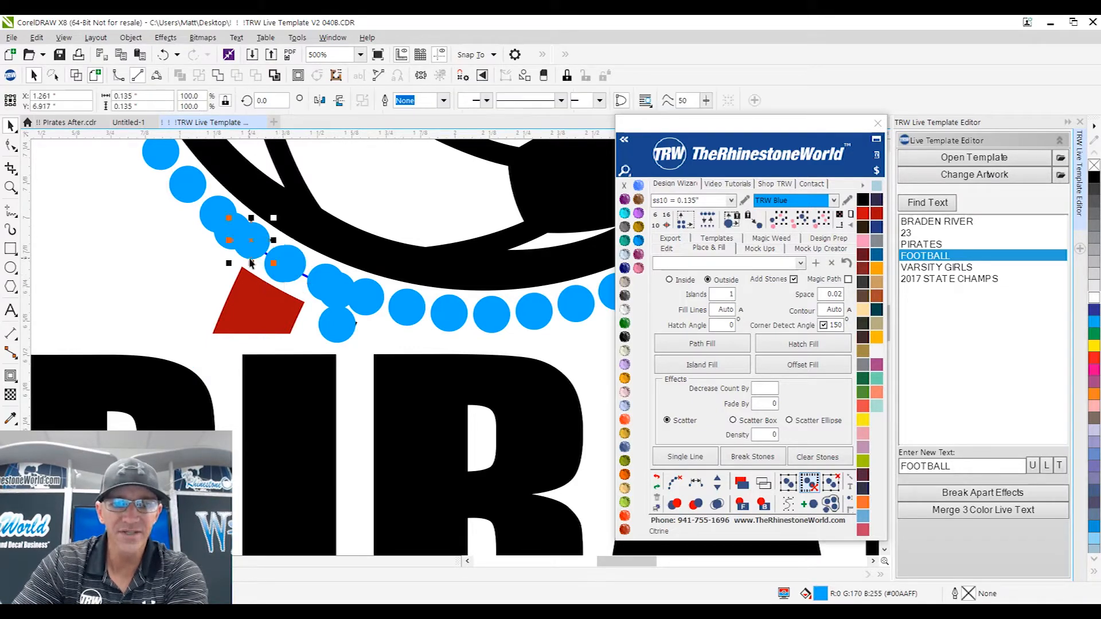
click(218, 281)
drag(305, 278, 284, 308)
key(Escape)
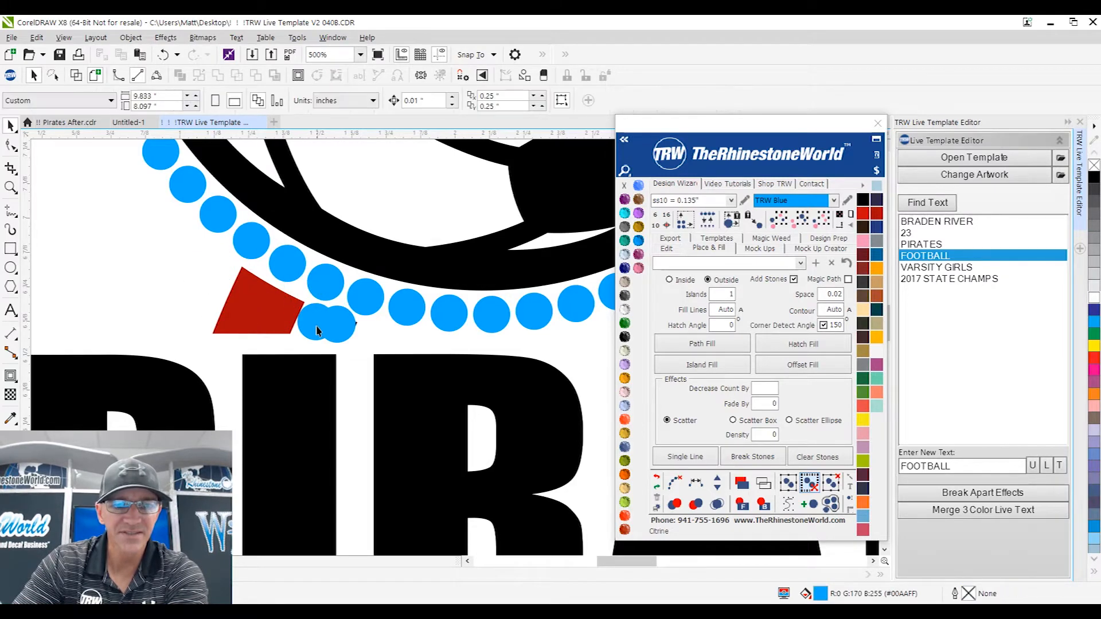
- Delete the outer run of stones between the lower red arc and the 2017 STATE CHAMPS text
scroll(319, 310, down, 1)
scroll(320, 309, down, 2)
scroll(320, 310, up, 2)
scroll(320, 310, down, 2)
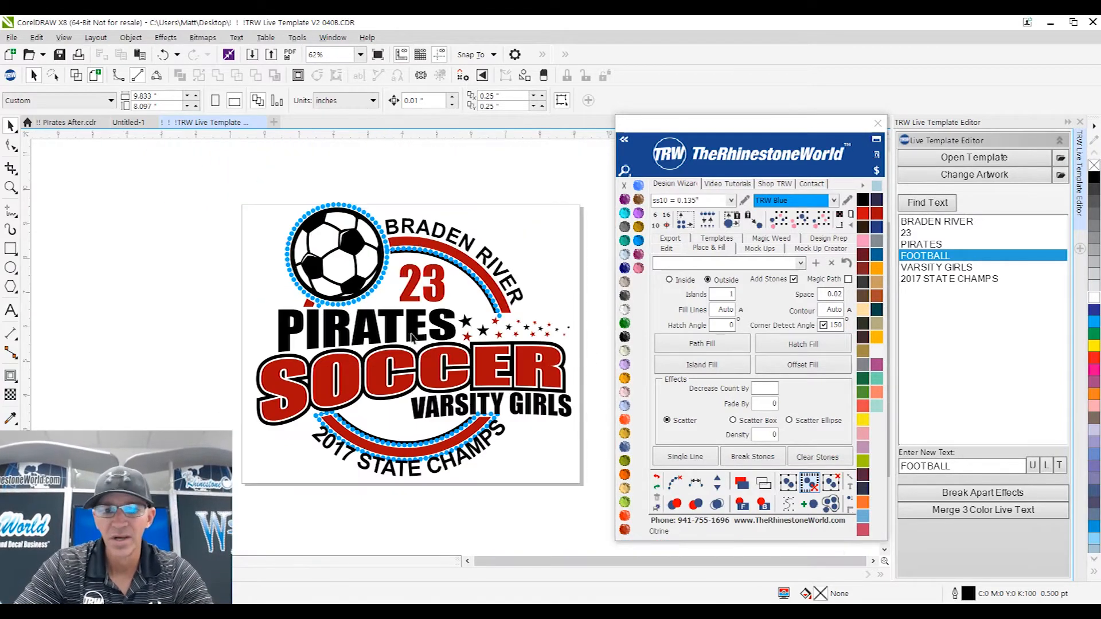
scroll(491, 293, up, 3)
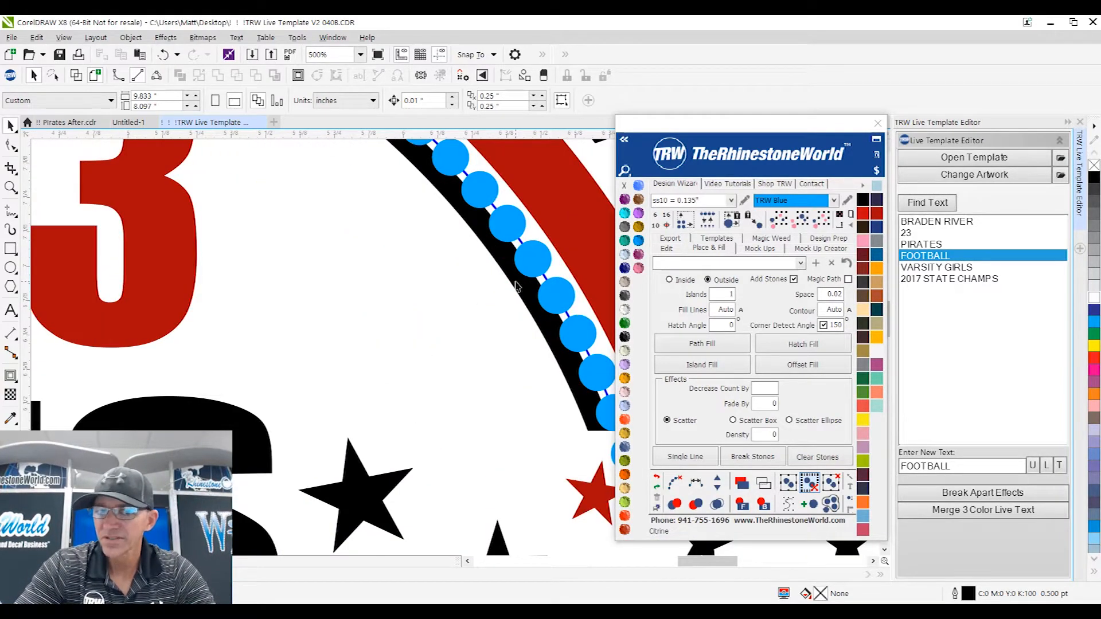
scroll(516, 286, down, 2)
scroll(492, 268, down, 1)
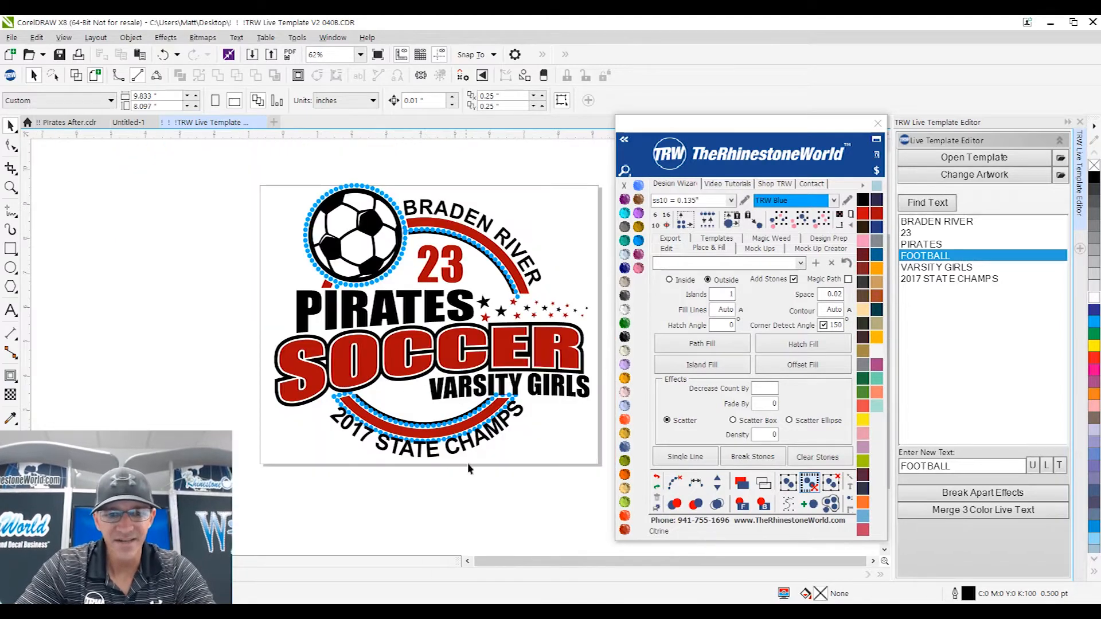
scroll(469, 467, up, 1)
click(481, 404)
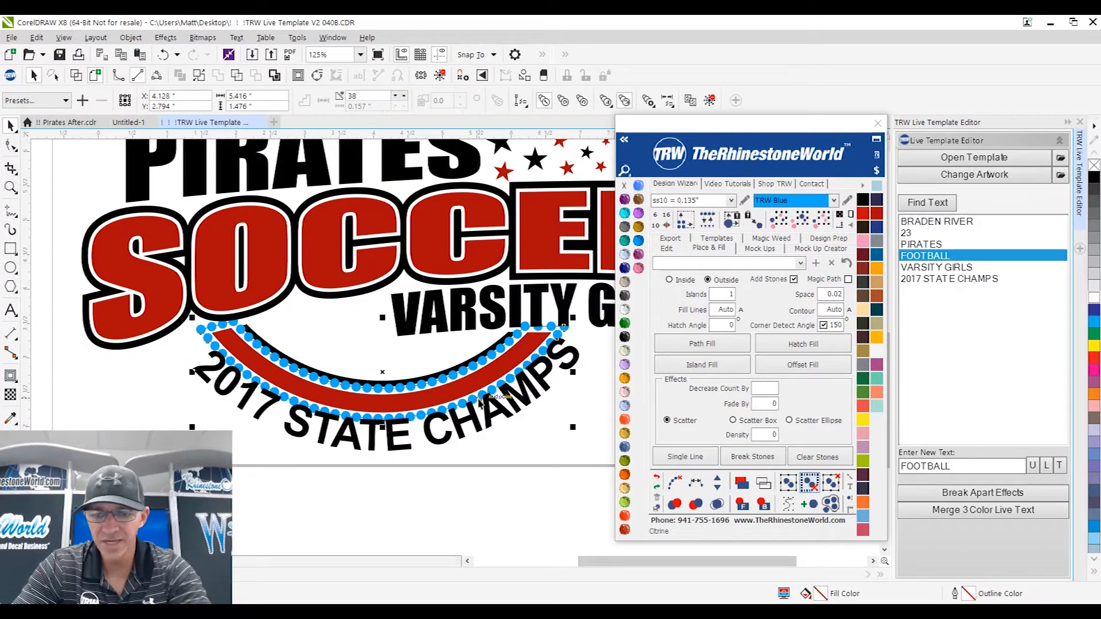
key(Delete)
- Delete the leftover stones capping both ends of the lower red arc, keeping only the run along its inner edge
scroll(548, 330, up, 1)
click(554, 325)
key(Delete)
scroll(554, 330, down, 2)
scroll(199, 327, up, 3)
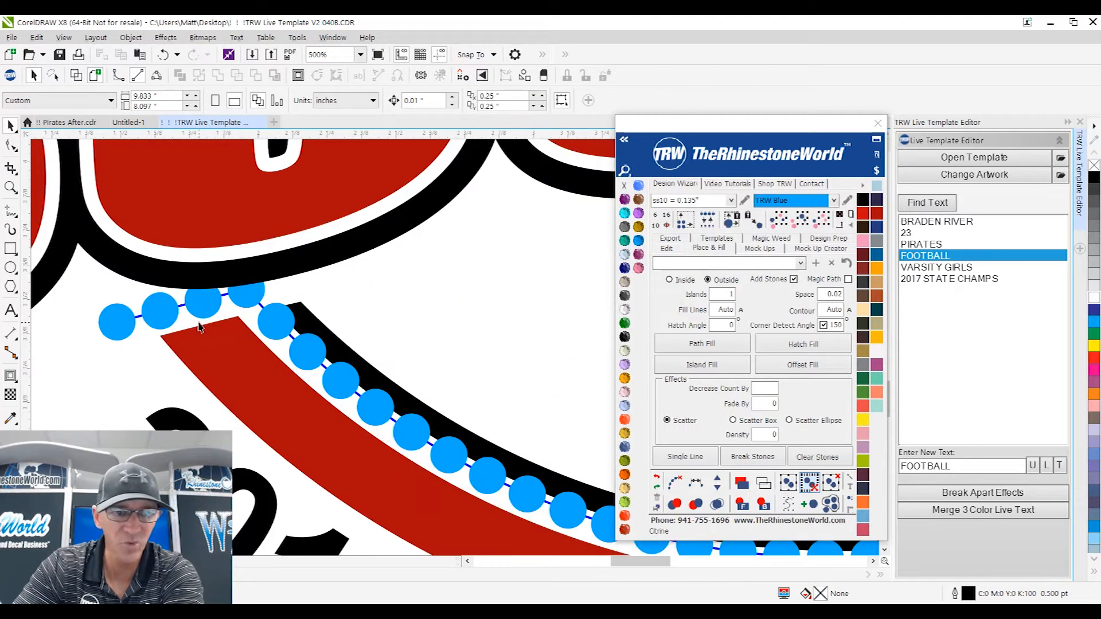
drag(199, 309, 161, 361)
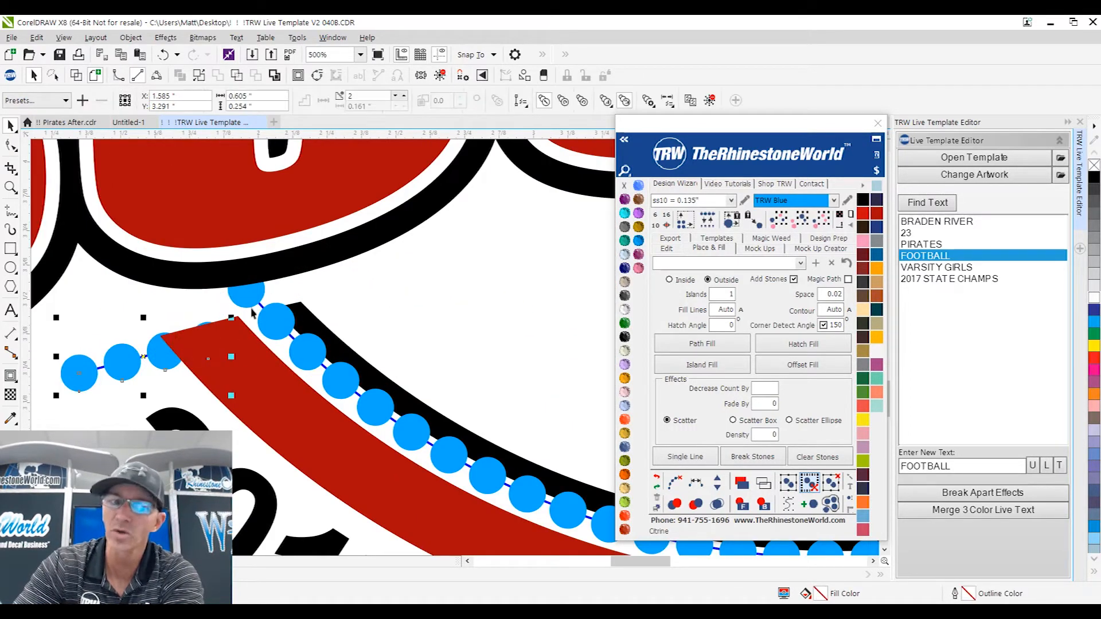
key(Escape)
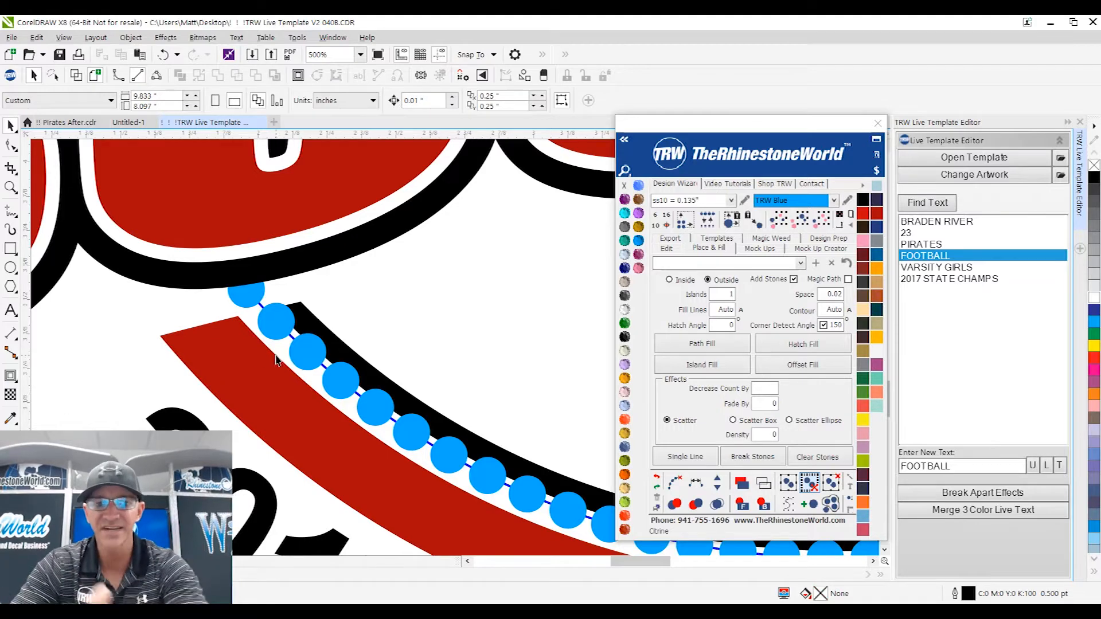
- Select the design with its stone runs and clear the paths from the stones, leaving them as individual objects
scroll(274, 361, down, 4)
scroll(277, 360, down, 2)
drag(471, 427, 187, 176)
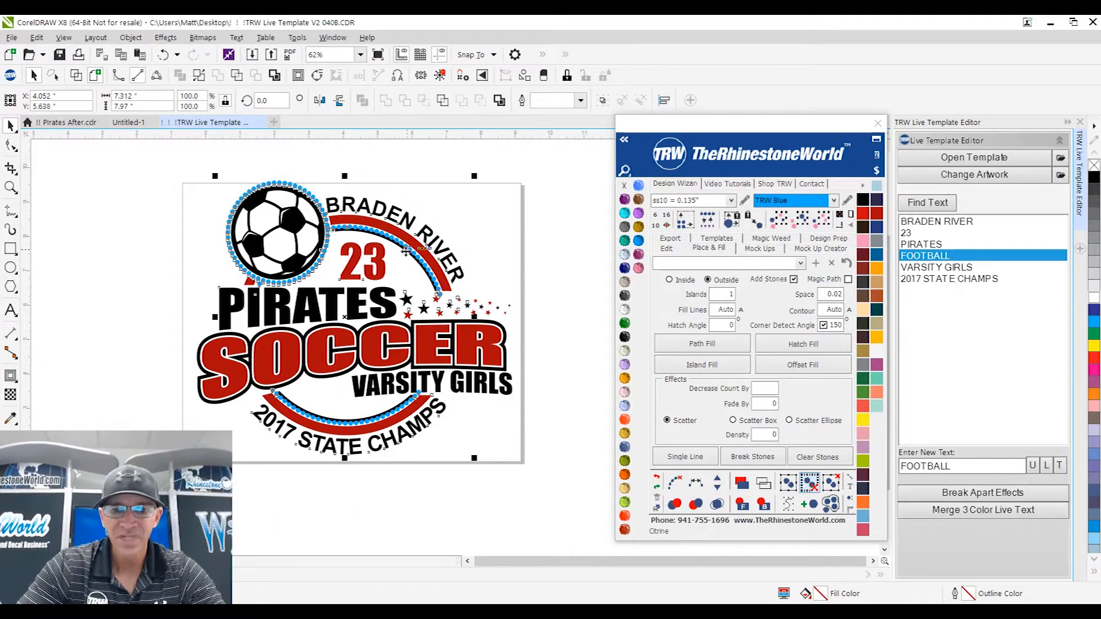
scroll(405, 251, up, 6)
scroll(405, 250, down, 4)
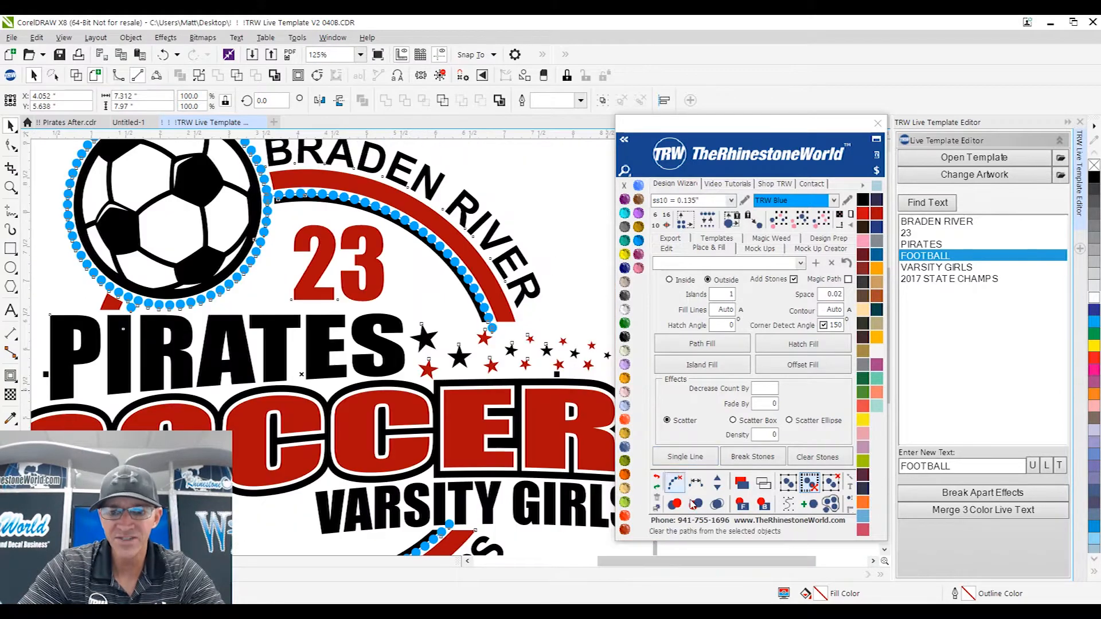
click(673, 486)
click(578, 312)
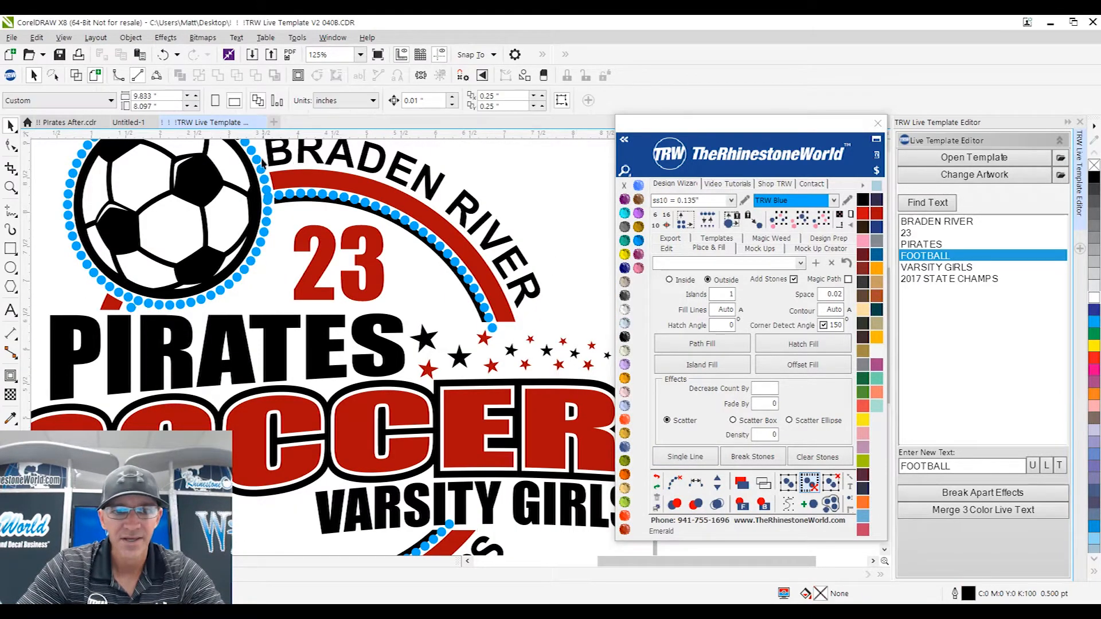
- Delete the arc stone that overlaps the soccer ball's stone outline at the inner end of the upper arc
scroll(263, 164, up, 5)
click(268, 223)
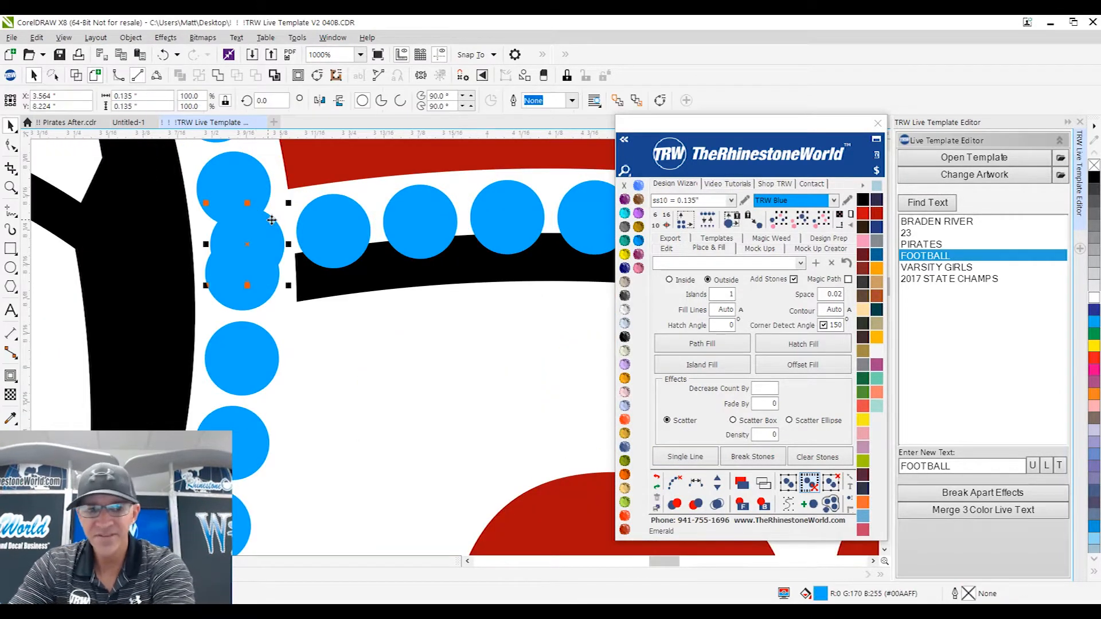
key(Delete)
scroll(334, 229, down, 8)
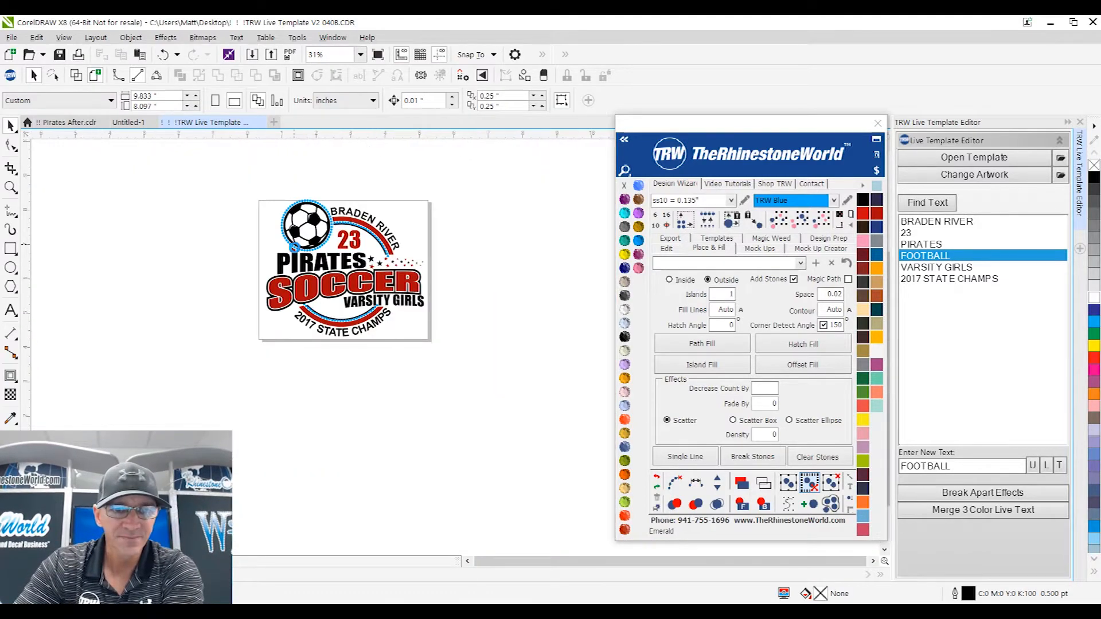
- Shift one of the two overlapping stones beside the small red arc piece below the ball and delete the extra one
scroll(294, 248, up, 8)
drag(368, 343, 330, 344)
scroll(333, 344, down, 6)
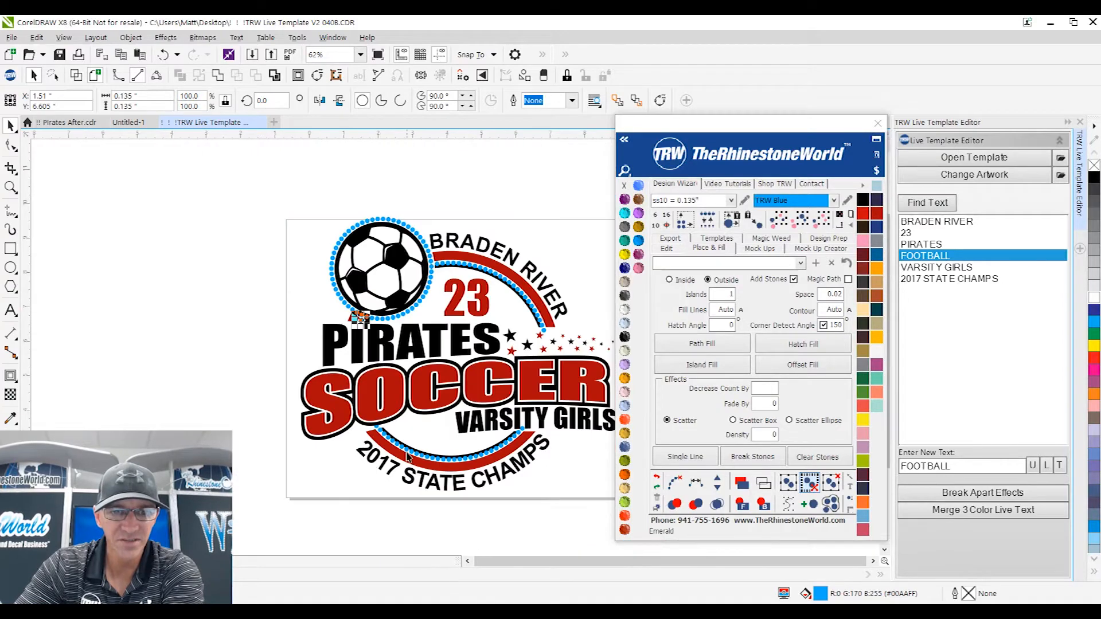
scroll(407, 456, up, 3)
key(Delete)
scroll(164, 310, down, 1)
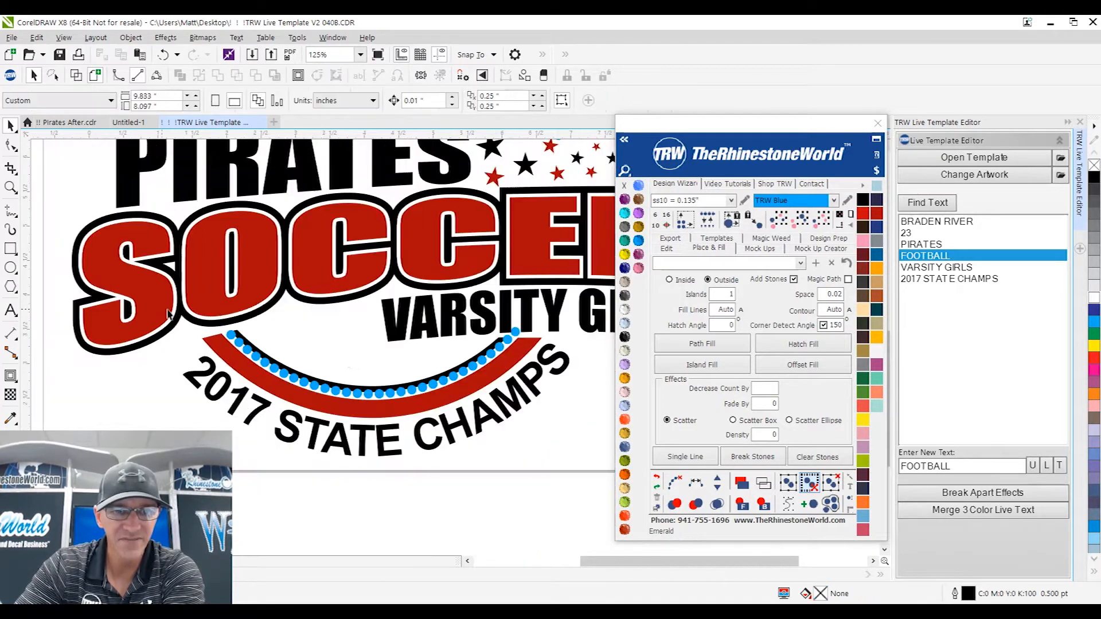
- Scale the black inner arcs down to 98% about their center so they clear the blue stone runs
scroll(502, 358, up, 2)
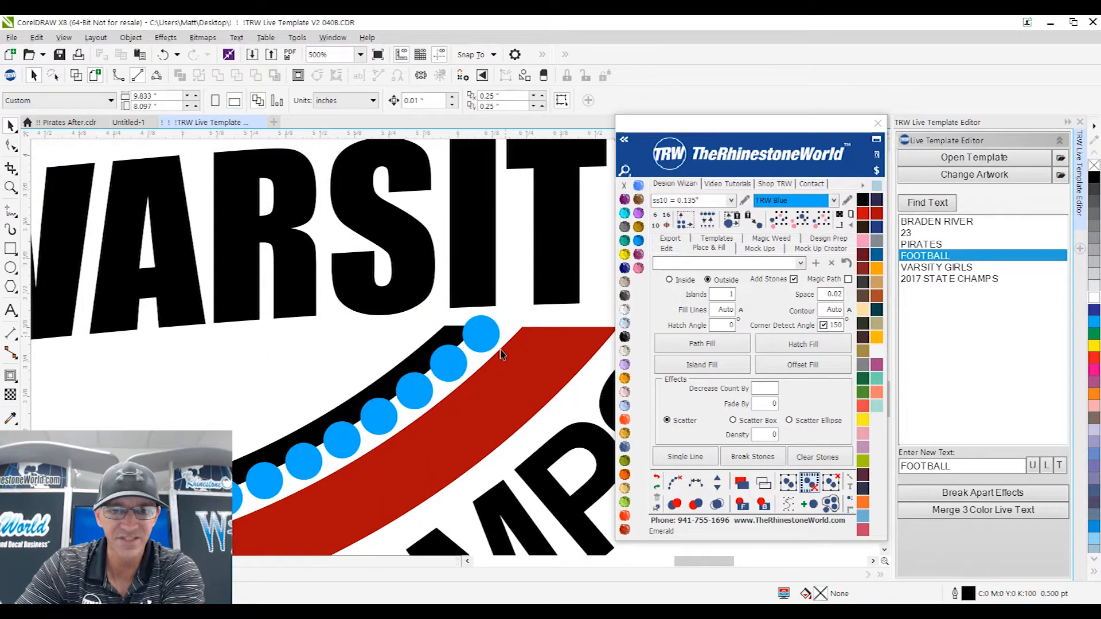
scroll(499, 353, down, 3)
scroll(339, 241, up, 2)
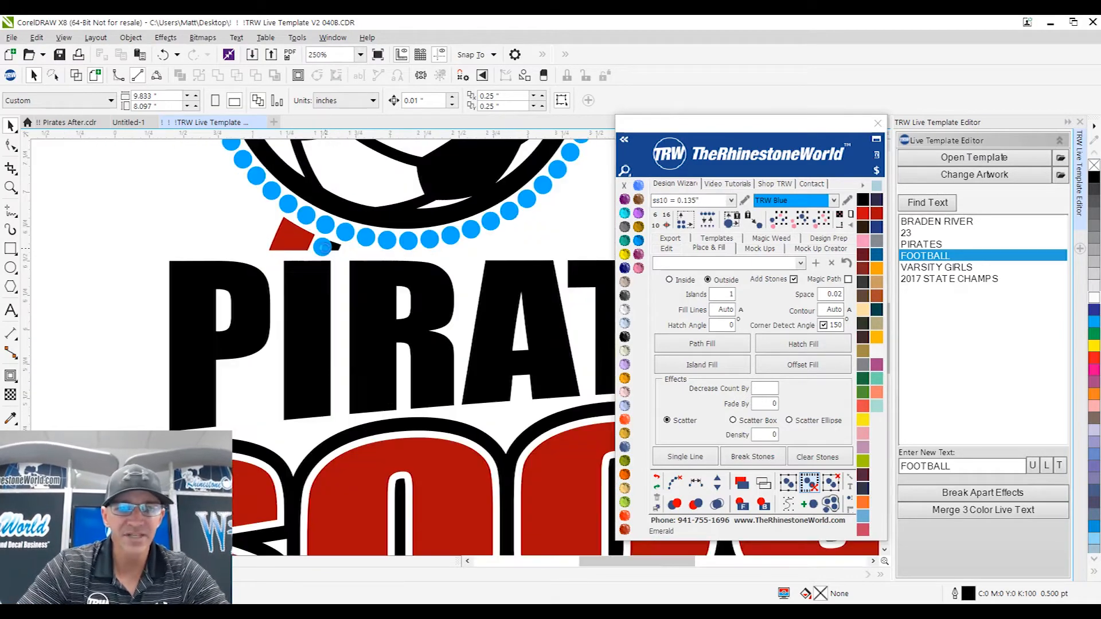
scroll(338, 251, down, 1)
scroll(396, 262, down, 1)
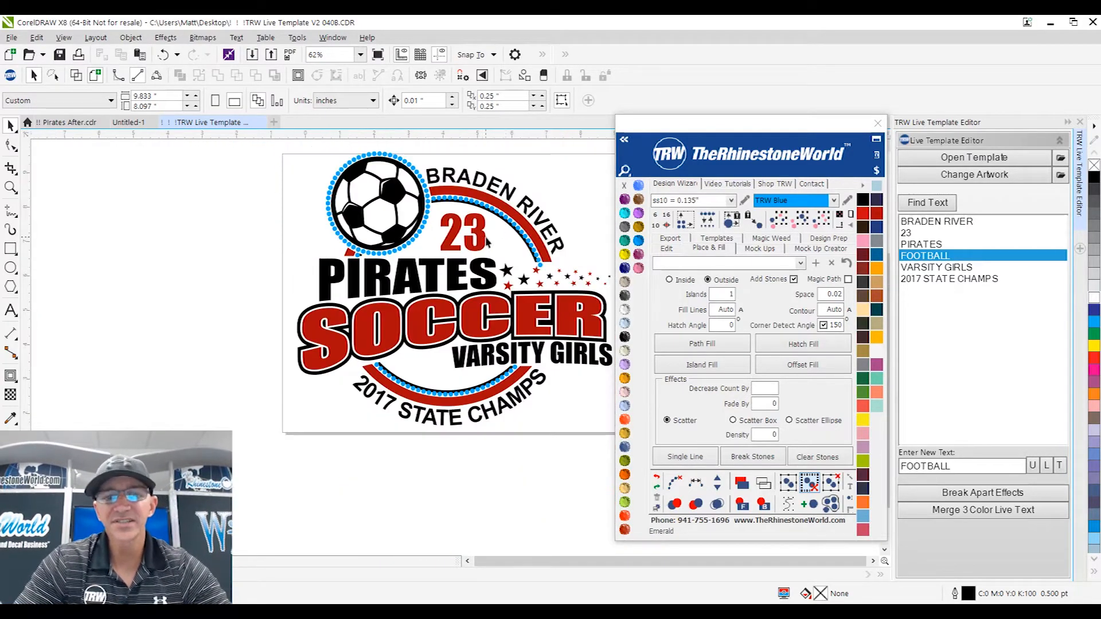
scroll(507, 229, up, 2)
click(523, 245)
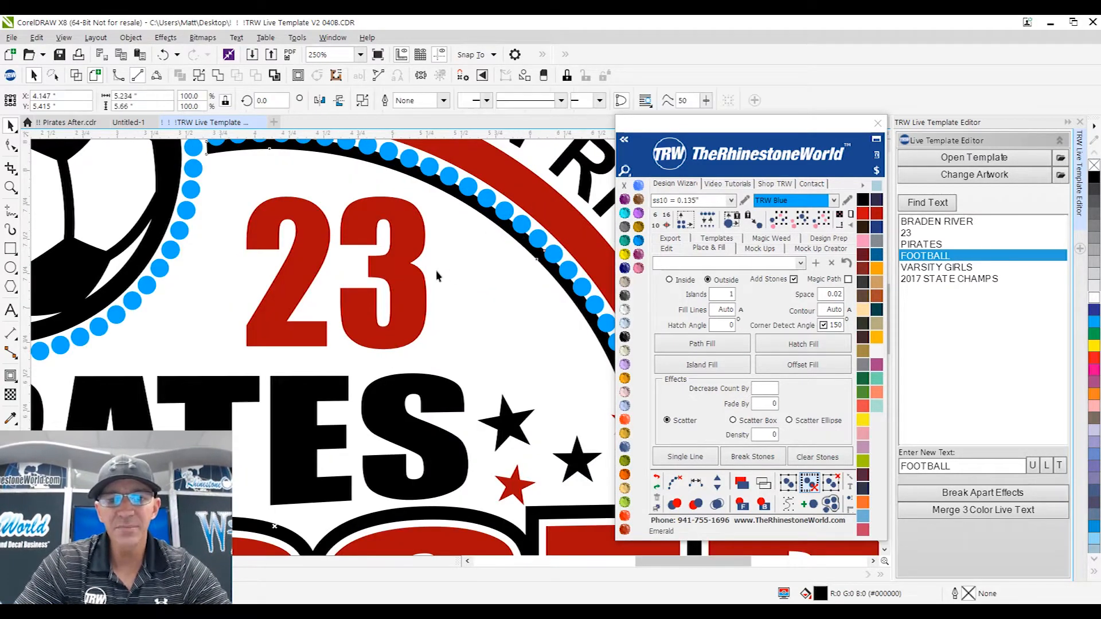
scroll(450, 272, down, 2)
scroll(482, 250, up, 1)
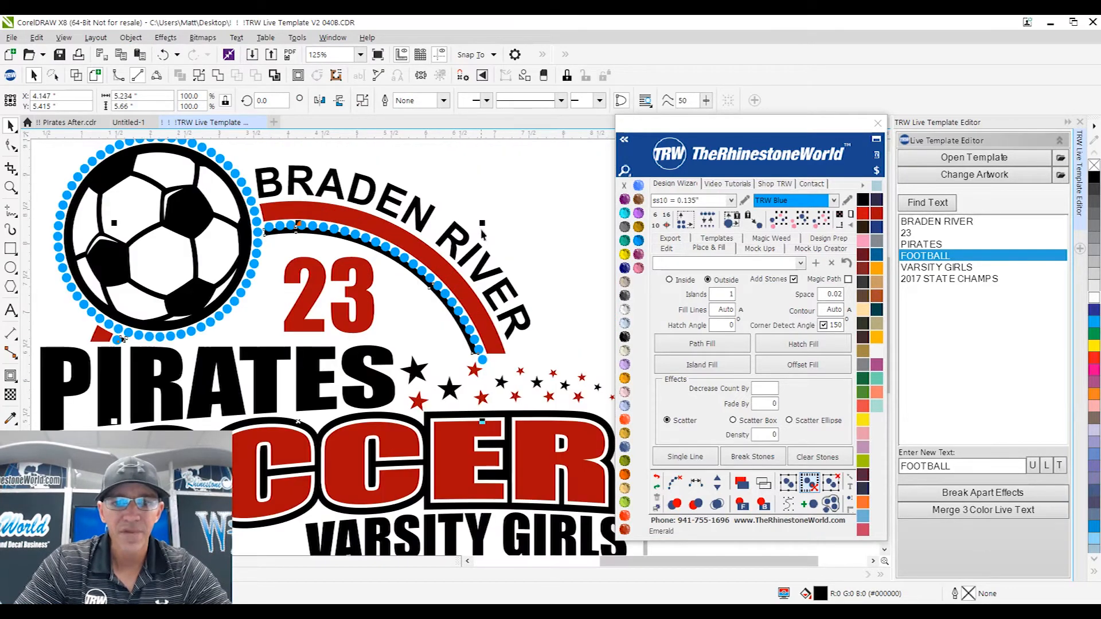
drag(481, 222, 480, 272)
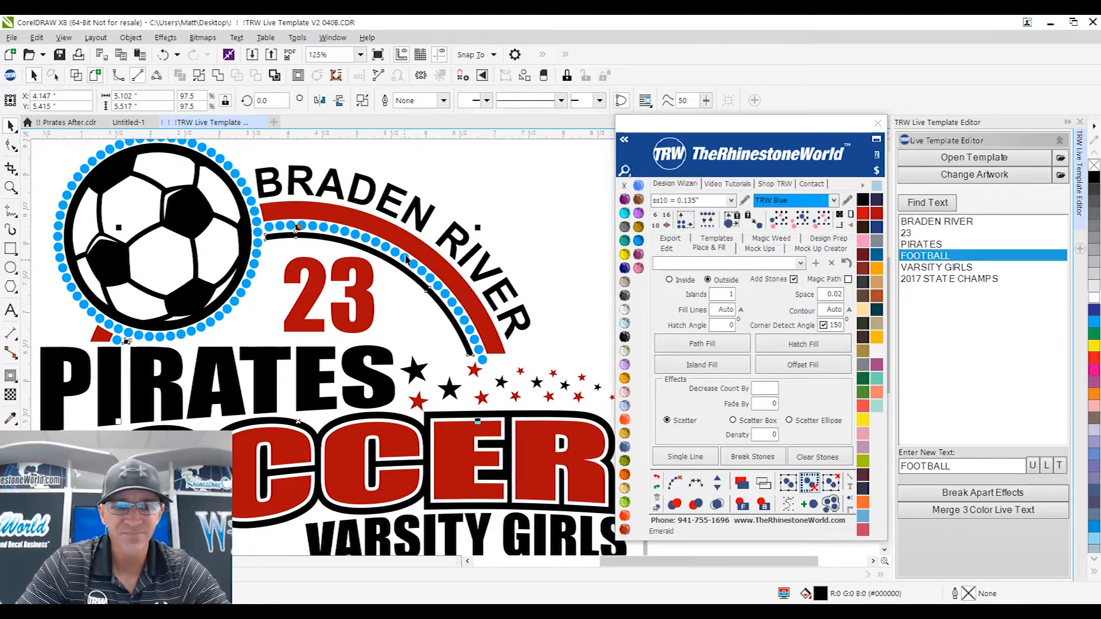
scroll(436, 280, up, 2)
scroll(448, 269, down, 1)
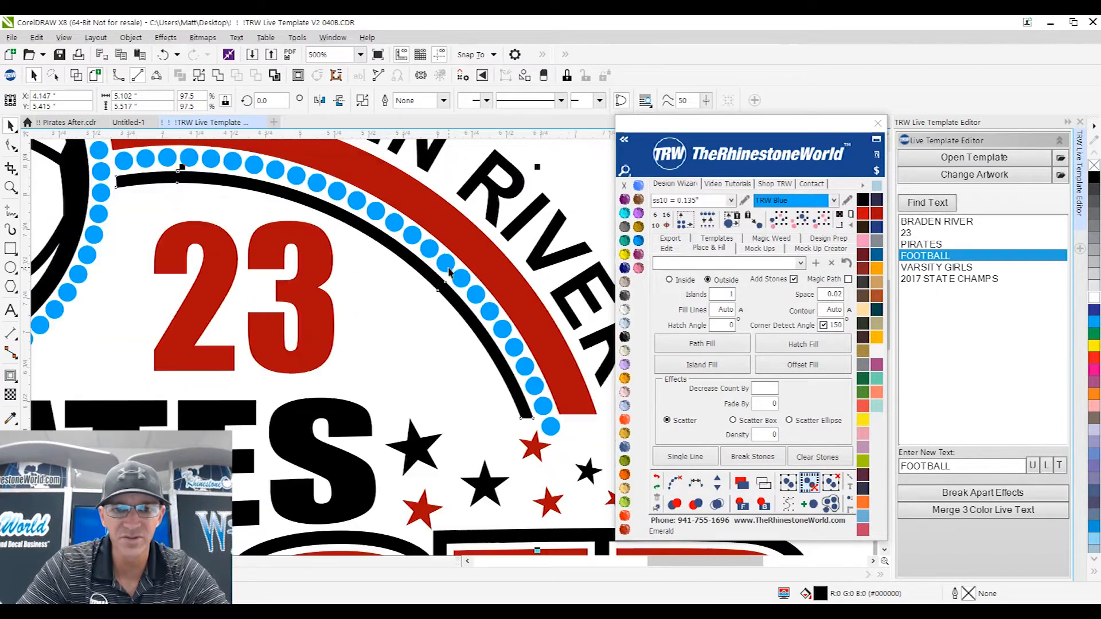
scroll(545, 167, up, 1)
scroll(530, 176, down, 1)
scroll(527, 201, down, 2)
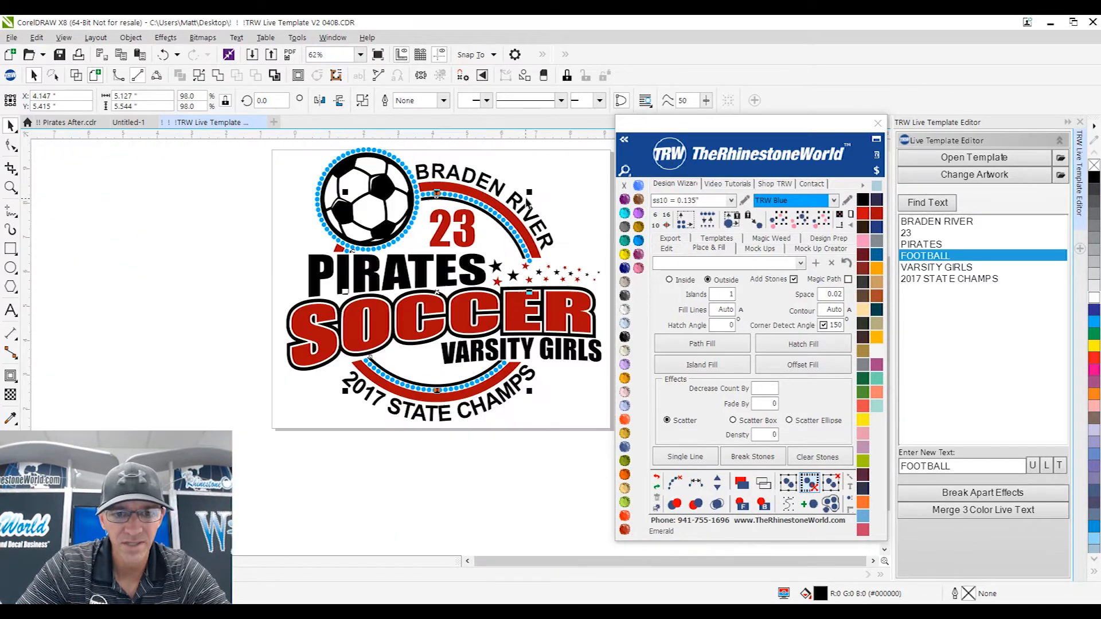
scroll(496, 360, up, 2)
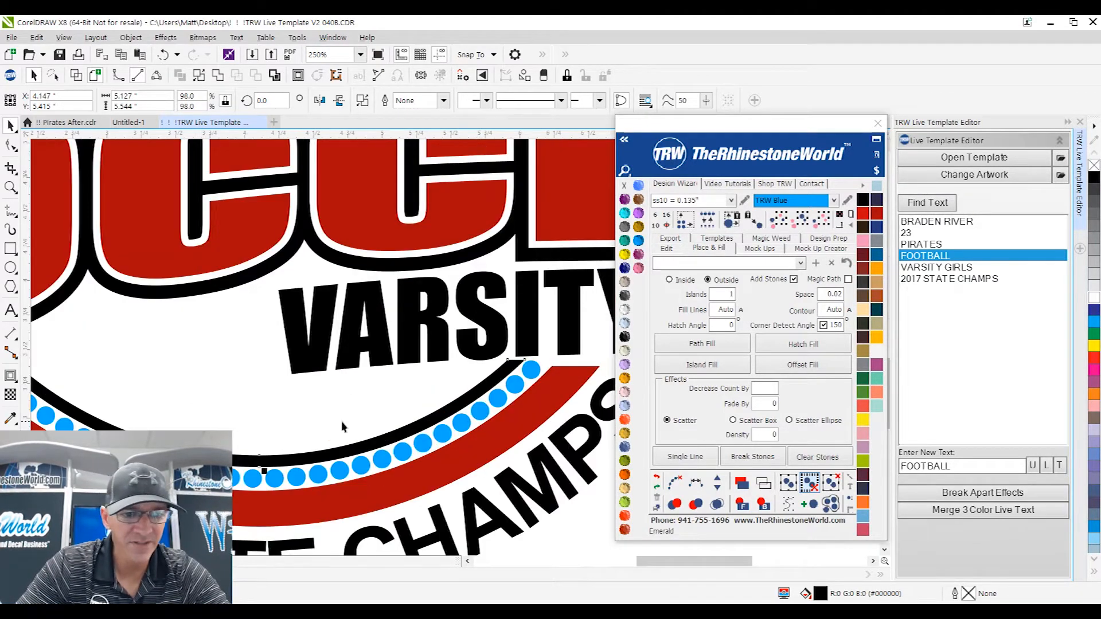
- Delete the last stone at the lower end of the upper arc, next to the red star
scroll(342, 426, down, 1)
click(487, 194)
ctrl+click(487, 194)
key(Delete)
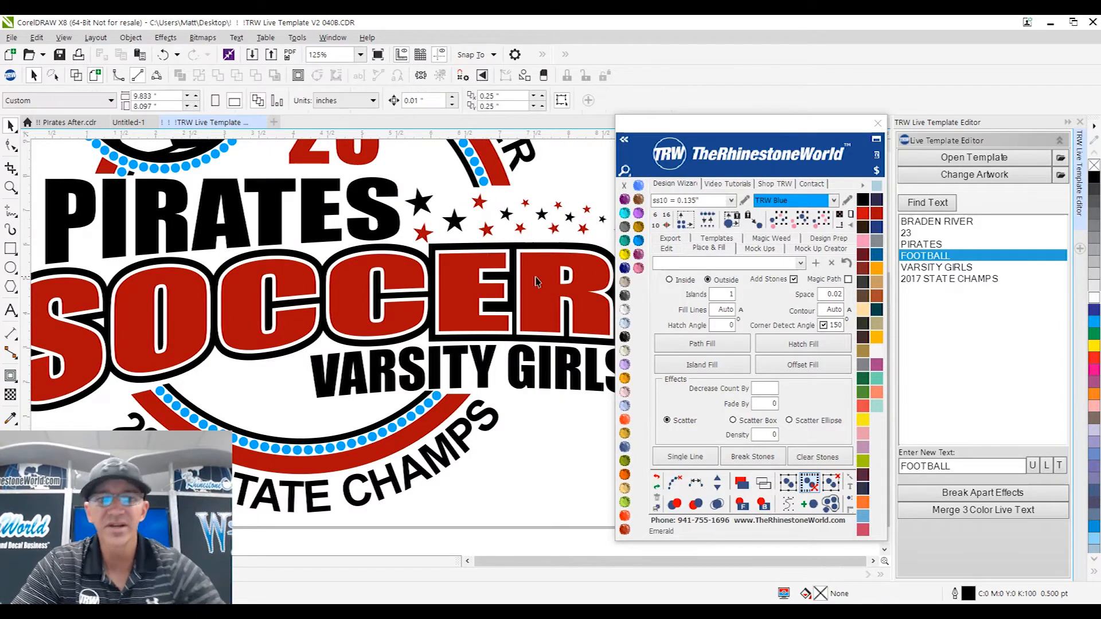
- Switch to wireframe view and delete the stray stone hidden inside the first I of PIRATES
scroll(536, 279, down, 1)
scroll(329, 208, up, 1)
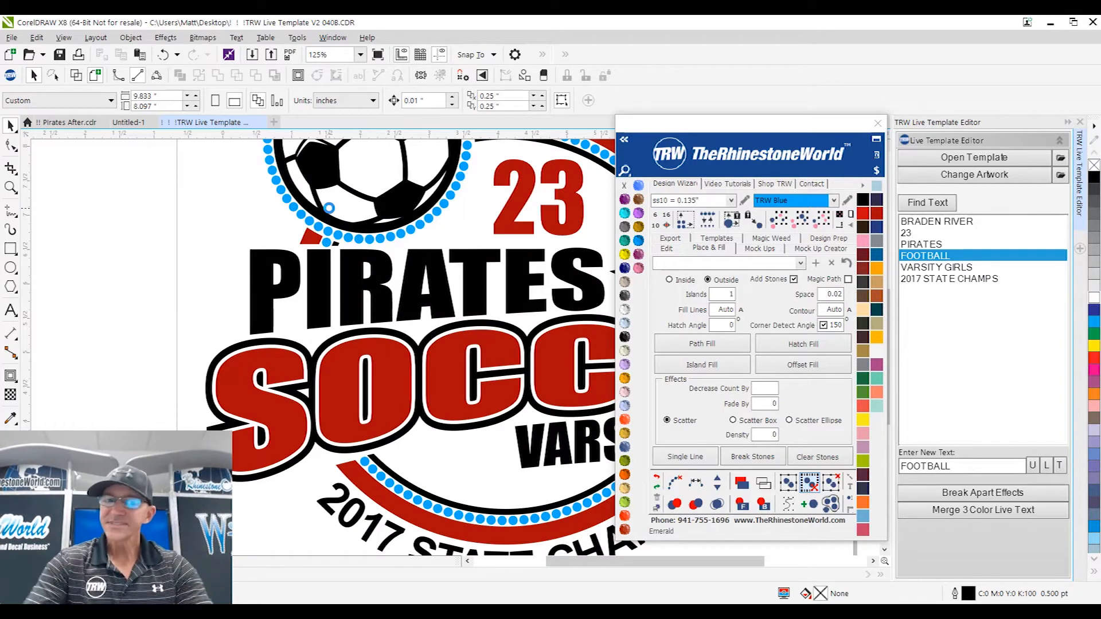
click(764, 482)
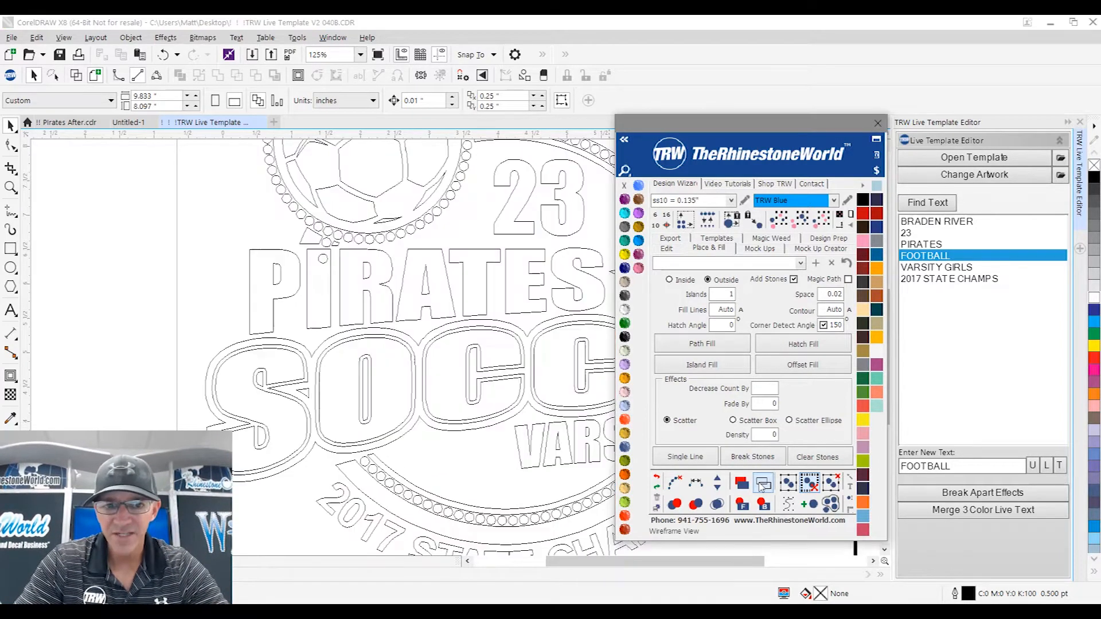
scroll(327, 261, up, 2)
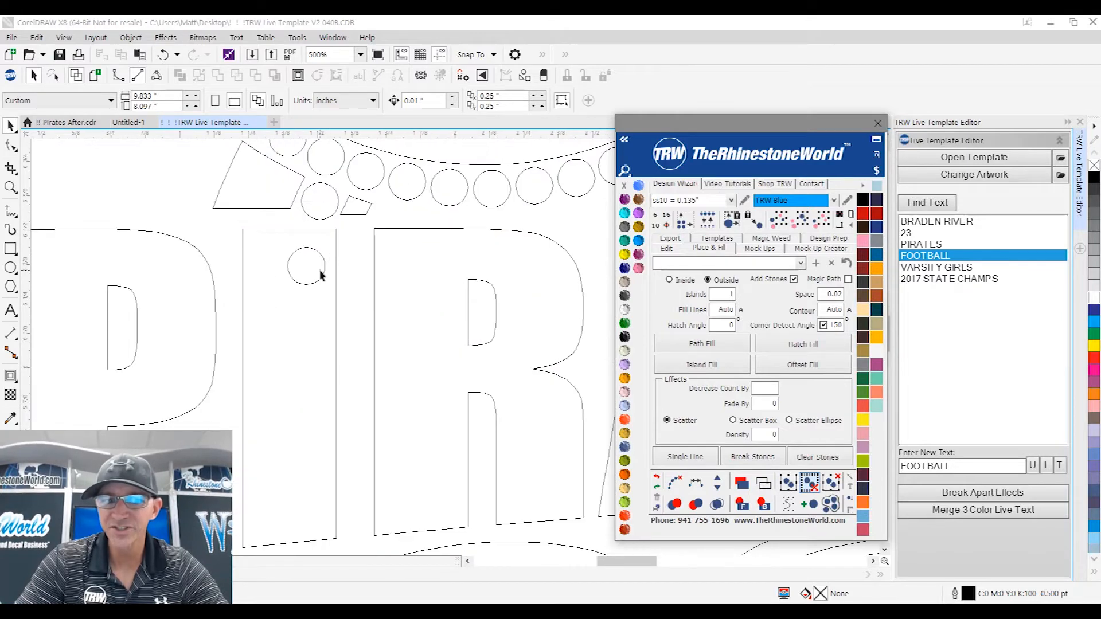
click(741, 483)
scroll(347, 344, down, 1)
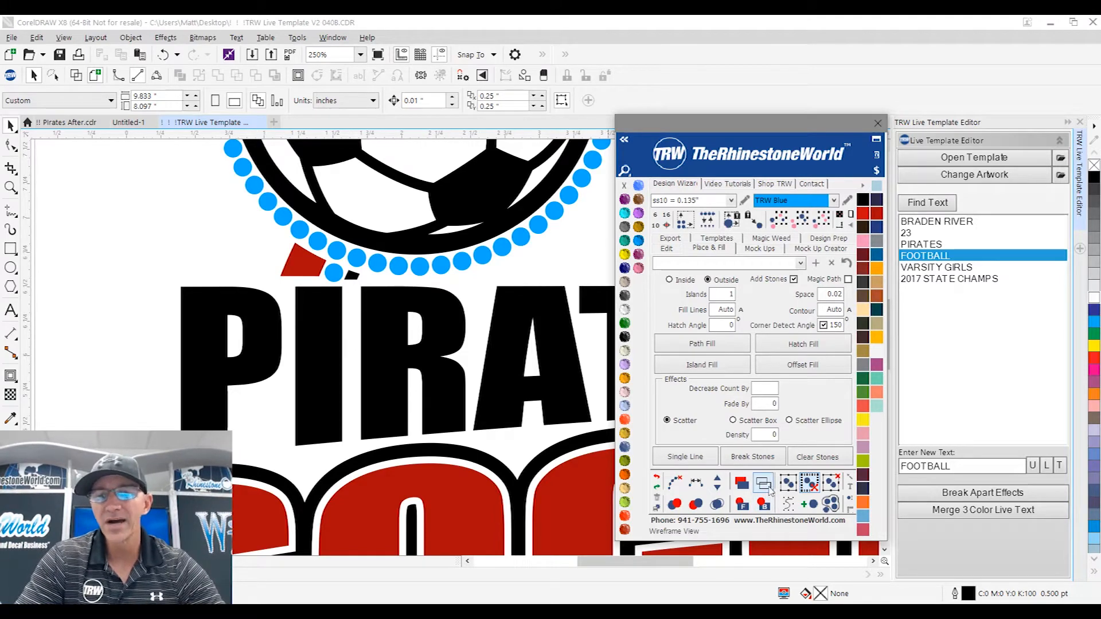
click(764, 483)
drag(290, 292, 346, 328)
click(347, 328)
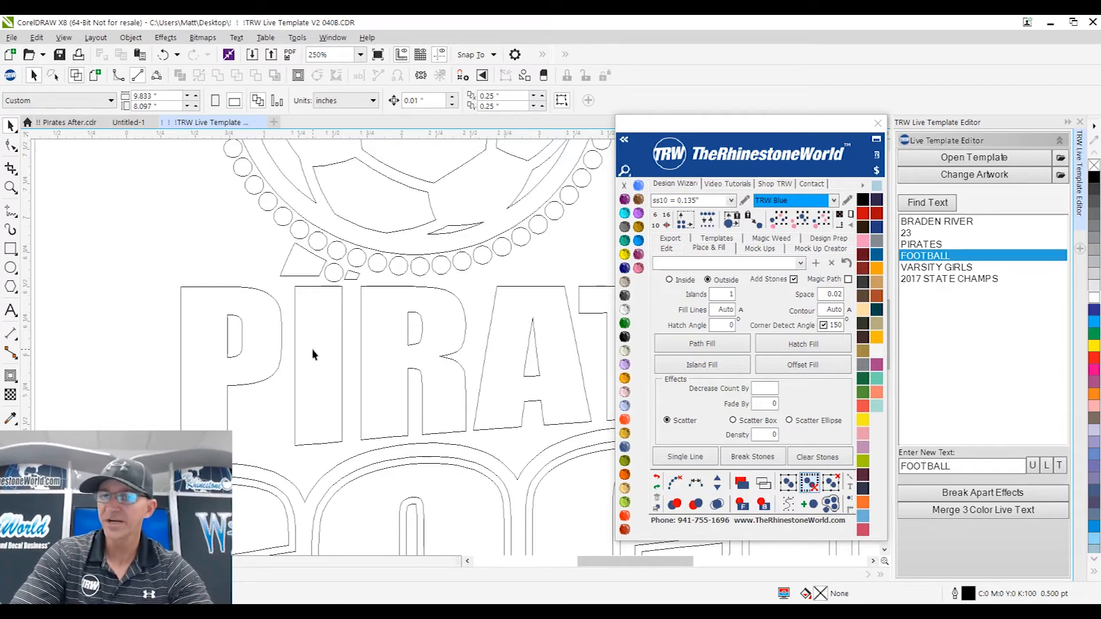
- Check the rest of the wireframe for hidden stones, restore the full-color view and examine the soccer ball area
scroll(312, 349, down, 4)
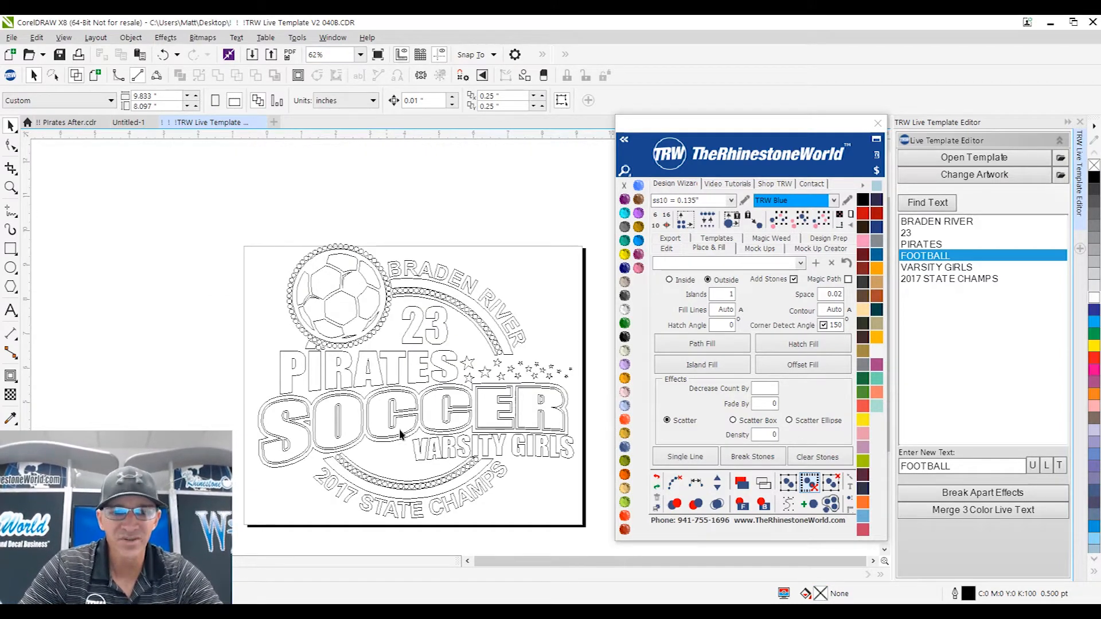
scroll(465, 502, up, 2)
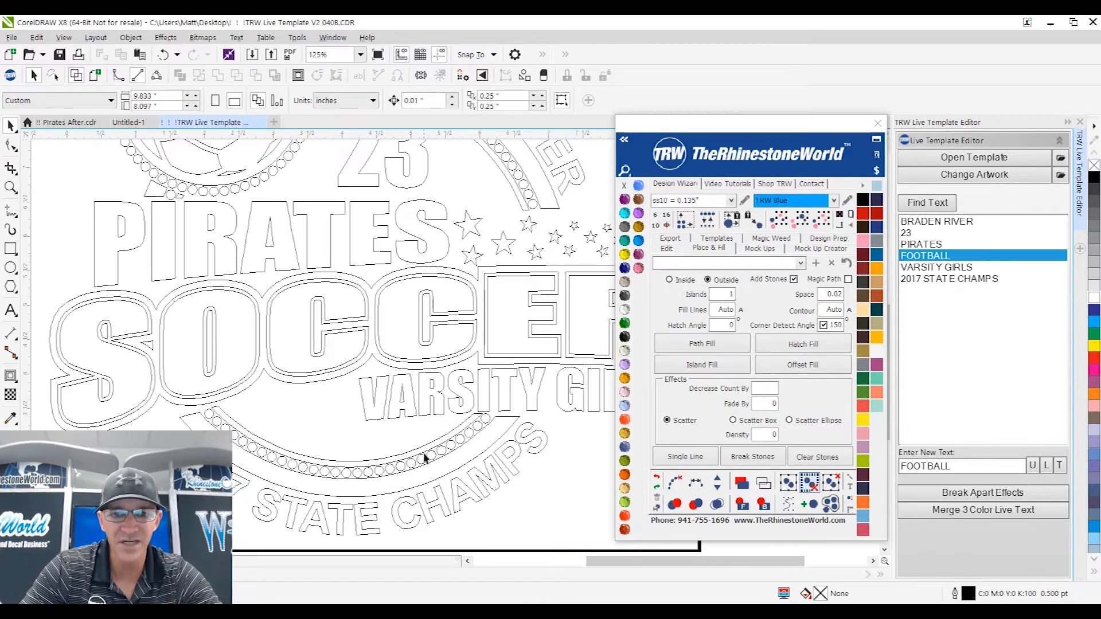
scroll(424, 458, down, 2)
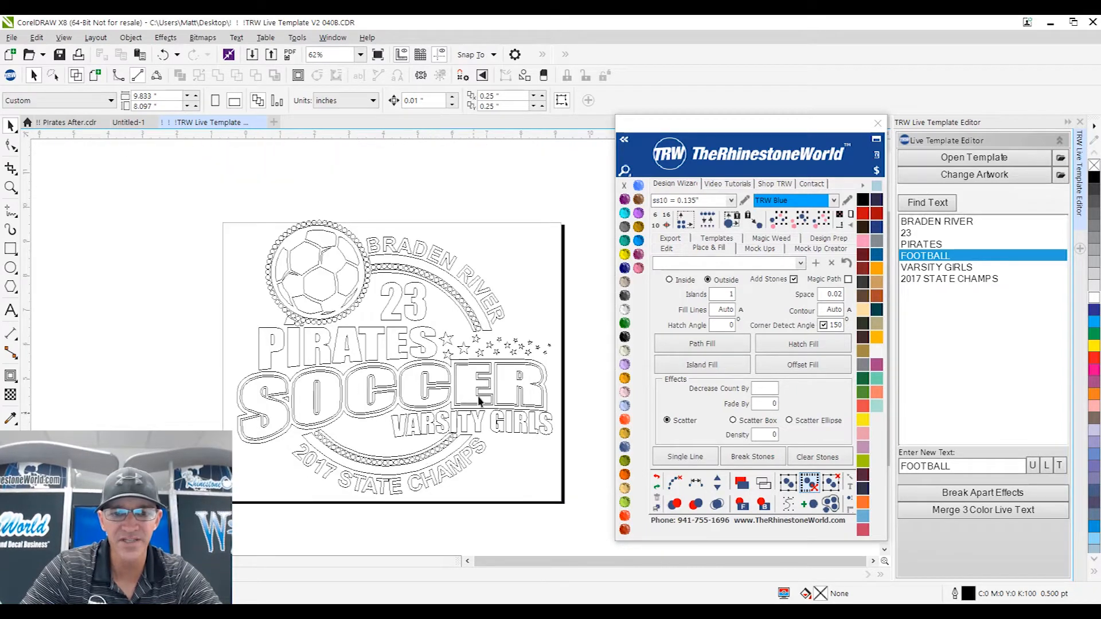
click(743, 485)
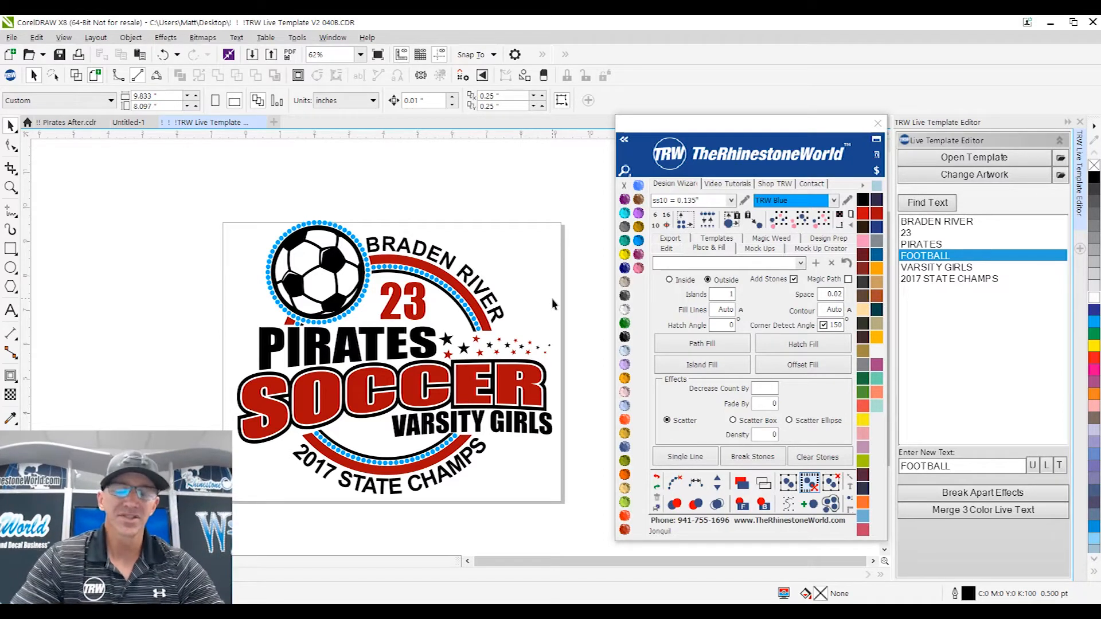
scroll(282, 274, up, 4)
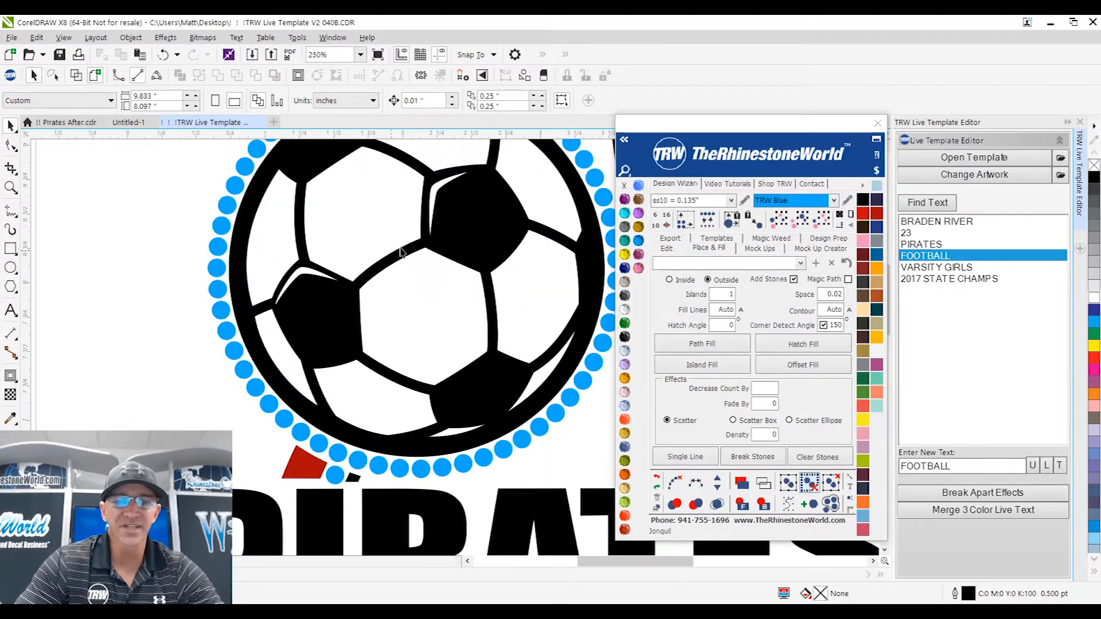
scroll(481, 304, down, 2)
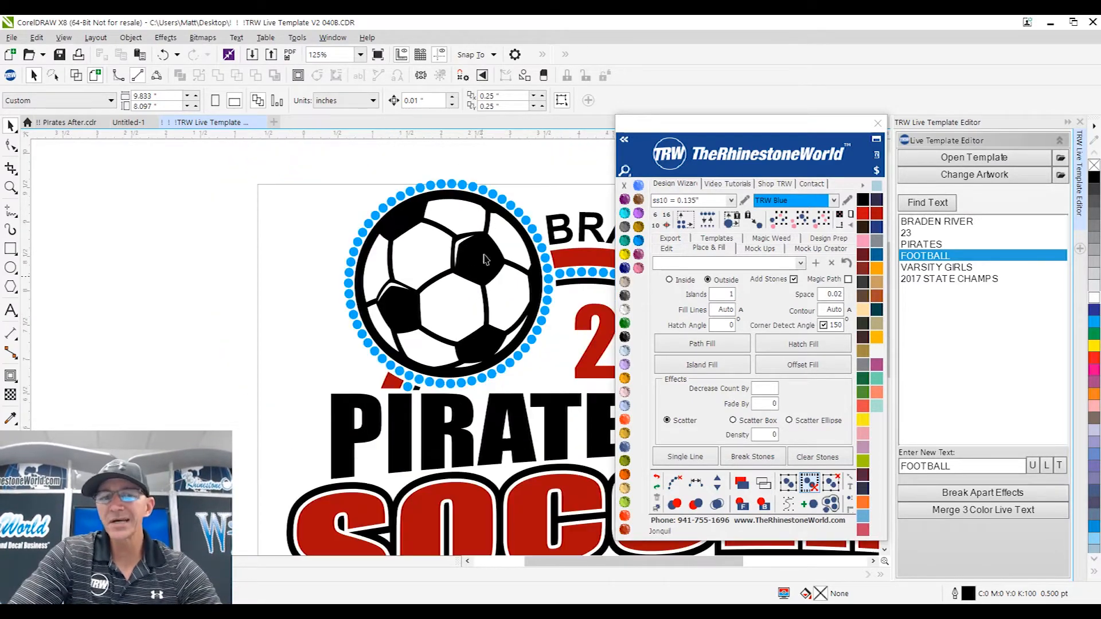
- Delete the nodes outlining the thin white sliver in the soccer ball's upper-right black pentagon so the patch is solid
scroll(467, 246, up, 4)
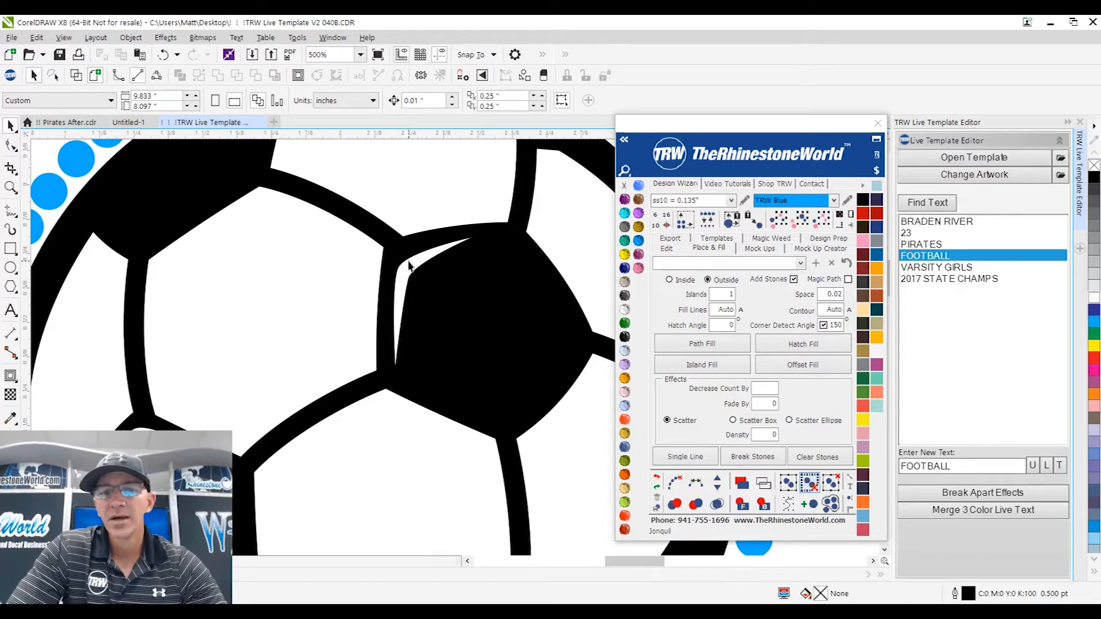
scroll(450, 298, down, 3)
click(452, 298)
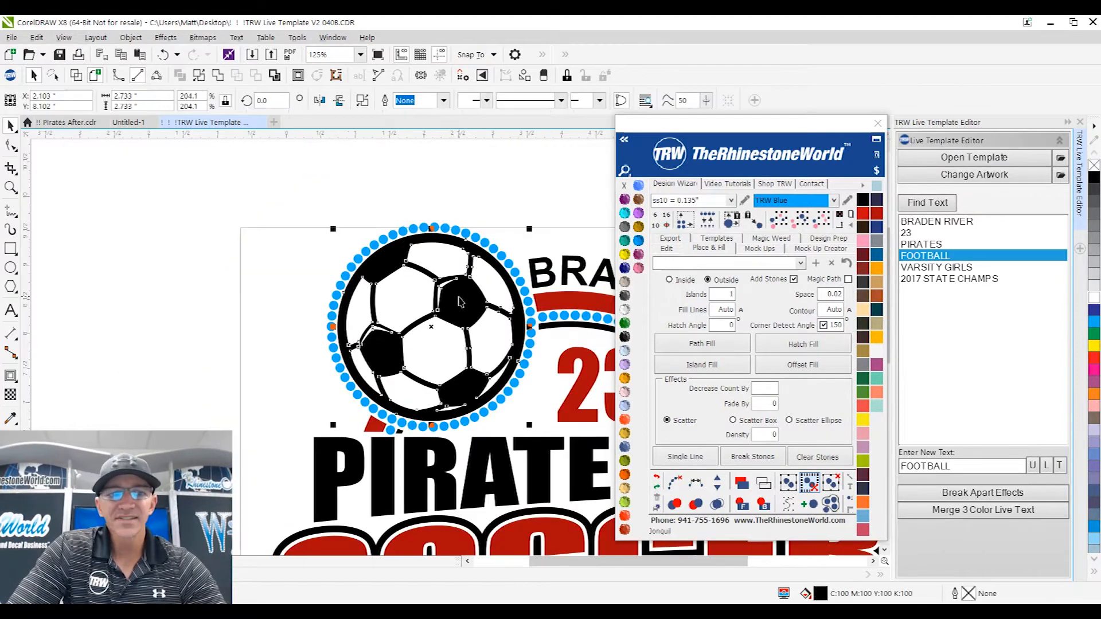
scroll(440, 325, up, 3)
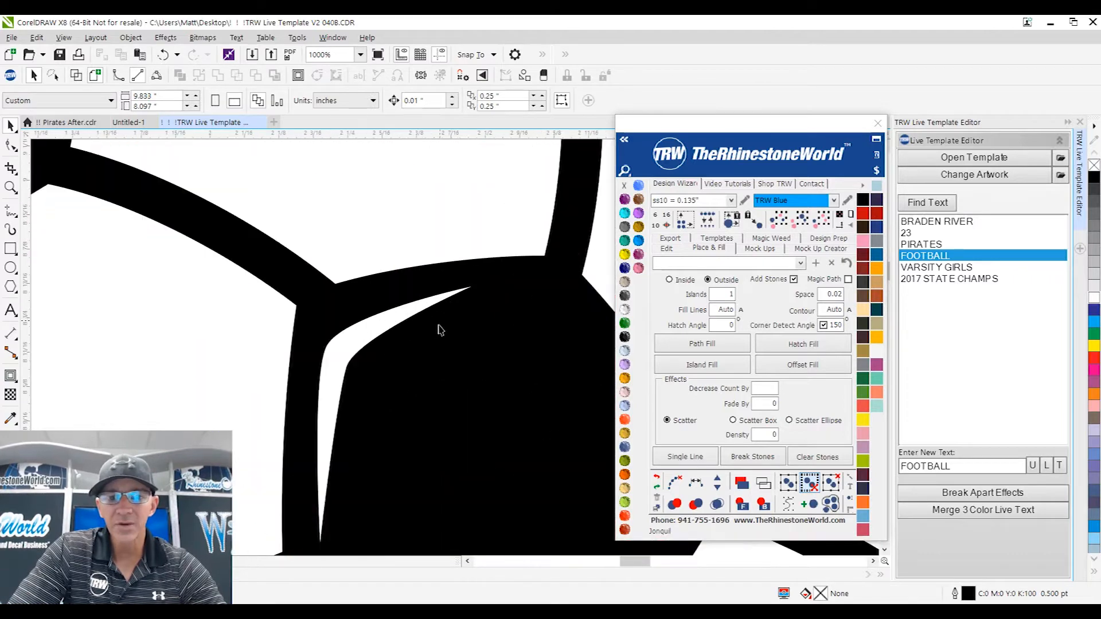
key(F10)
drag(489, 330, 441, 277)
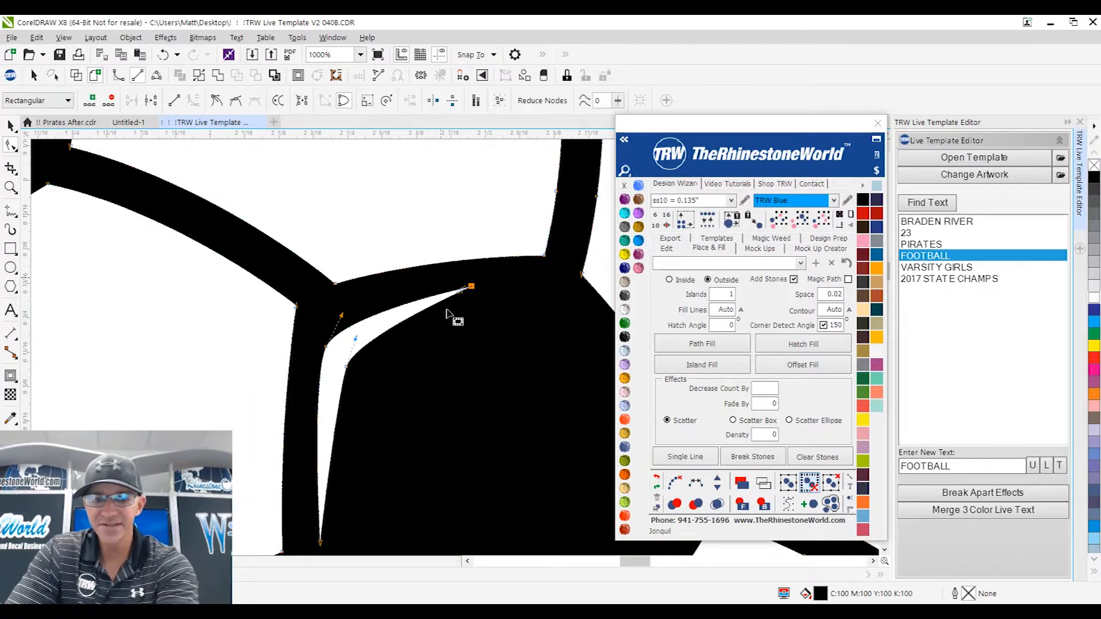
key(Delete)
drag(386, 312, 315, 404)
key(Delete)
scroll(383, 355, down, 1)
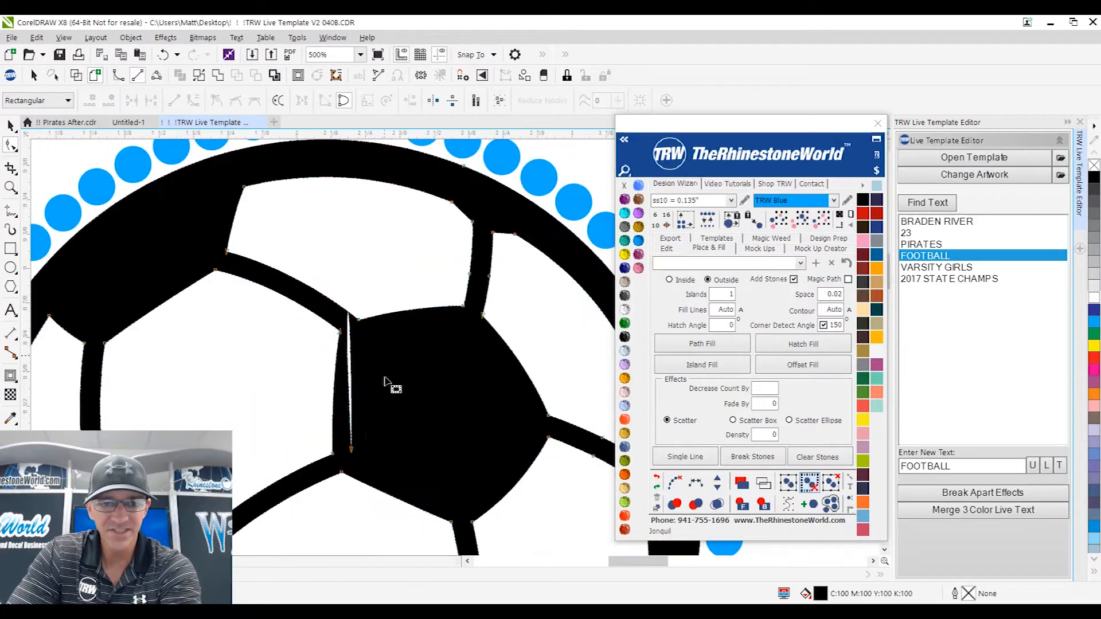
scroll(368, 433, up, 1)
drag(368, 436, 337, 492)
key(Delete)
- Remove the white sliver along the upper edge of the ball's lower-left black pentagon by deleting its nodes
scroll(418, 405, down, 2)
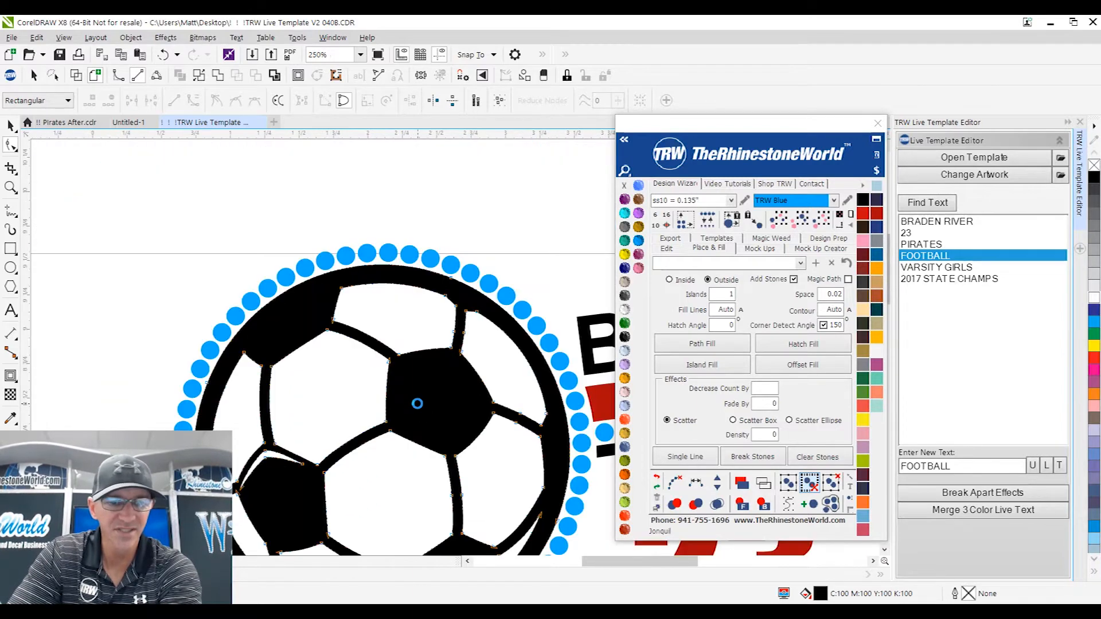
scroll(266, 498, up, 2)
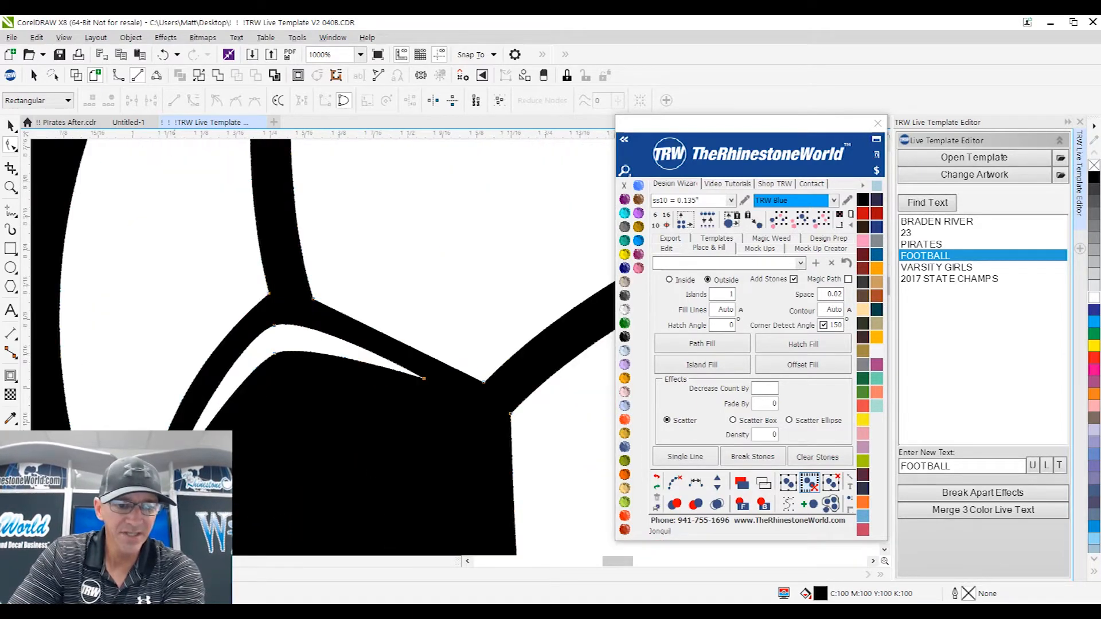
drag(313, 405, 261, 323)
key(Delete)
drag(409, 386, 446, 374)
key(Delete)
click(11, 126)
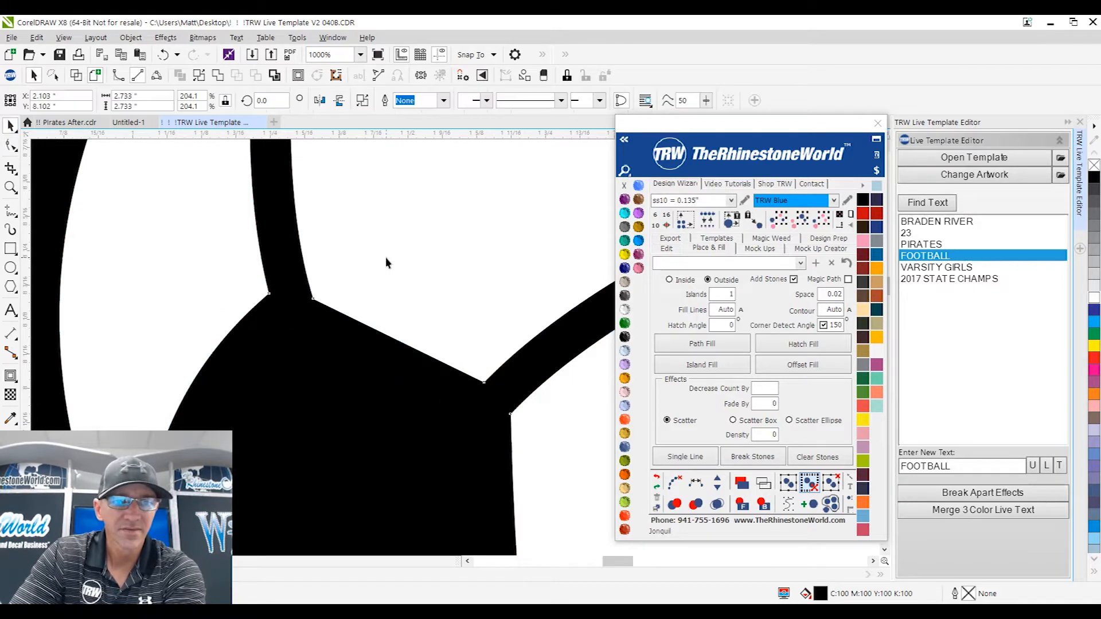
click(385, 263)
- Enlarge the two red stars just below the end of the red arc, the lower one to about 0.34 in
scroll(229, 250, down, 7)
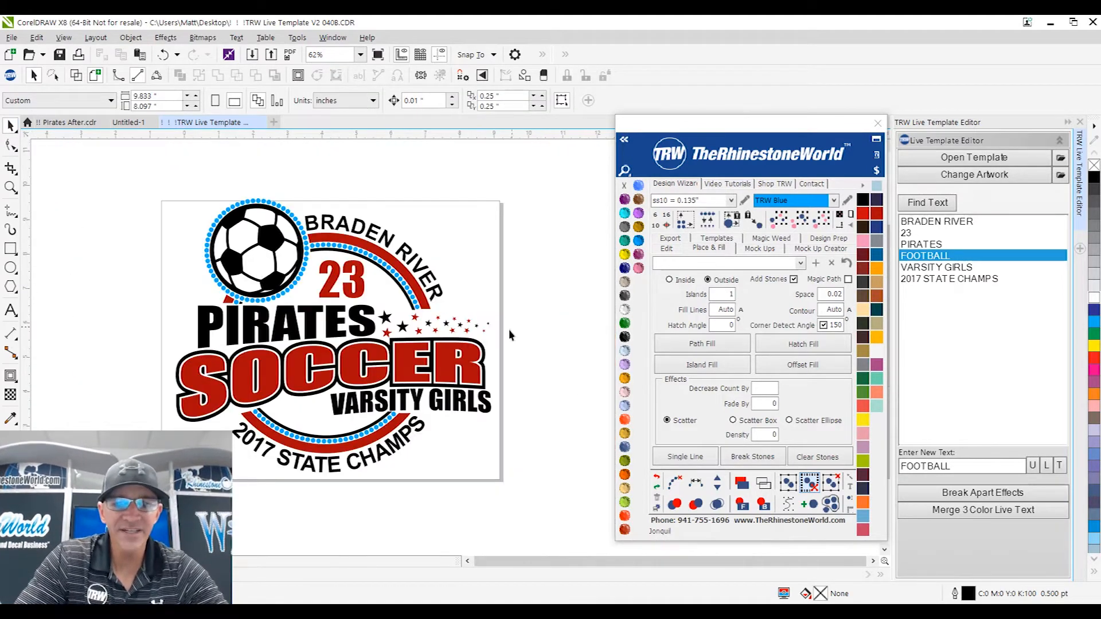
scroll(509, 335, up, 2)
click(411, 257)
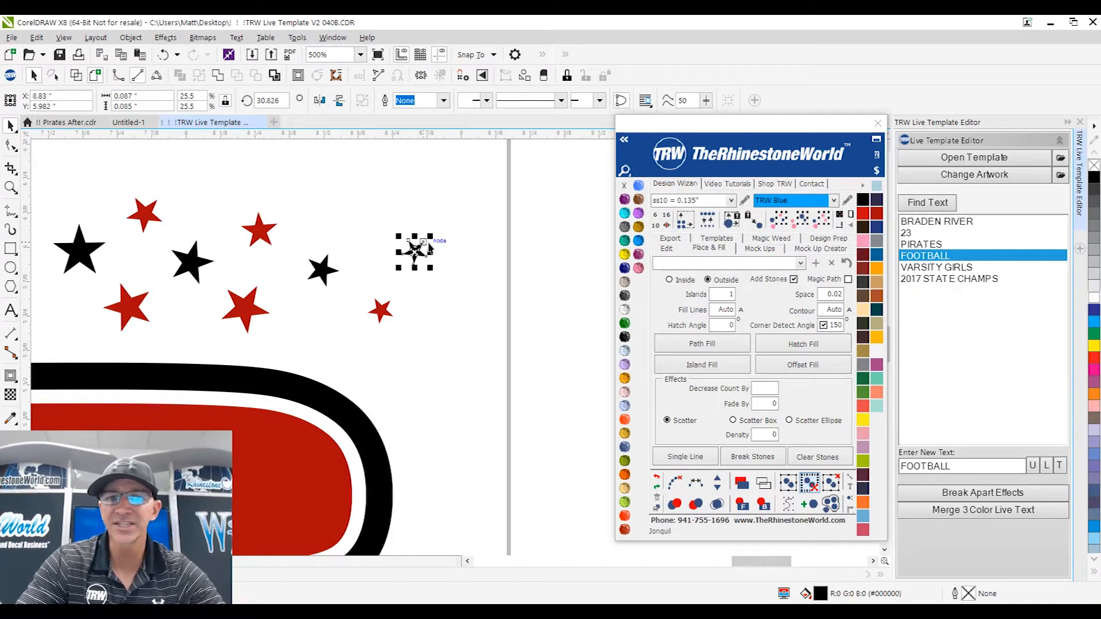
scroll(426, 248, down, 4)
scroll(290, 241, up, 4)
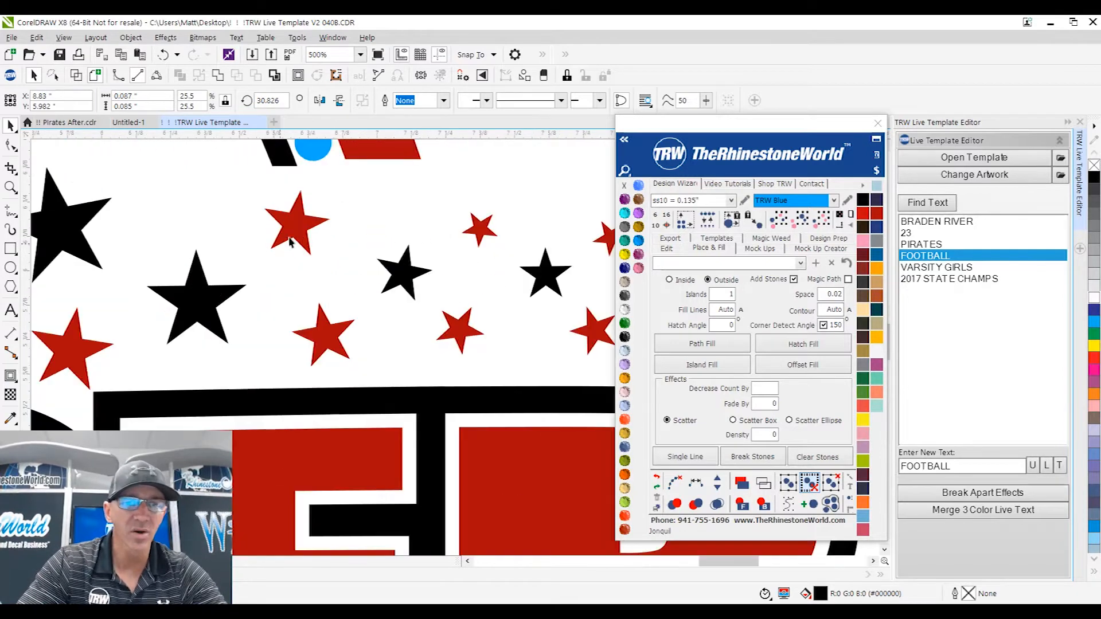
click(299, 230)
drag(261, 259, 238, 275)
click(322, 345)
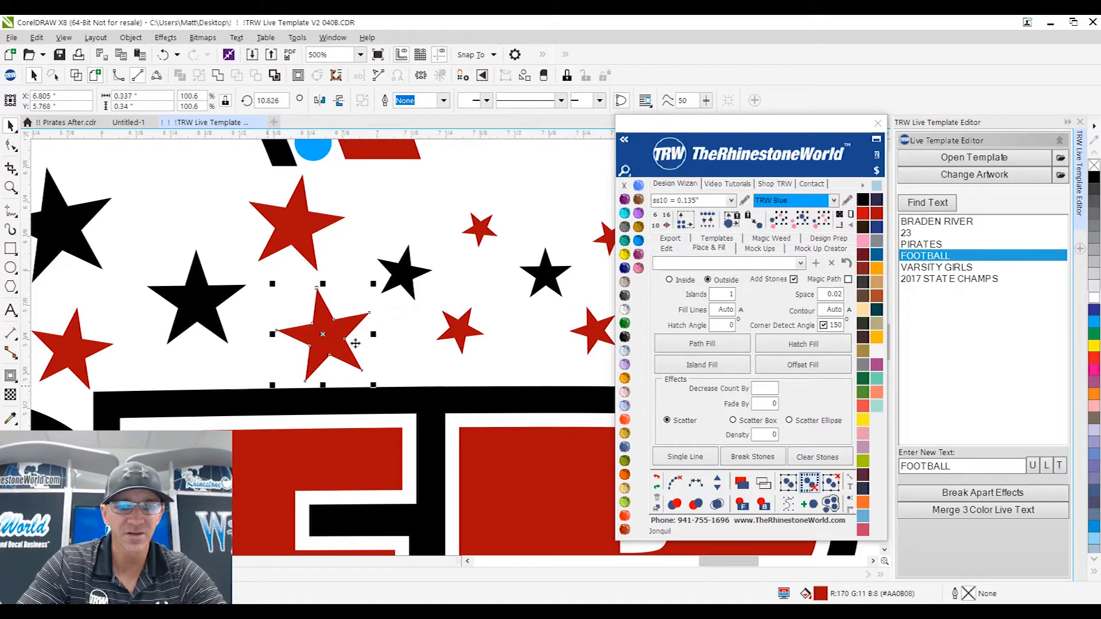
- Enlarge the next black star and the red stars above and below it, the lower one to about 0.29 in
click(402, 275)
drag(439, 238, 525, 185)
click(490, 228)
click(476, 327)
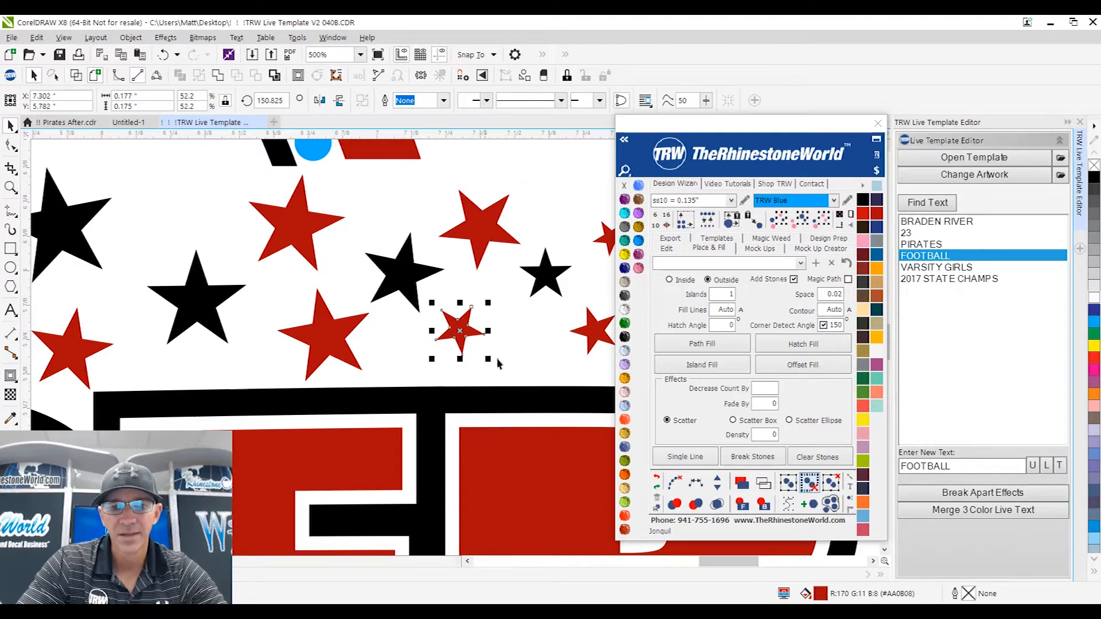
drag(486, 356, 540, 390)
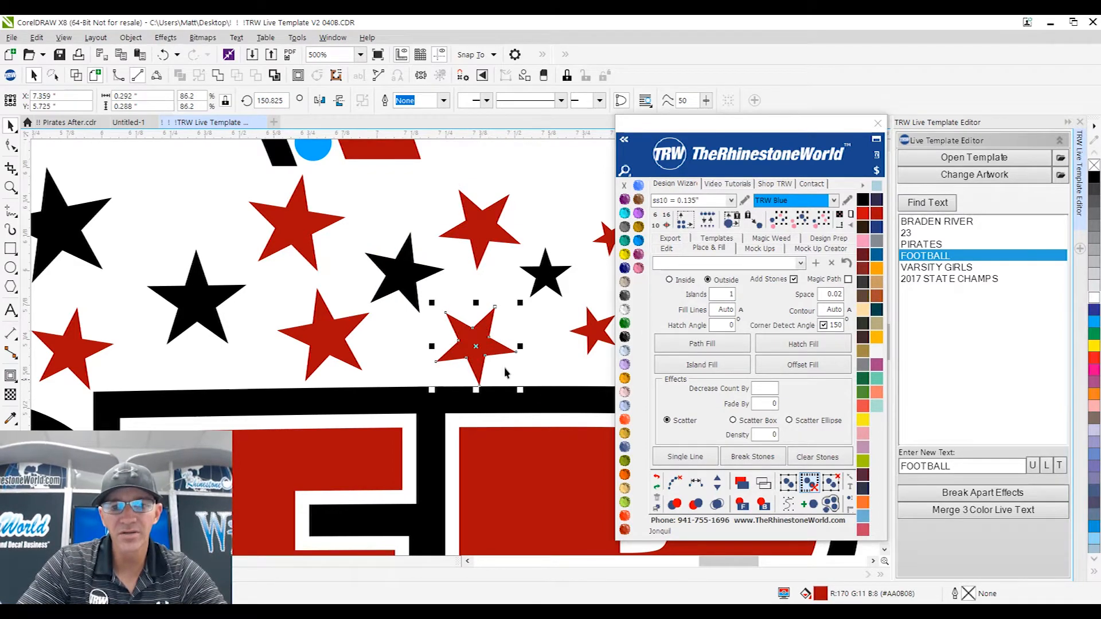
- Enlarge the following black star and its neighbouring lower and upper red stars, the upper one to about 0.25 in
scroll(377, 292, down, 1)
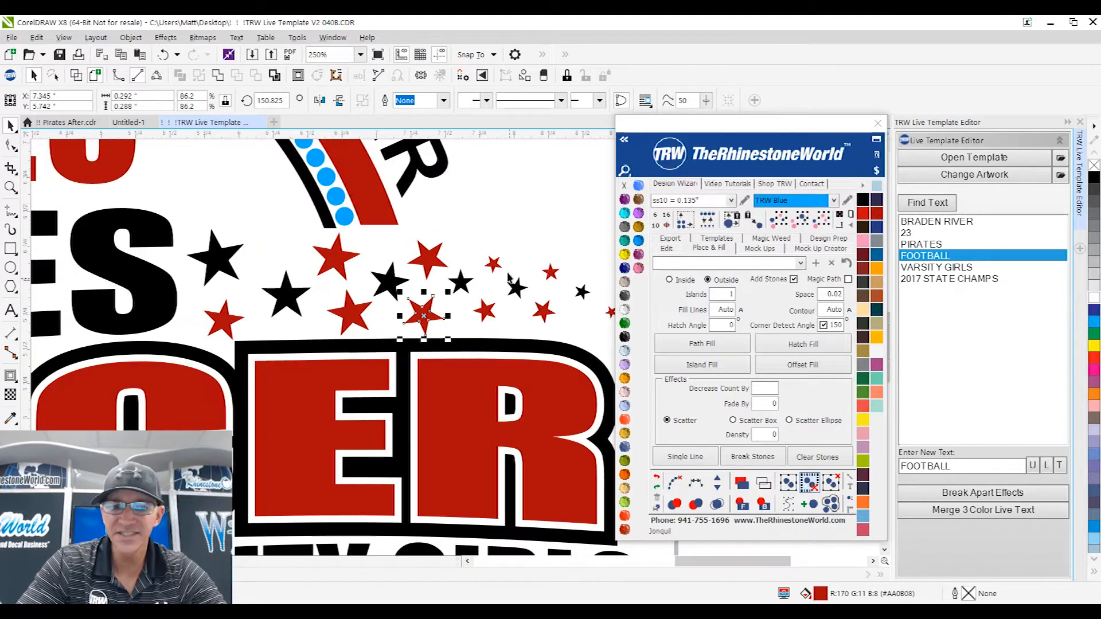
scroll(505, 274, up, 1)
click(421, 297)
click(427, 303)
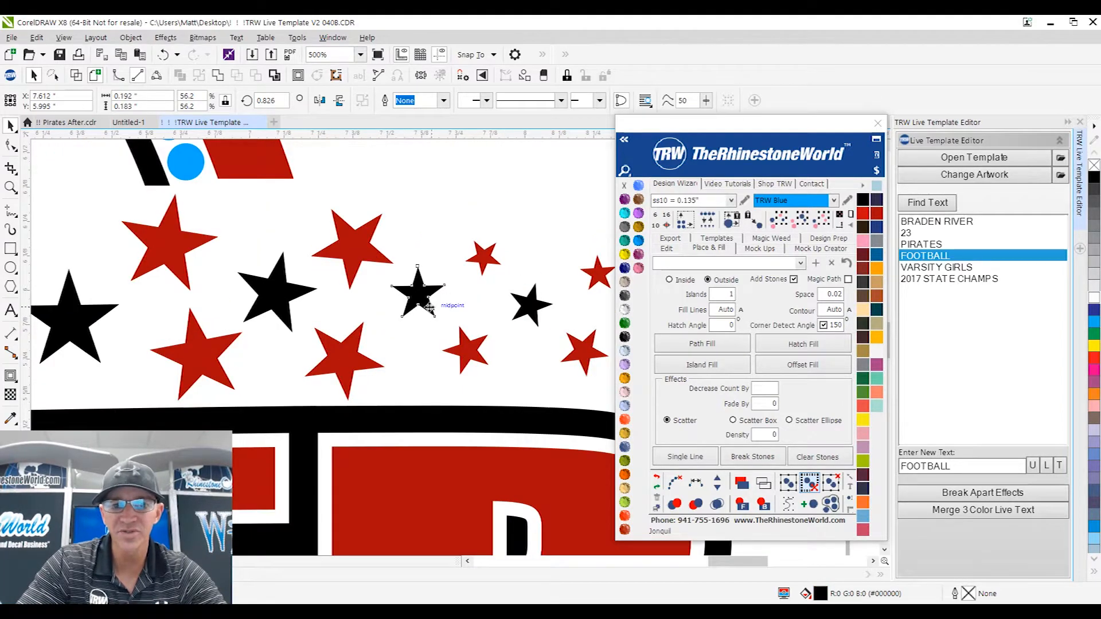
click(419, 300)
drag(452, 323, 479, 346)
click(471, 353)
mouse_move(496, 383)
mouse_down()
mouse_move(522, 400)
mouse_move(504, 371)
mouse_up()
click(484, 259)
mouse_move(498, 241)
mouse_down()
mouse_move(542, 201)
mouse_move(499, 241)
mouse_up()
- Enlarge the next two black stars and the red pair between them, bringing the farther black star to about 0.2 in
scroll(346, 233, down, 1)
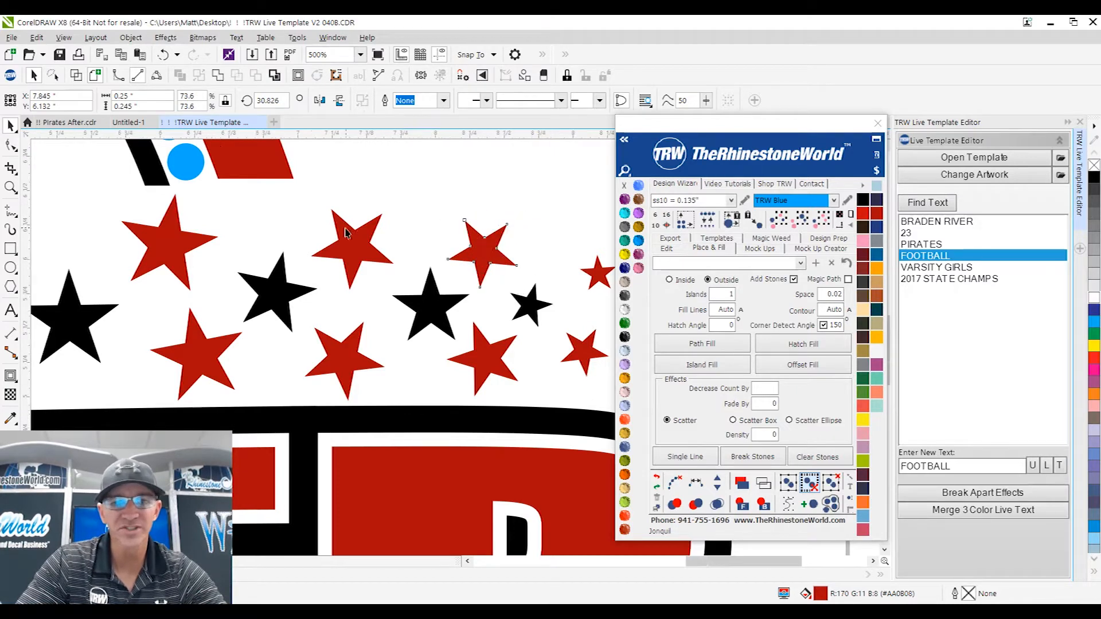
scroll(452, 257, up, 1)
click(423, 290)
drag(451, 255, 483, 236)
drag(445, 267, 444, 279)
scroll(453, 279, up, 1)
scroll(497, 368, down, 1)
click(498, 368)
drag(526, 396, 543, 410)
click(530, 285)
drag(532, 267, 552, 247)
click(575, 321)
drag(556, 348, 533, 373)
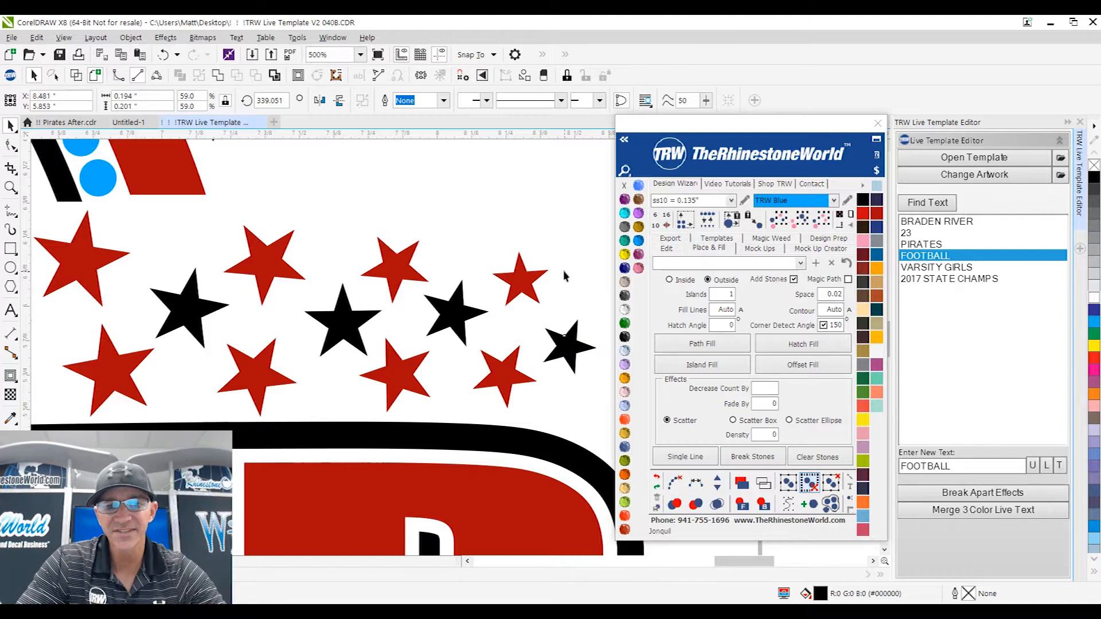
- Enlarge the last two small stars at the trail's far end, the red one to about 0.22 in and the black one similarly
click(564, 273)
scroll(466, 277, down, 2)
scroll(507, 287, up, 2)
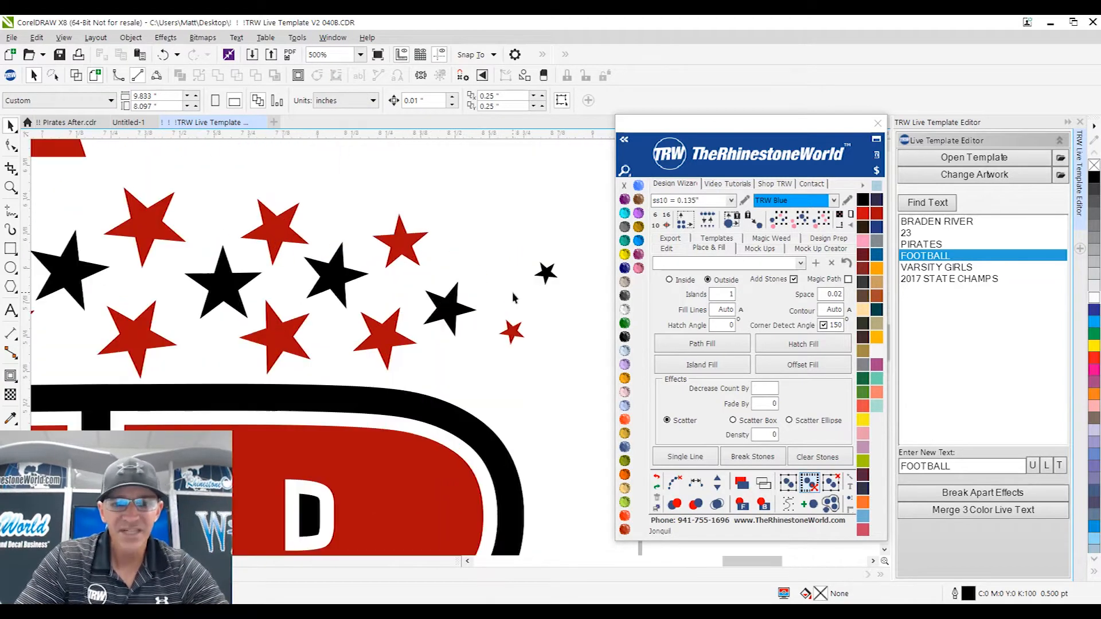
click(510, 338)
drag(498, 349, 460, 385)
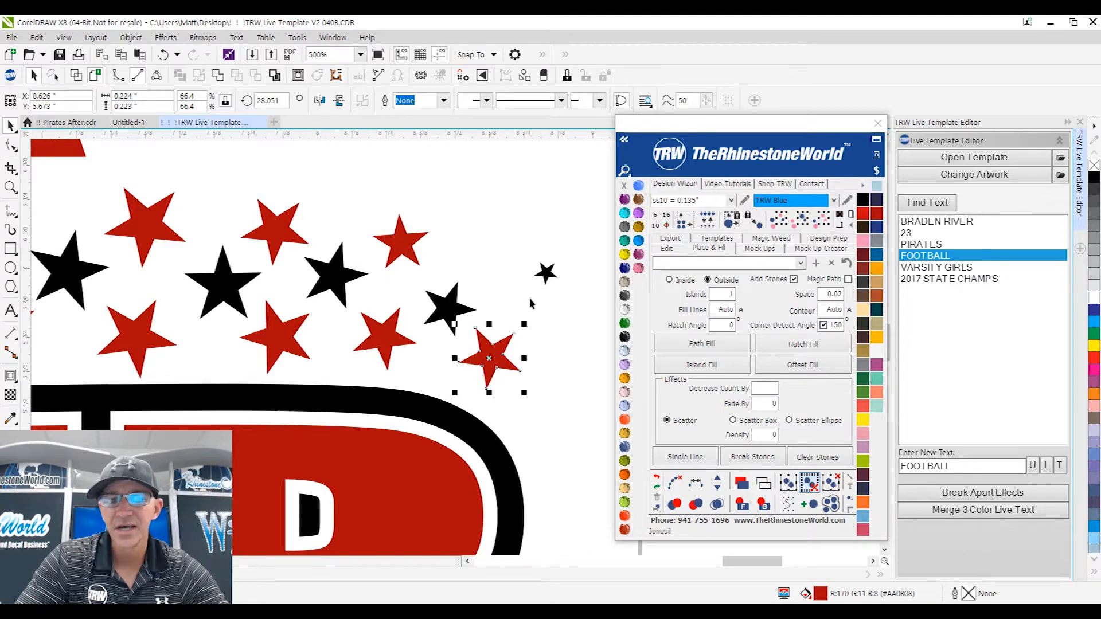
click(546, 273)
mouse_move(526, 252)
mouse_down()
mouse_move(487, 226)
mouse_move(517, 266)
mouse_up()
click(554, 354)
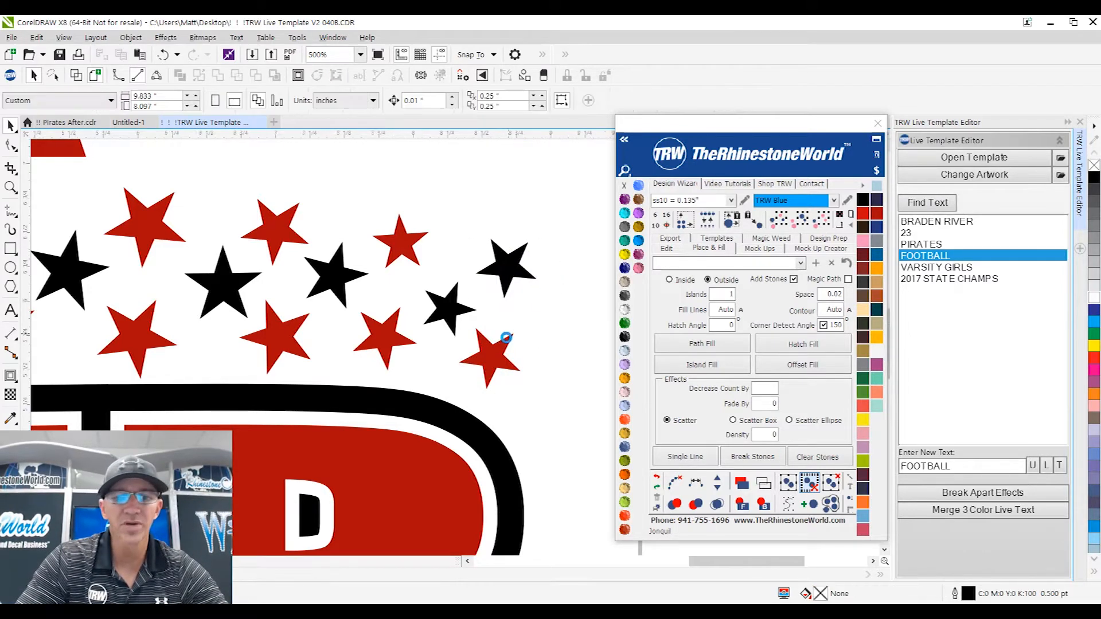
- Shift the second black star slightly down toward the first red star and enlarge that red star a little
scroll(507, 337, down, 2)
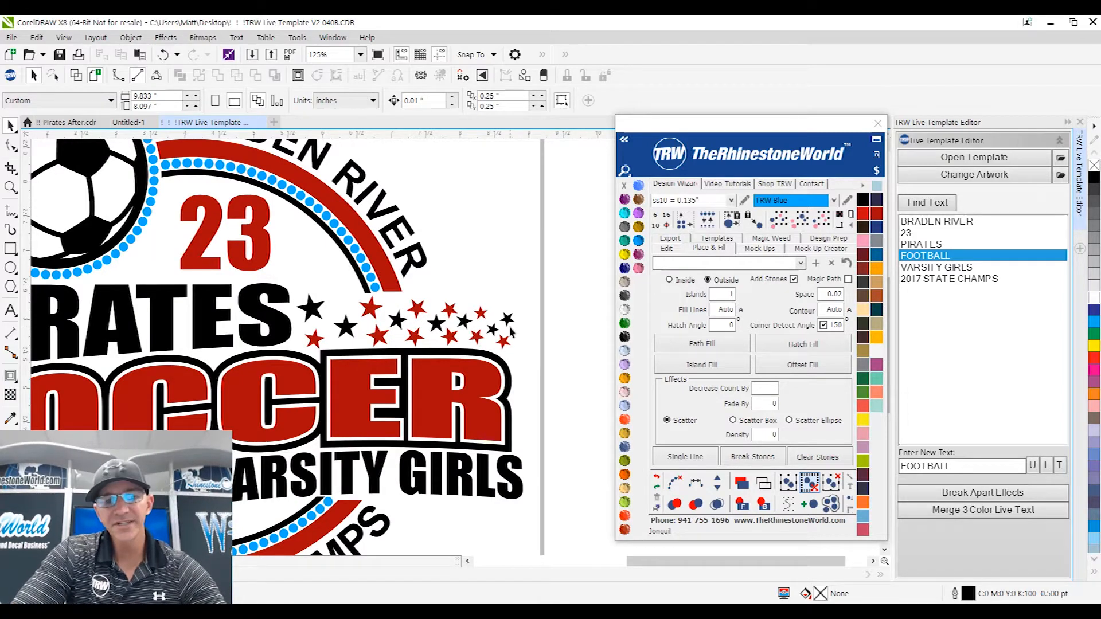
scroll(367, 324, up, 2)
click(310, 346)
drag(310, 346, 296, 354)
click(163, 390)
drag(110, 345, 103, 337)
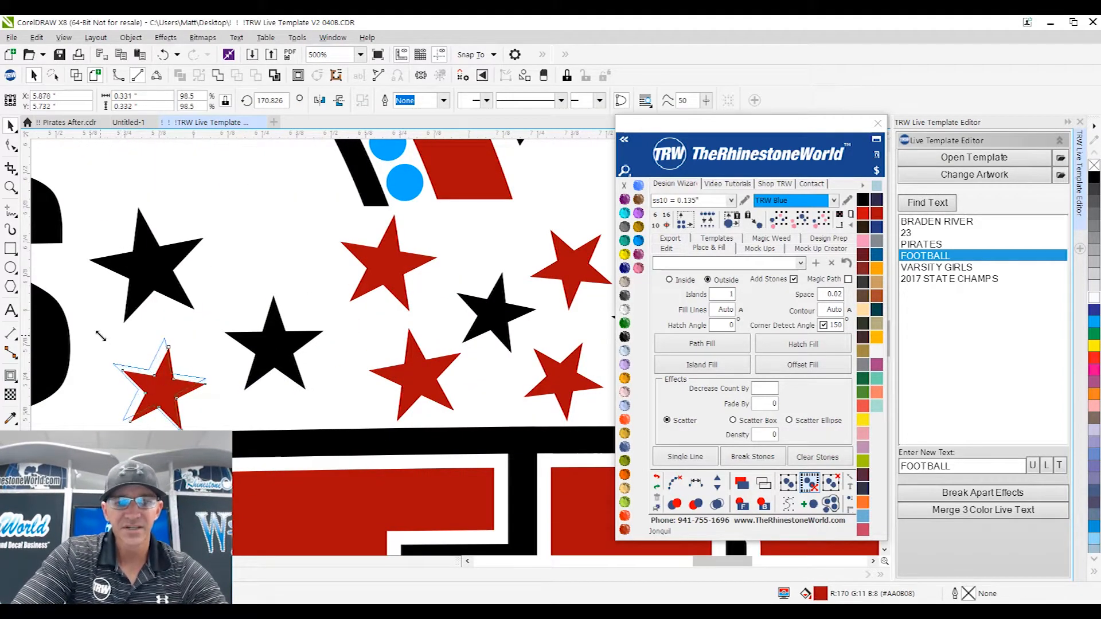
click(311, 259)
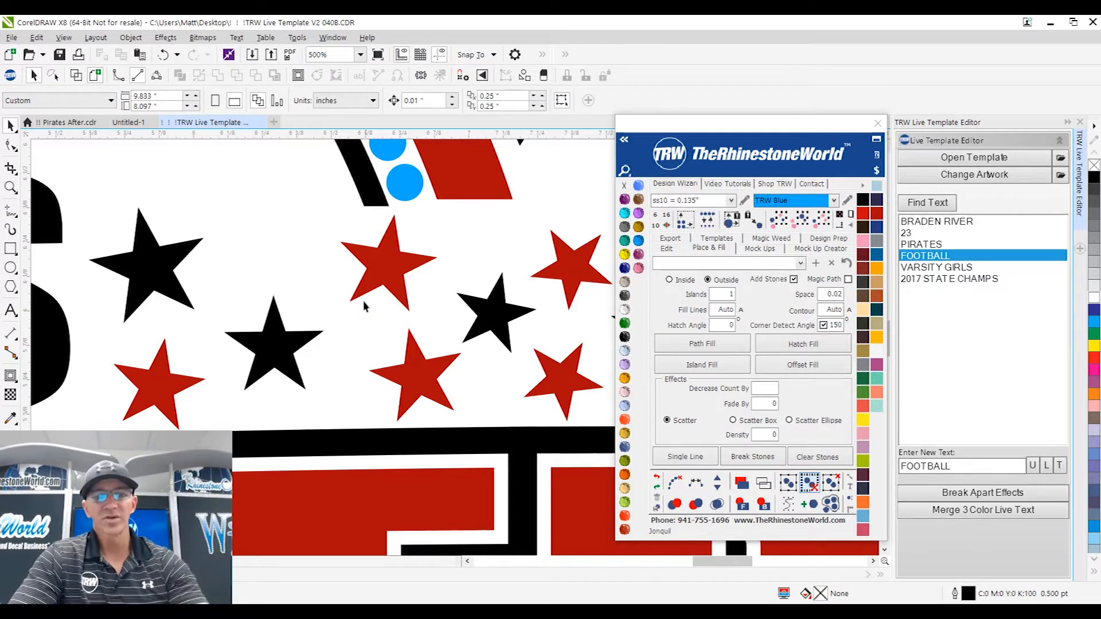
- Select all the red-filled objects in the design, move them aside to check the selection and undo the move
scroll(365, 262, down, 2)
scroll(488, 328, down, 1)
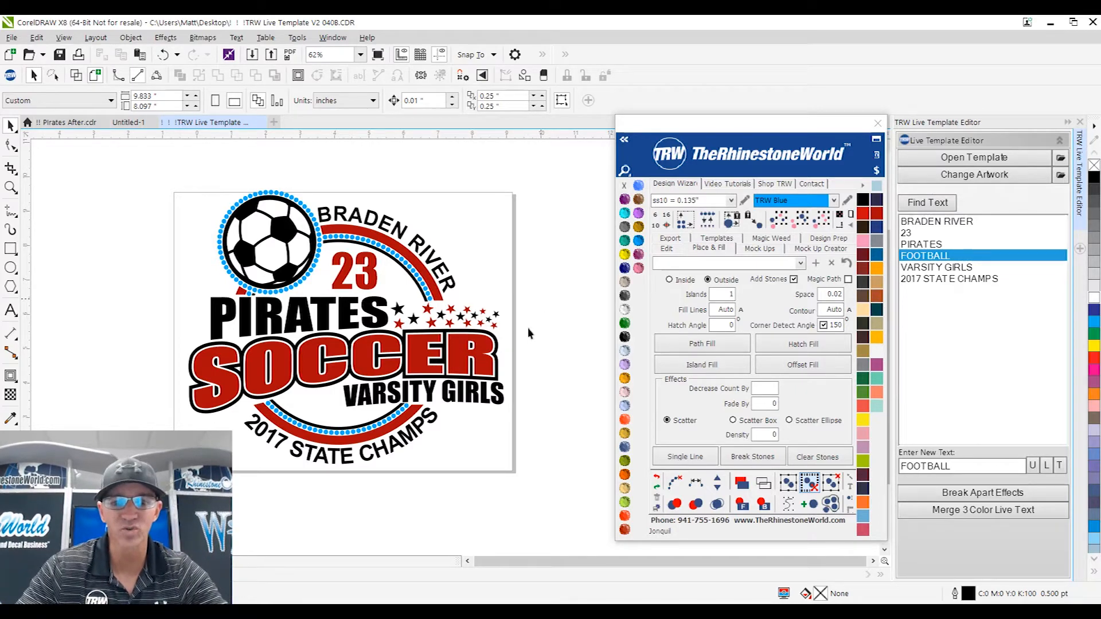
click(483, 366)
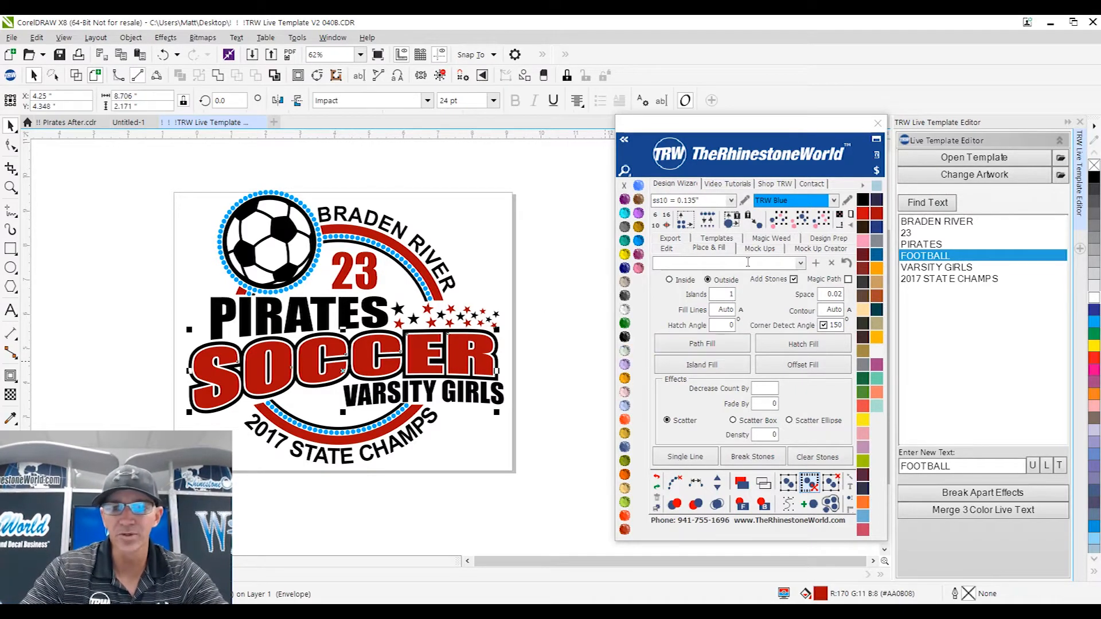
click(797, 221)
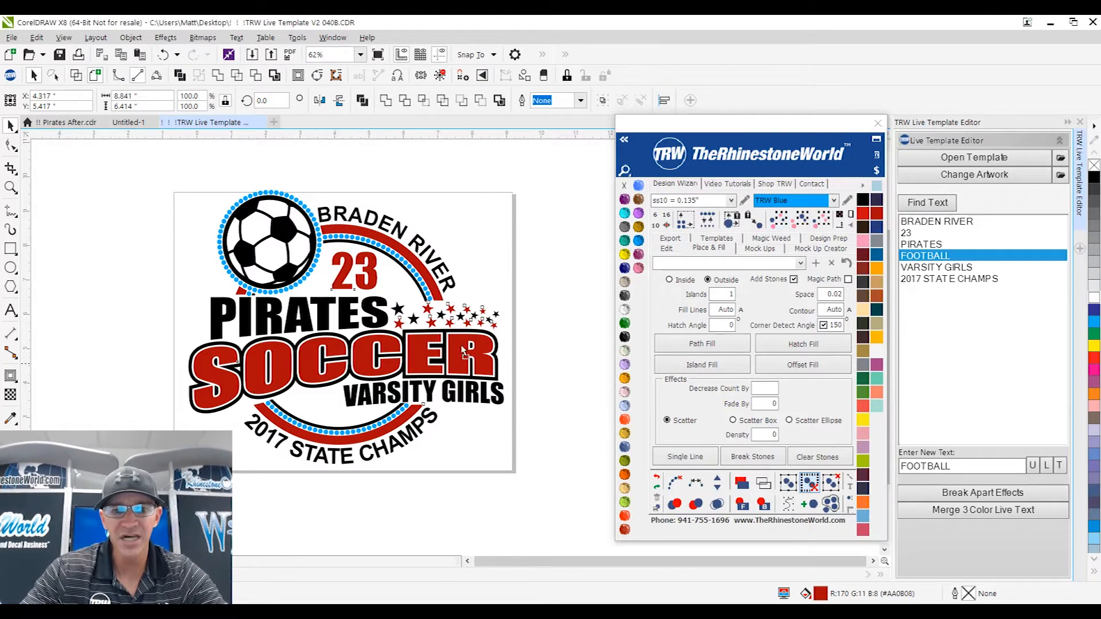
drag(477, 357, 217, 235)
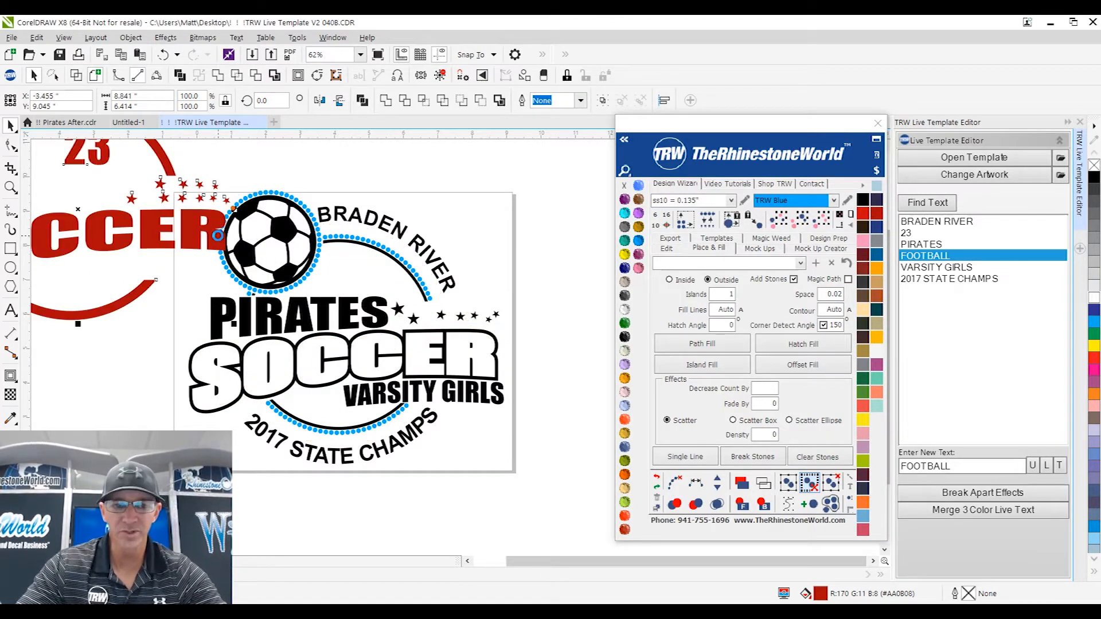
key(ctrl+z)
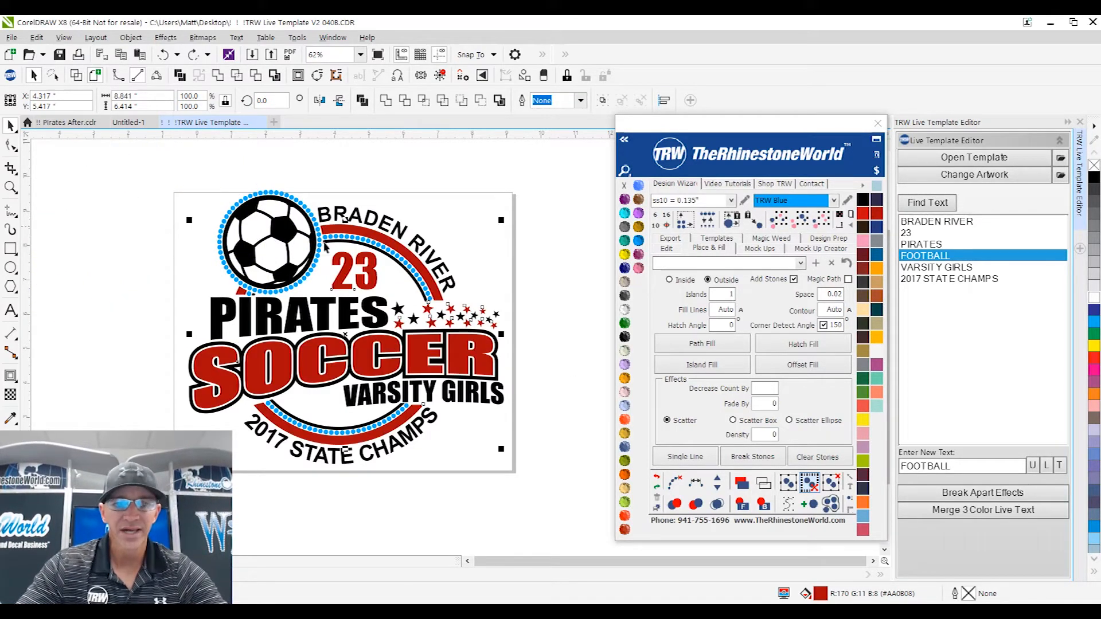
- Weld the selected red objects into a single shape, move it aside as a check and undo that move
click(222, 78)
drag(486, 373, 550, 270)
key(ctrl+z)
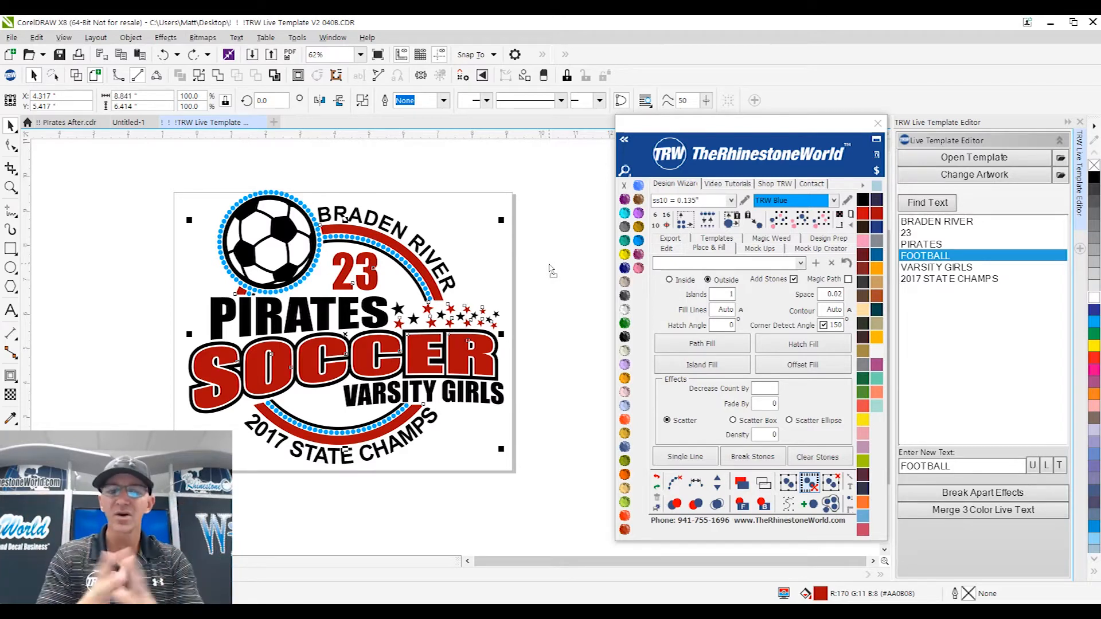
click(549, 265)
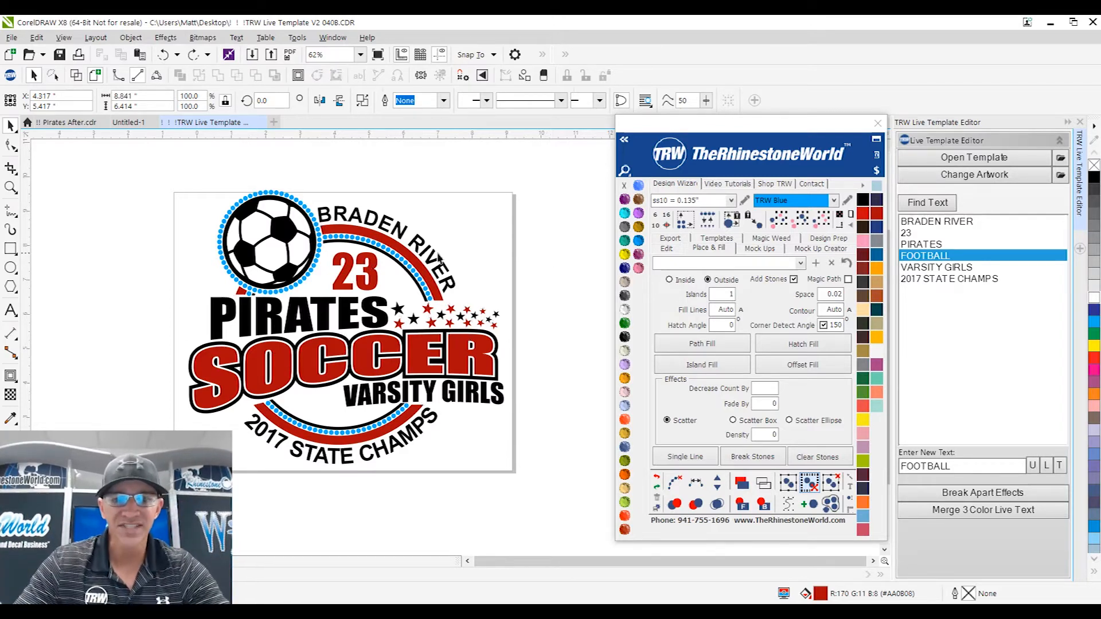
- Recolor the soccer ball to RGB black (0, 0, 0) and select all black-filled objects, testing the selection with a move and undoing it
click(284, 236)
click(863, 200)
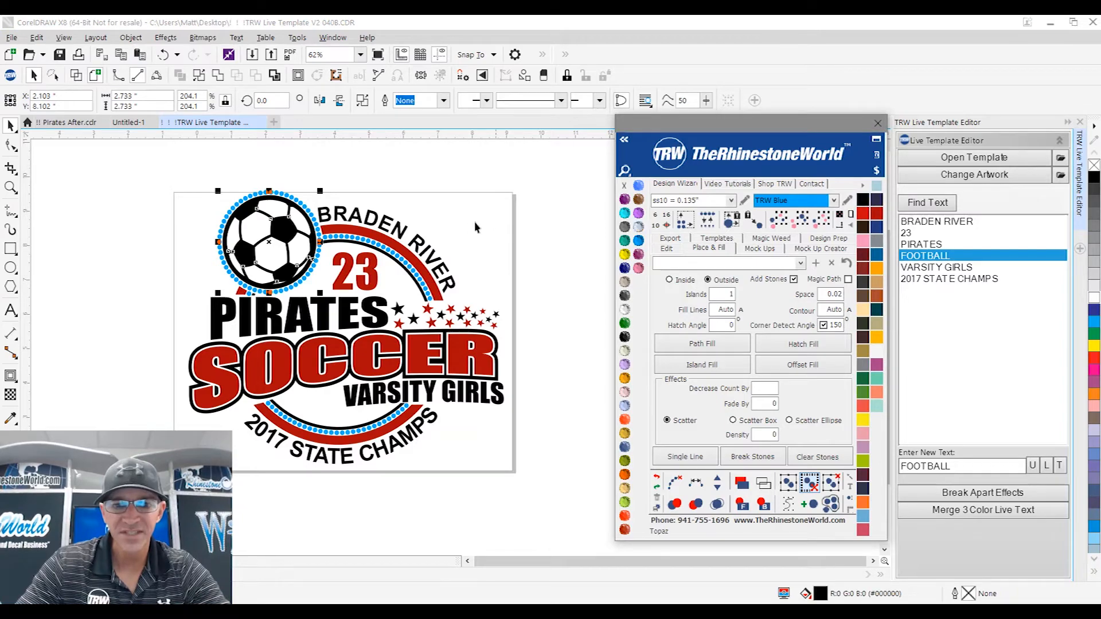
click(324, 287)
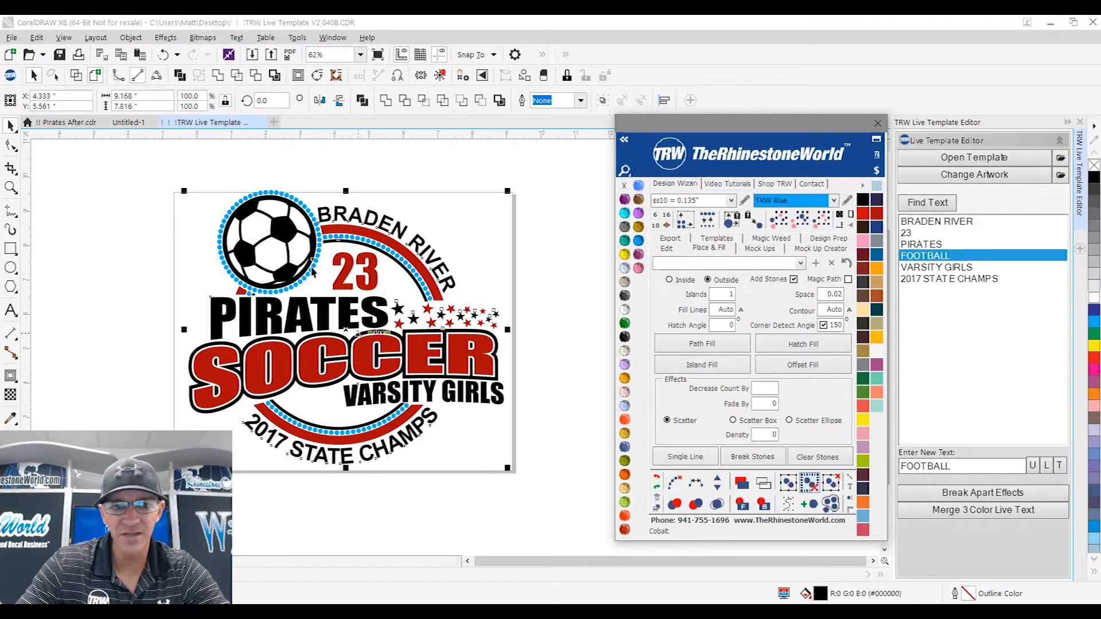
drag(285, 223, 99, 284)
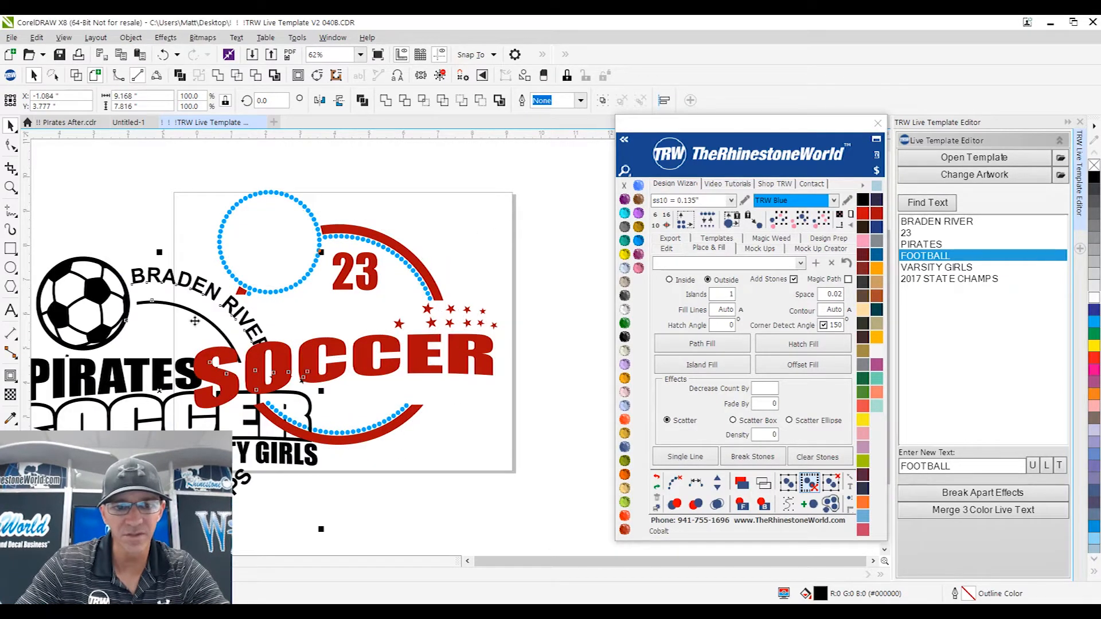
key(ctrl+z)
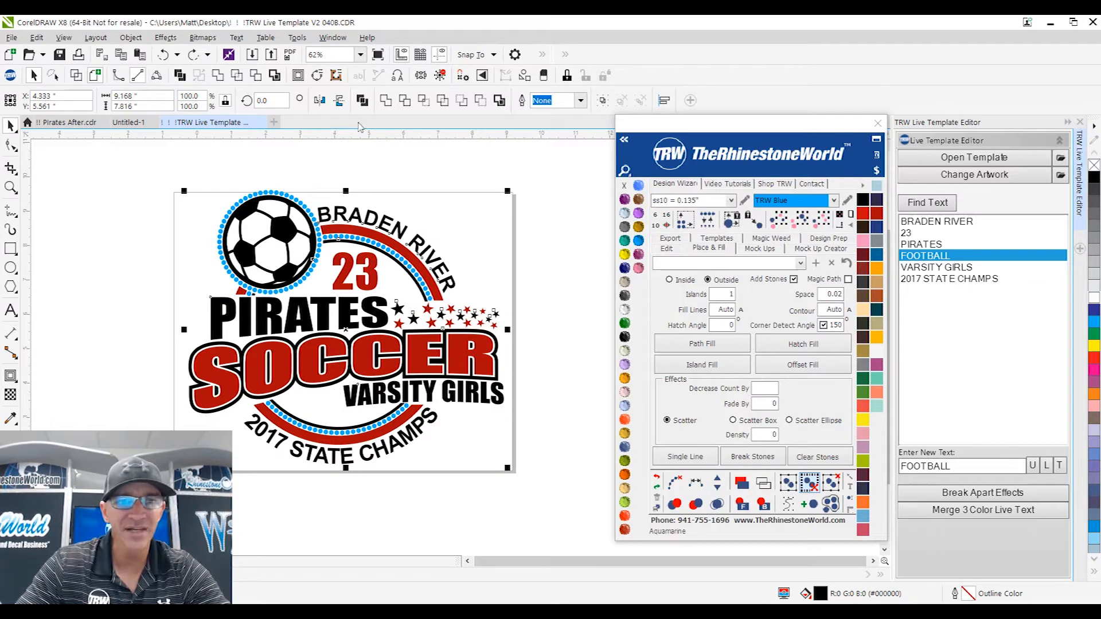
- Weld the selected black-filled objects into a single shape and deselect it
click(385, 102)
click(459, 201)
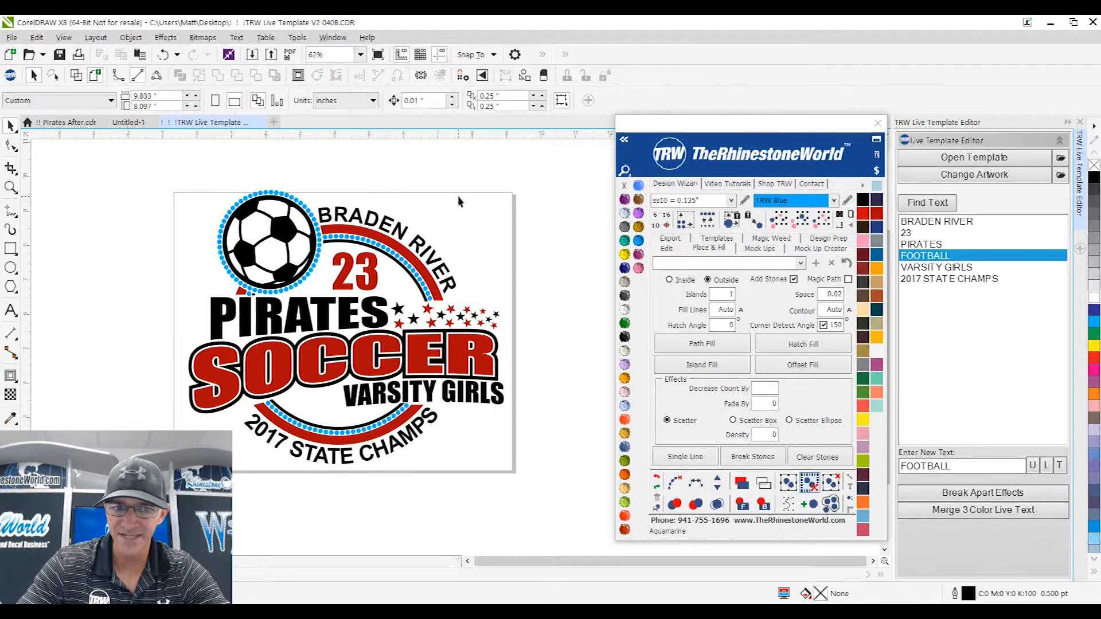
click(315, 227)
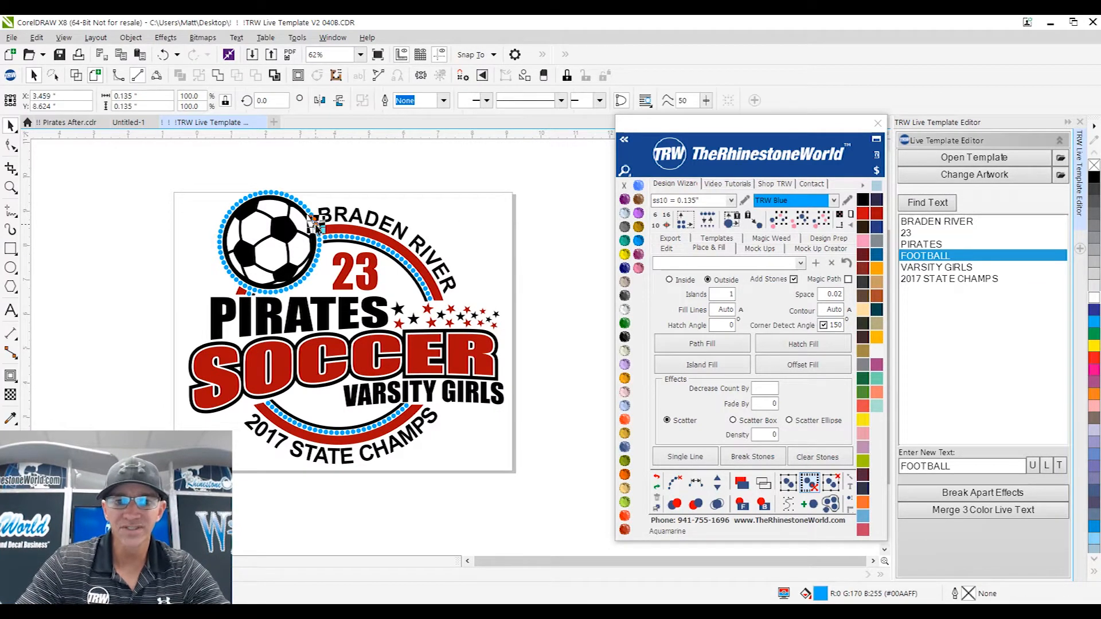
click(446, 228)
- Select the whole design and run TRW Magic Separator with the vinyl layers mirrored, placing the separations on a new page
scroll(445, 228, down, 2)
drag(542, 187, 259, 414)
scroll(446, 276, up, 2)
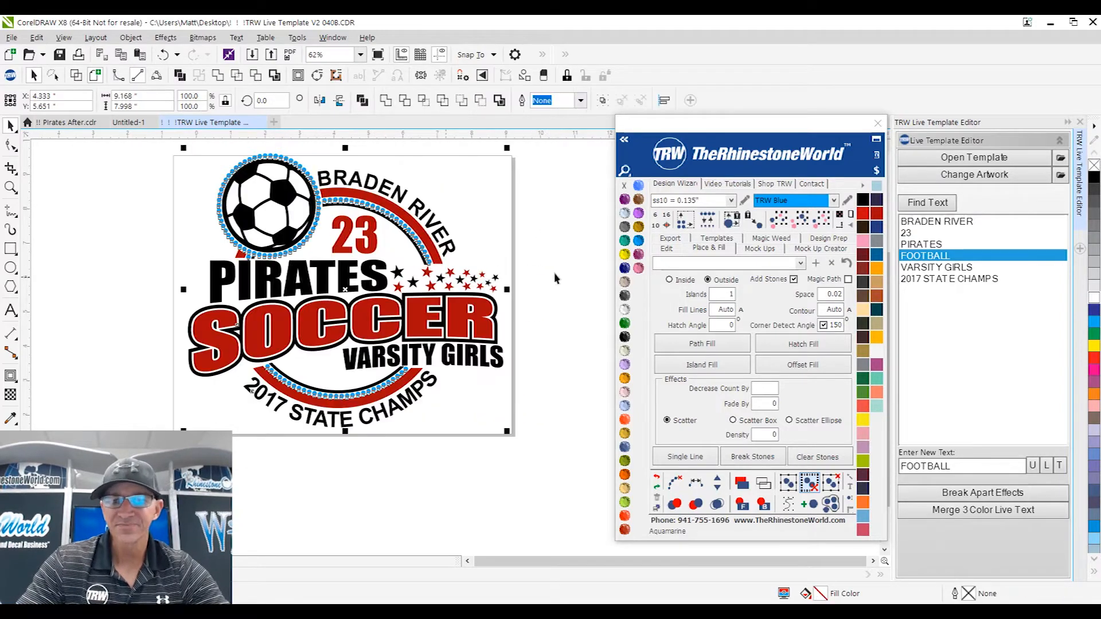
click(725, 240)
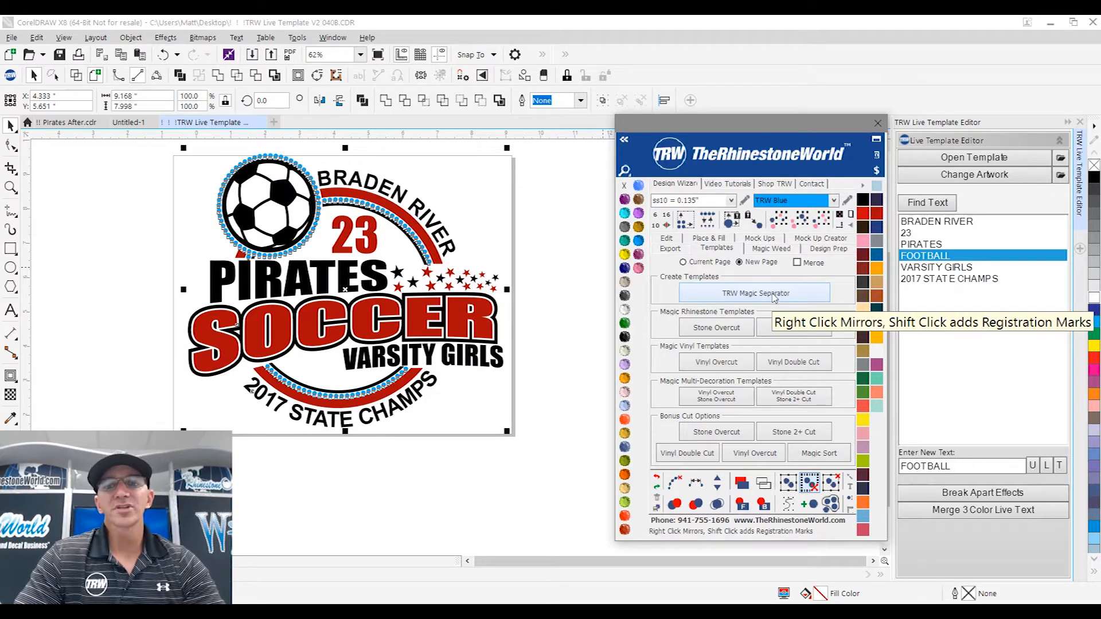
click(754, 302)
- Move the rhinestone separation slightly away from the red vinyl separation beside it and deselect it
drag(292, 253, 445, 465)
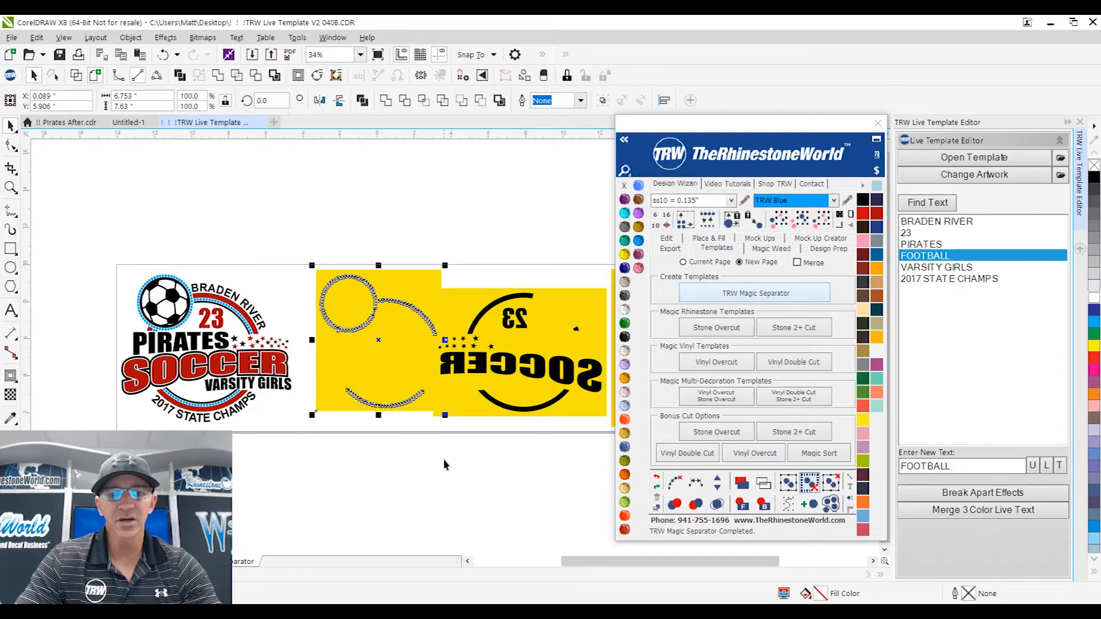
mouse_move(431, 295)
mouse_down()
mouse_move(411, 282)
mouse_move(417, 298)
mouse_up()
scroll(367, 313, down, 2)
scroll(445, 335, up, 2)
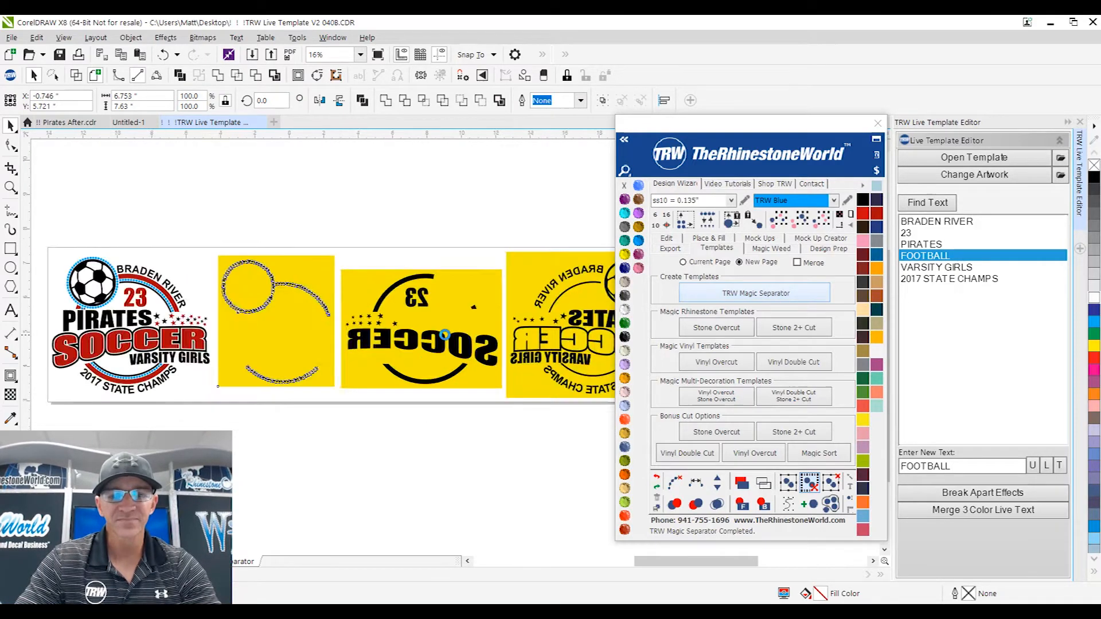
scroll(445, 335, up, 1)
scroll(450, 309, down, 1)
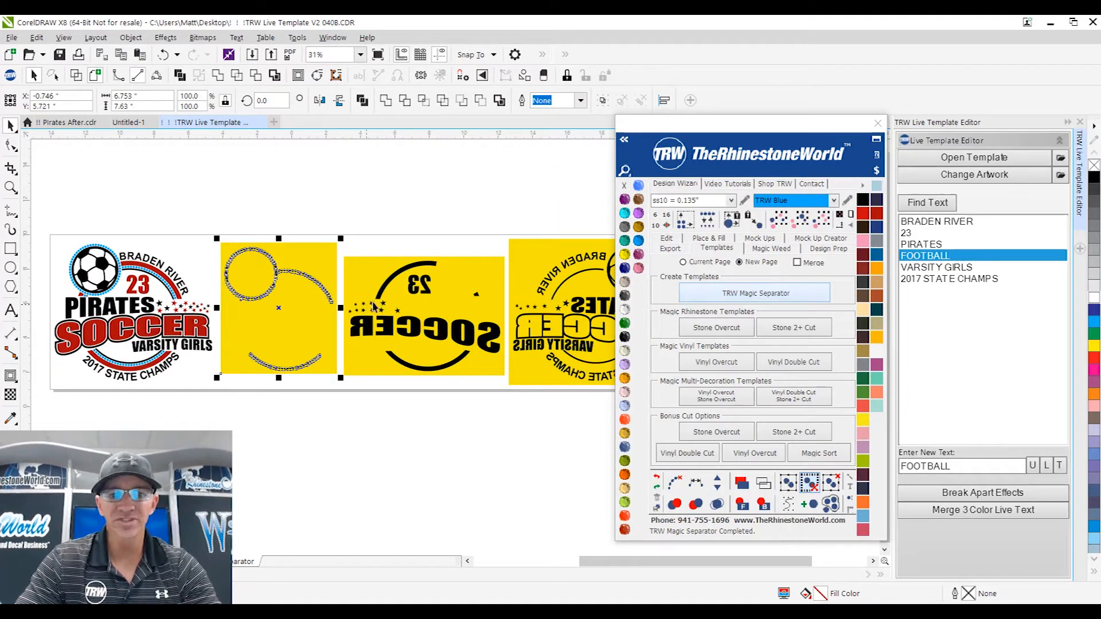
scroll(370, 307, down, 1)
scroll(502, 308, up, 1)
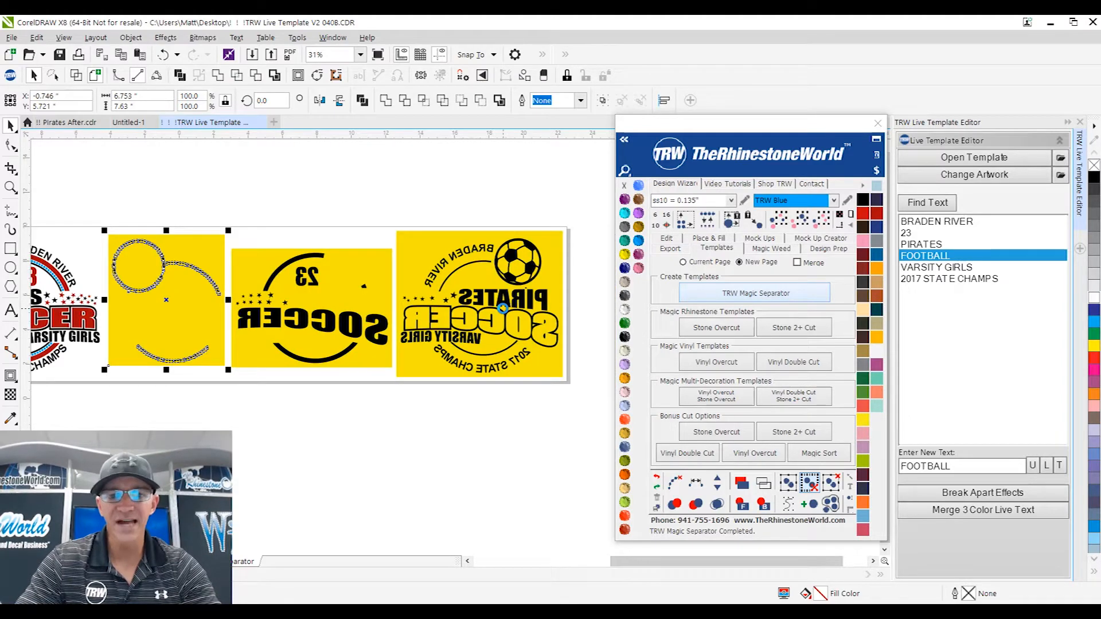
scroll(502, 308, down, 1)
click(427, 417)
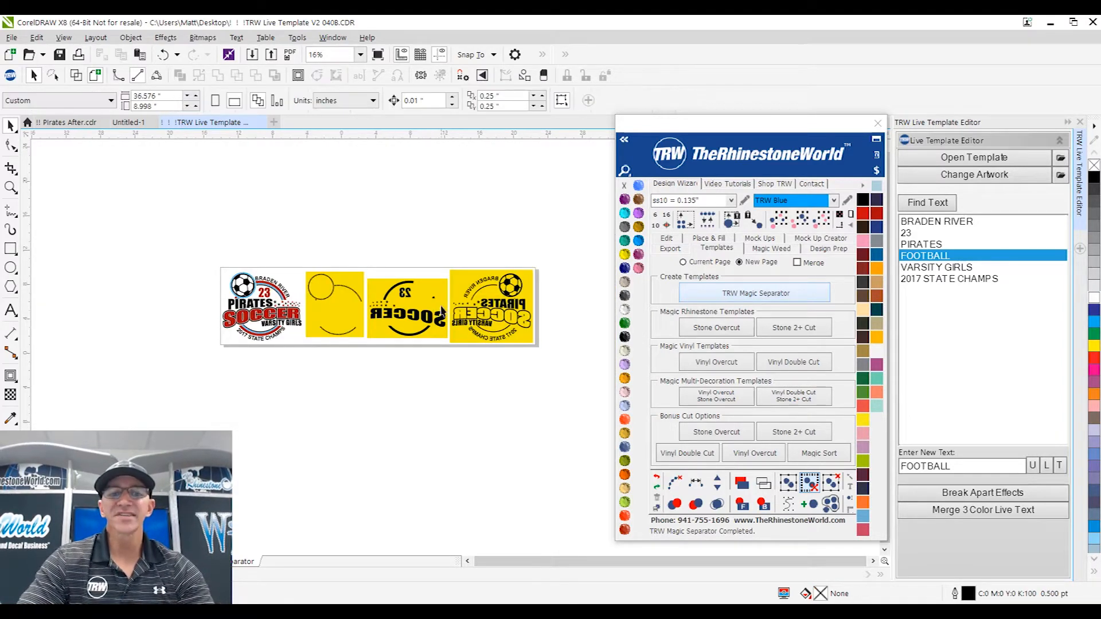
- Apply the bonus Stone 2+ Cut to the rhinestone separation on the current page
scroll(444, 311, up, 1)
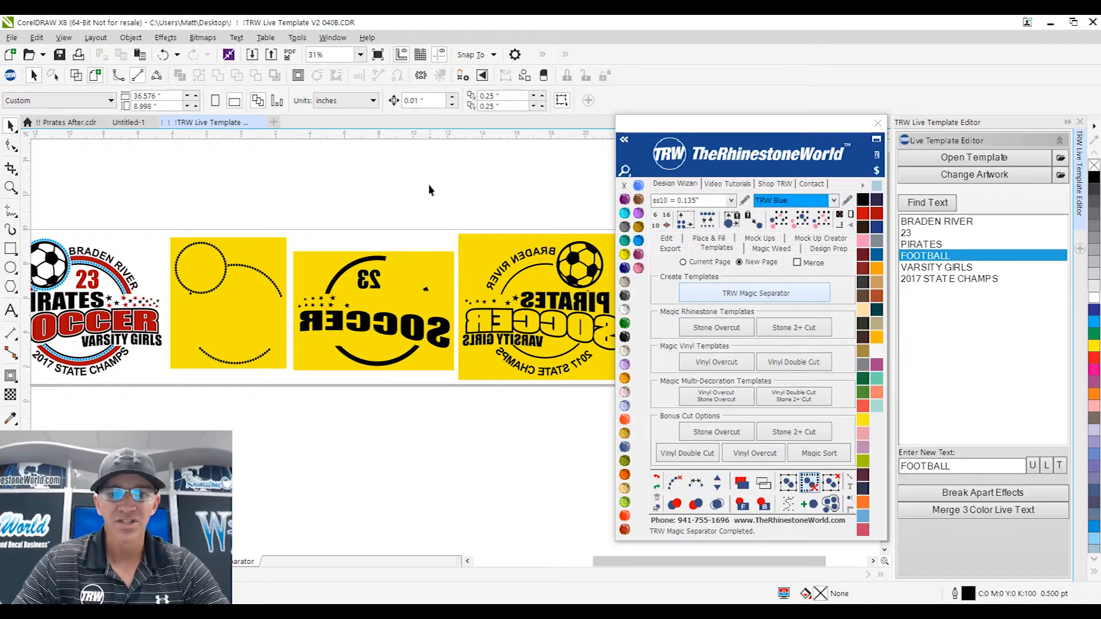
scroll(427, 219, down, 2)
scroll(468, 245, up, 2)
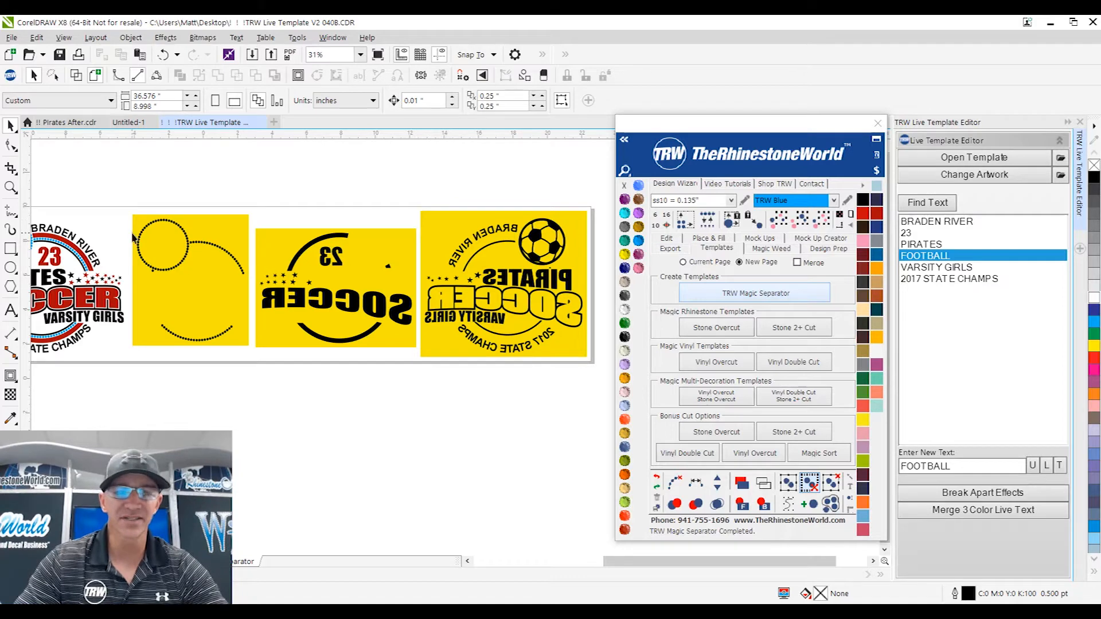
scroll(132, 239, up, 2)
click(174, 302)
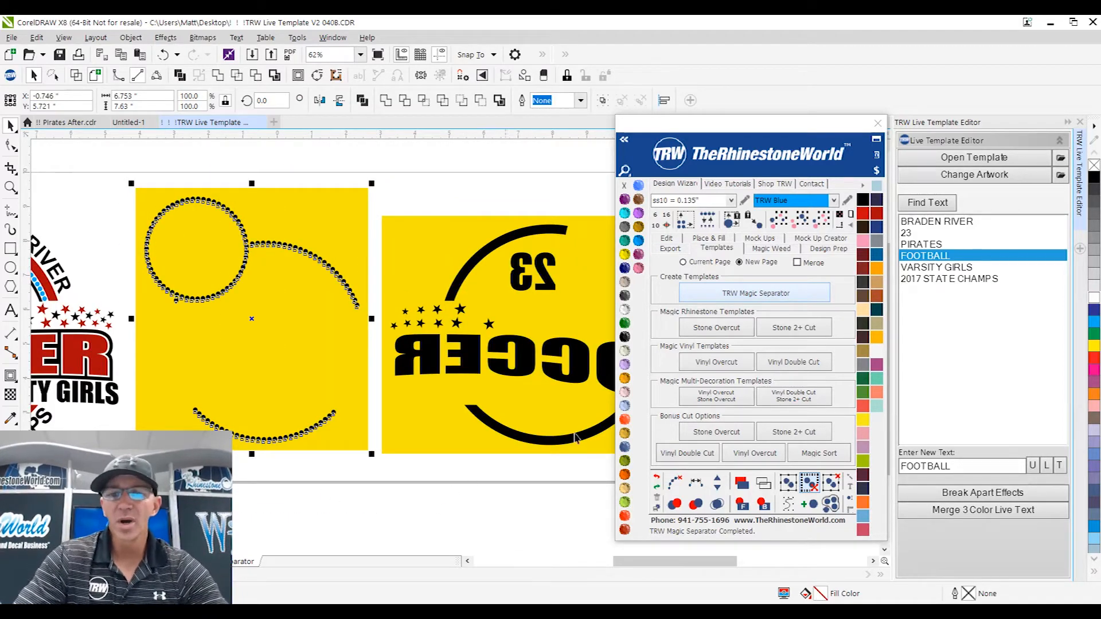
click(709, 262)
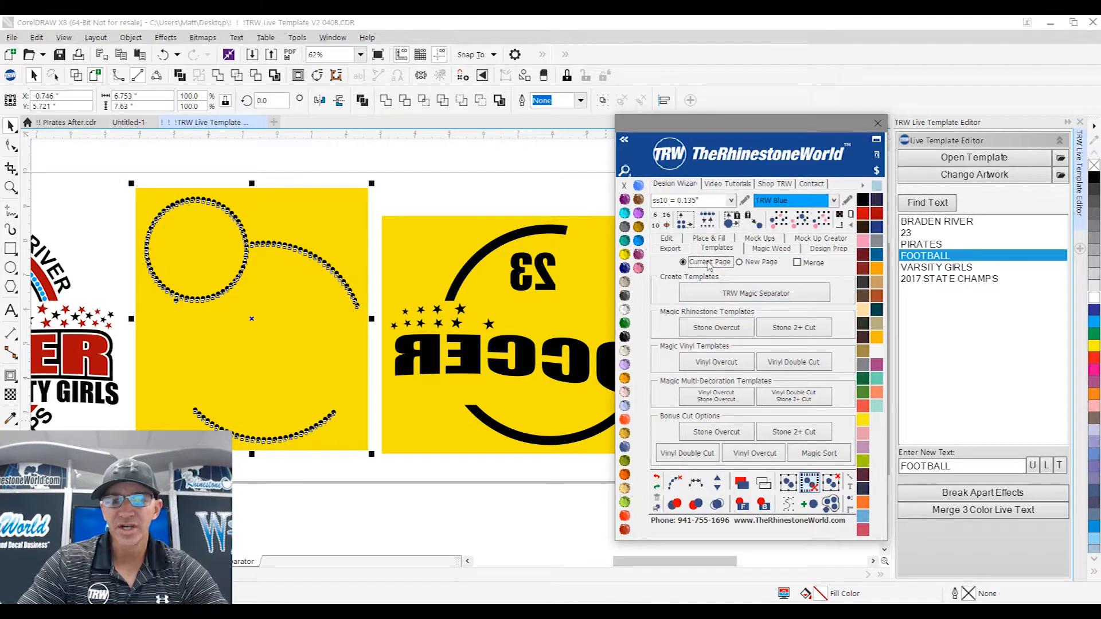
click(789, 434)
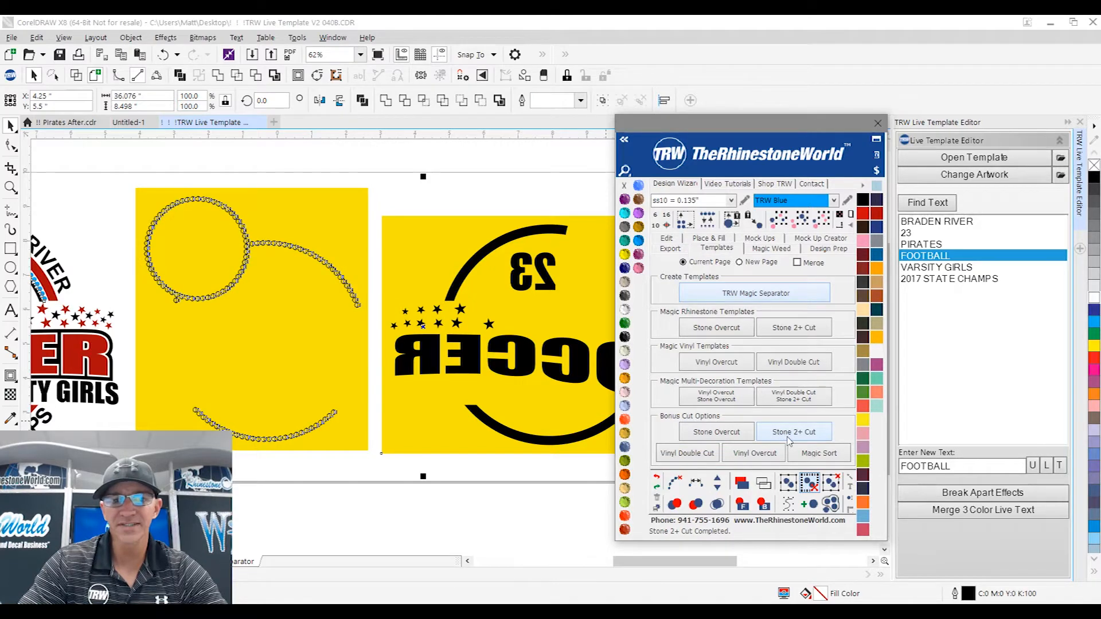
scroll(397, 285, down, 1)
drag(388, 225, 262, 418)
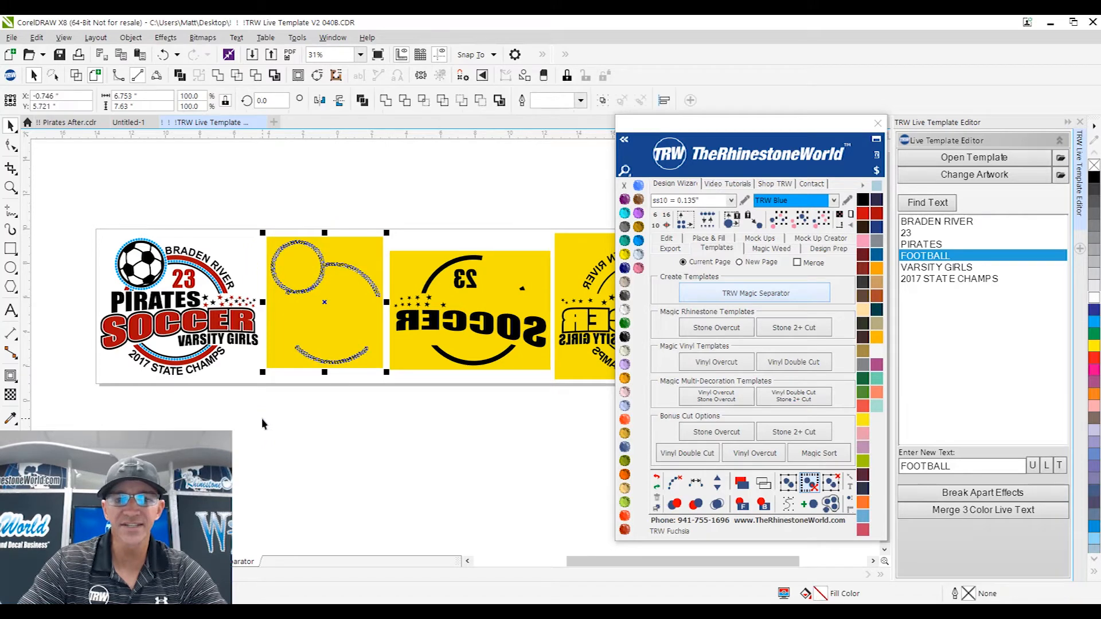
click(412, 205)
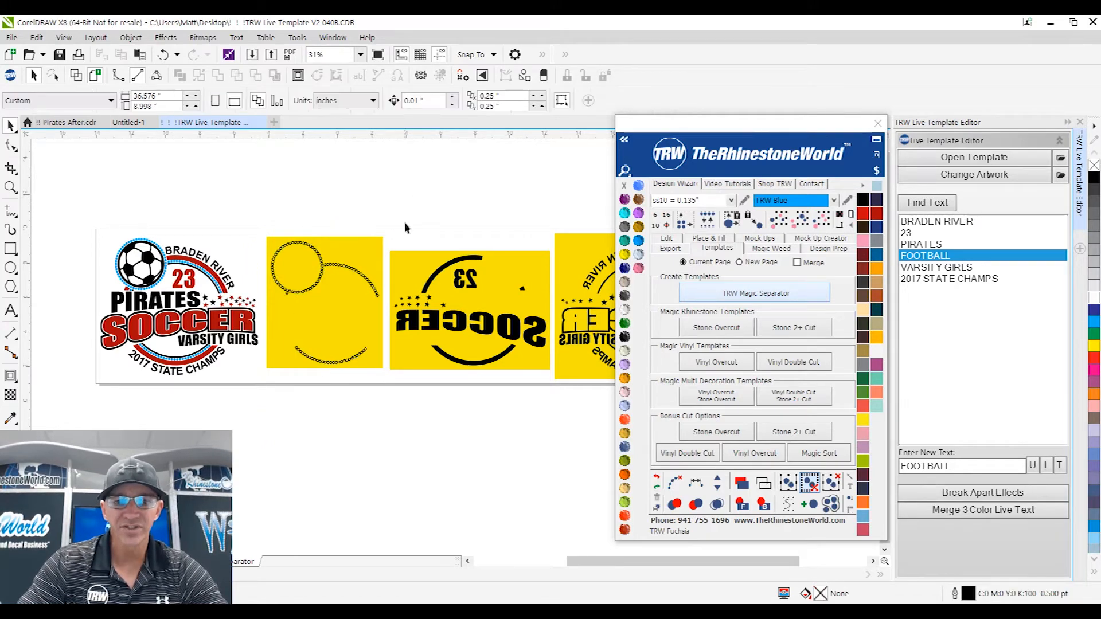
- Apply the bonus Vinyl Overcut to the red and then the black vinyl separation, declining to report the error
drag(389, 223, 495, 359)
drag(550, 383, 555, 400)
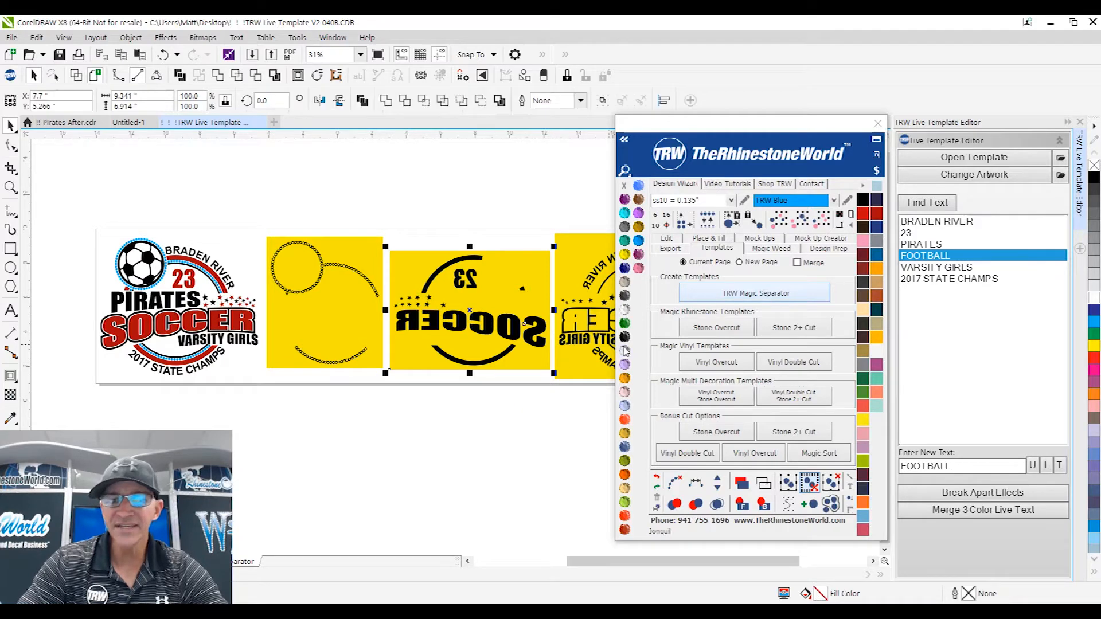
click(756, 454)
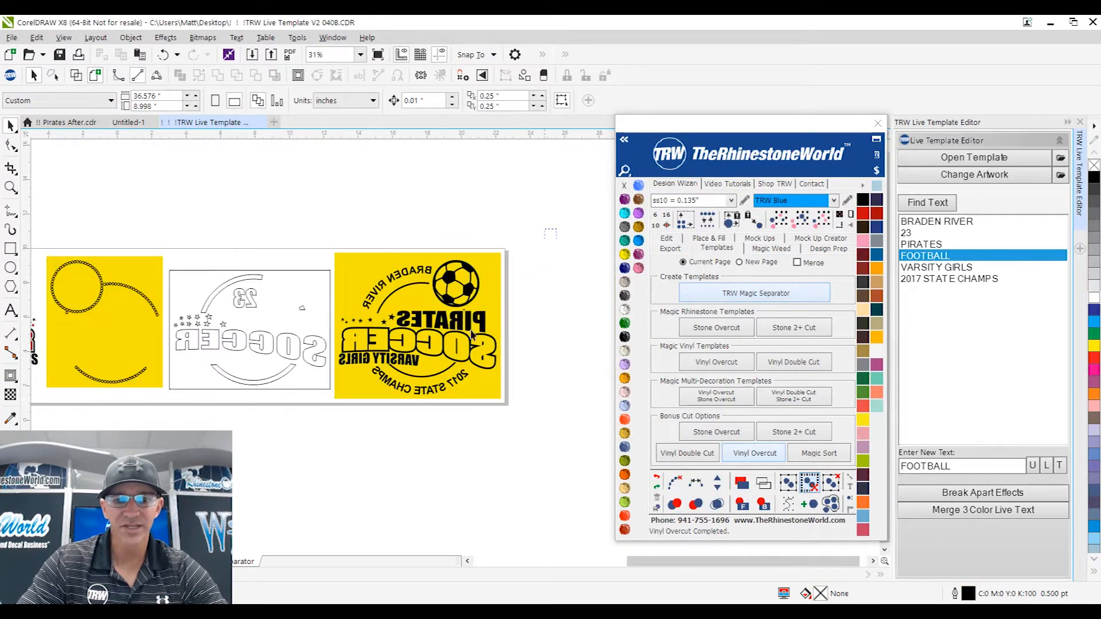
click(755, 455)
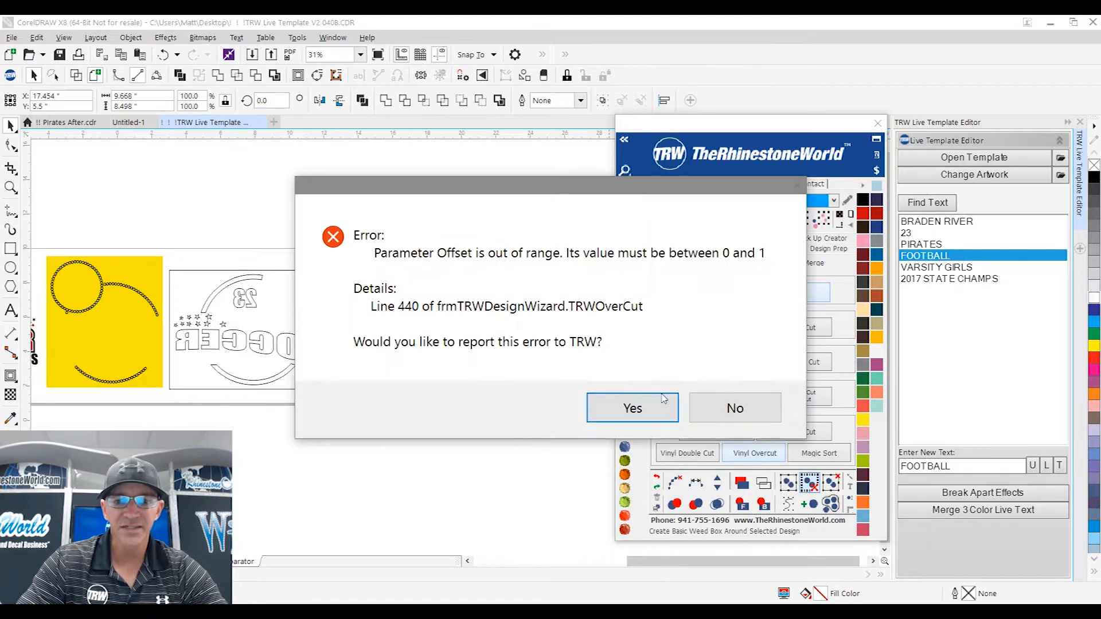
click(724, 418)
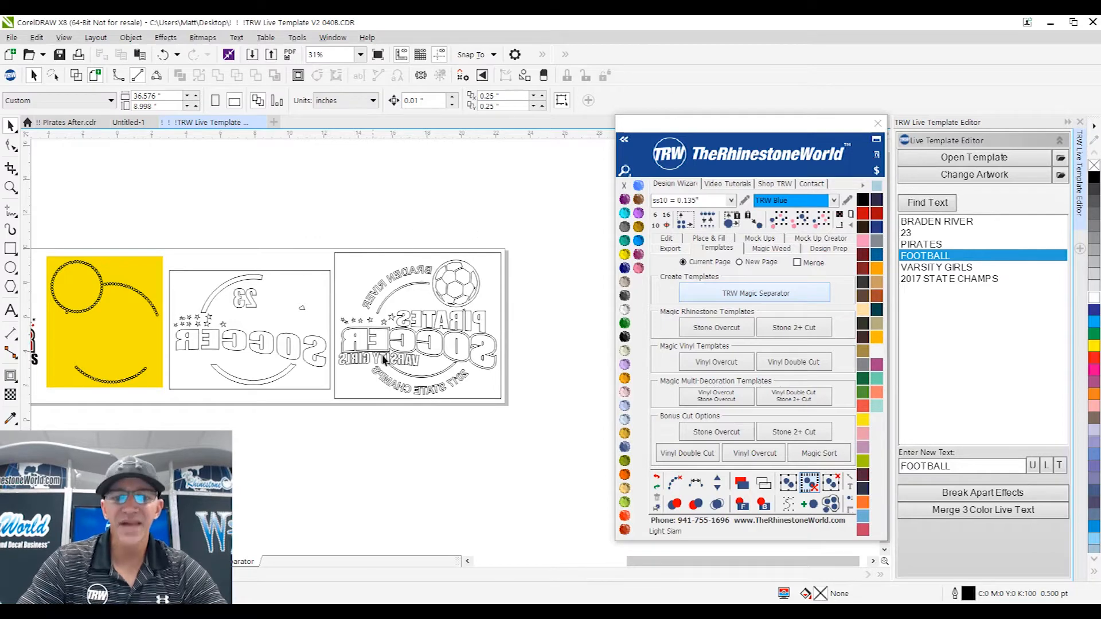
scroll(535, 379, down, 2)
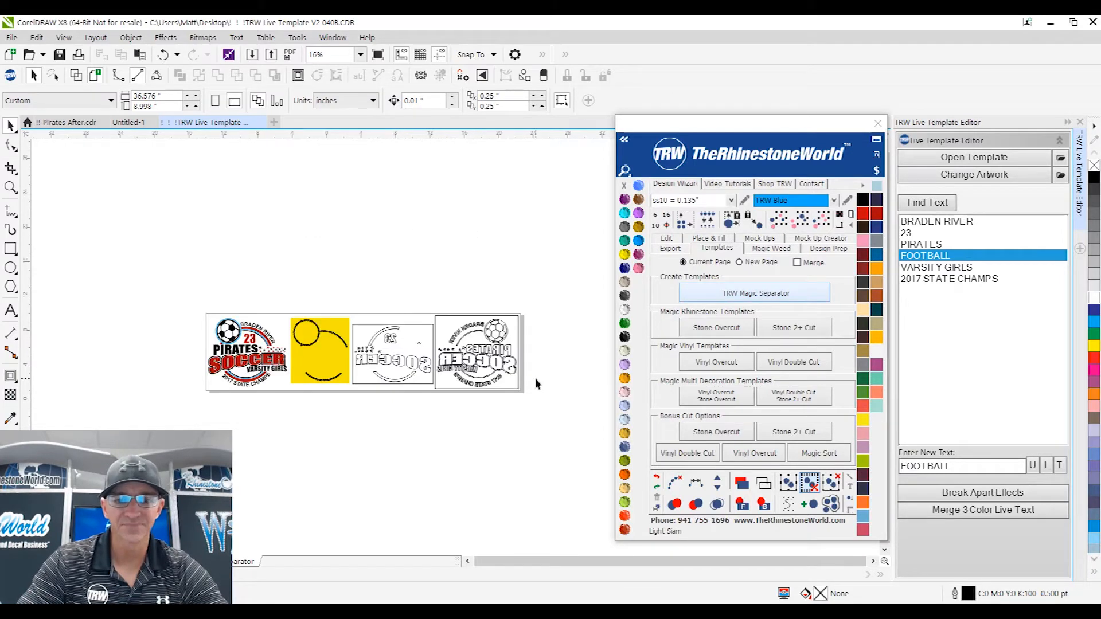
scroll(411, 363, up, 2)
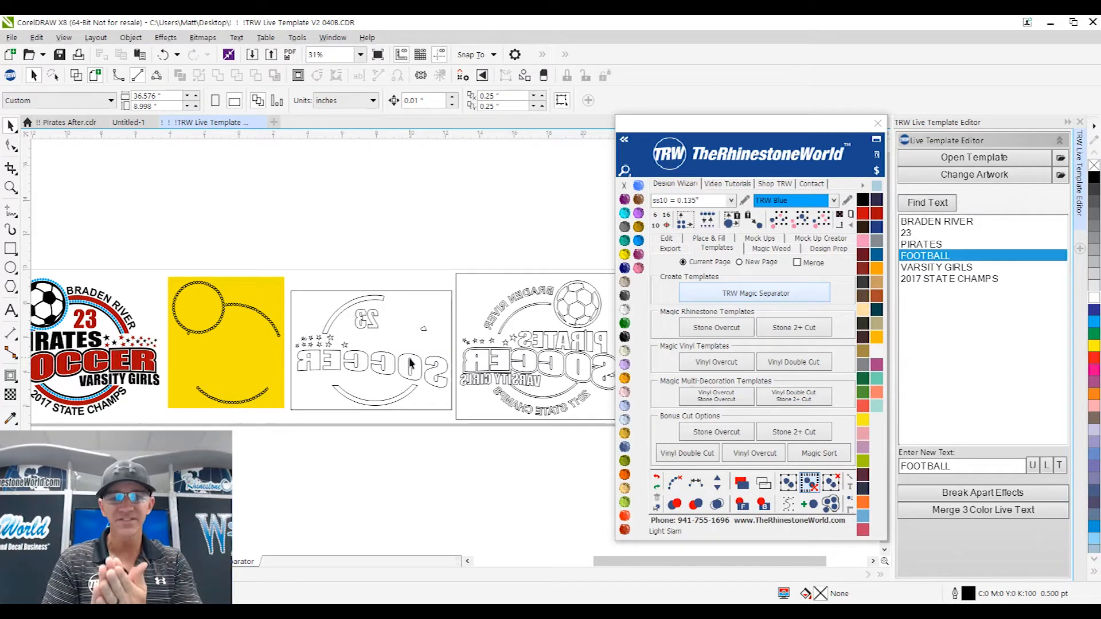
scroll(328, 306, down, 2)
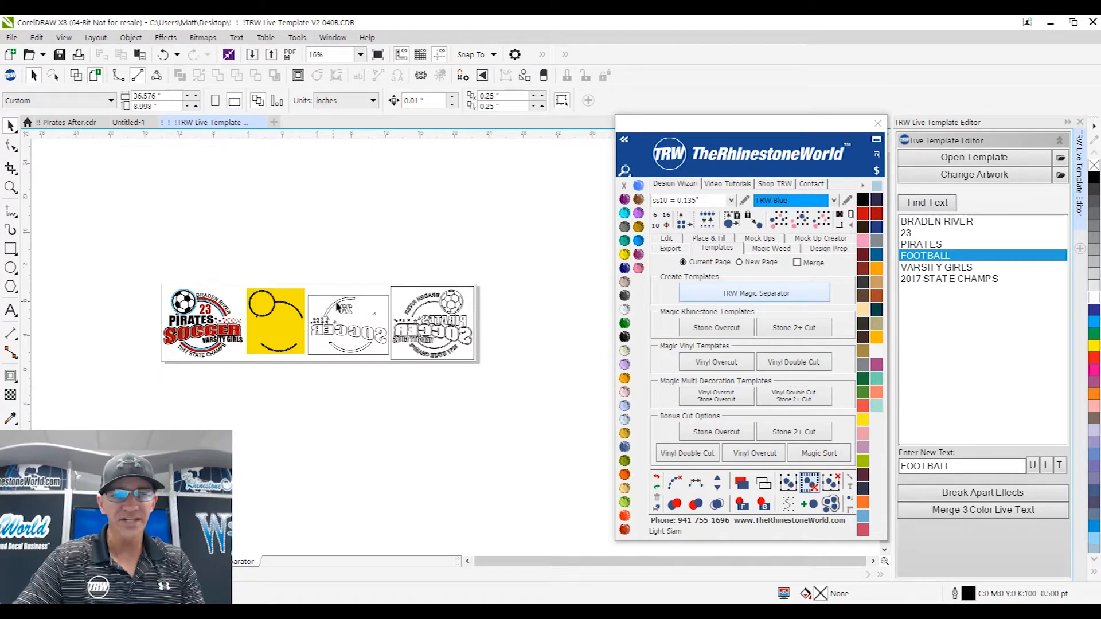